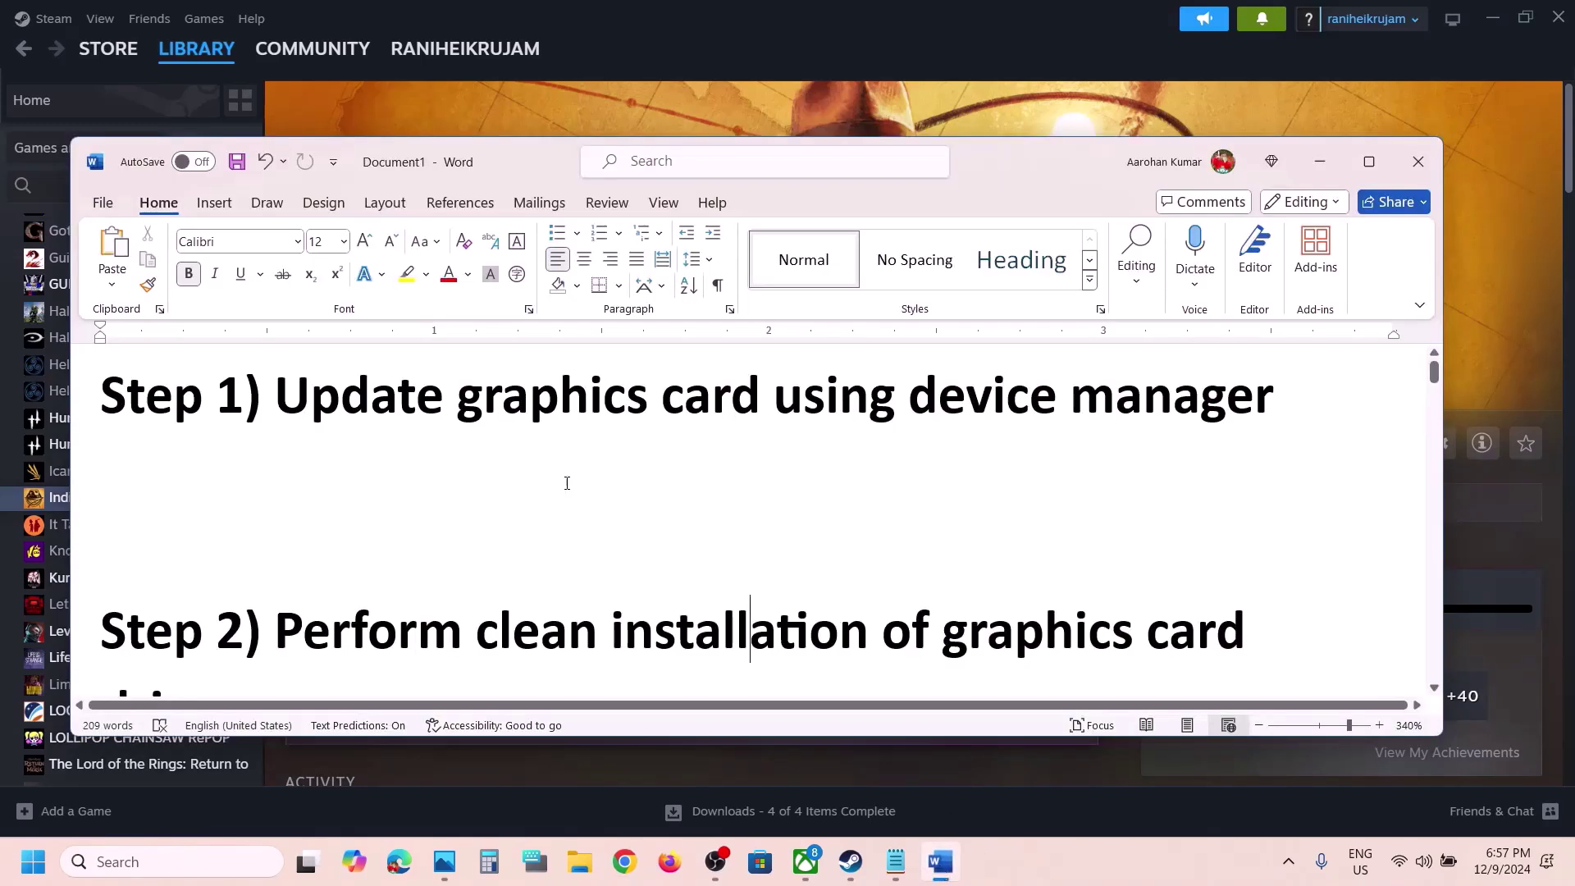
- Minimise the Word notes, open Device Manager, and expand the display adapters
click(1320, 162)
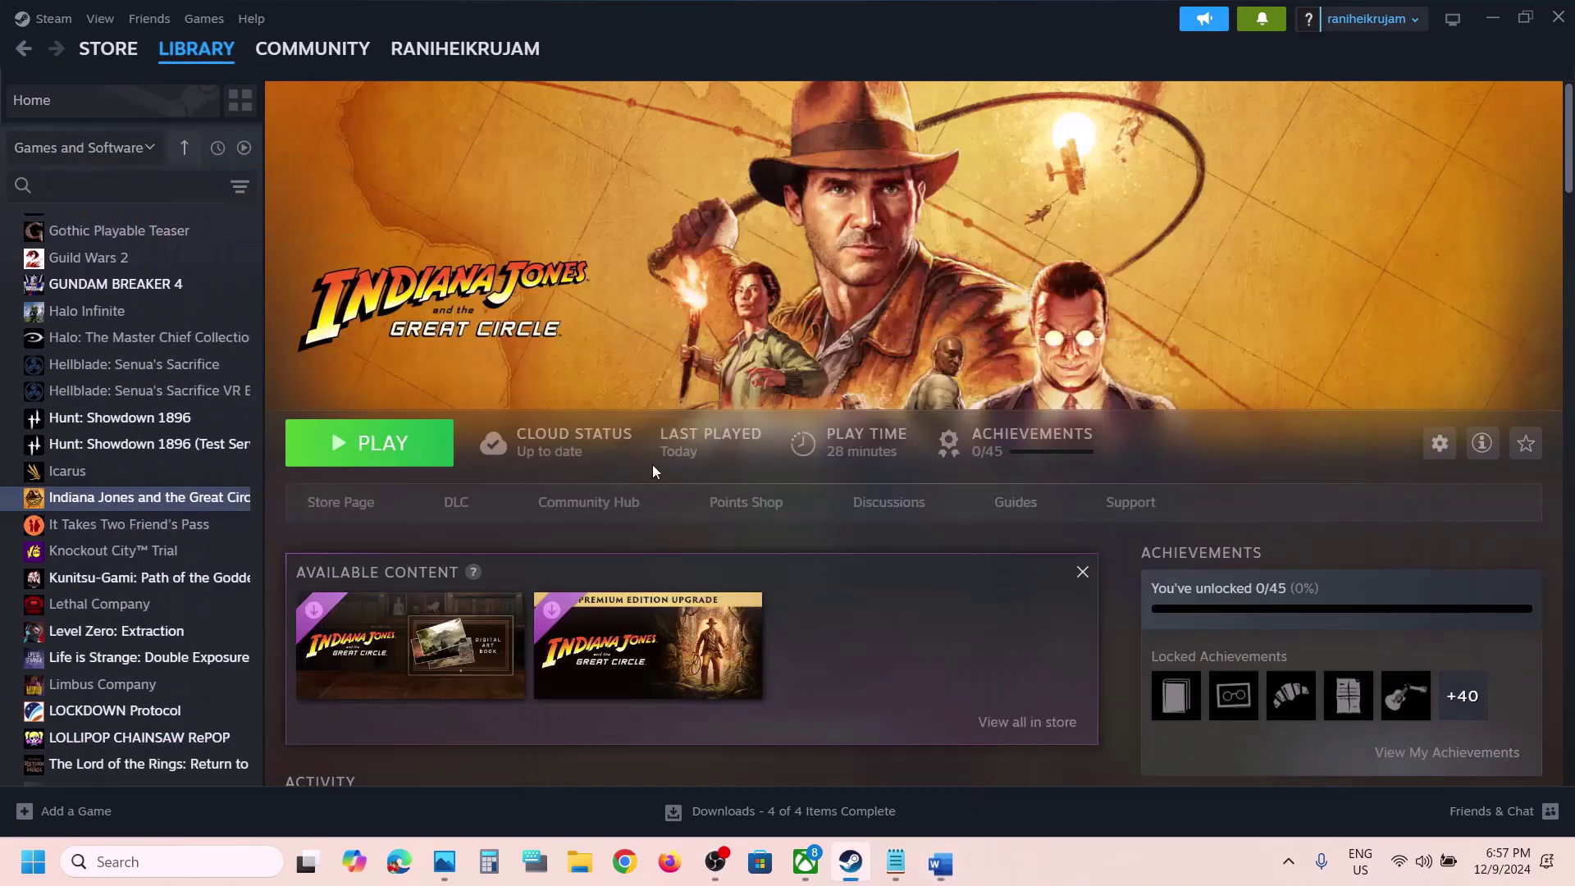
right_click(17, 875)
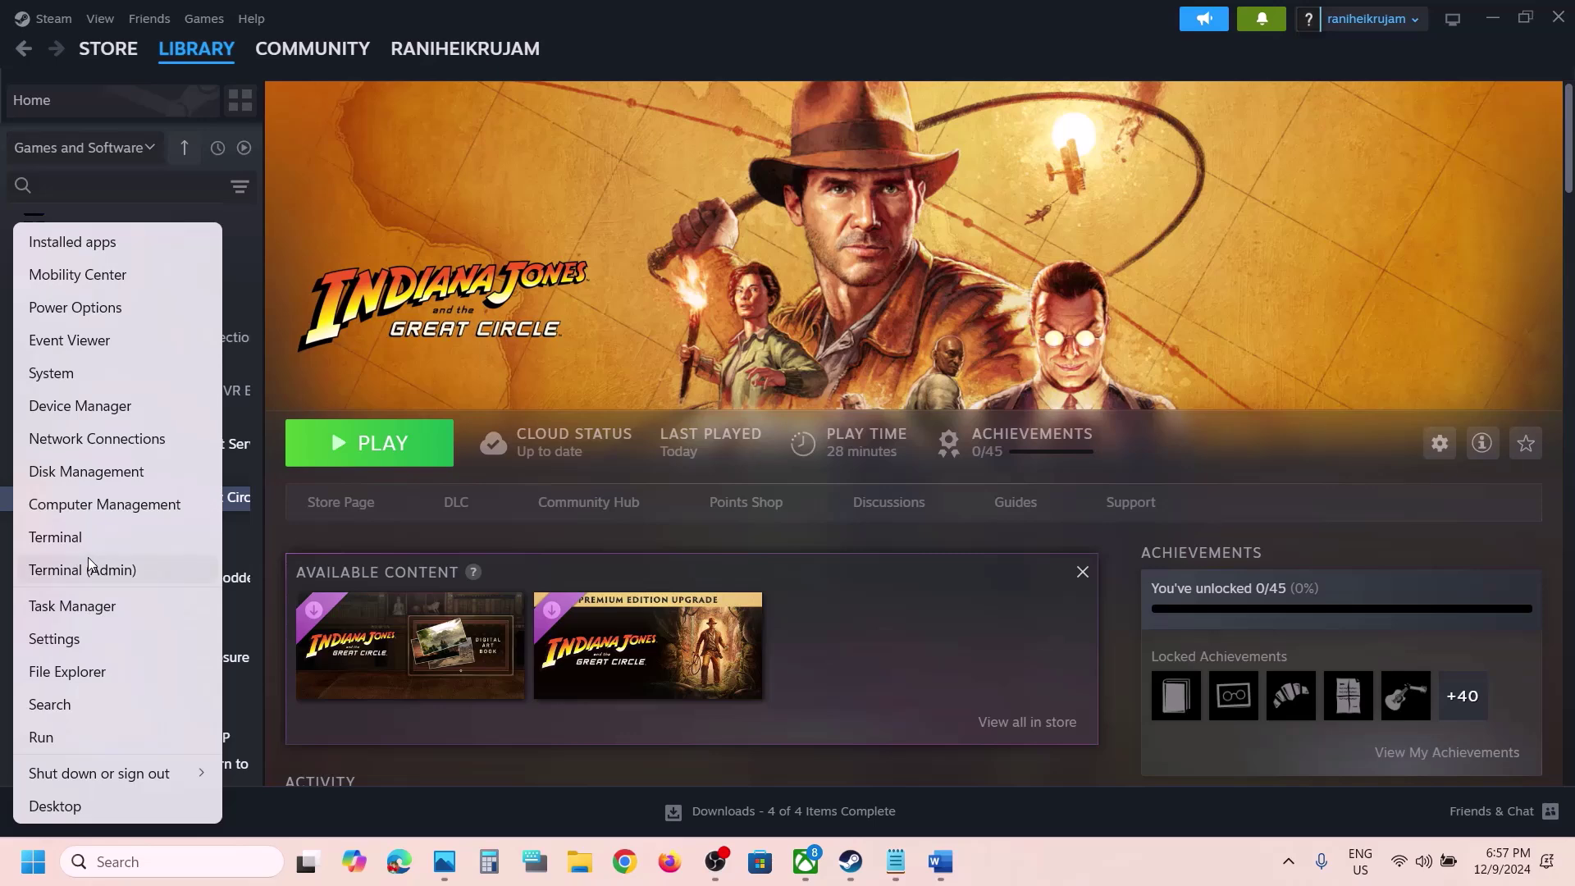
click(93, 406)
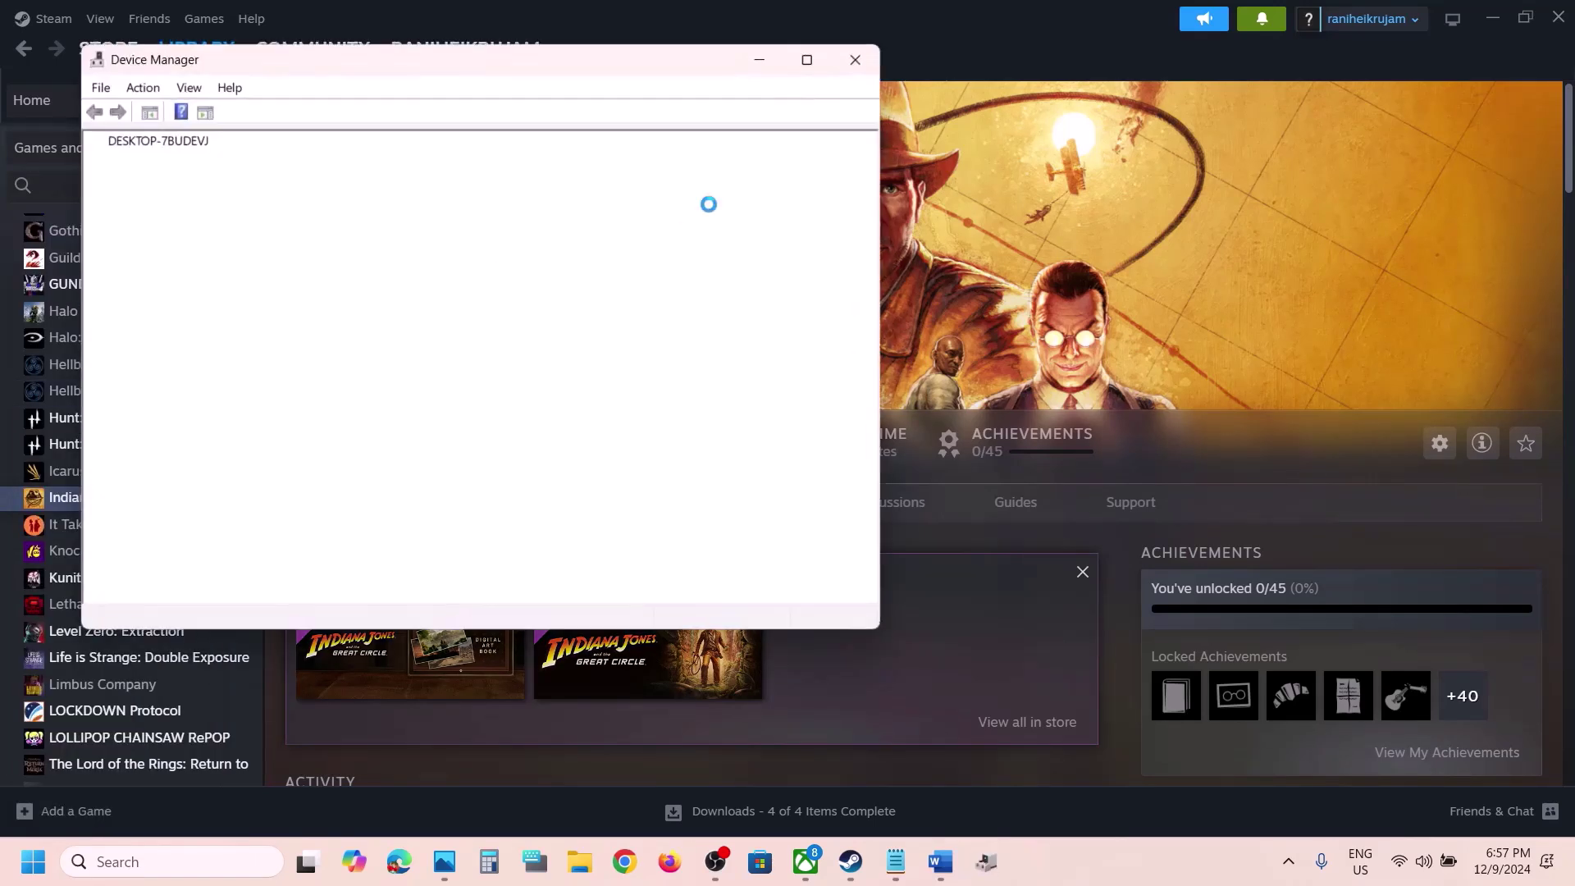
click(114, 308)
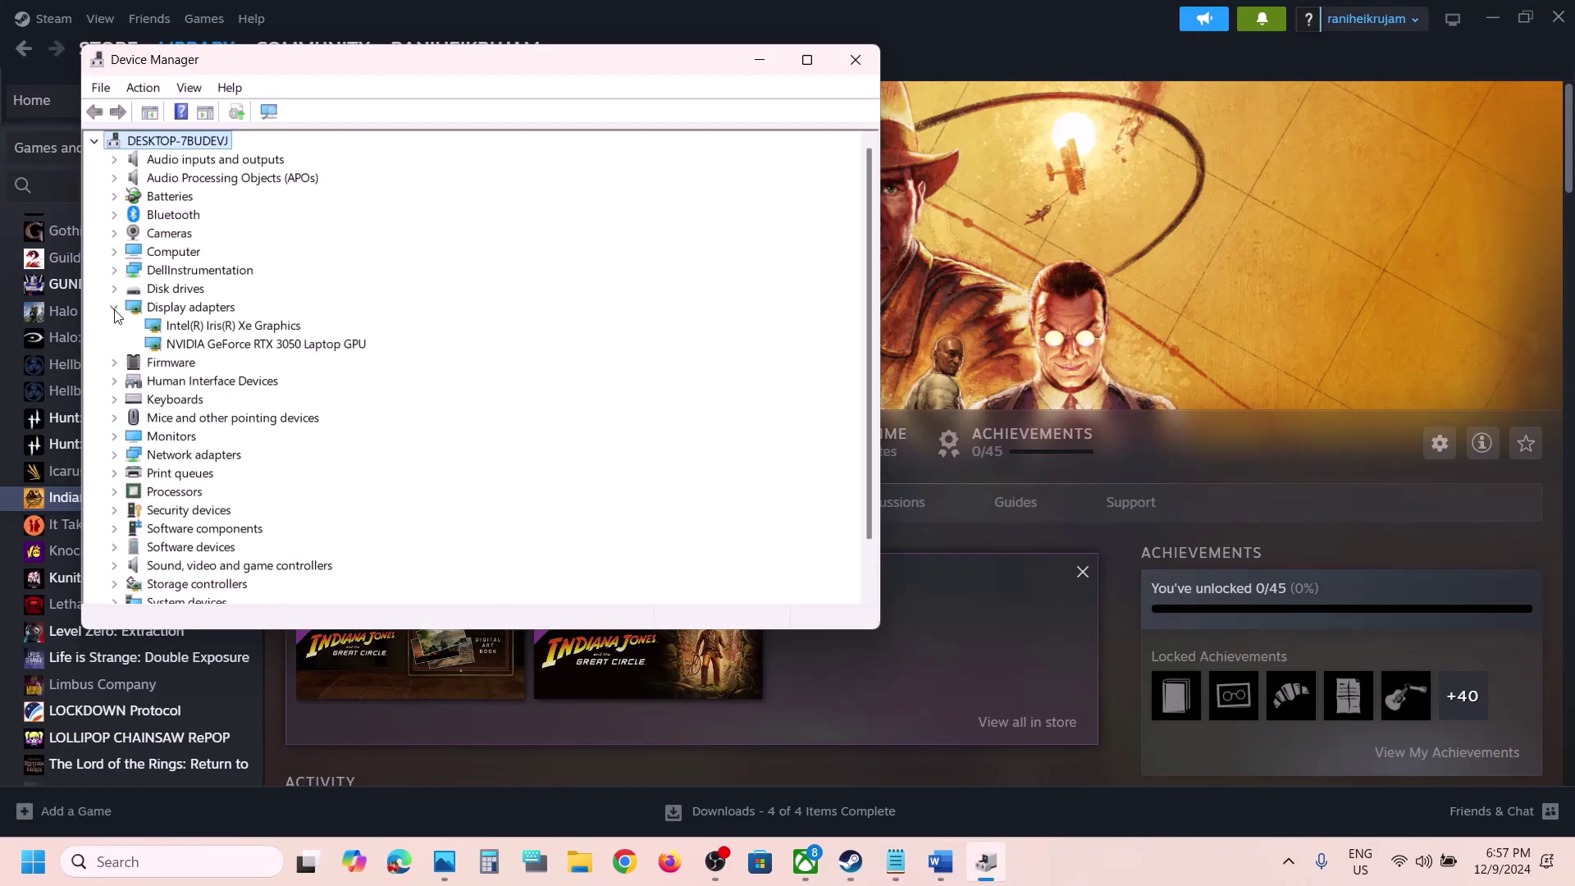
- Start a driver update for the NVIDIA GeForce RTX 3050 Laptop GPU, choosing from the drivers available on the computer
click(240, 345)
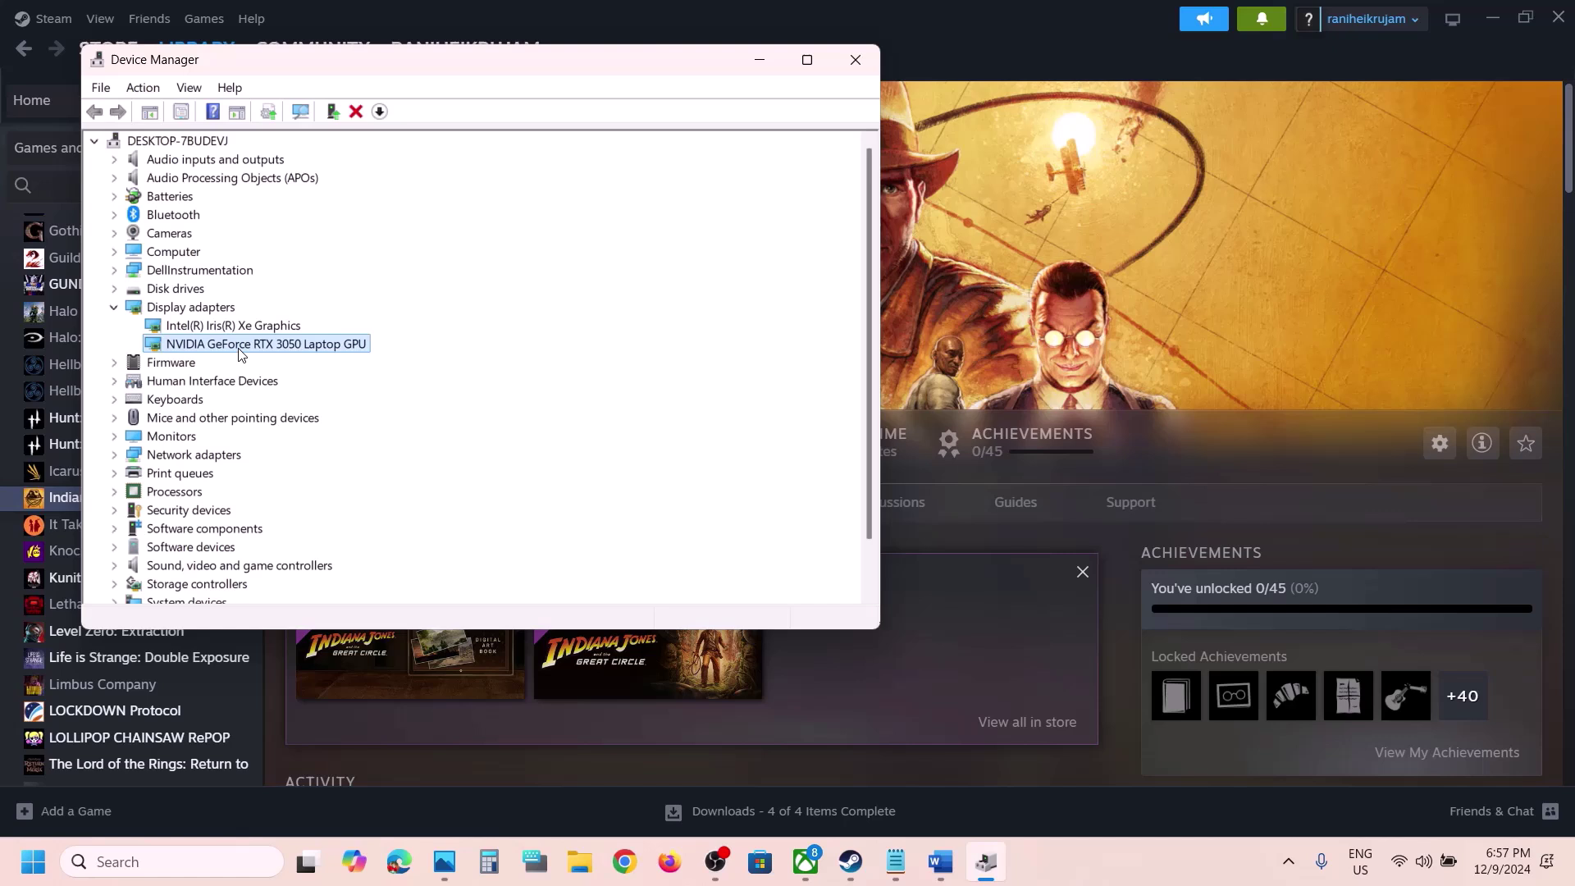
right_click(297, 351)
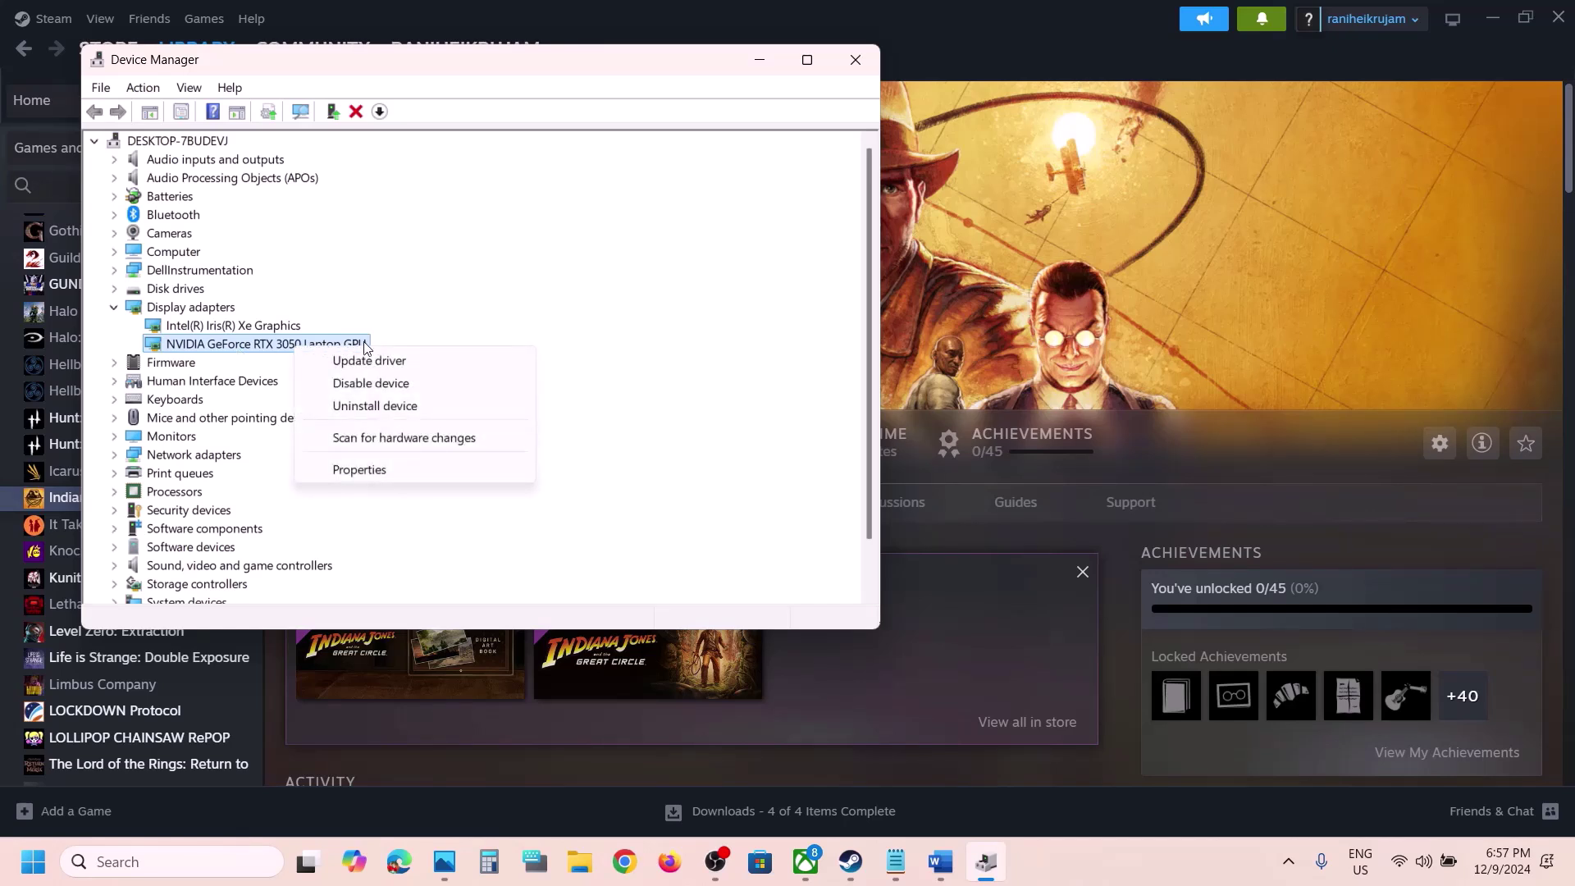
click(420, 361)
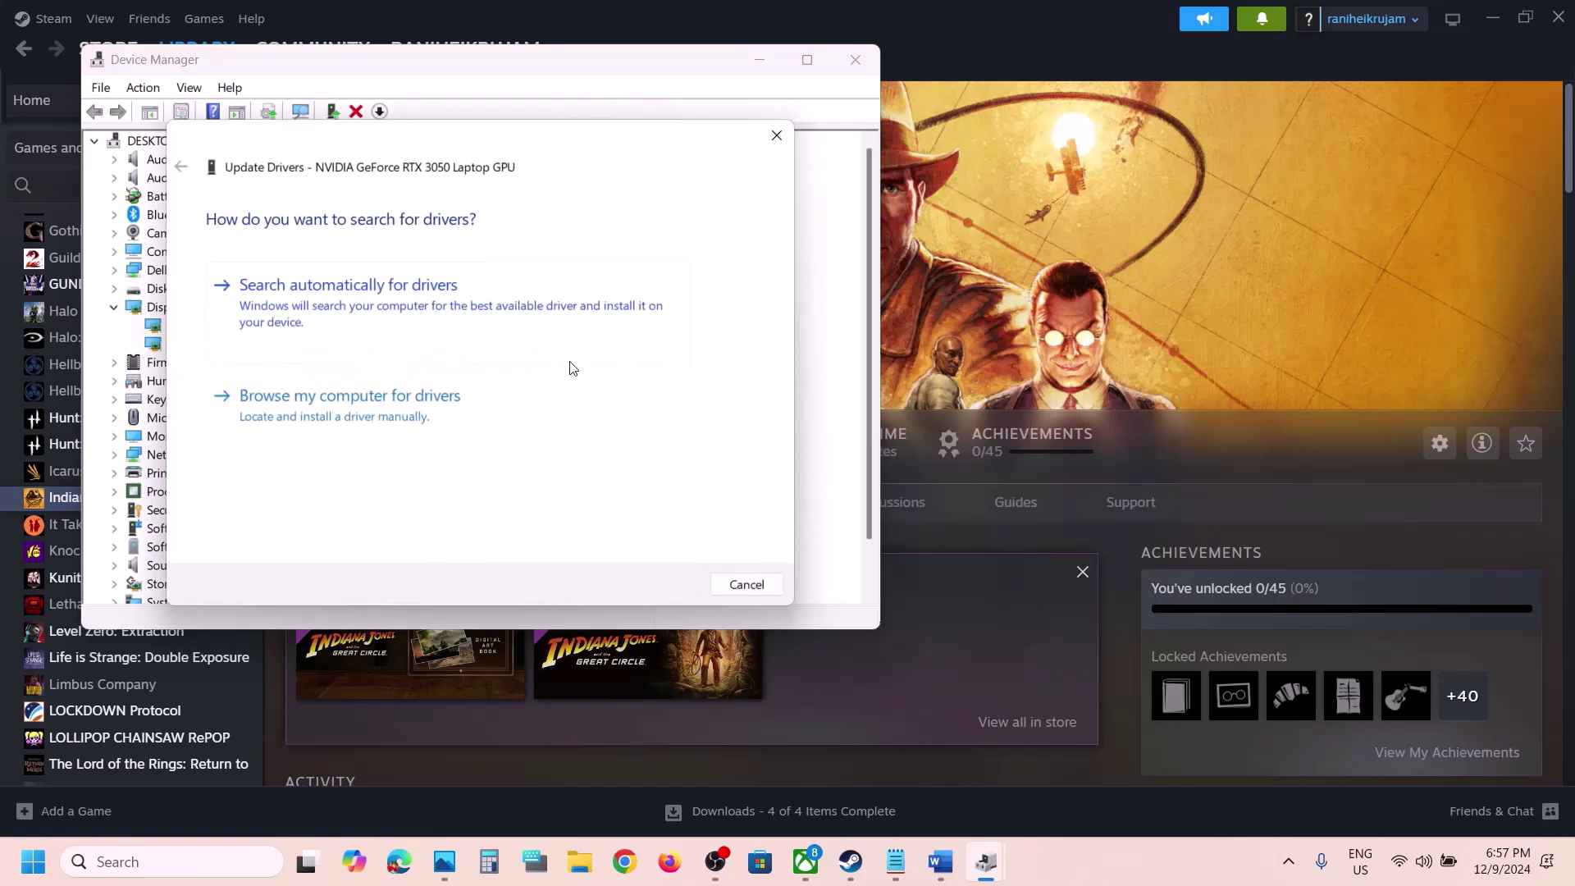
click(379, 427)
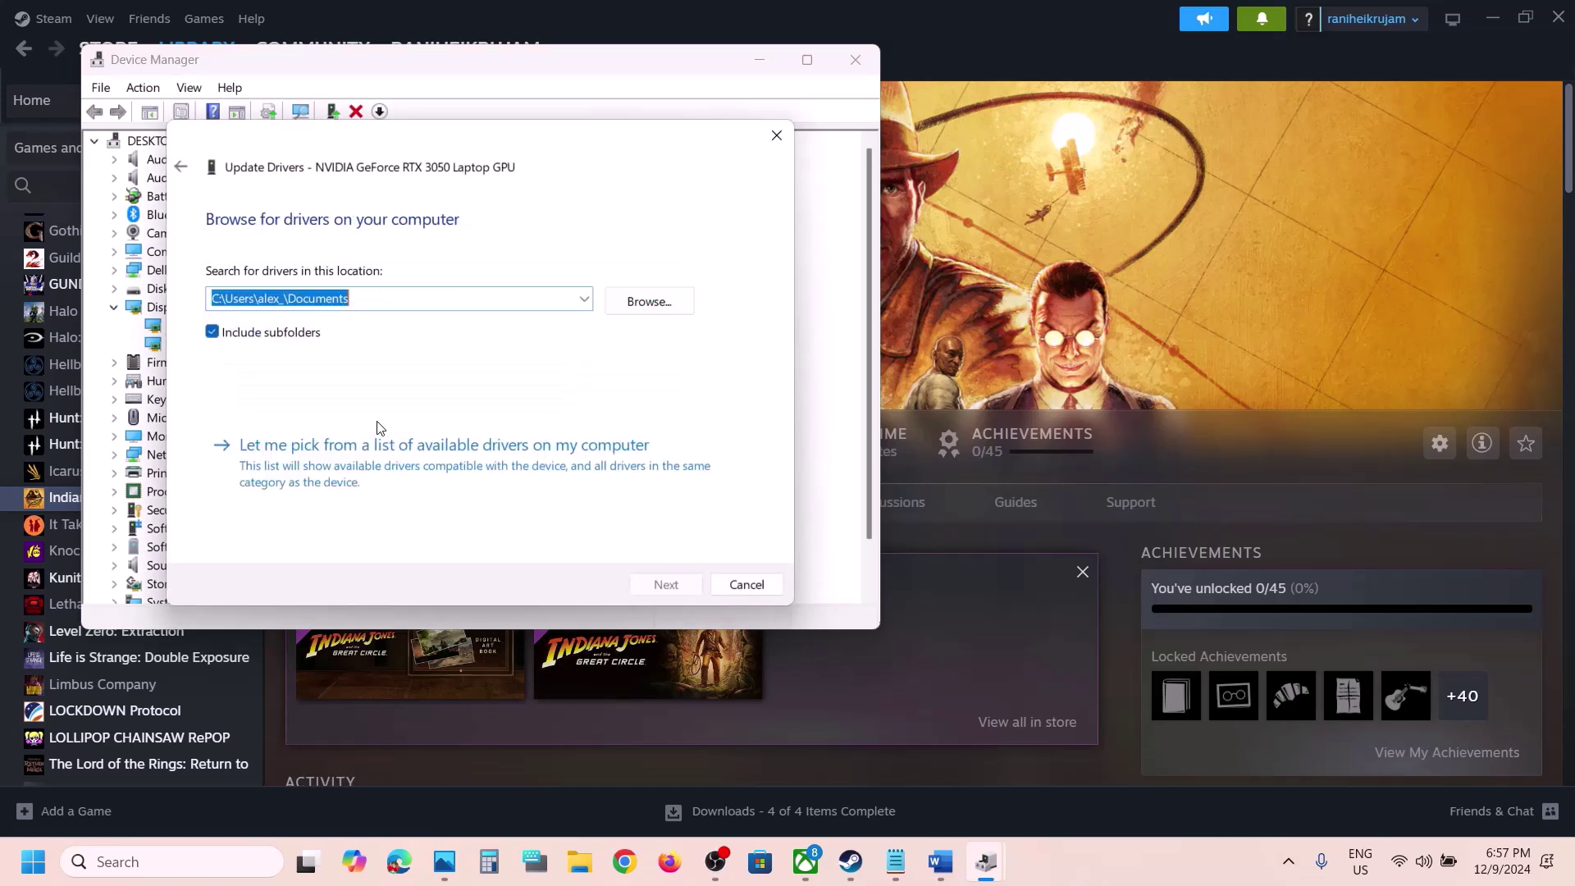
click(392, 476)
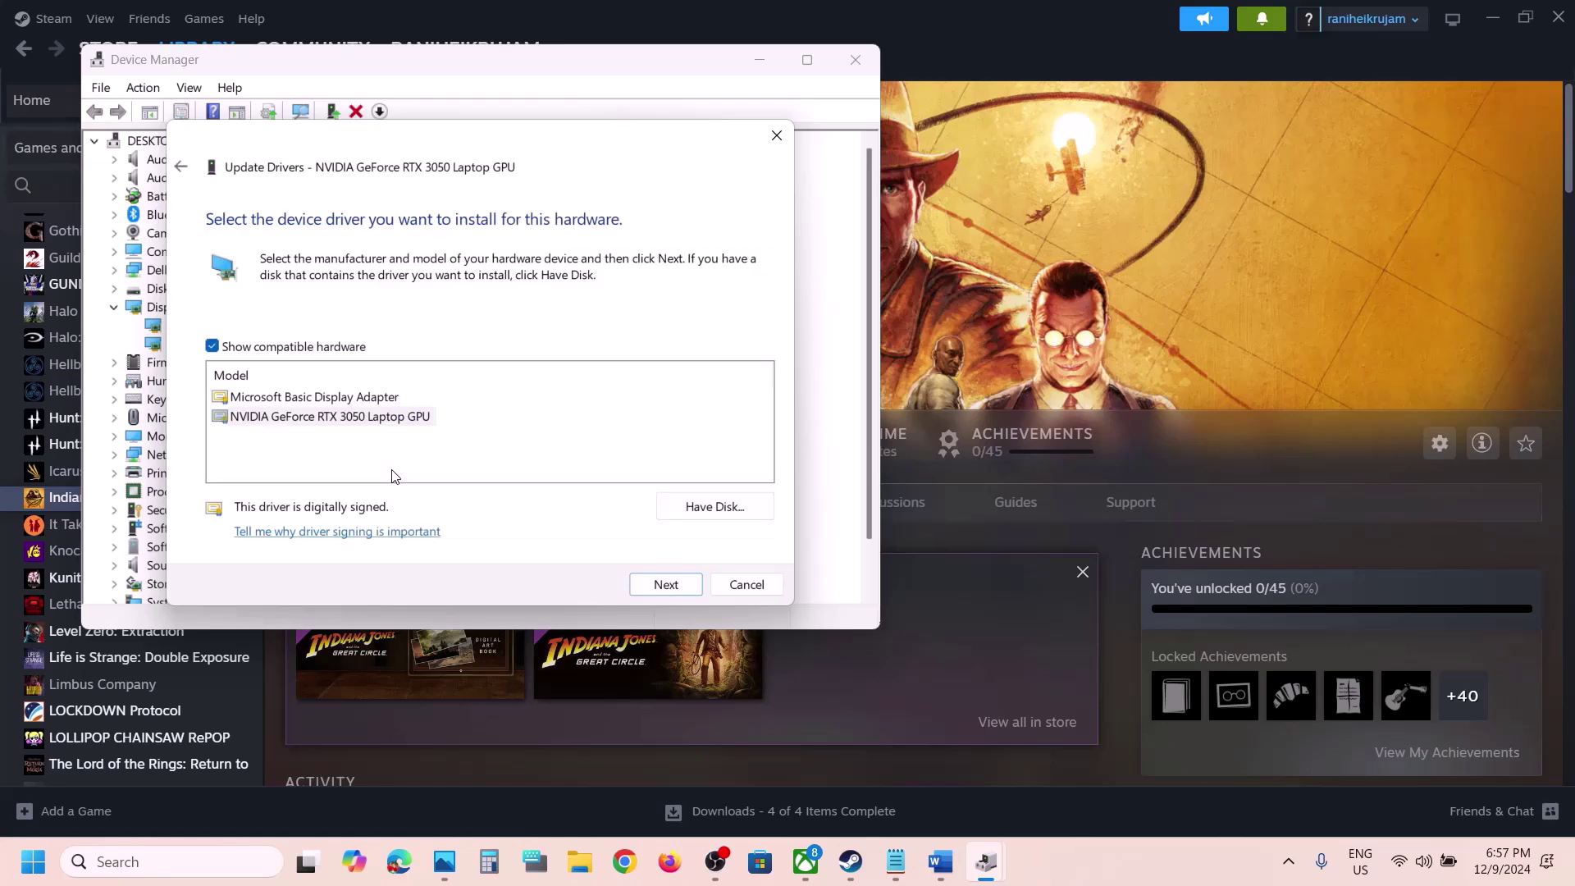
- Install the NVIDIA GeForce RTX 3050 Laptop GPU driver from the compatible models, then close the wizard and Device Manager
click(356, 417)
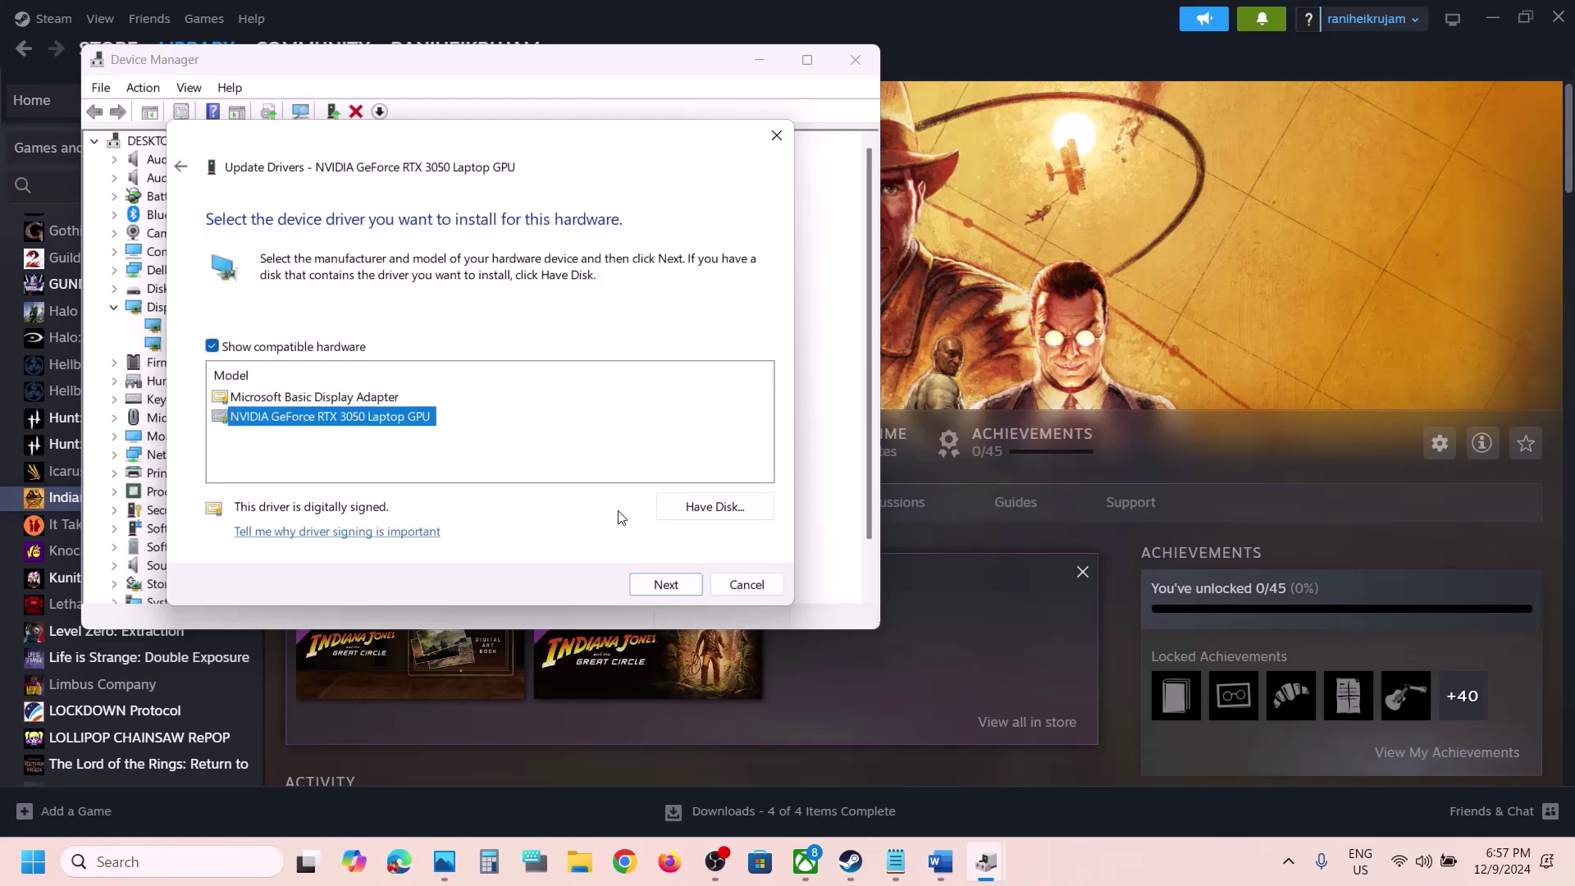
click(666, 585)
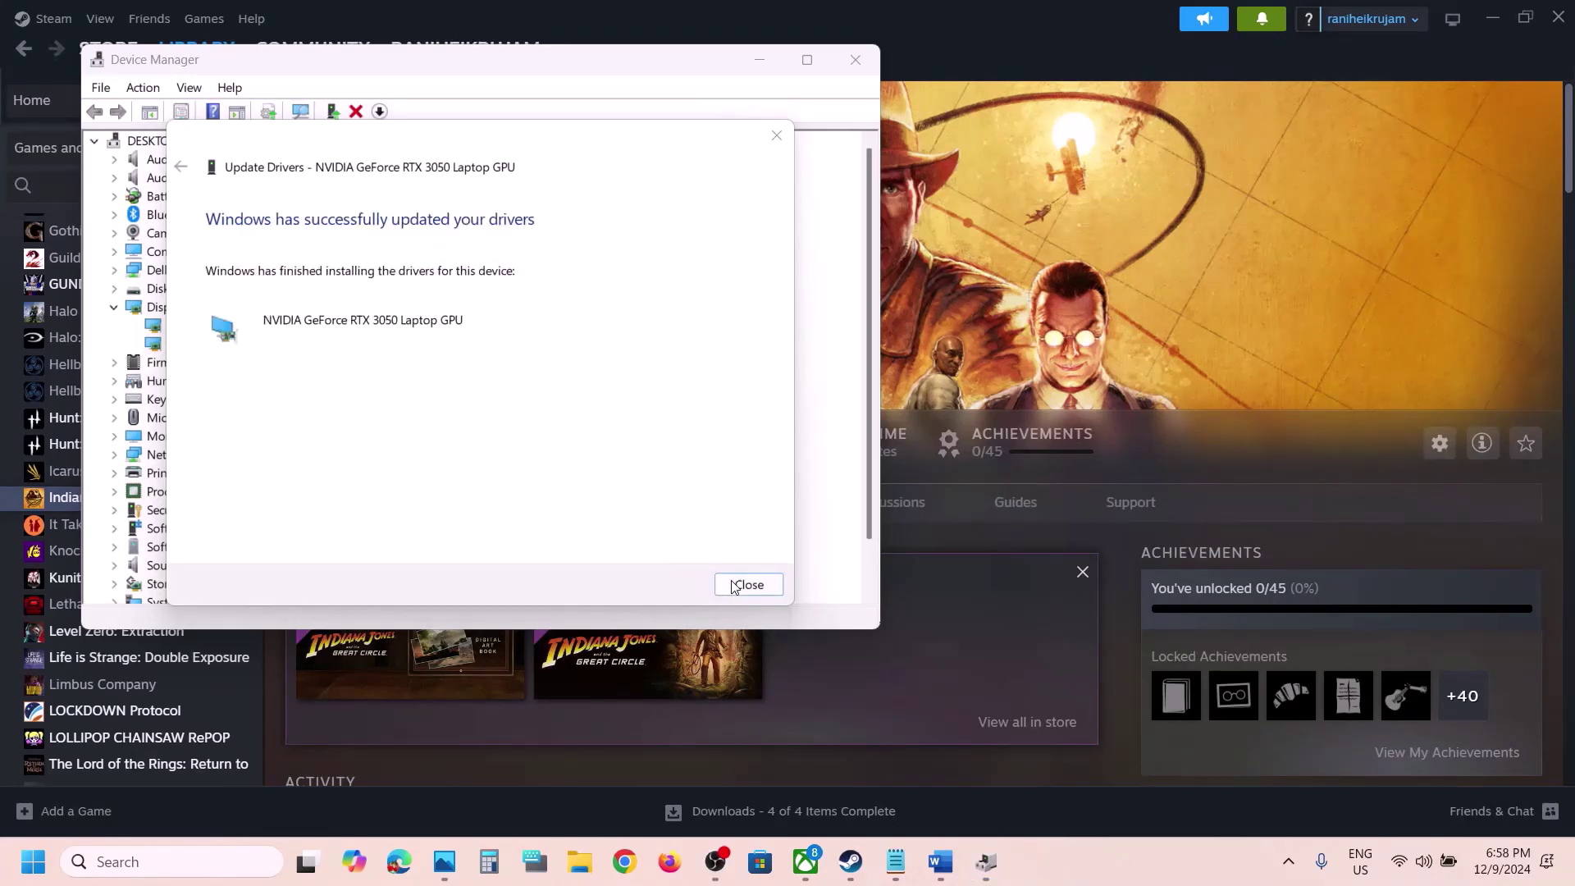
click(733, 587)
click(862, 57)
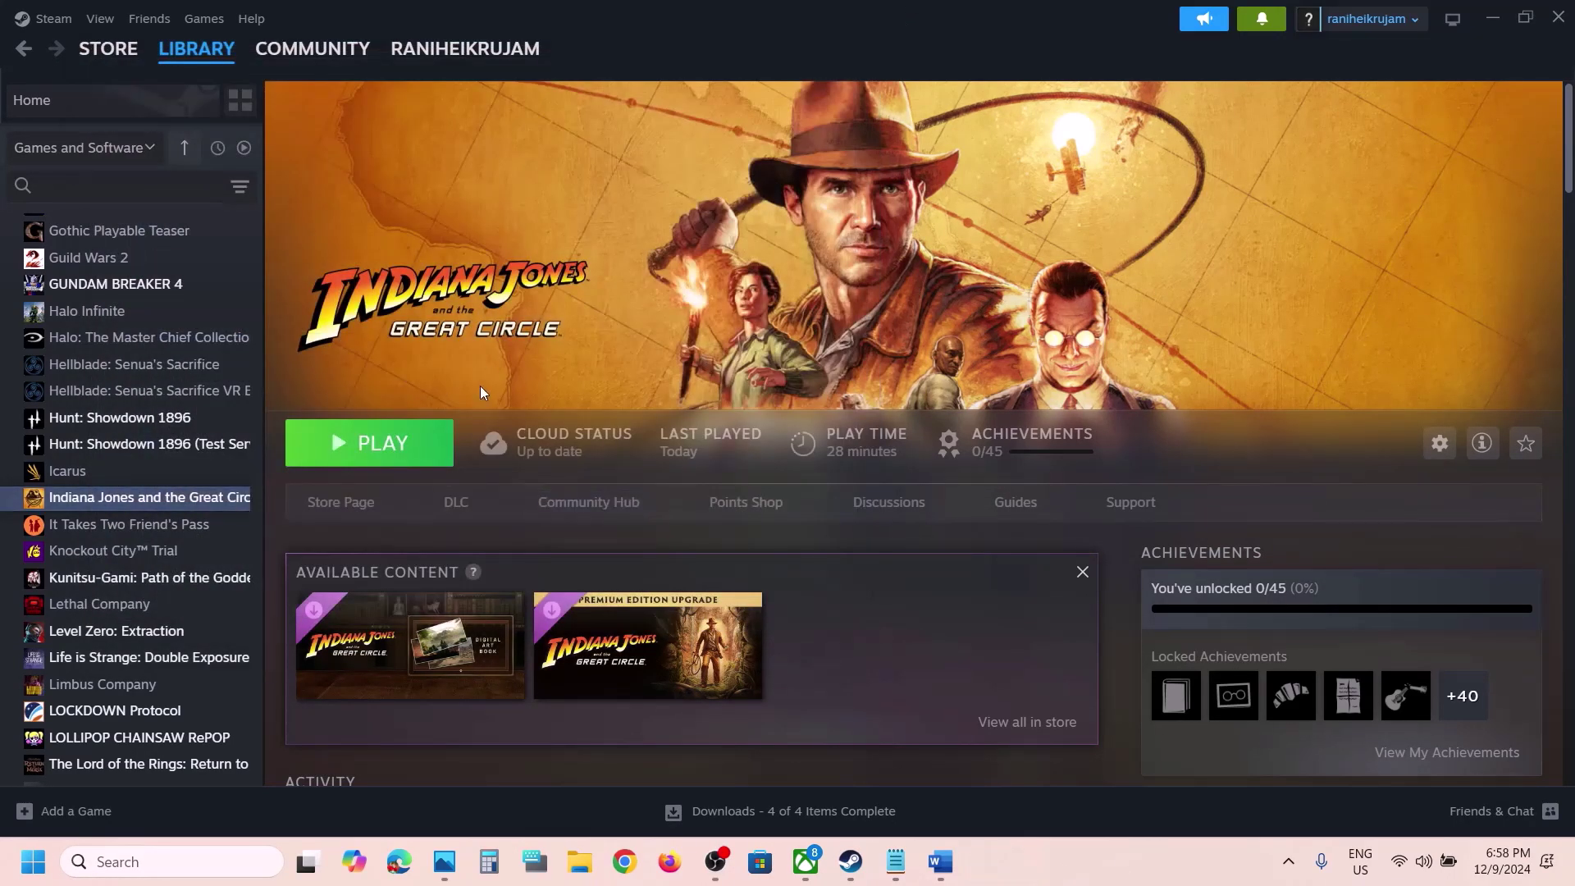
click(33, 862)
click(587, 798)
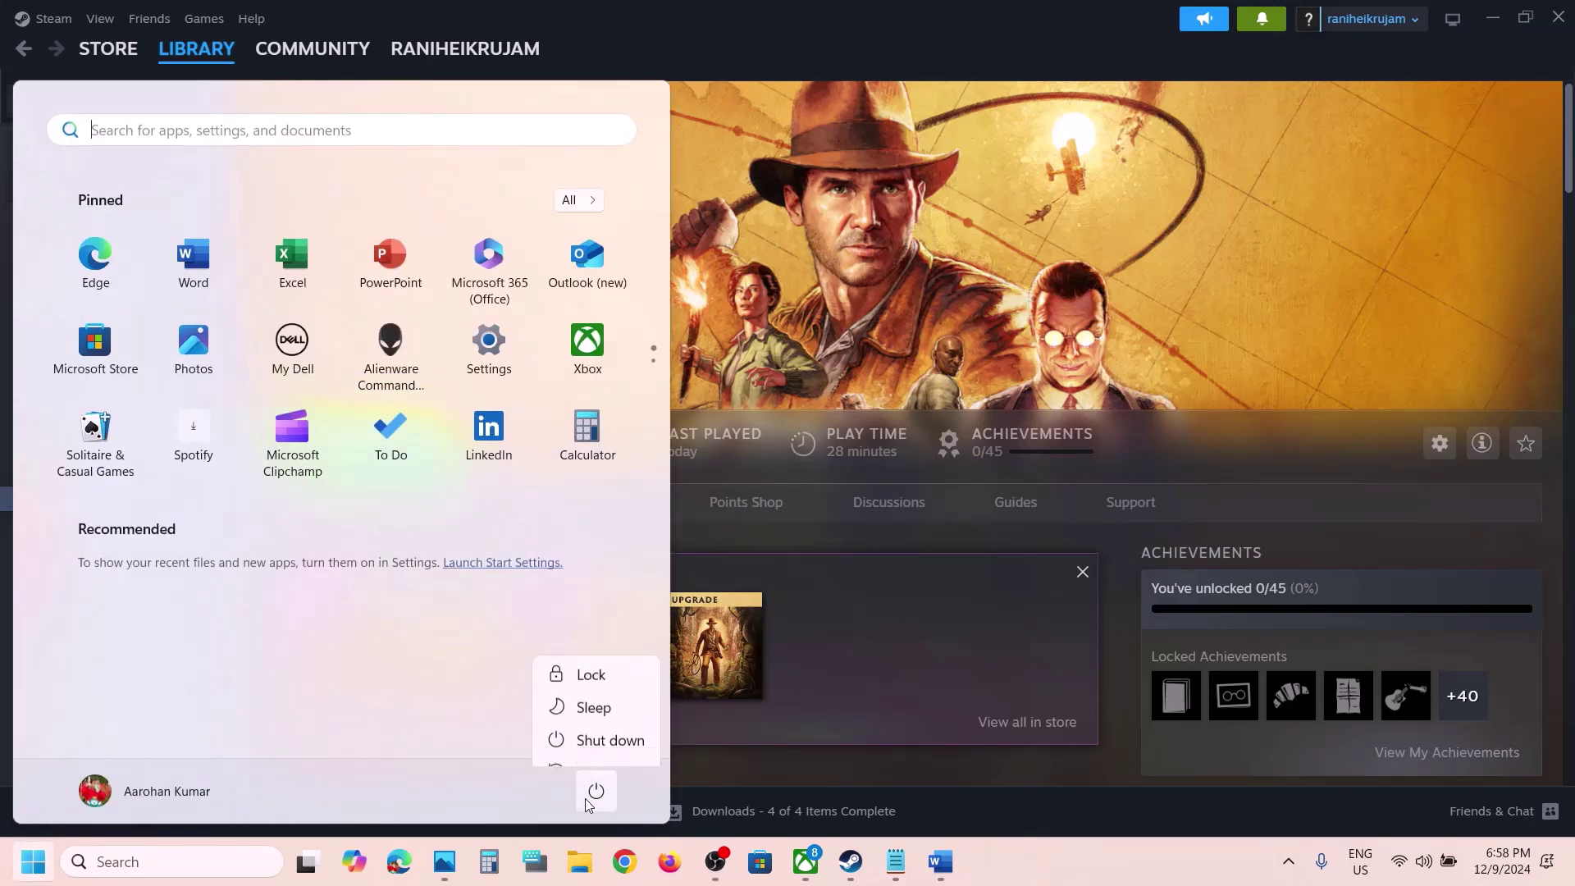
click(998, 311)
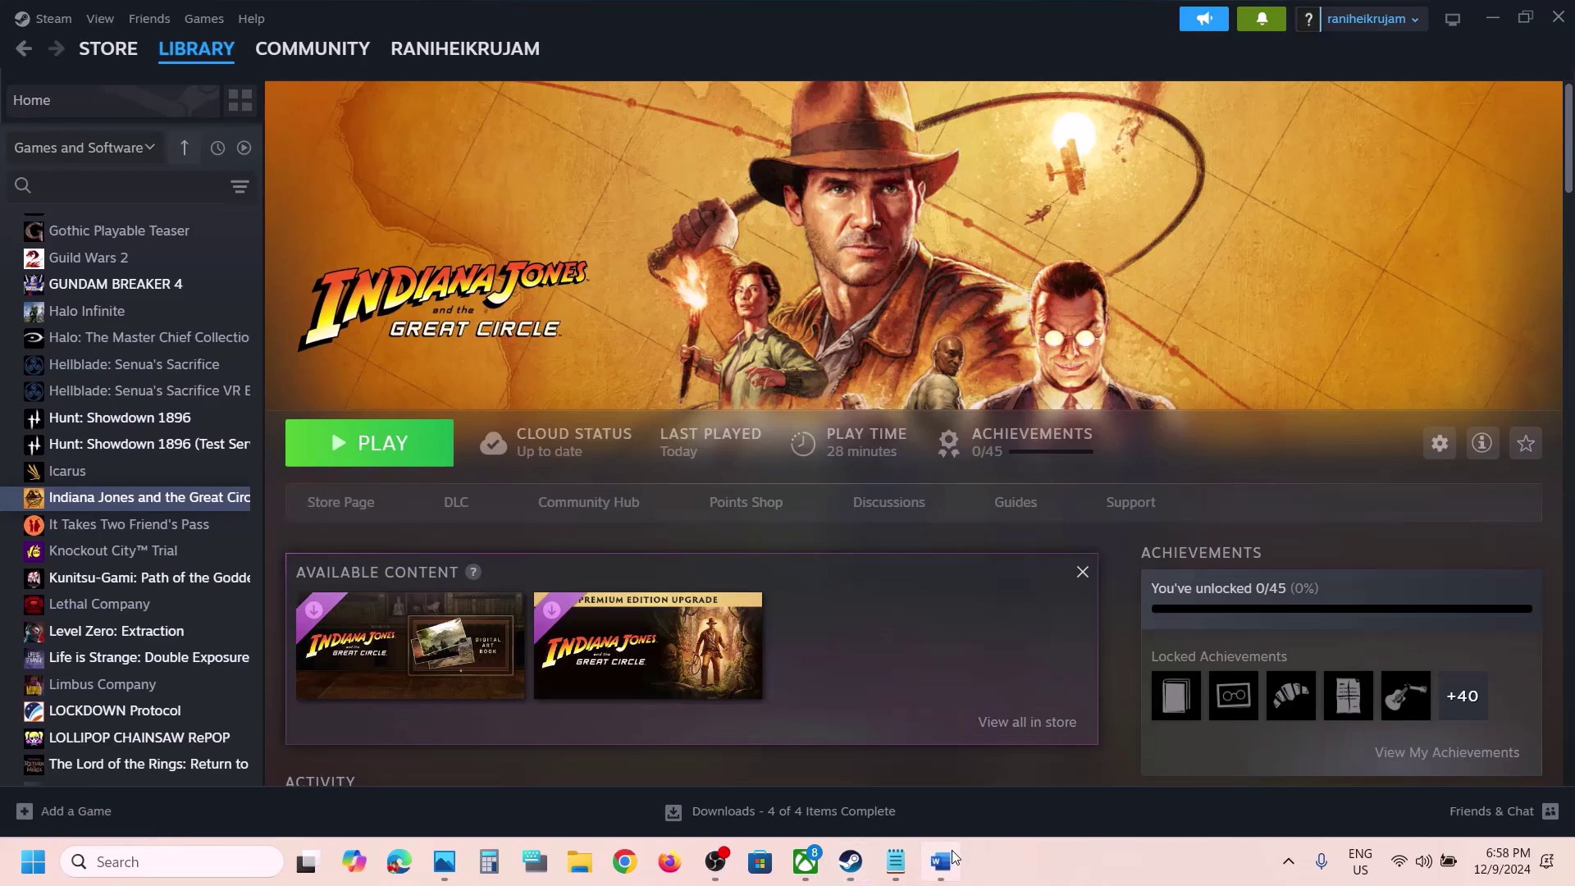
- Switch to the Word notes and review Step 2 on clean driver installation, including the NVIDIA and AMD download links
click(951, 853)
scroll(637, 555, down, 3)
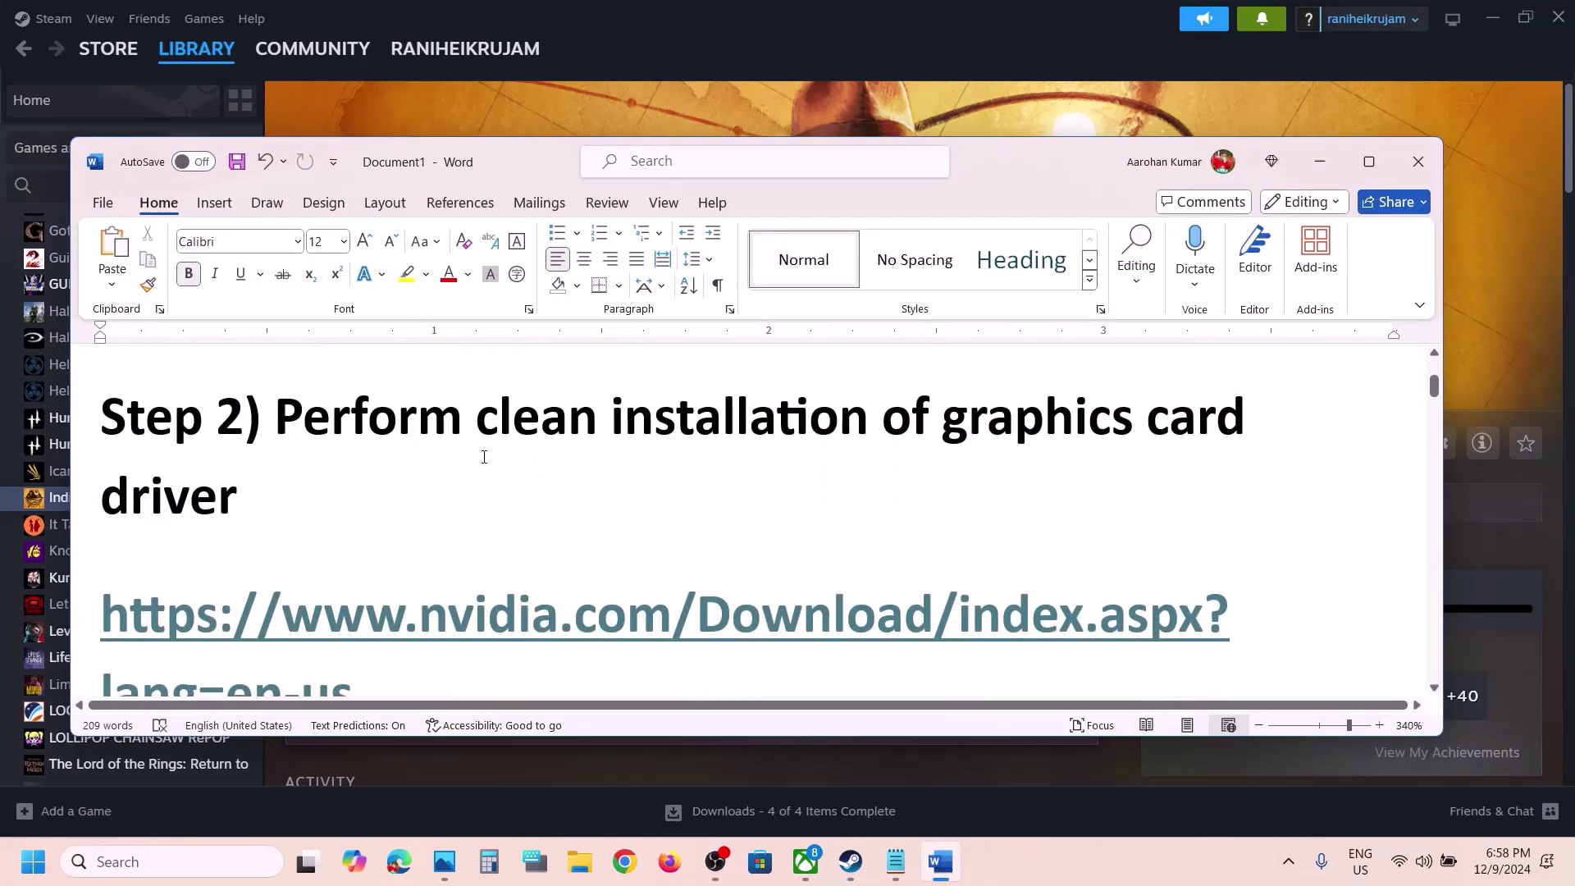
triple_click(308, 422)
scroll(415, 484, down, 1)
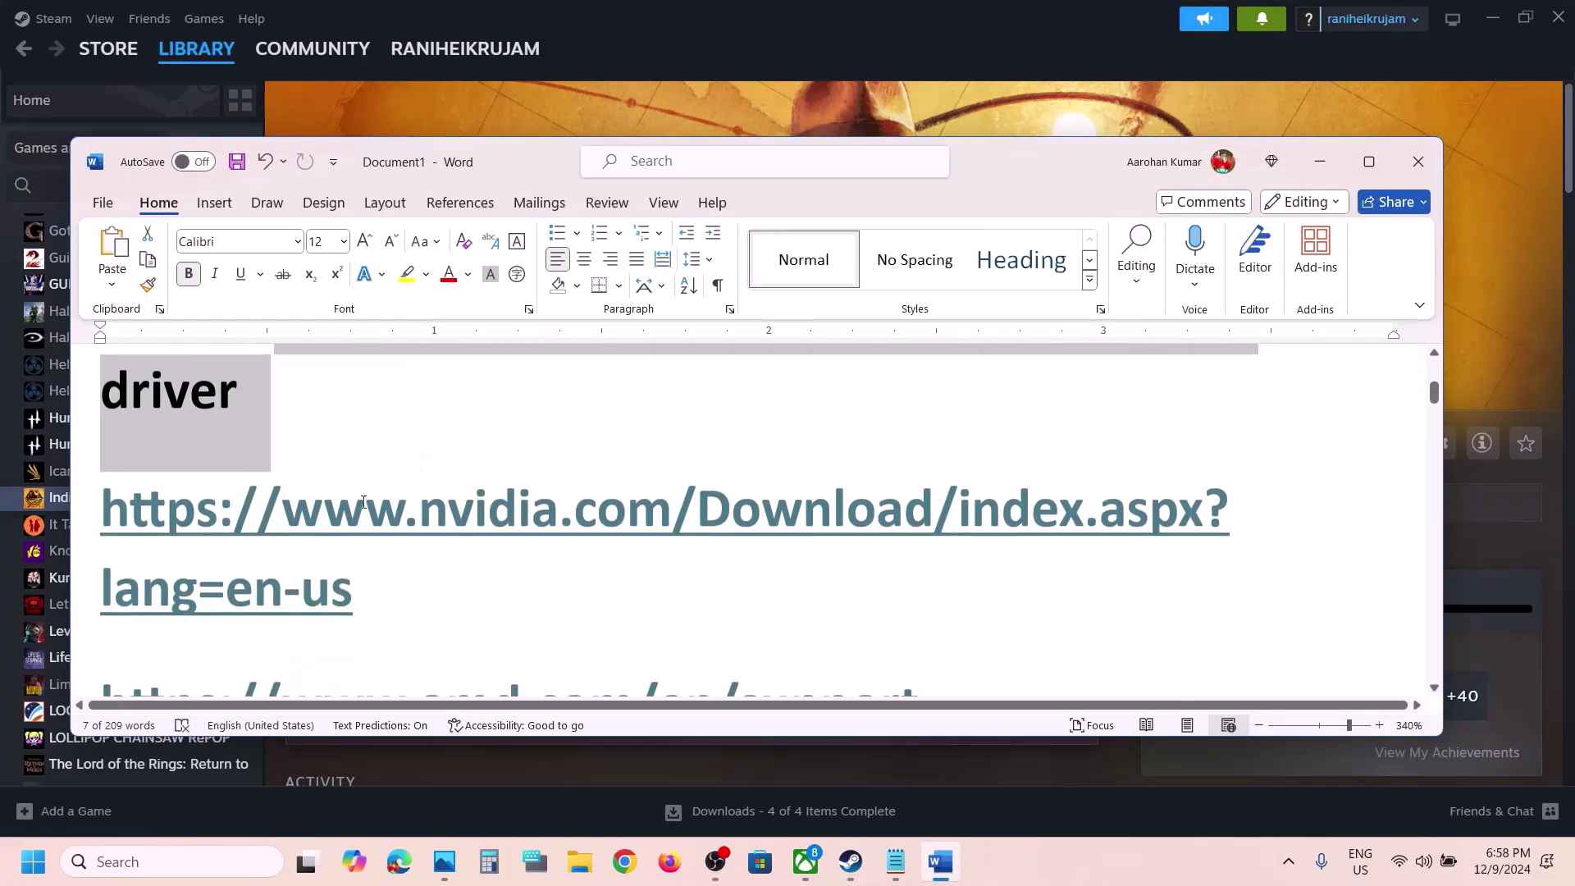
drag(259, 525, 495, 534)
scroll(495, 534, down, 3)
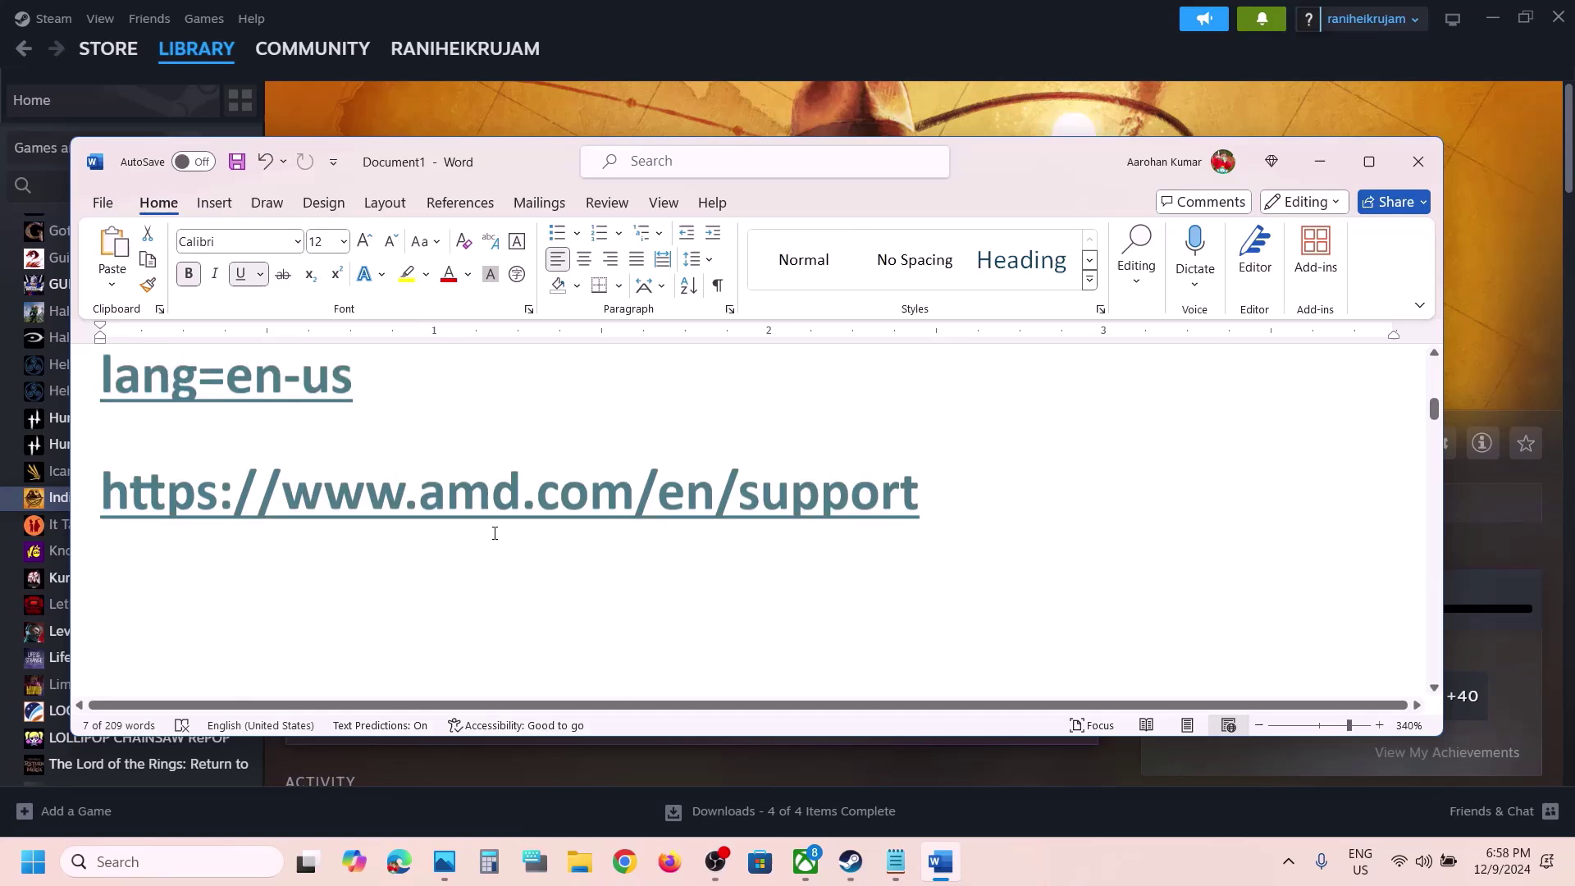
triple_click(920, 433)
scroll(450, 419, up, 3)
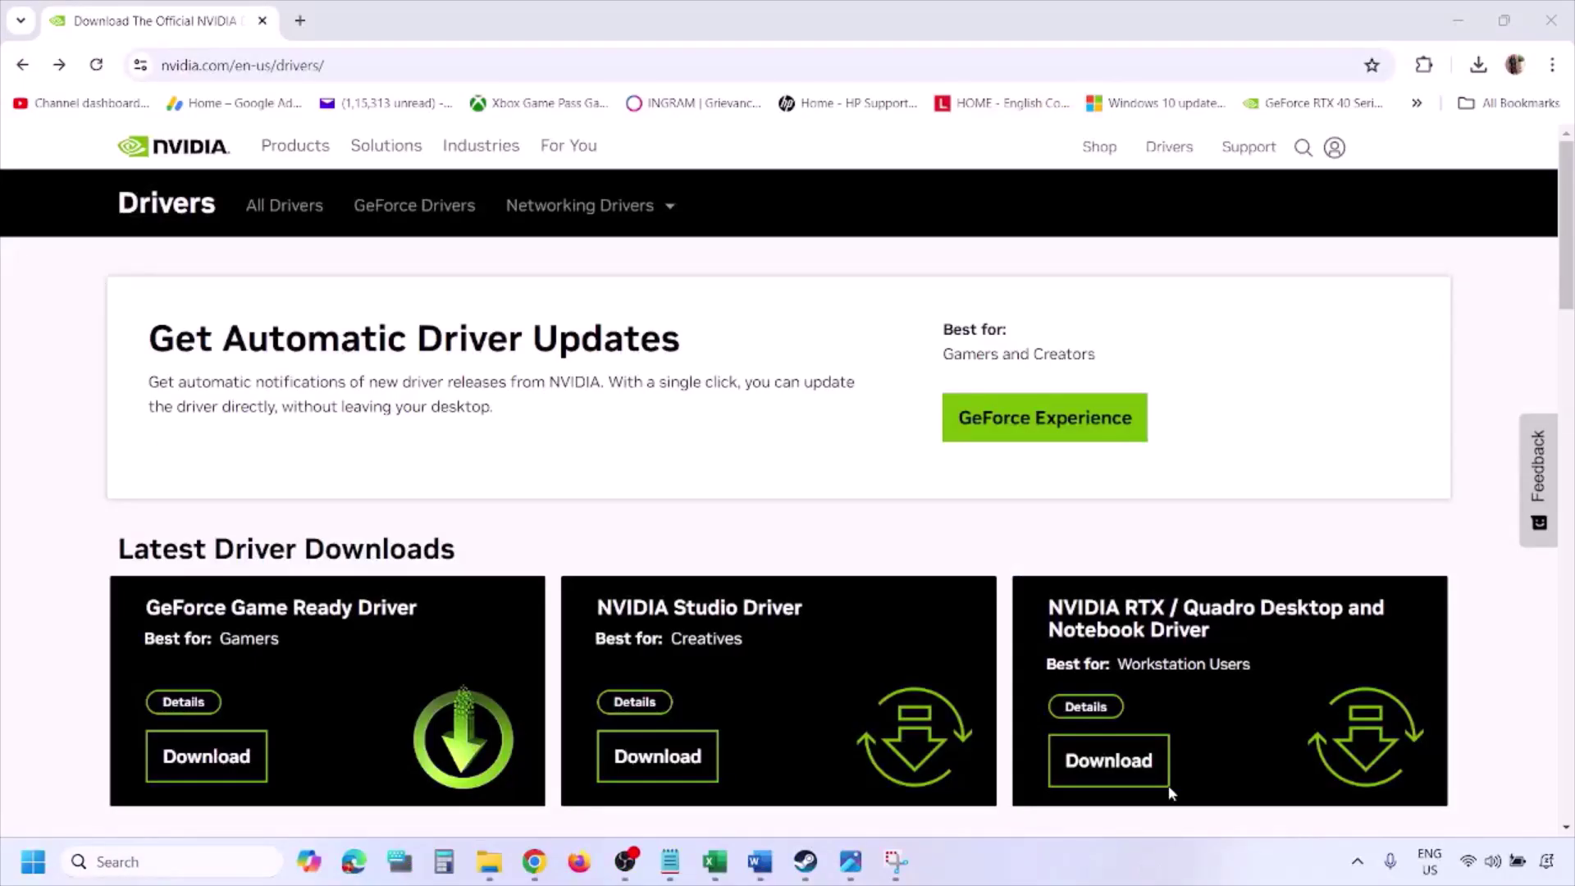
- On the NVIDIA drivers page, run a manual driver search for the GeForce RTX 3050 Laptop GPU with Windows 11 as operating system
scroll(367, 502, down, 7)
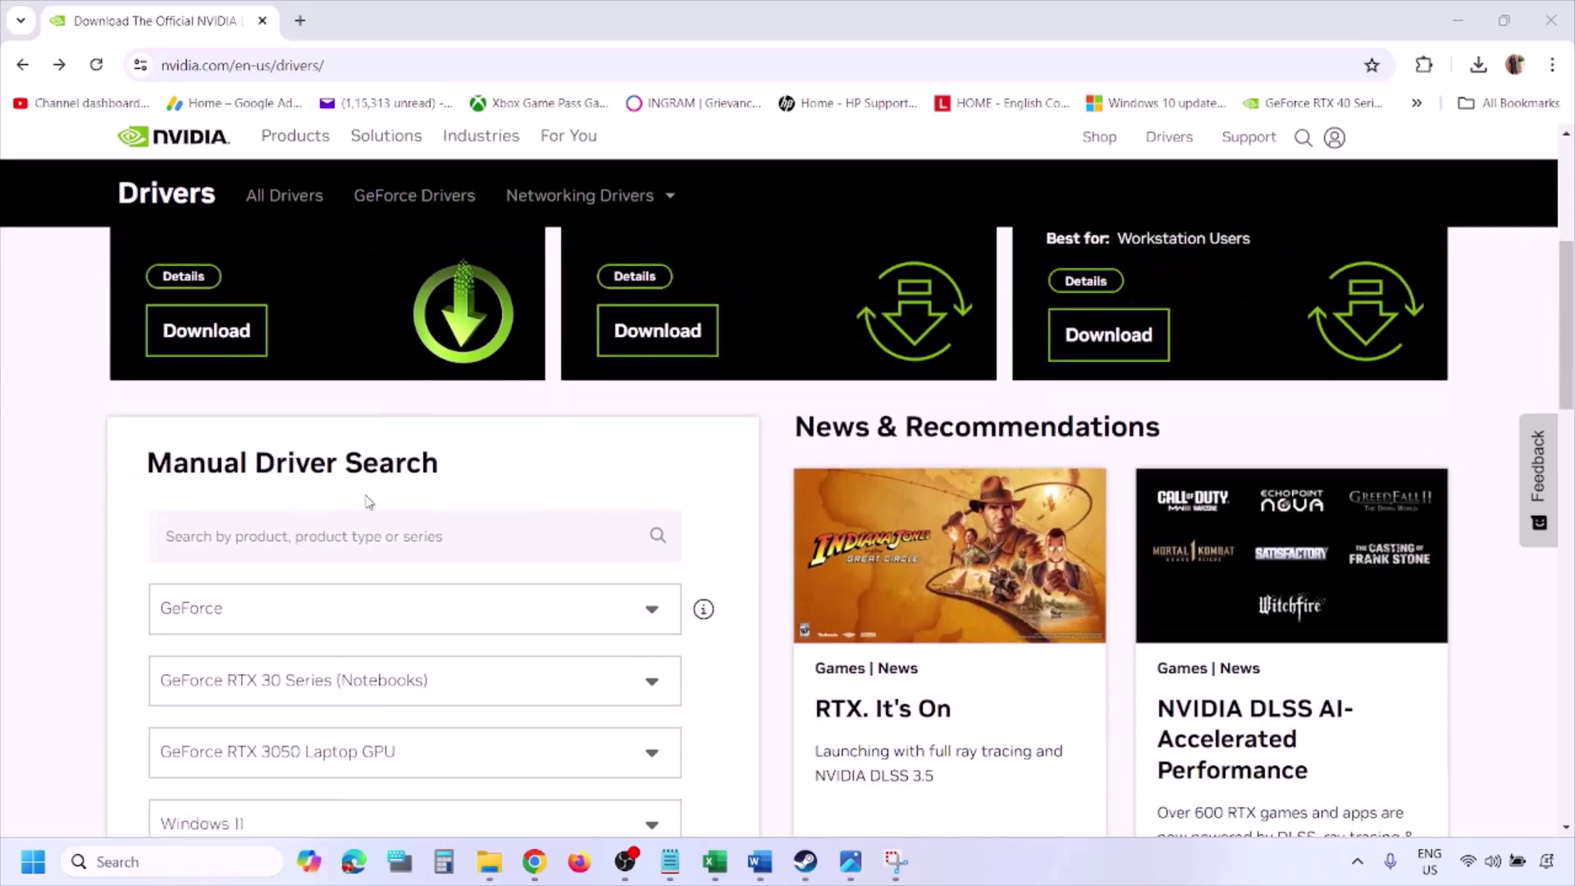
scroll(366, 502, down, 1)
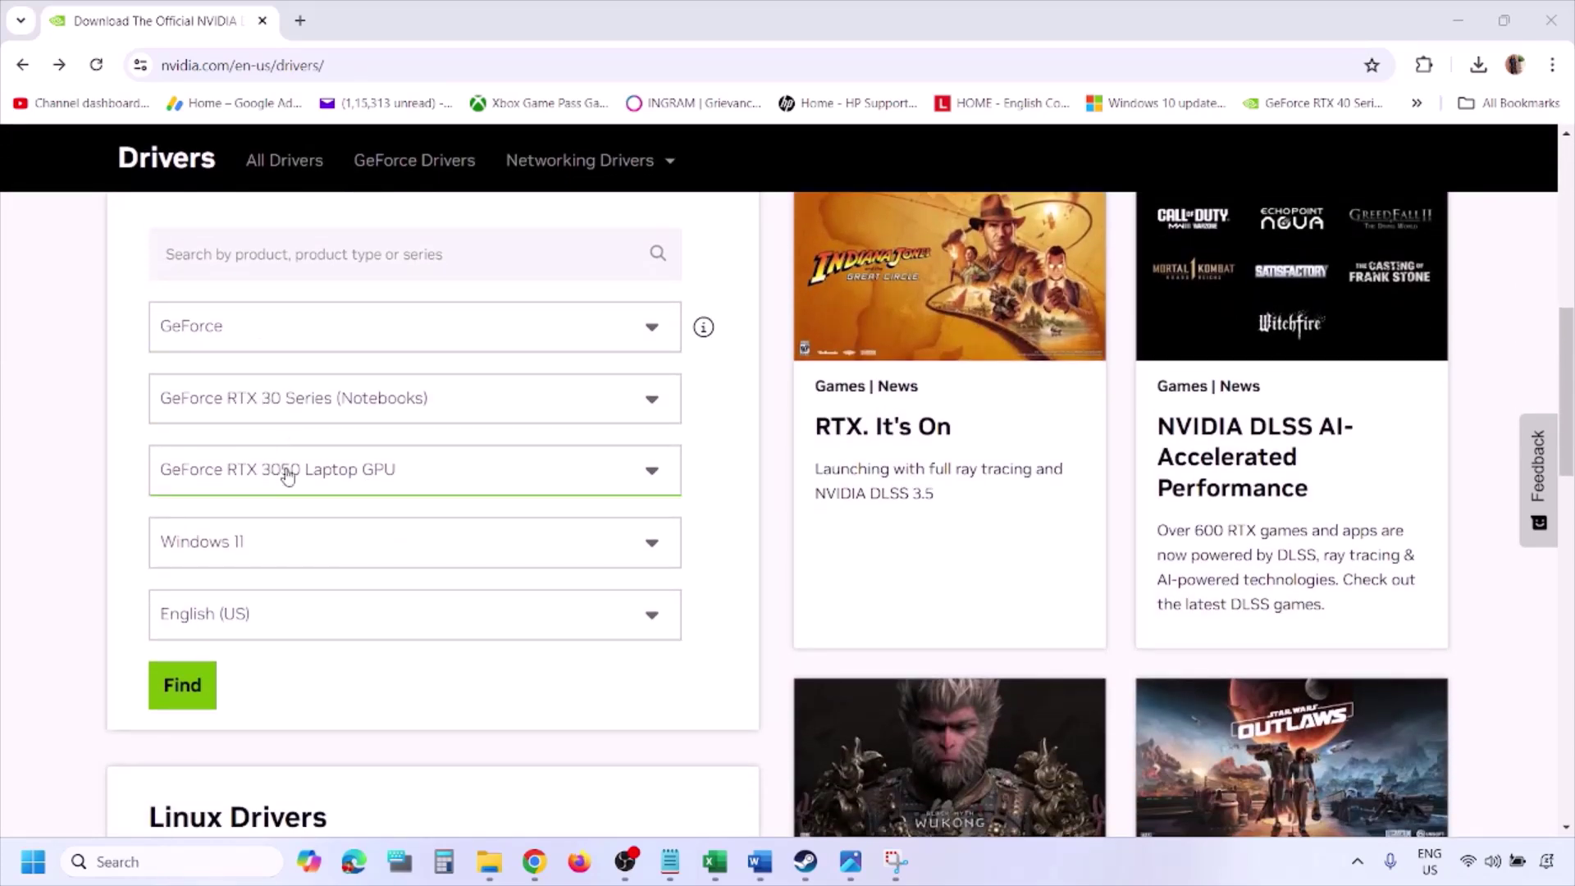
click(260, 549)
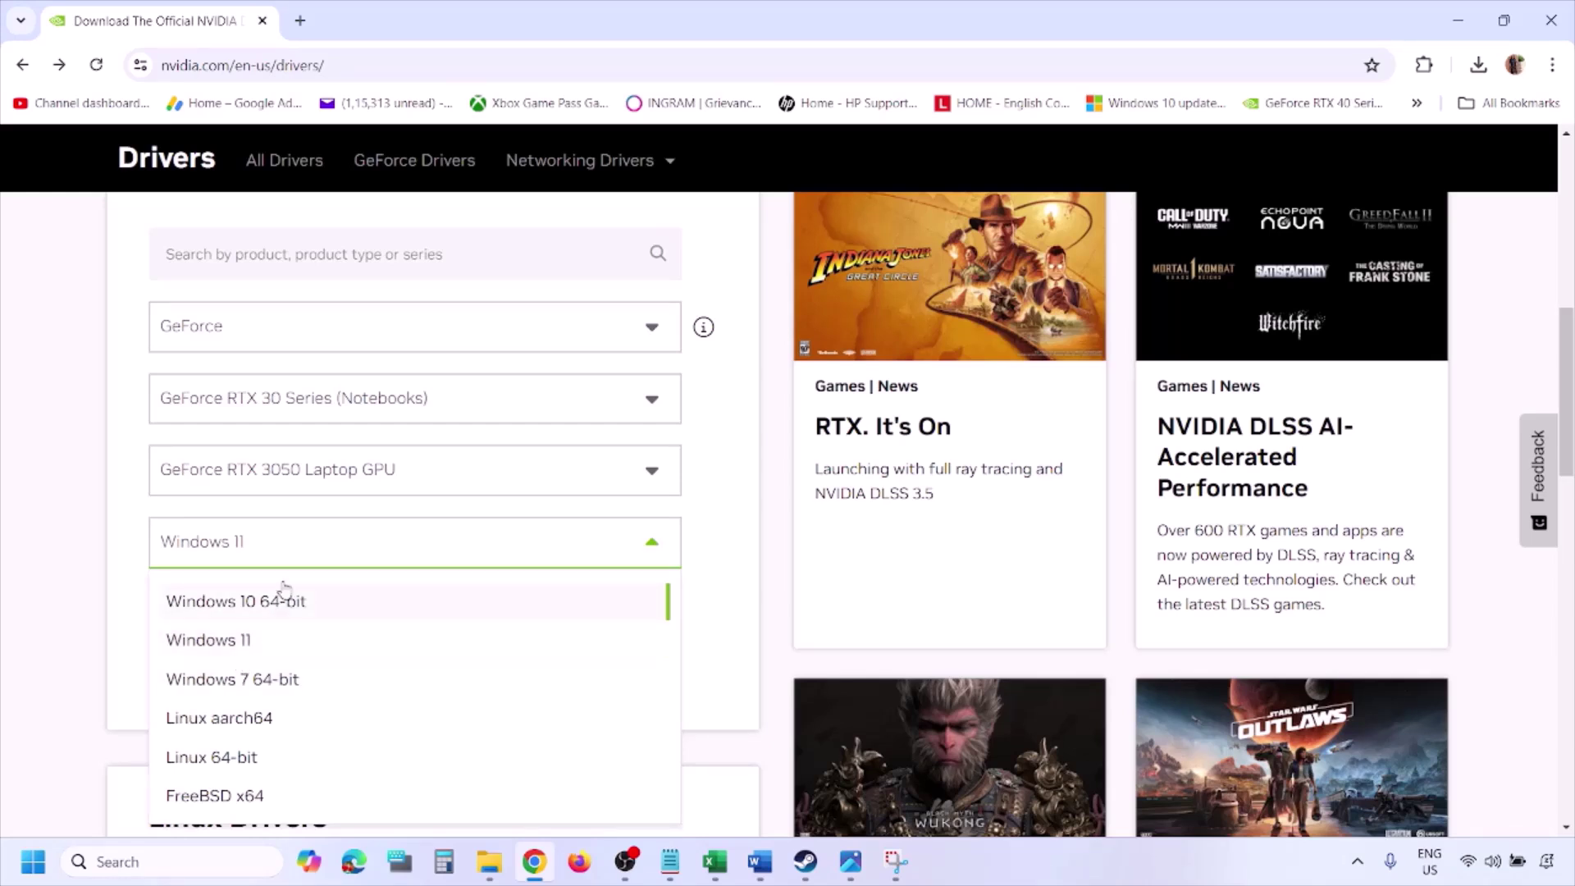
click(236, 640)
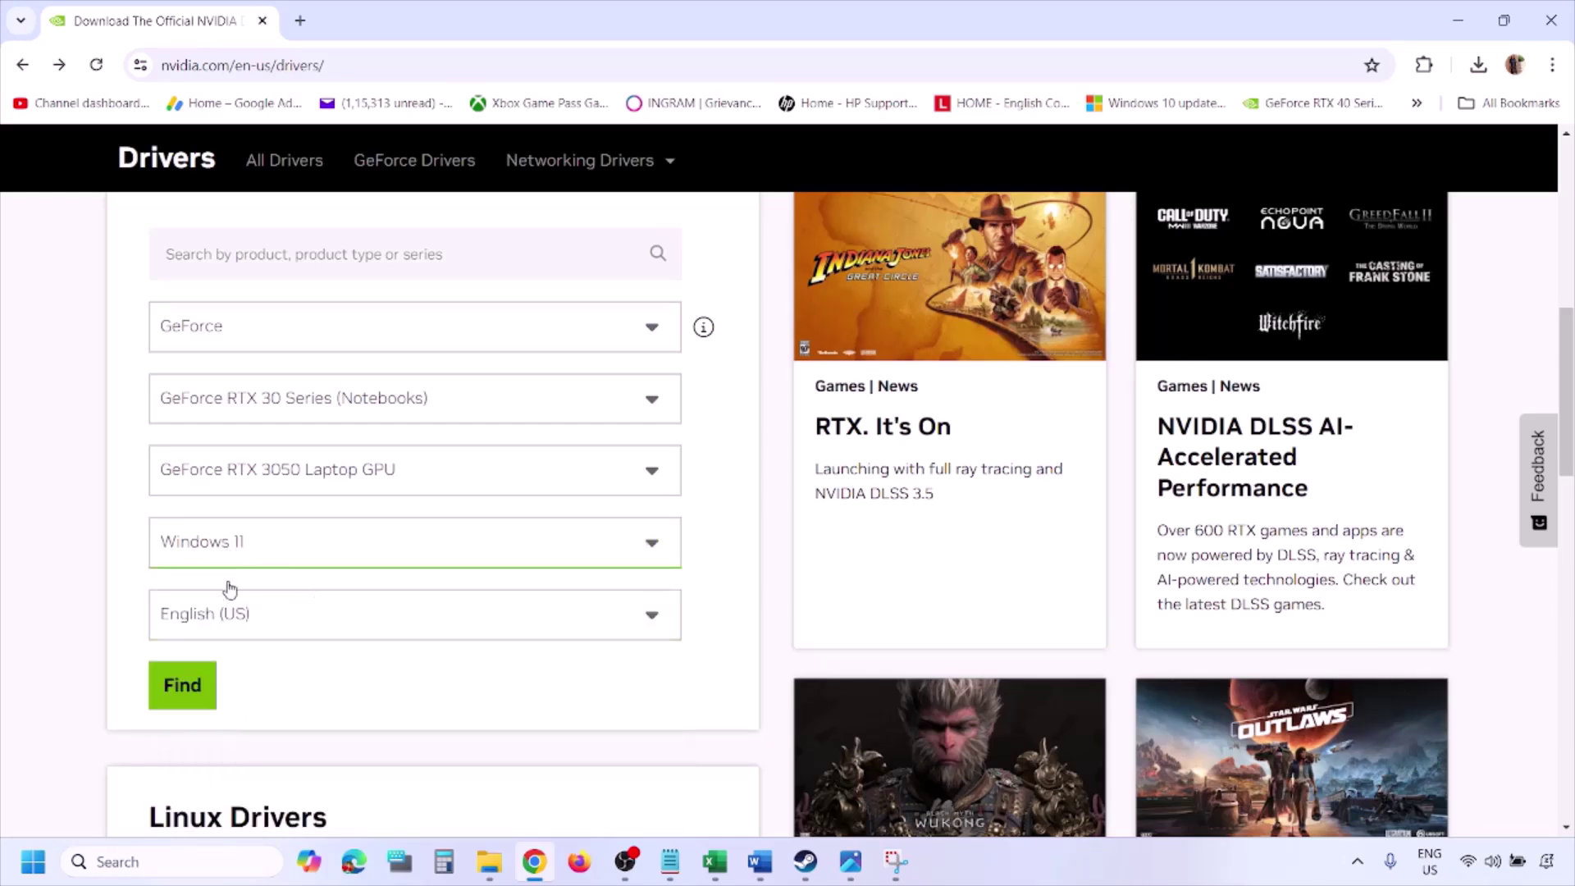
click(188, 691)
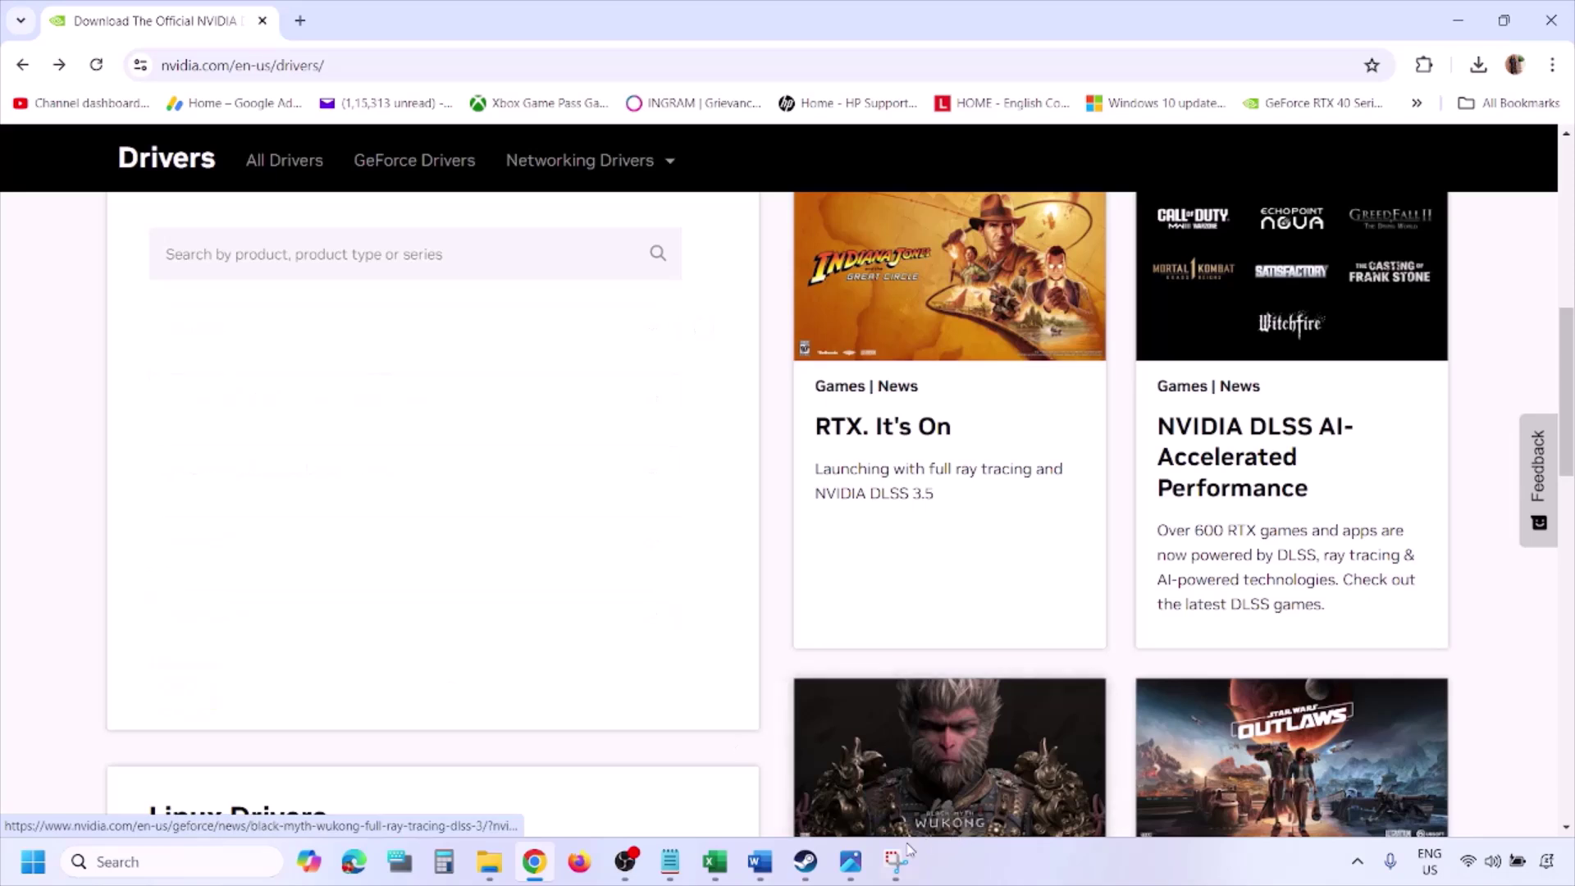
- Switch to Photos and examine images 1.png to 5.png showing the Game Ready driver download and the custom clean installation options
click(851, 863)
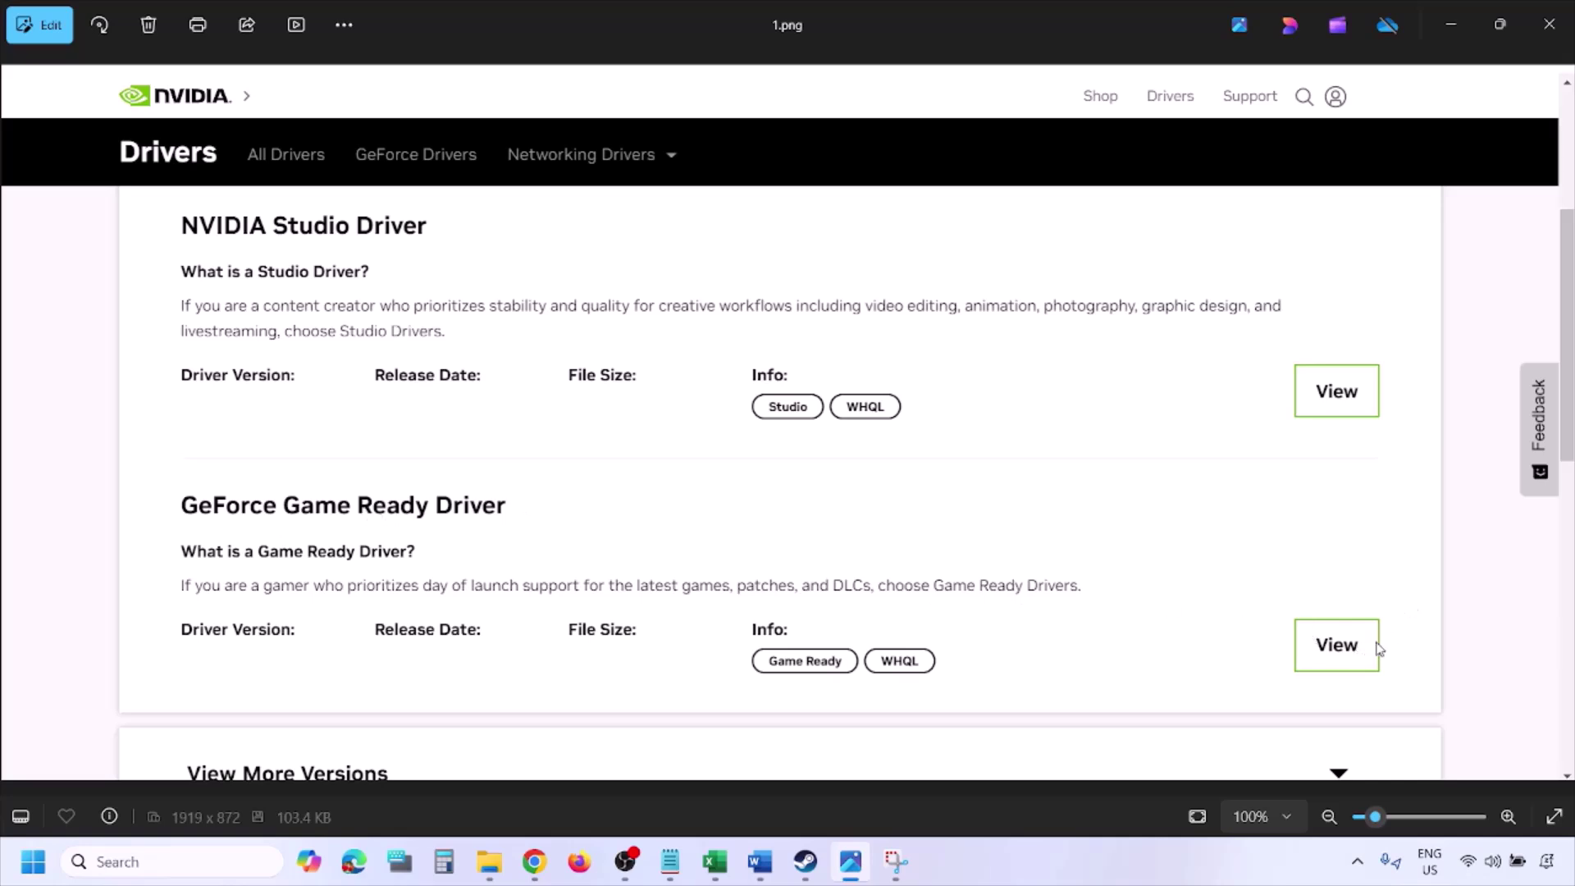
key(Right)
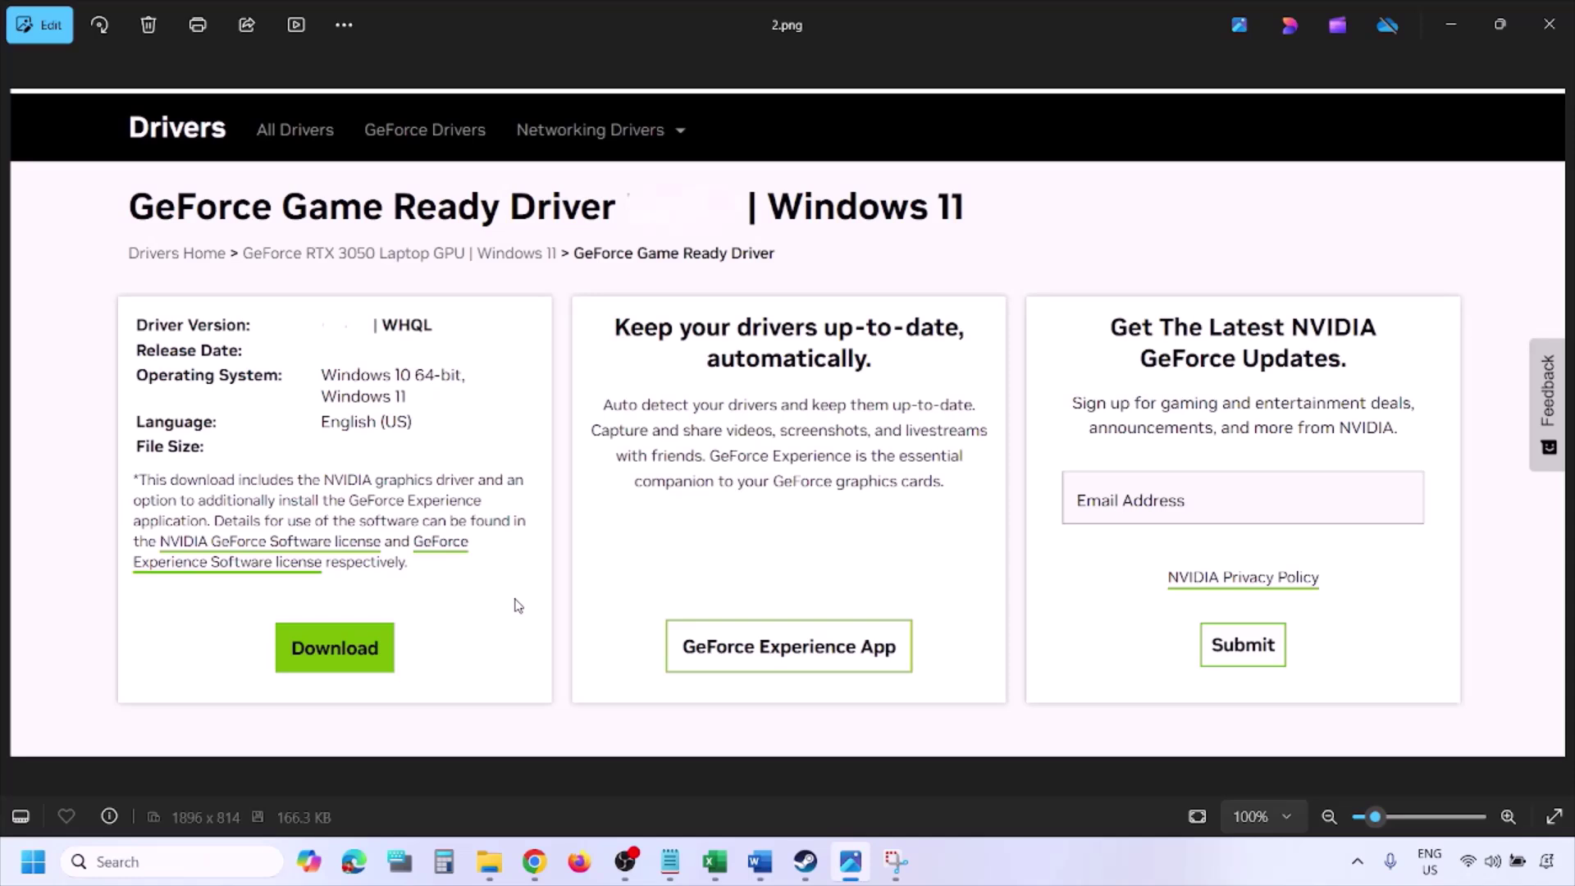
key(Right)
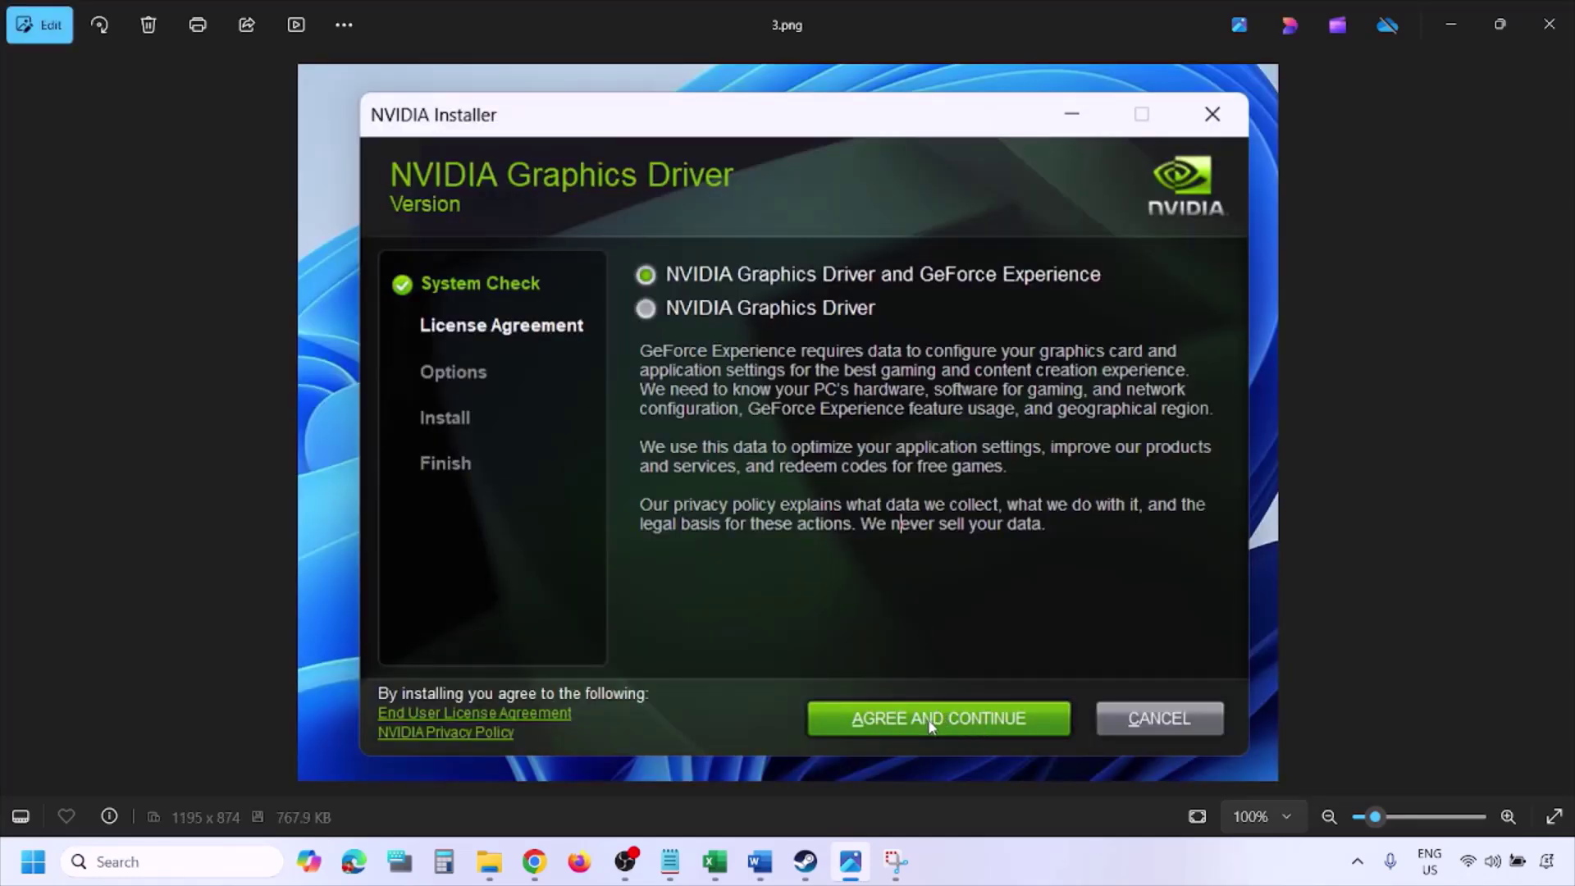
key(Right)
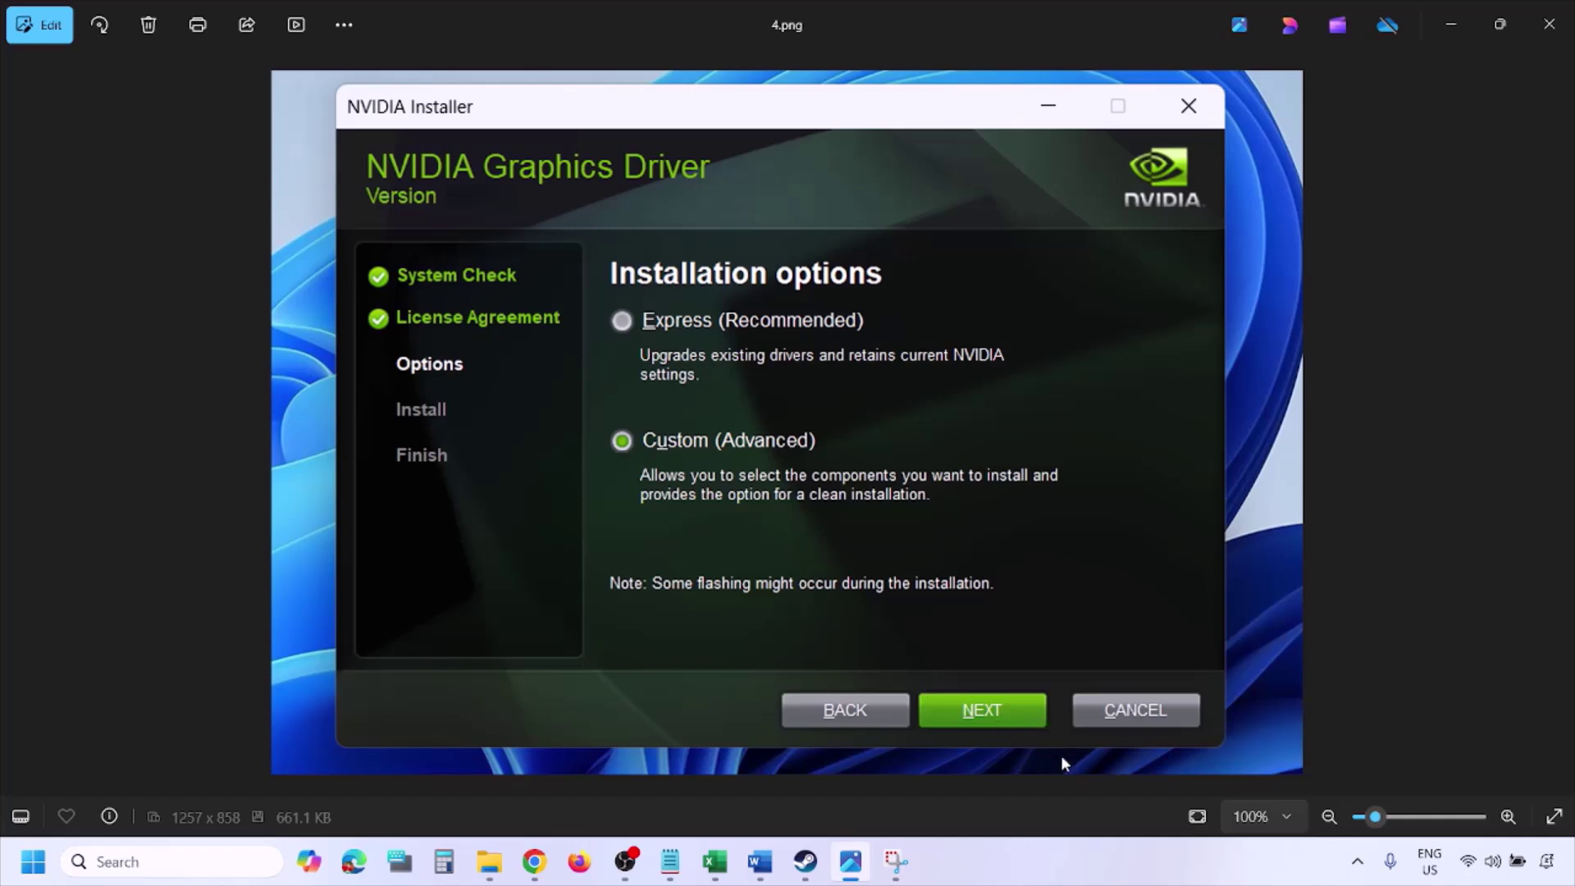
key(Right)
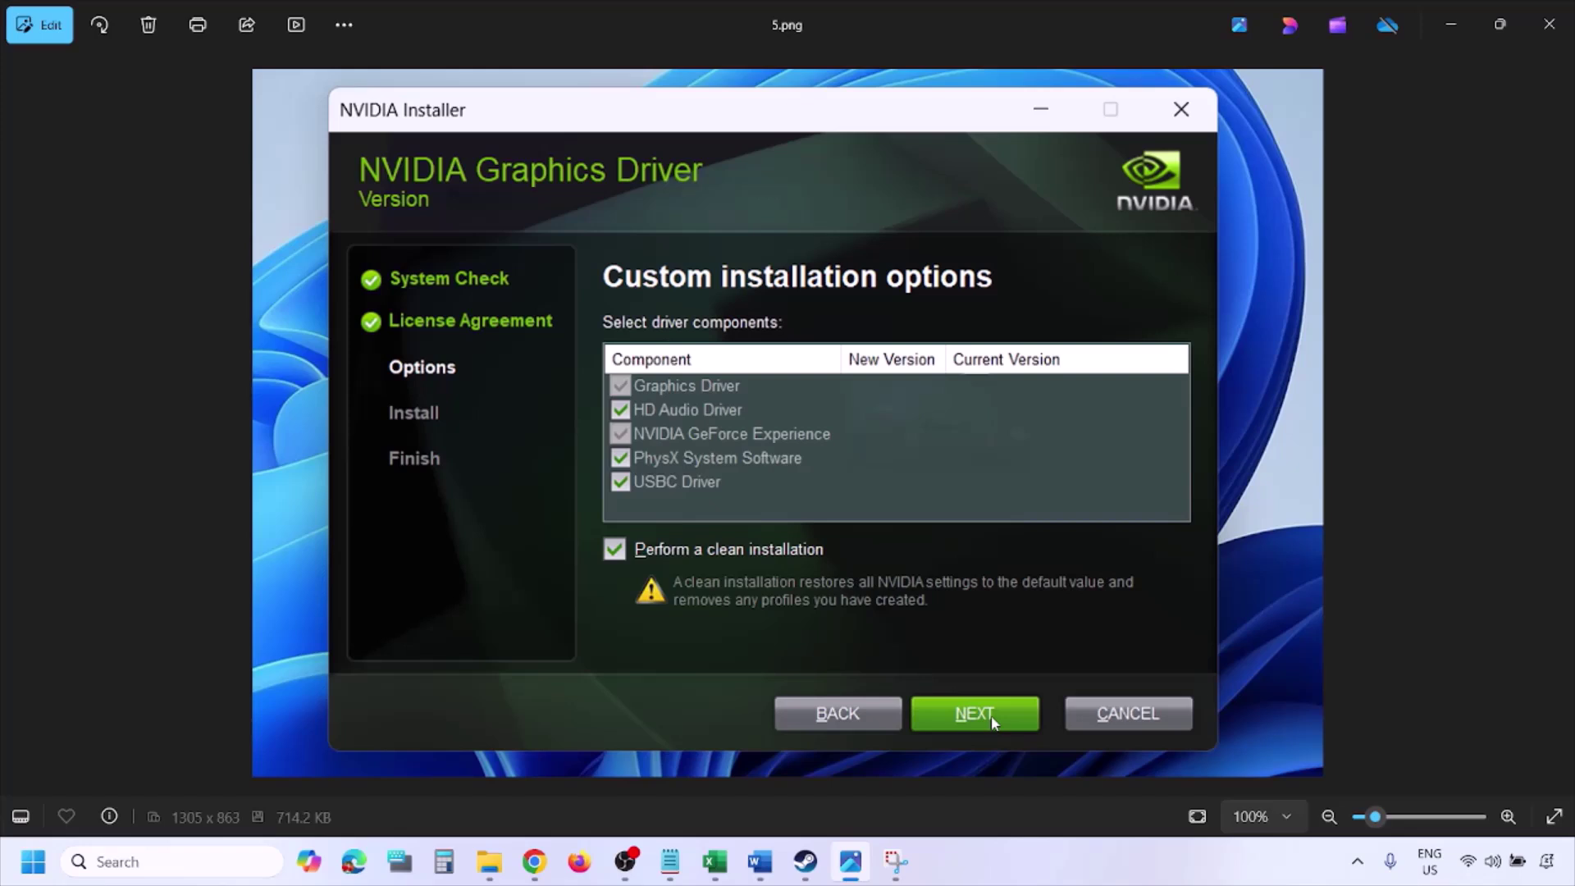
click(33, 862)
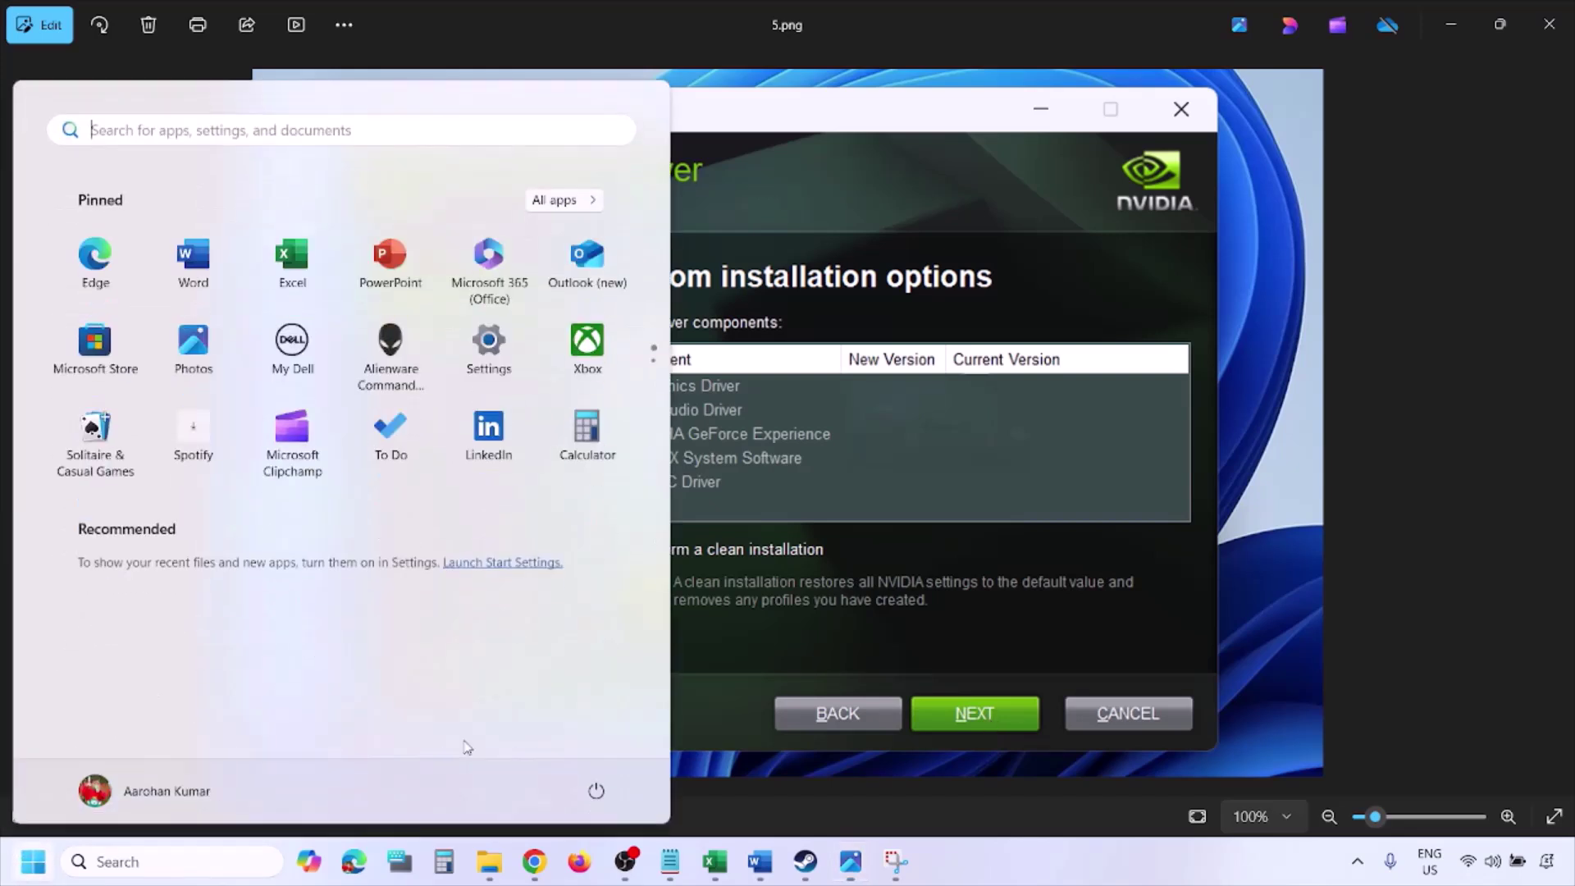
click(597, 791)
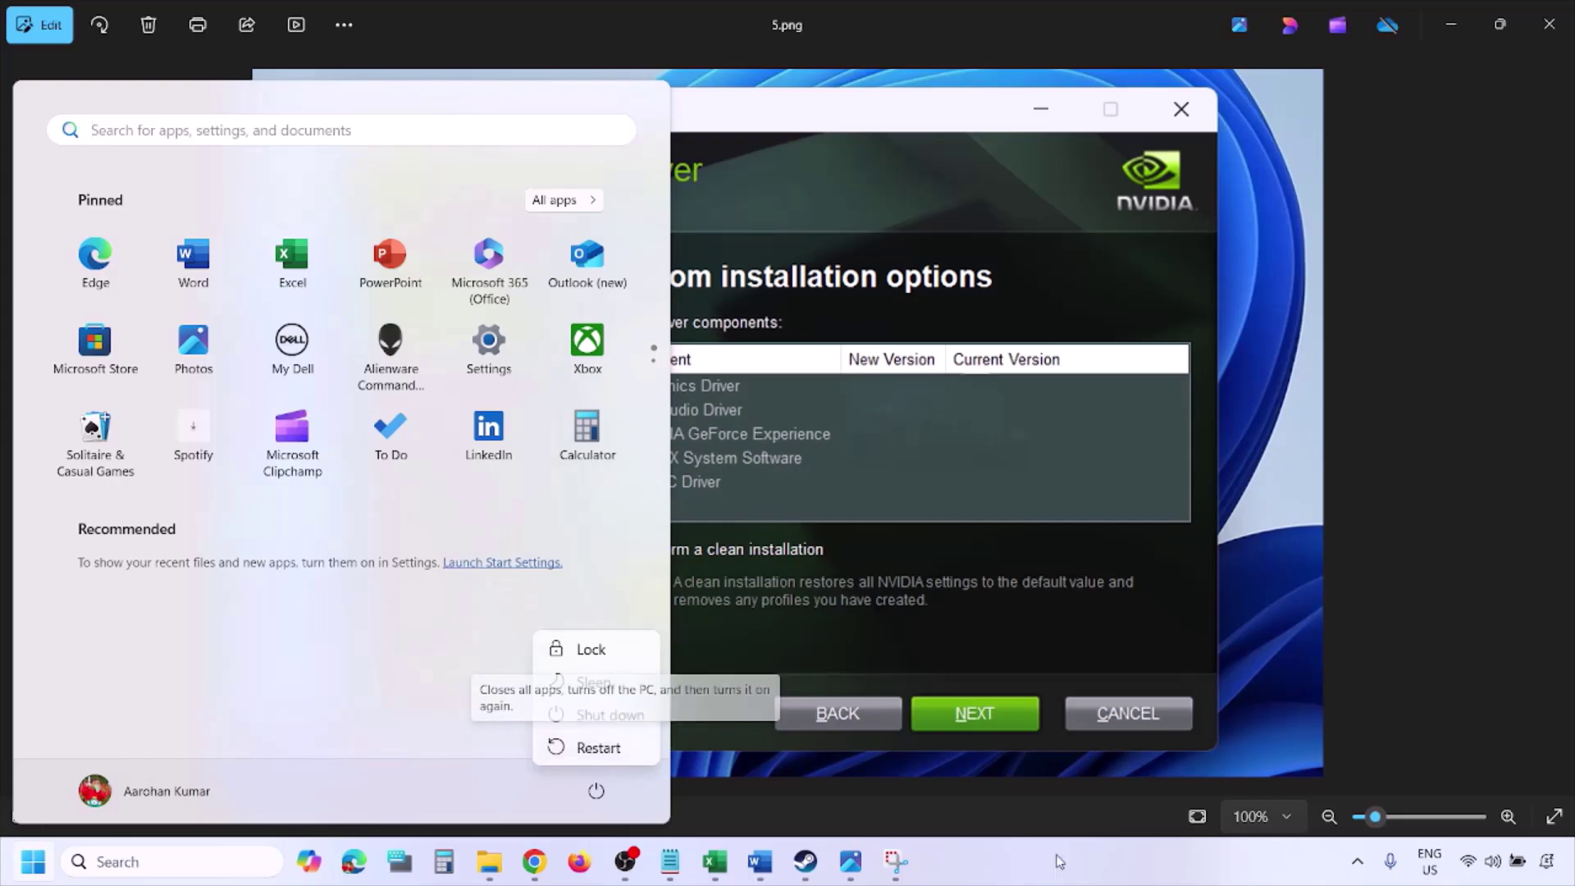
key(Escape)
click(1072, 882)
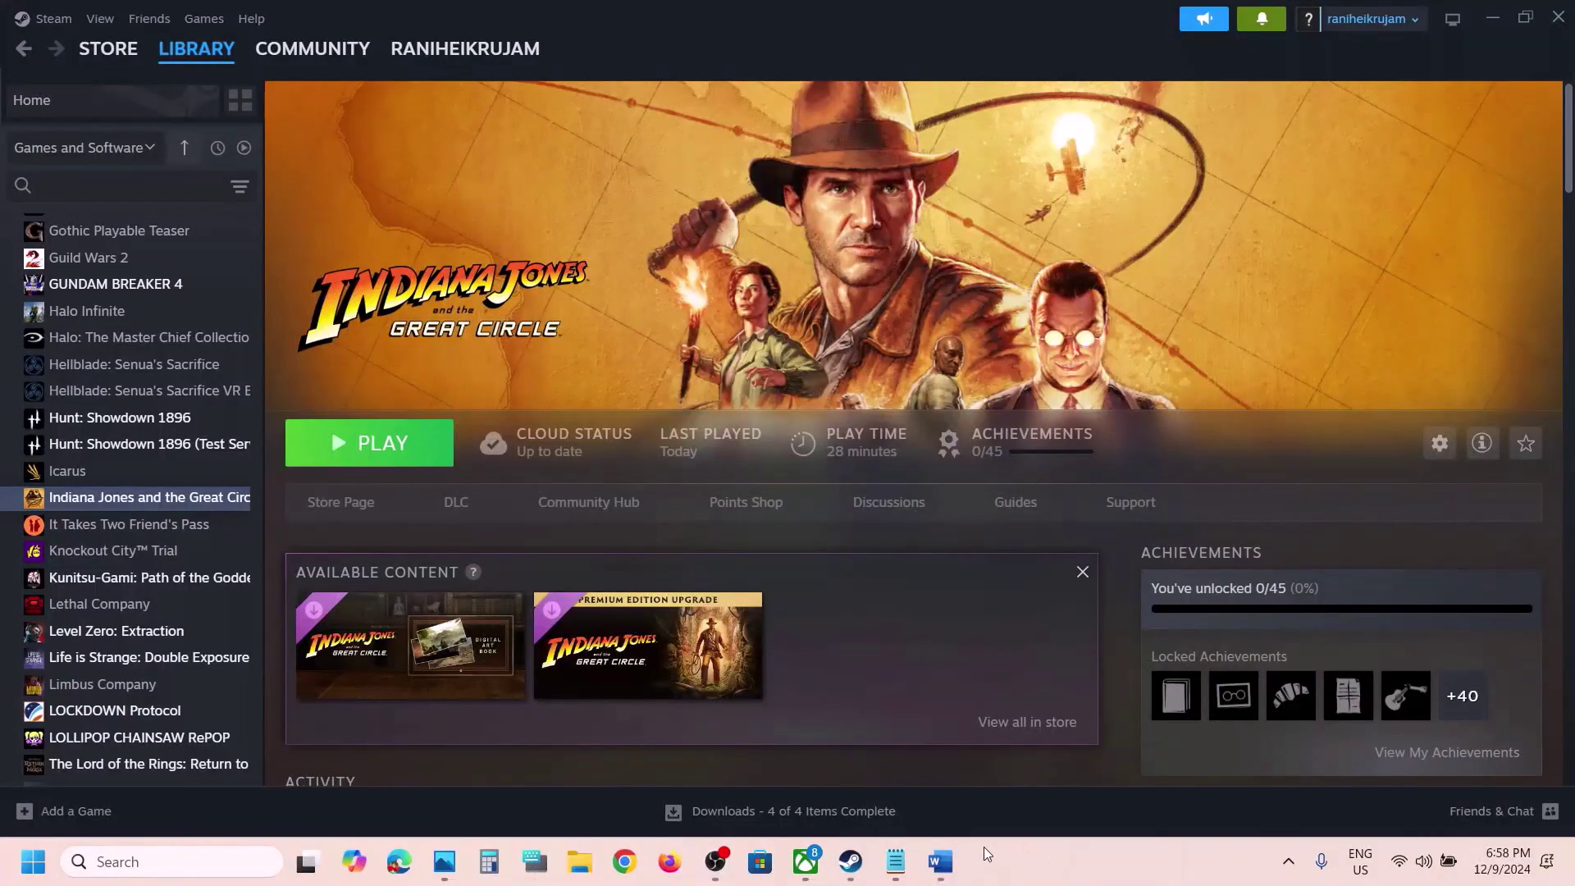
- Switch to the Word notes, copy "graphics" from the Step 3 heading, and search Windows for it
click(941, 861)
scroll(743, 517, down, 3)
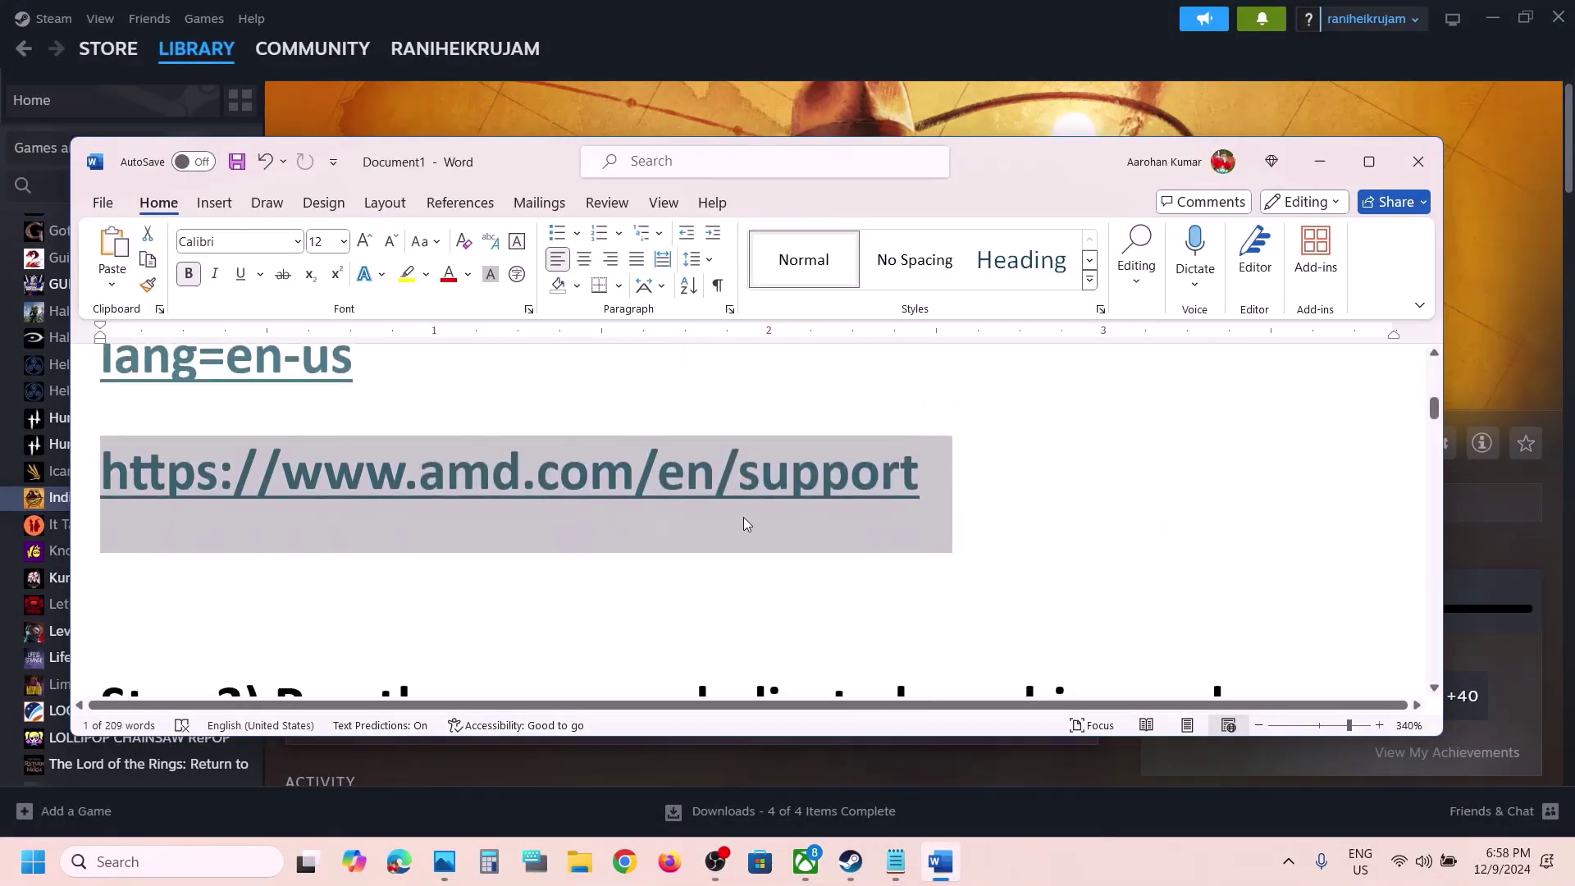
scroll(743, 517, down, 2)
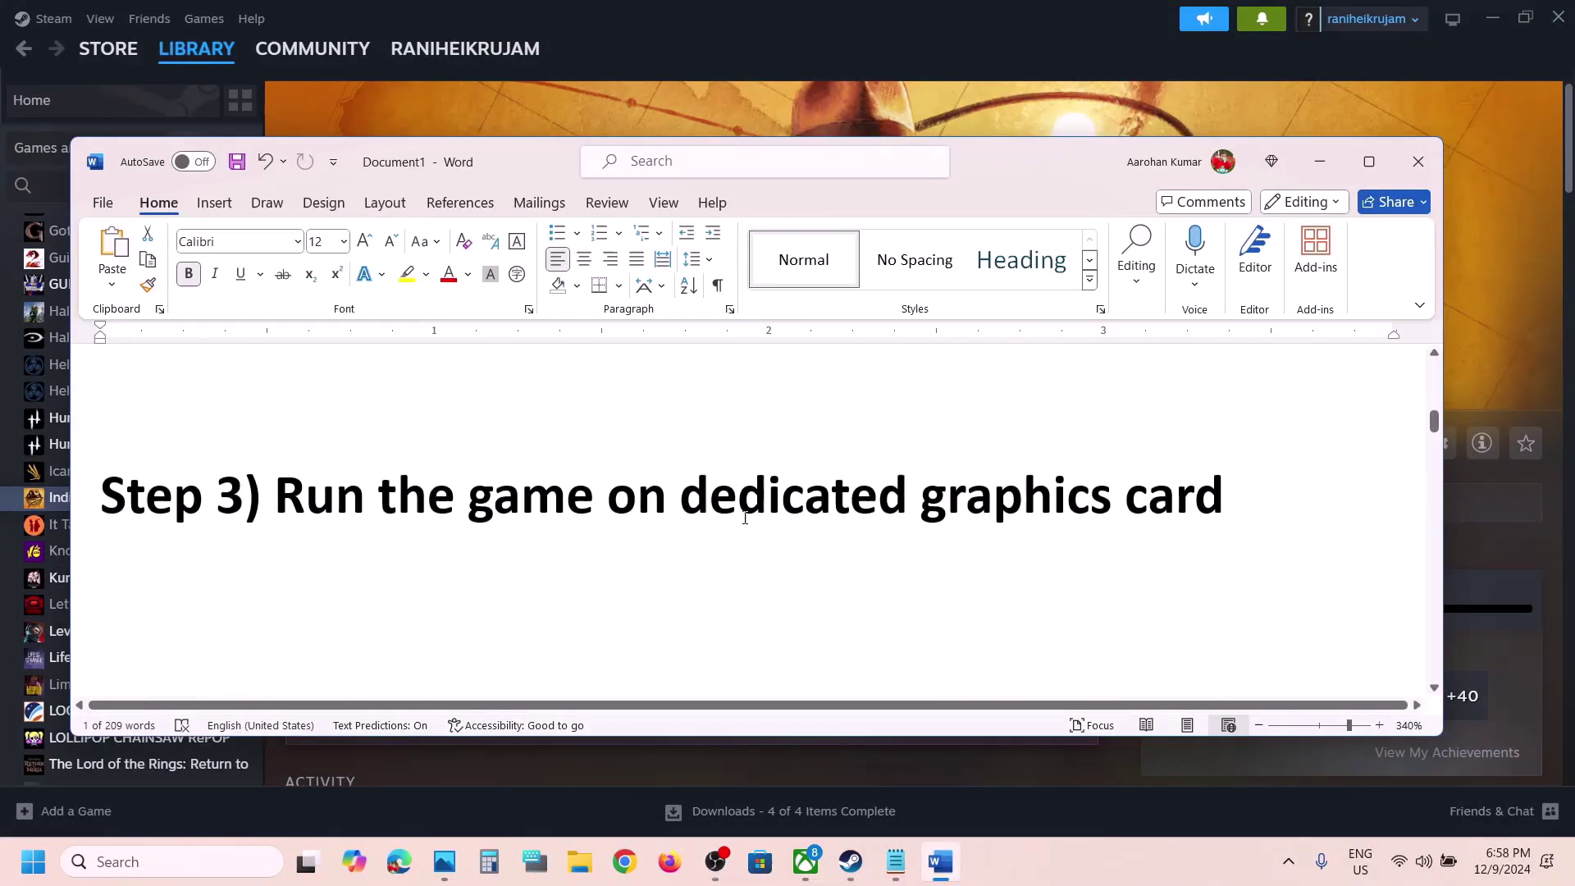
double_click(1033, 488)
key(ctrl+c)
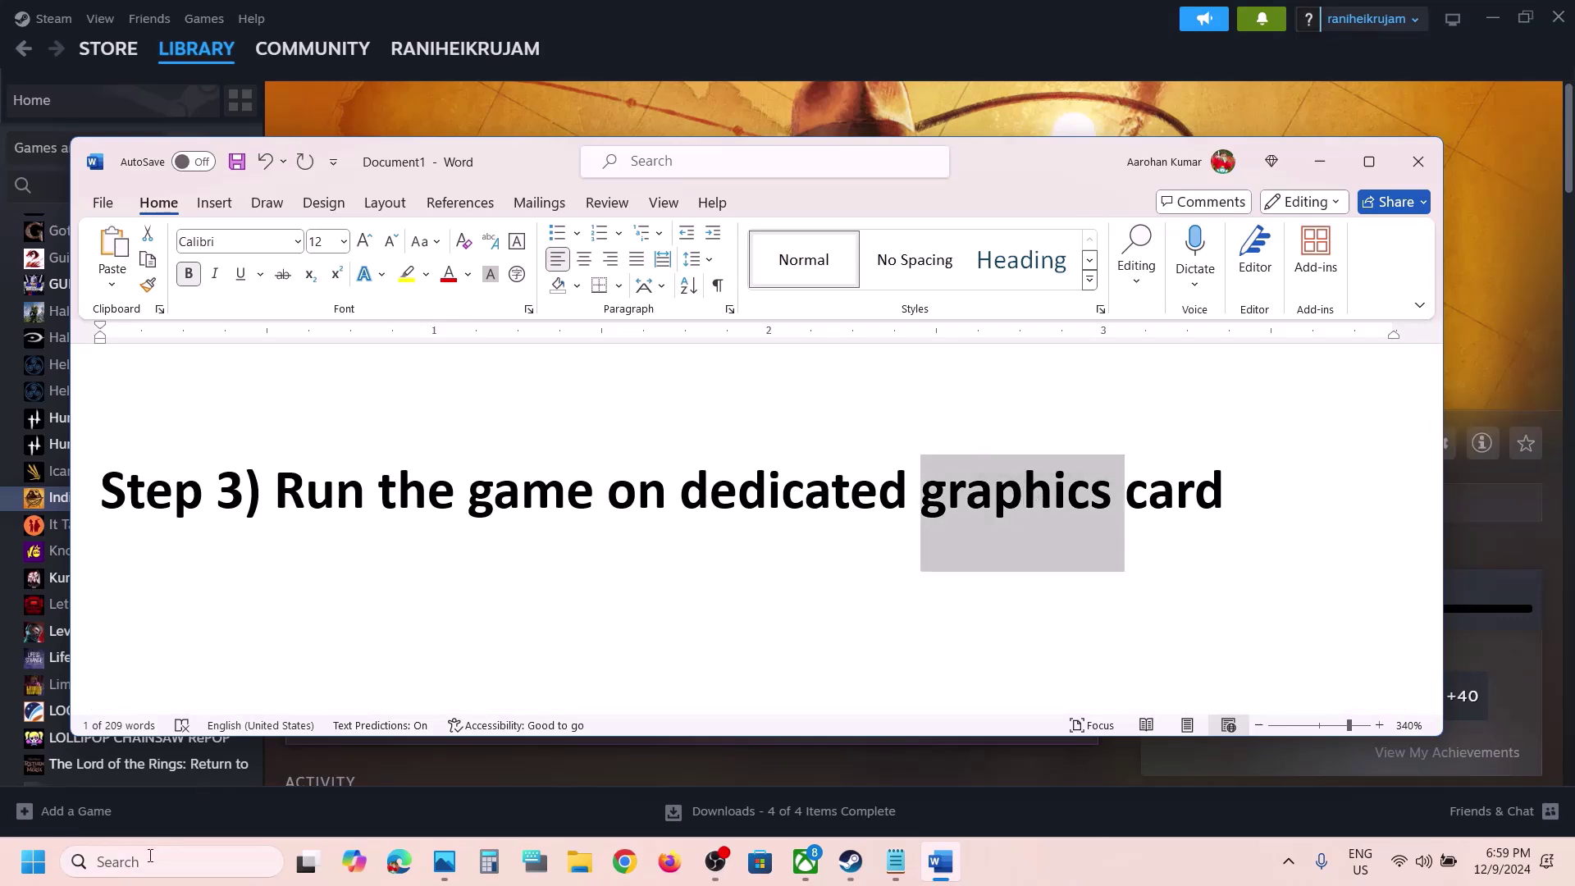
click(150, 855)
key(ctrl+v)
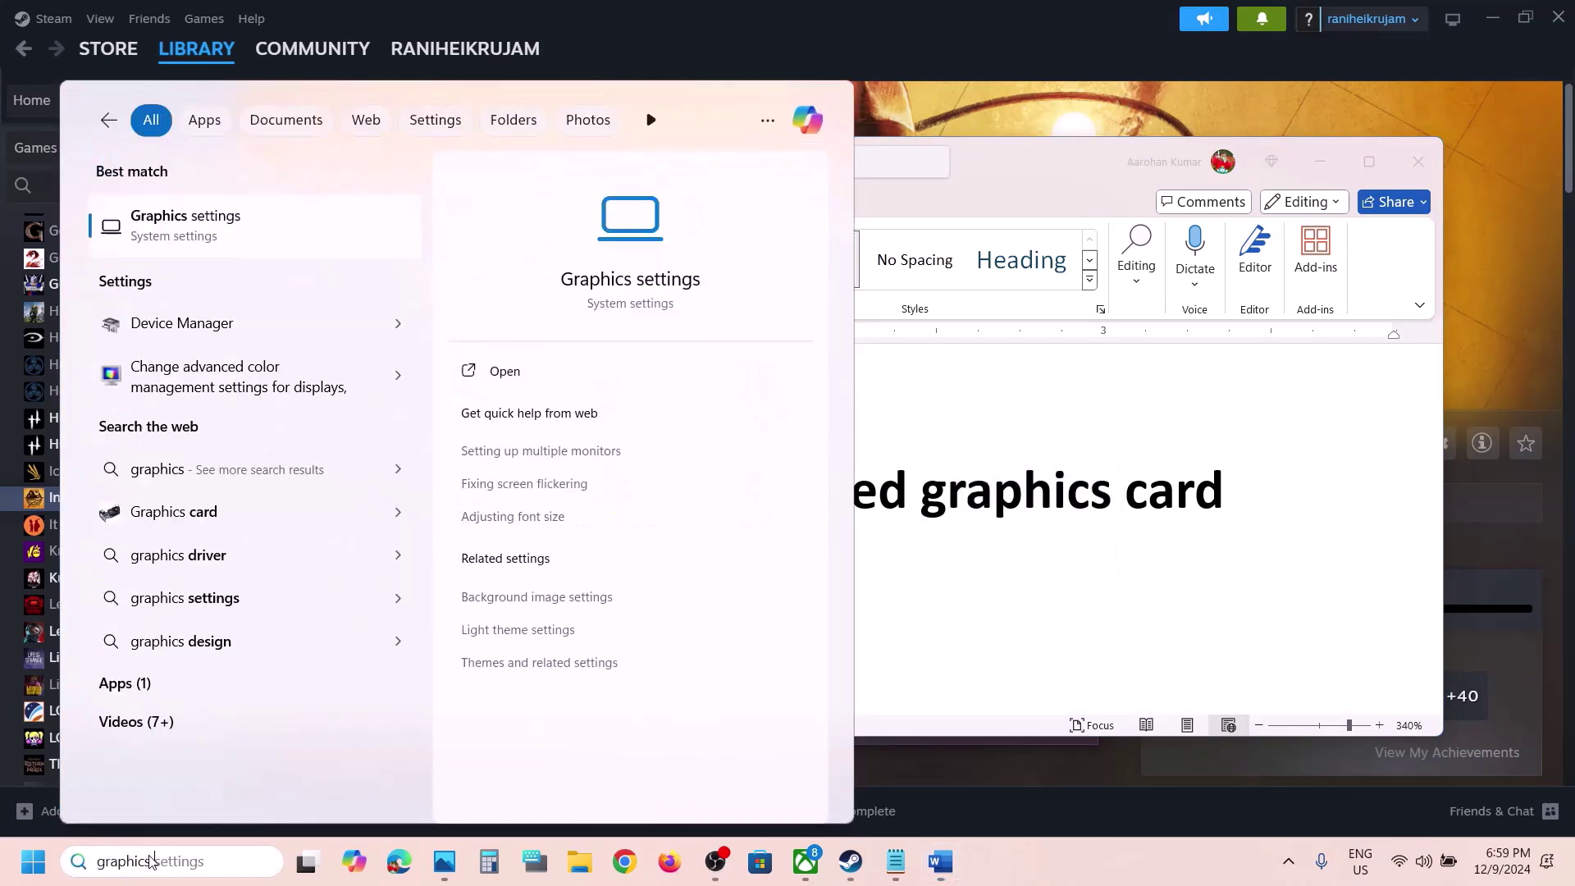
- Open Windows Graphics settings and add TheGreatCircle from C:\Program Files (x86)\Steam\steamapps\common\The Great Circle as a desktop app
click(266, 233)
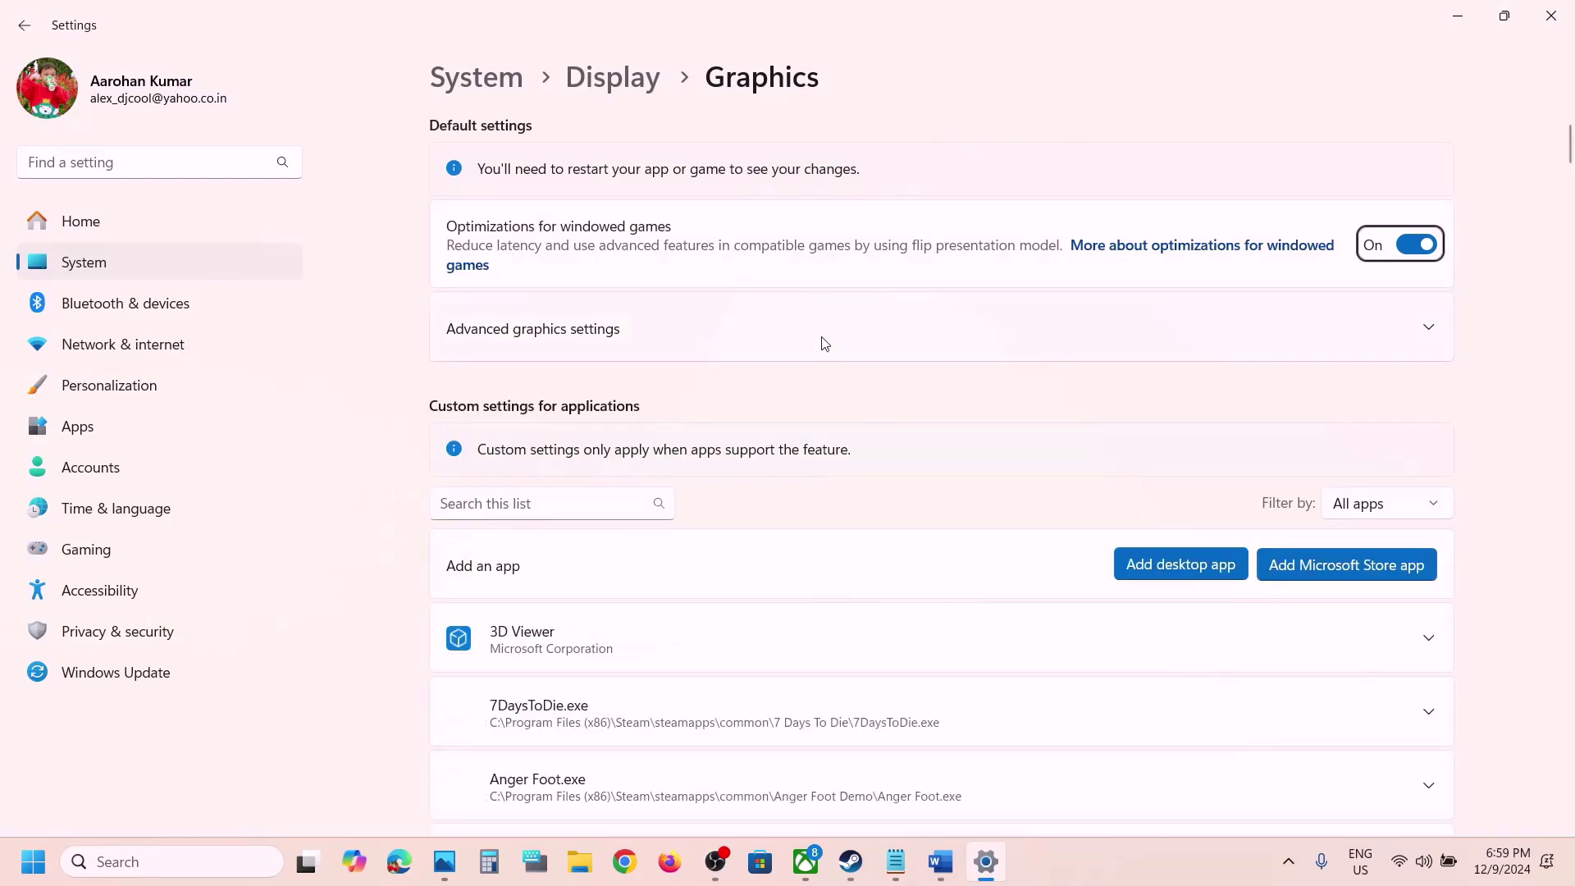
click(1169, 565)
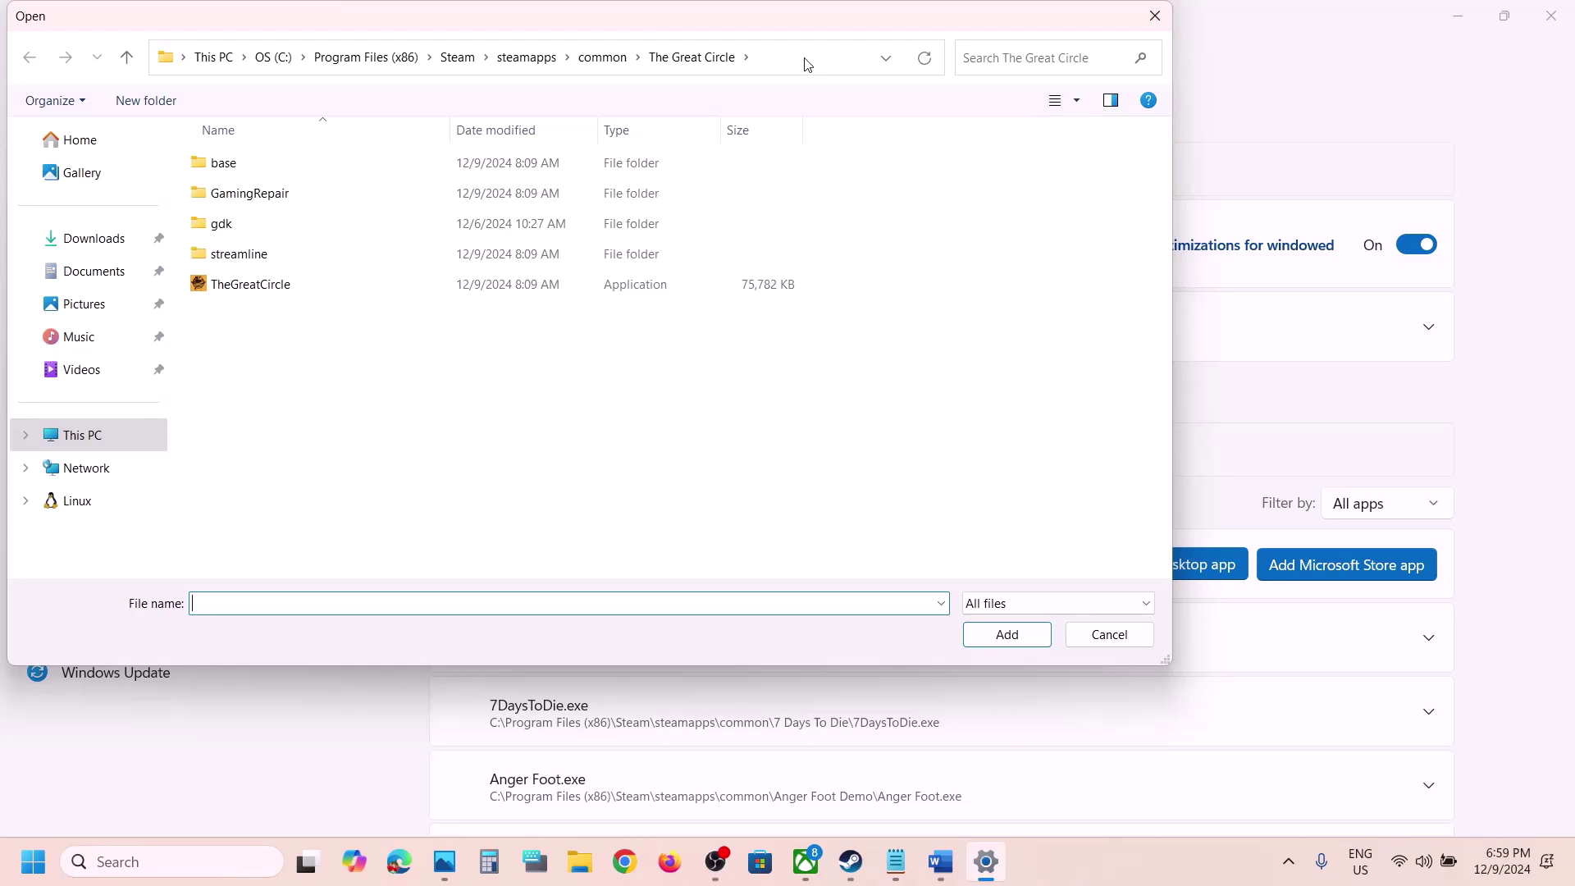
click(771, 59)
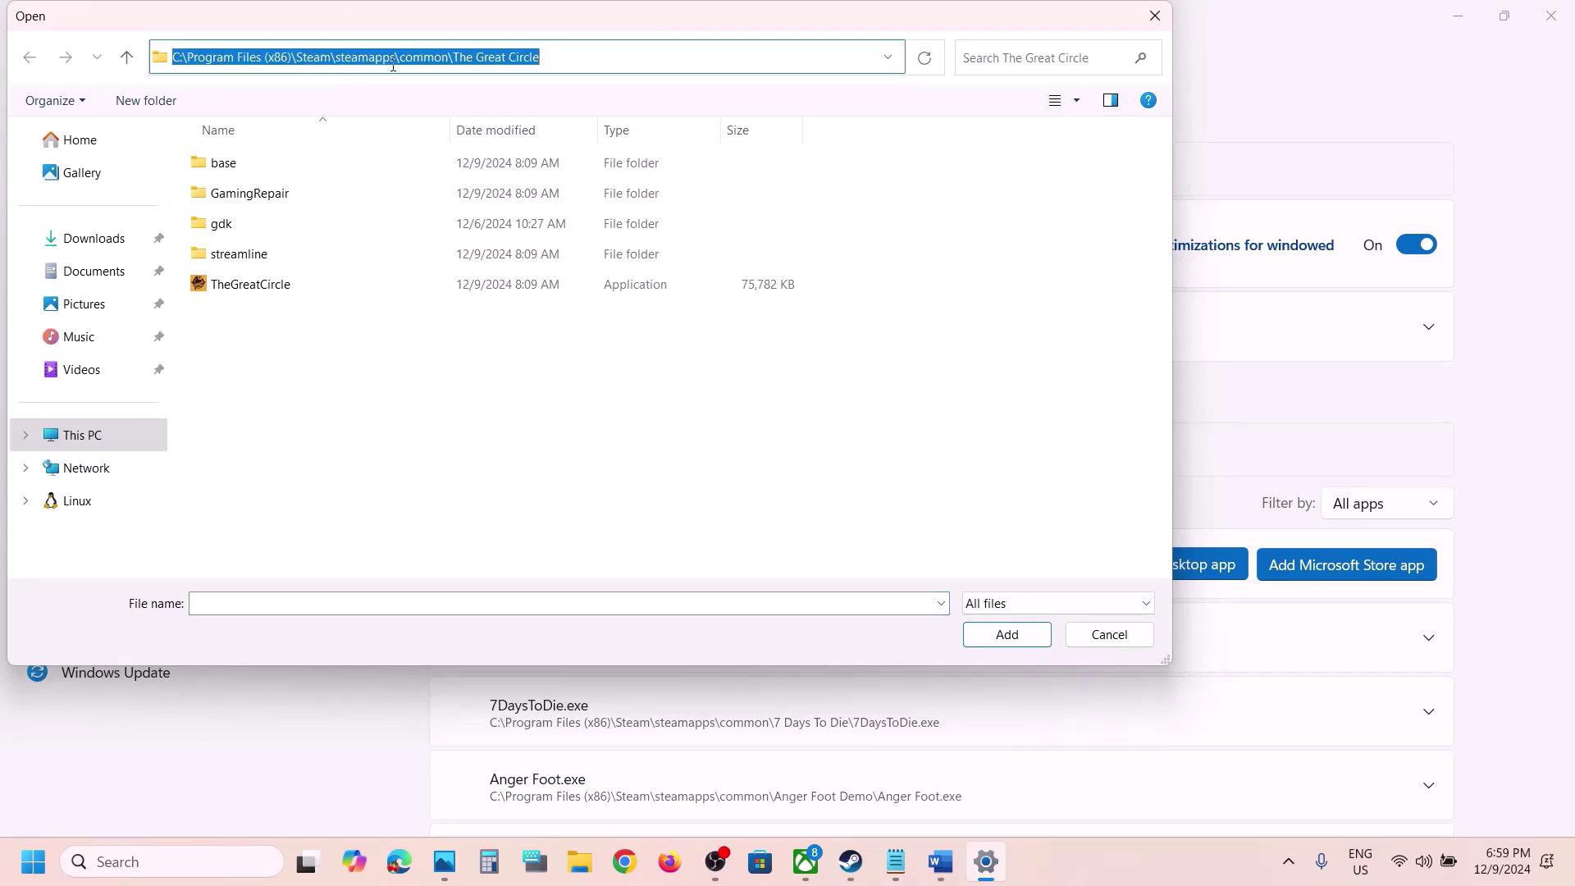
click(264, 279)
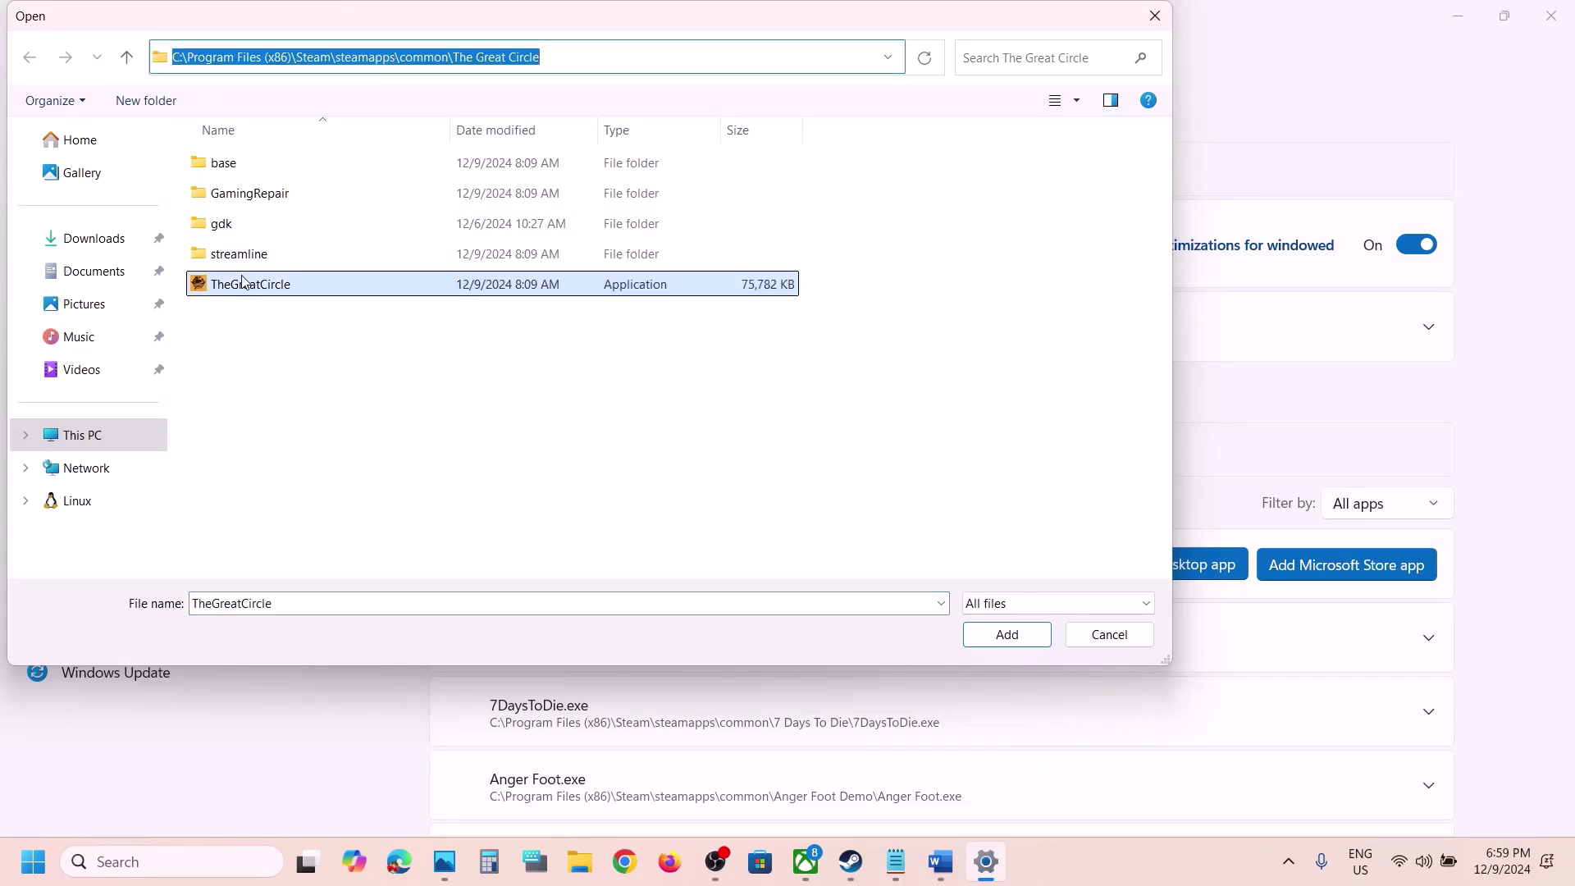
click(1007, 635)
- Set the GPU preference of the Steam version of Indiana Jones and The Great Circle to High Performance (NVIDIA GeForce RTX 3050 Laptop GPU)
scroll(1026, 641, down, 15)
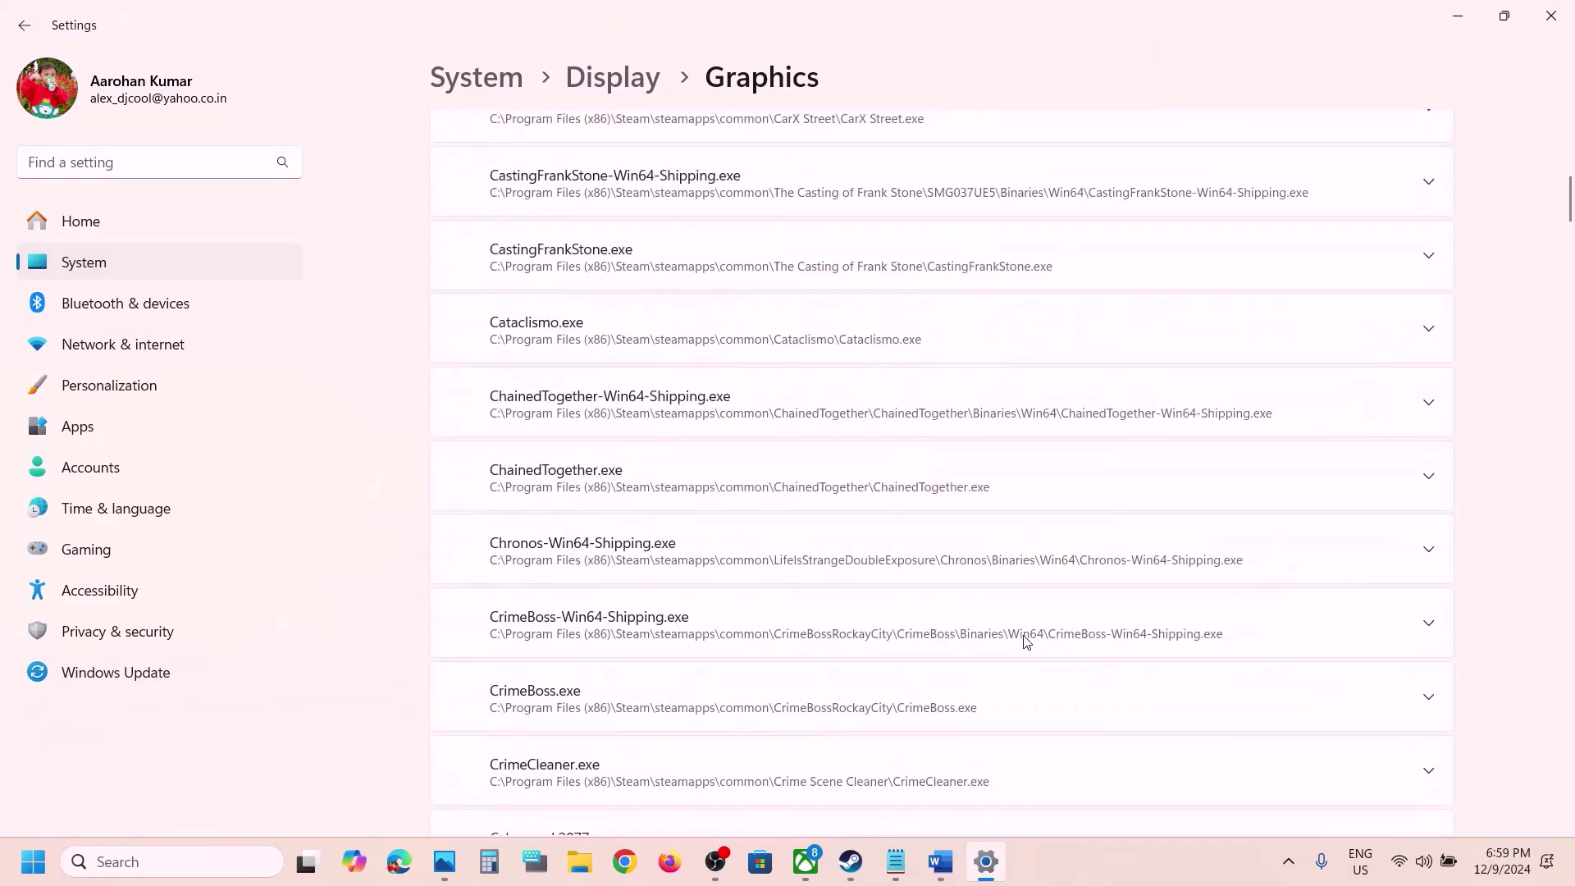
scroll(1026, 641, down, 20)
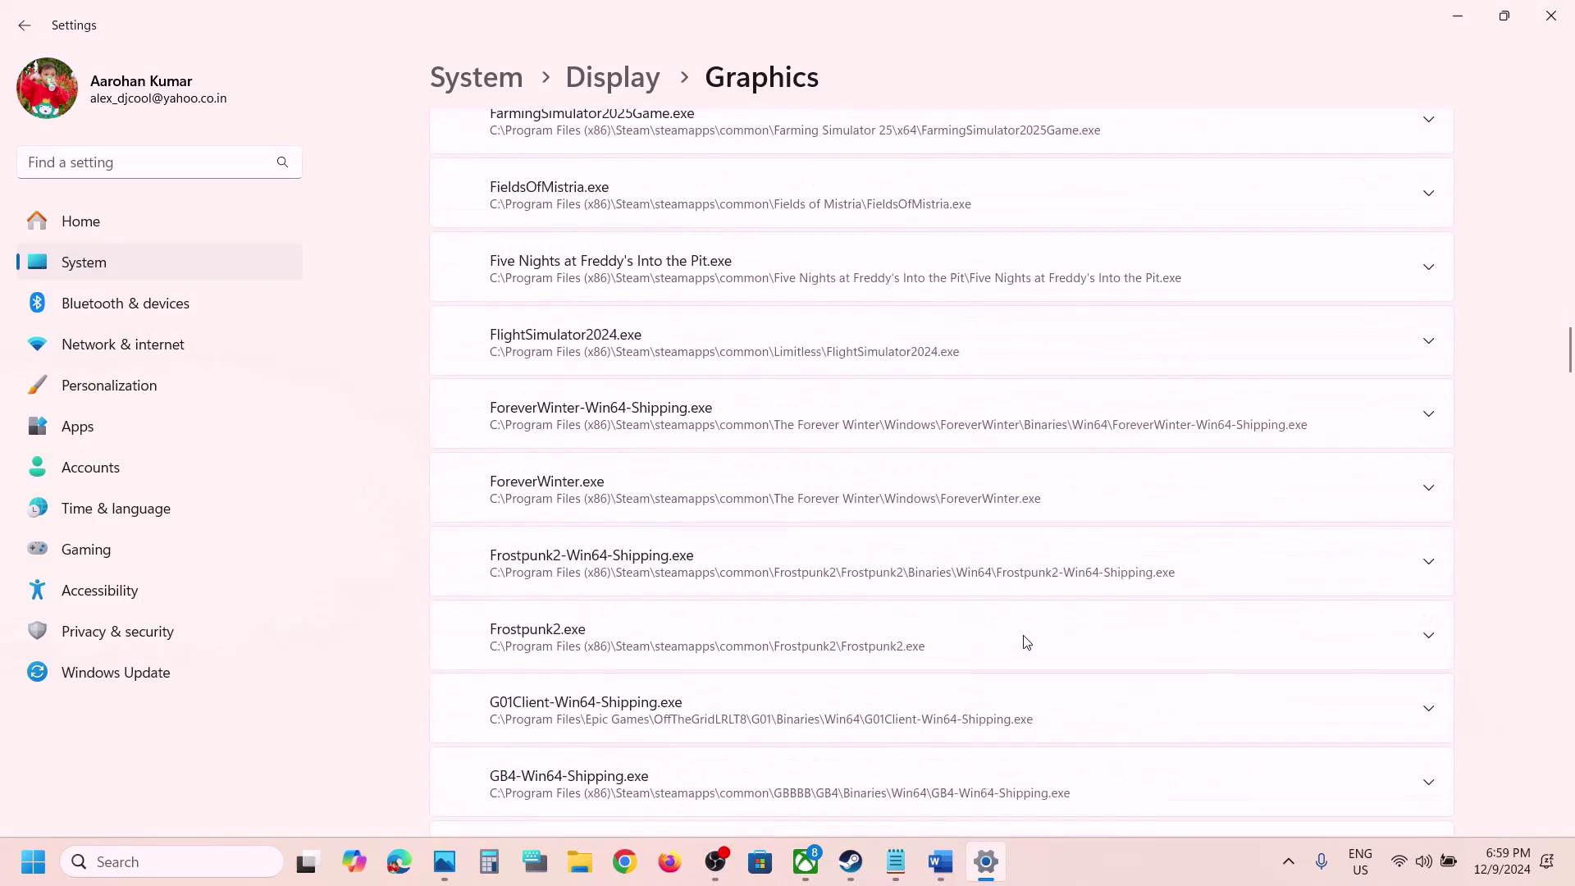
scroll(1026, 641, down, 12)
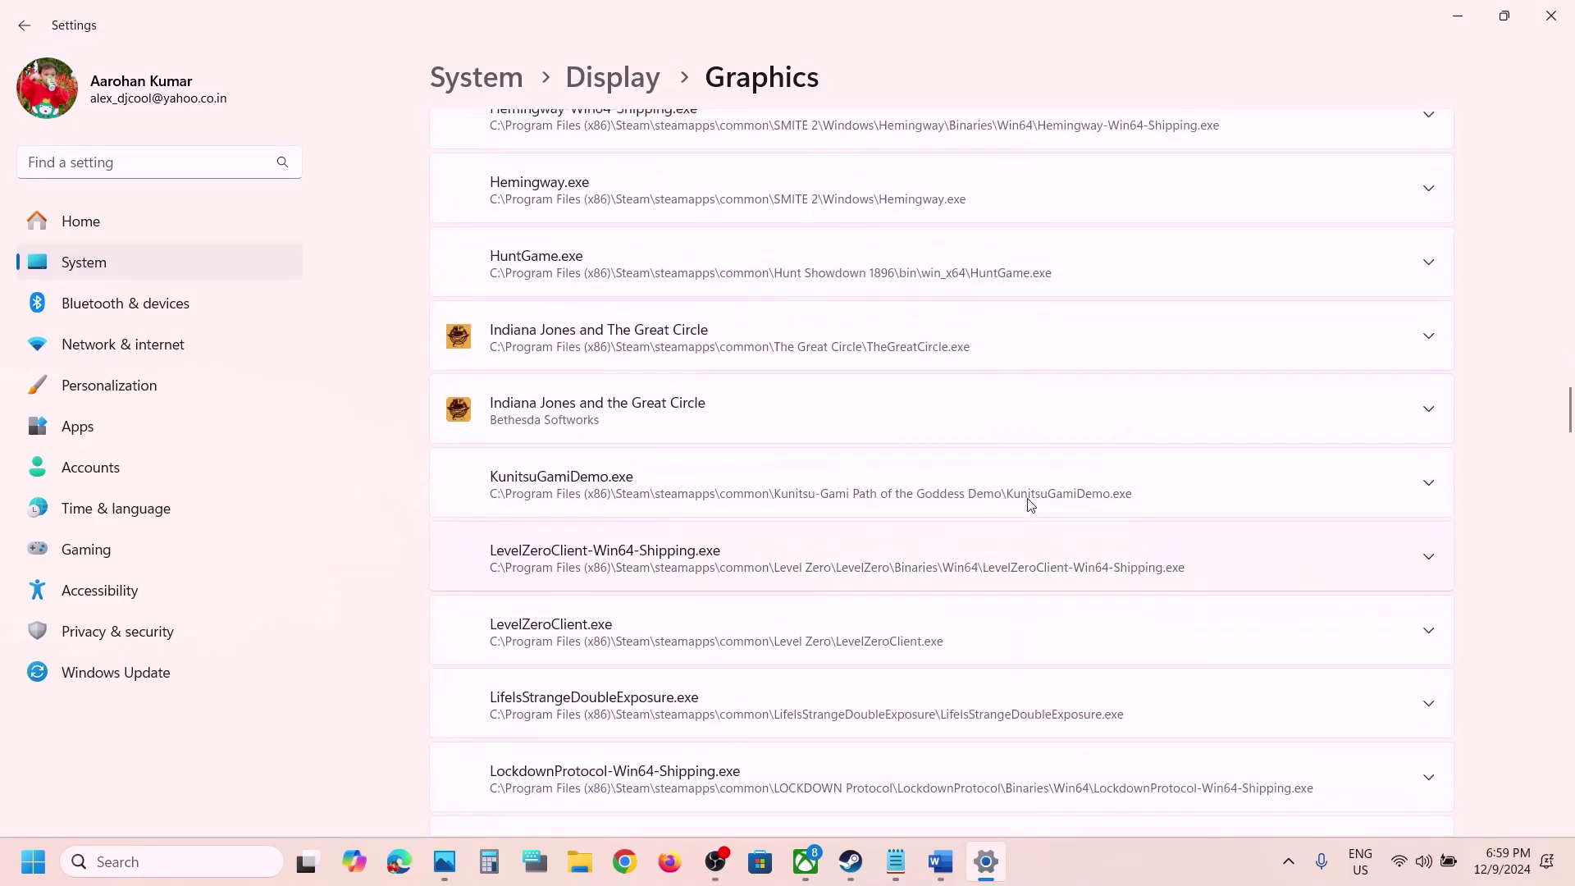
click(1434, 338)
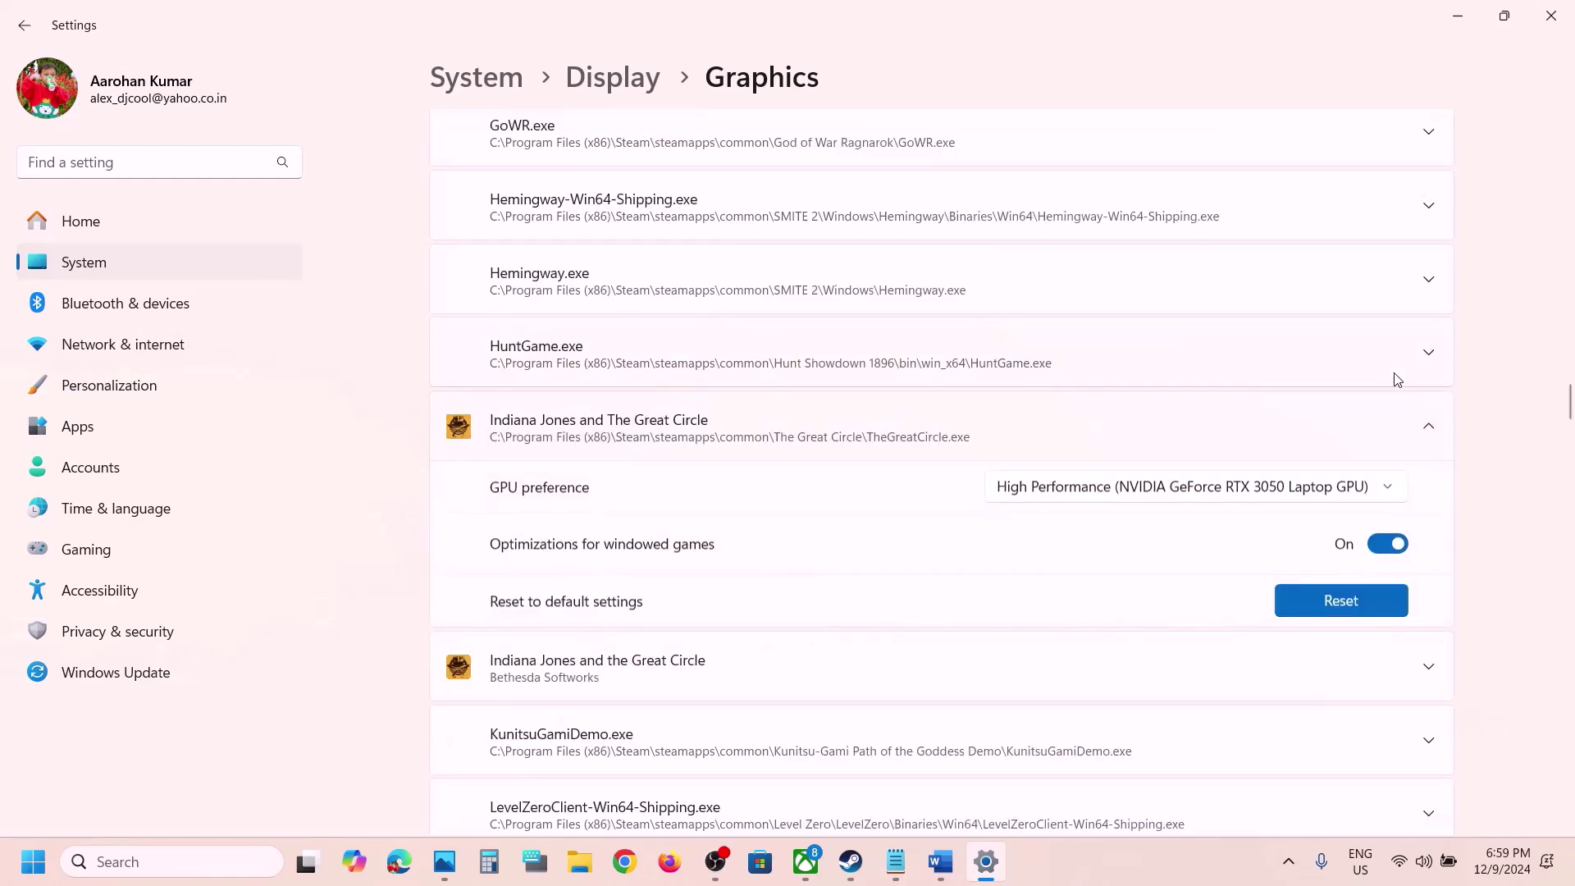
click(1269, 498)
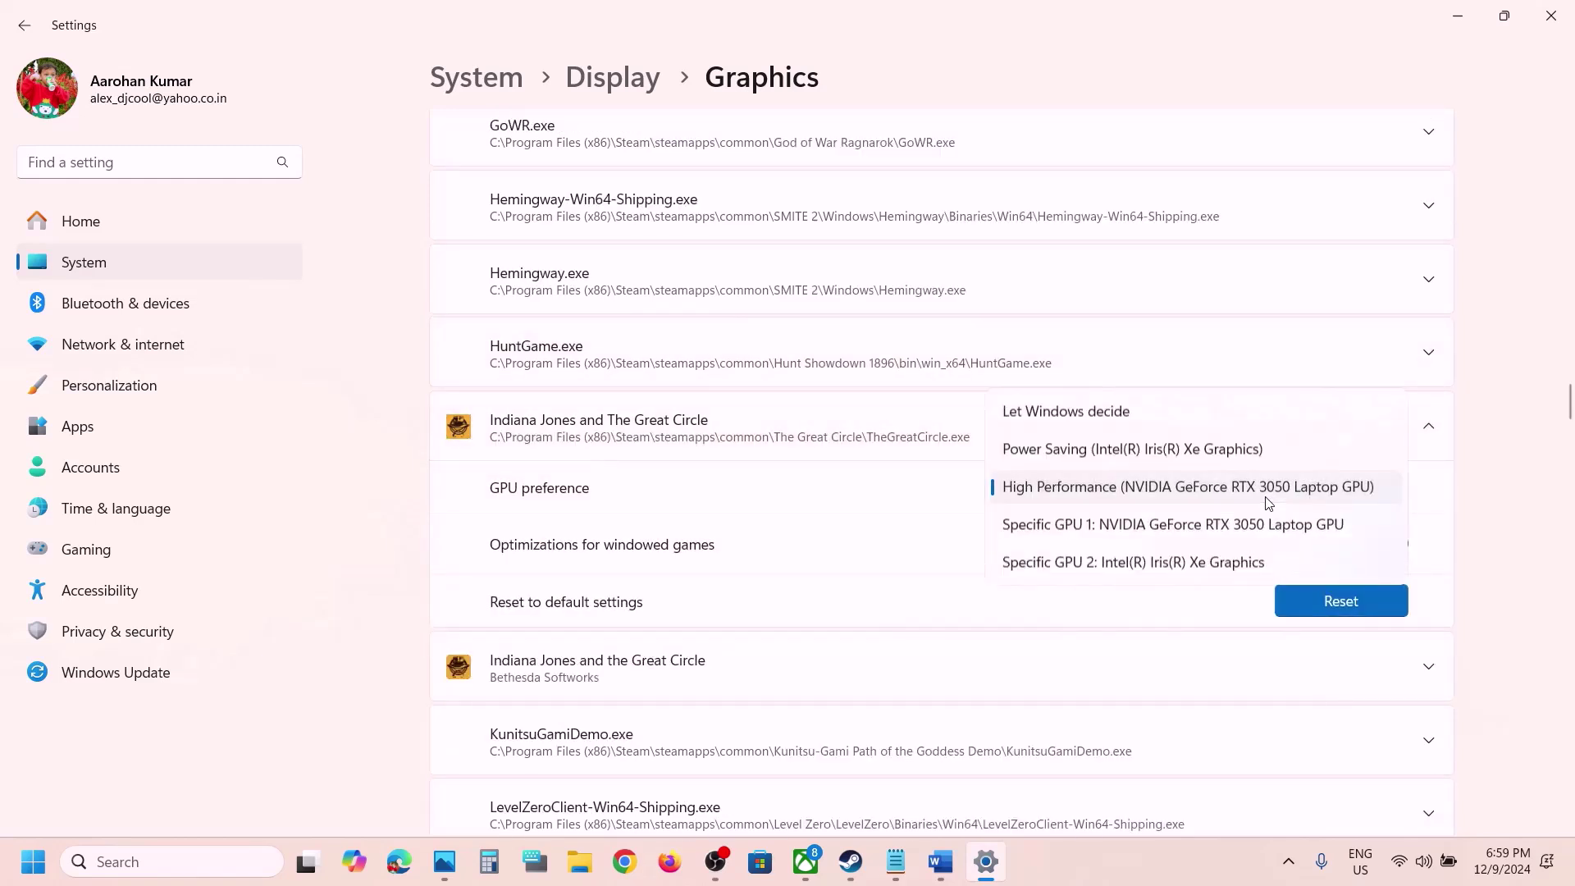
click(1123, 491)
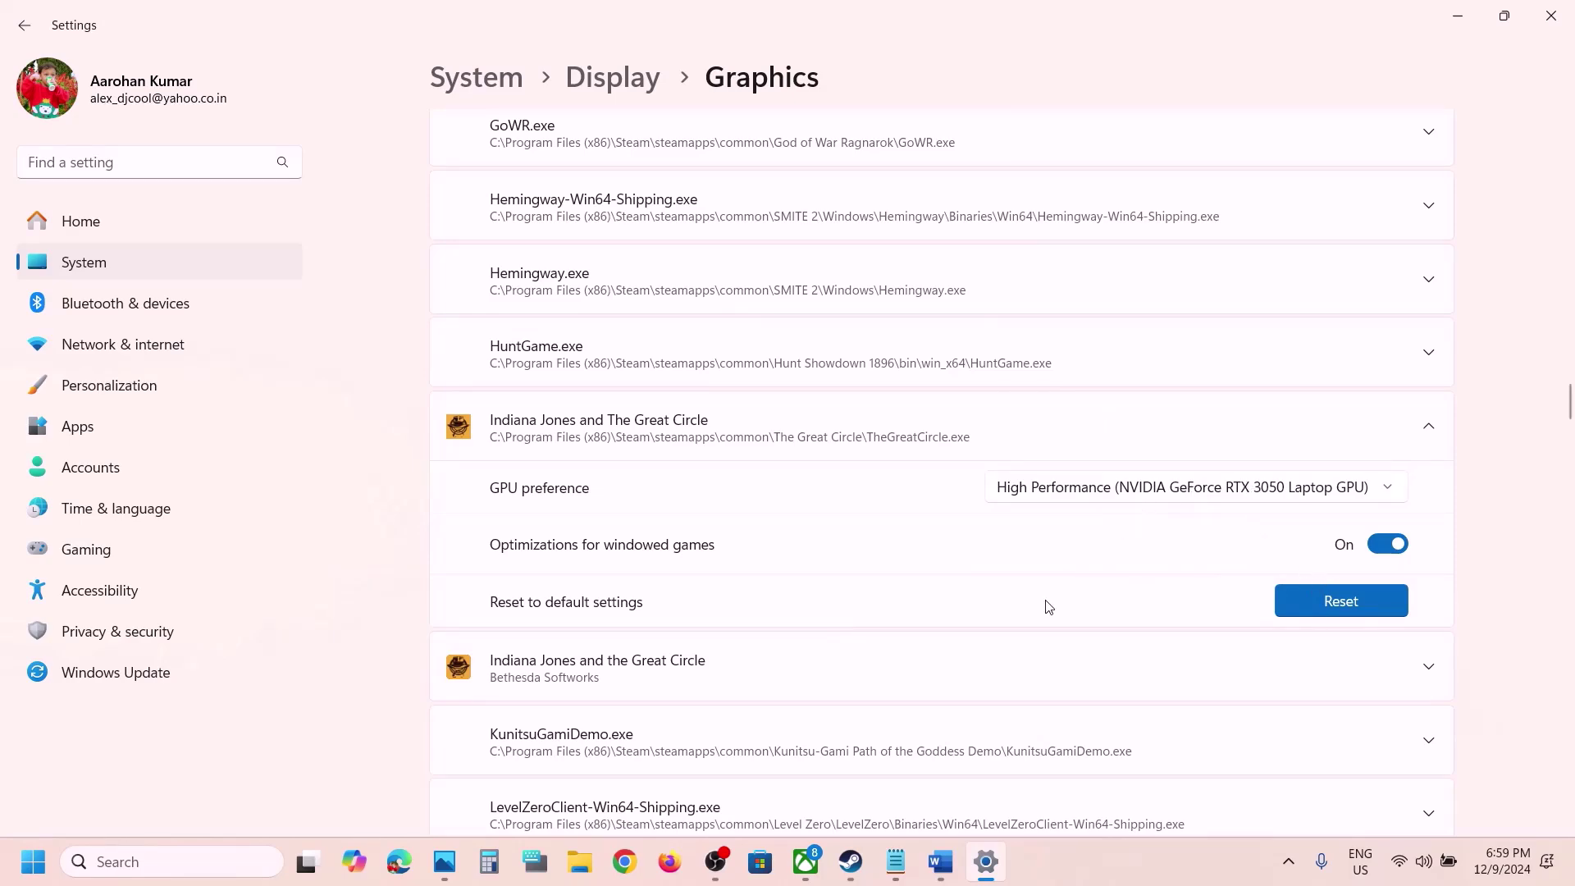
- Choose Indiana Jones and the Great Circle from the Microsoft Store apps available for custom graphics settings
scroll(1048, 607, up, 20)
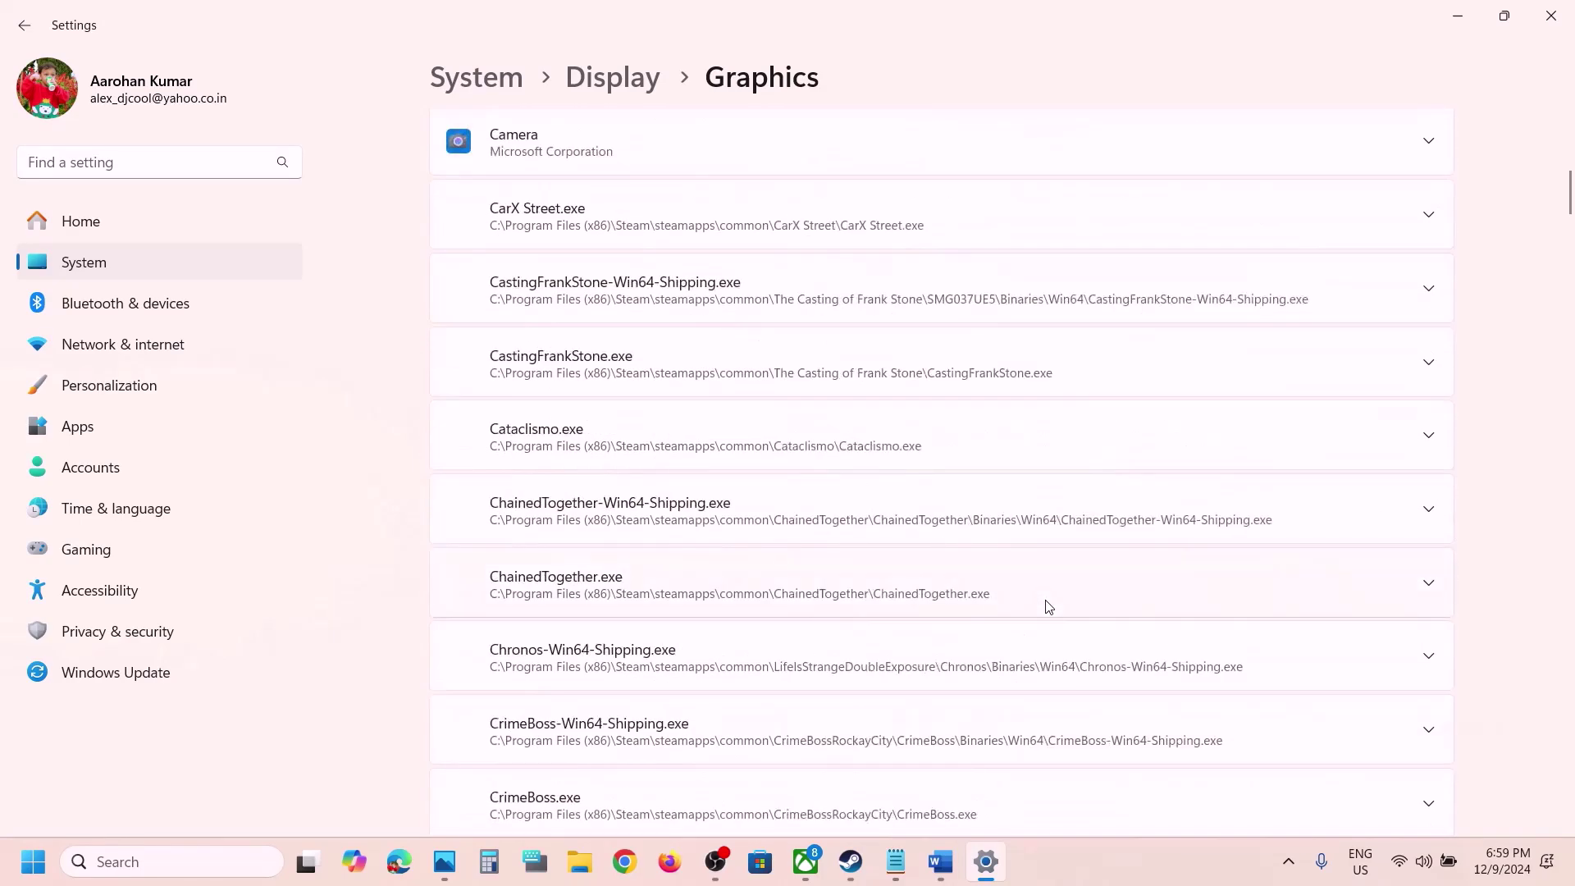
scroll(1048, 608, down, 1)
click(1398, 566)
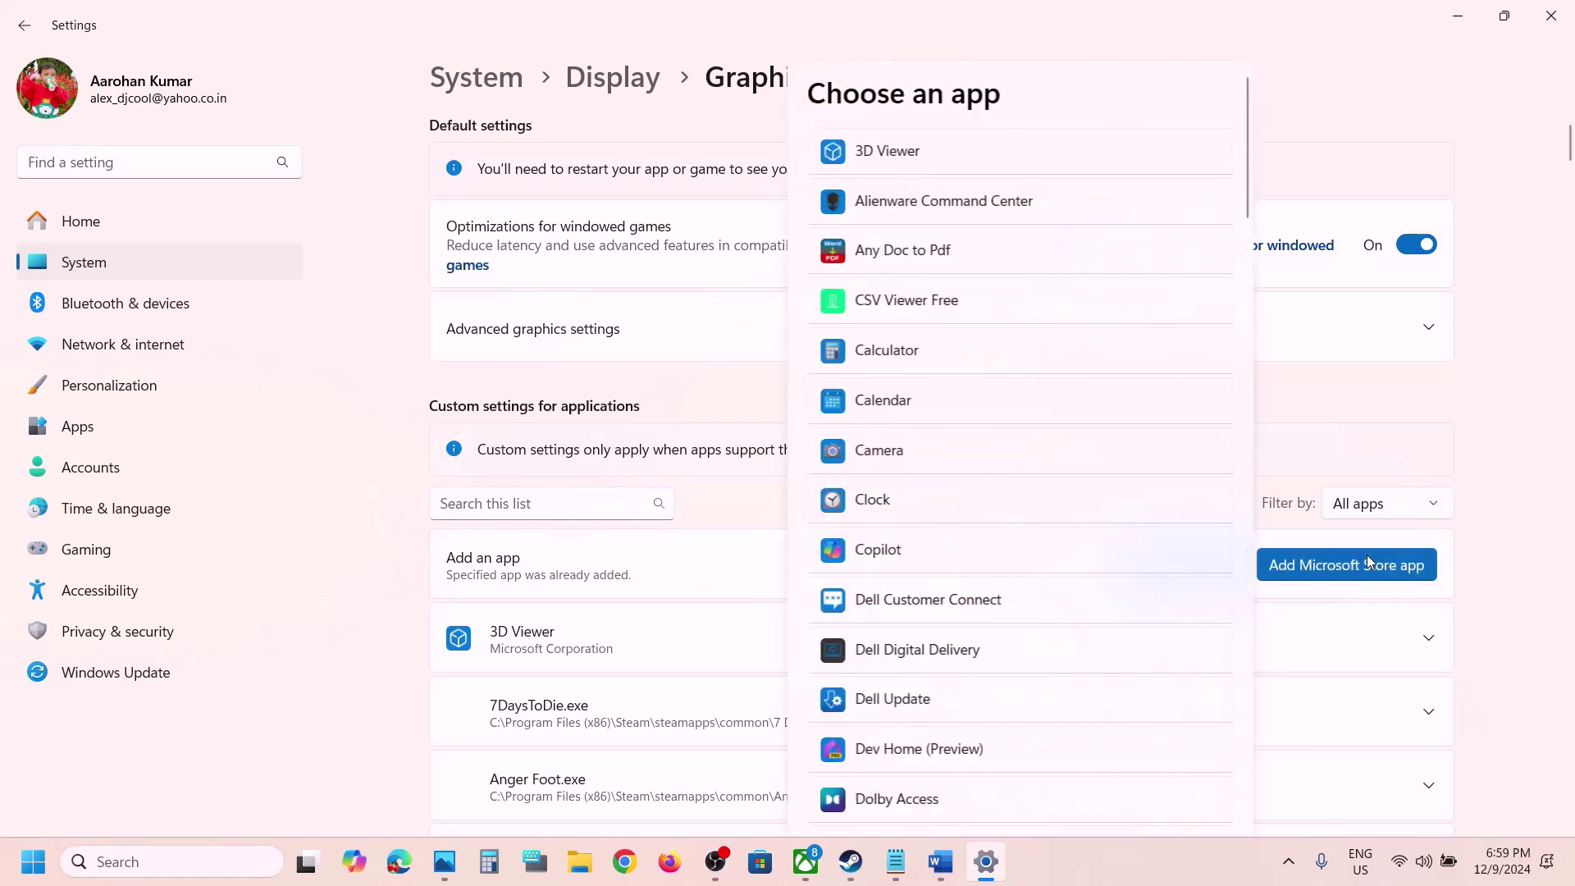
scroll(1055, 489, down, 10)
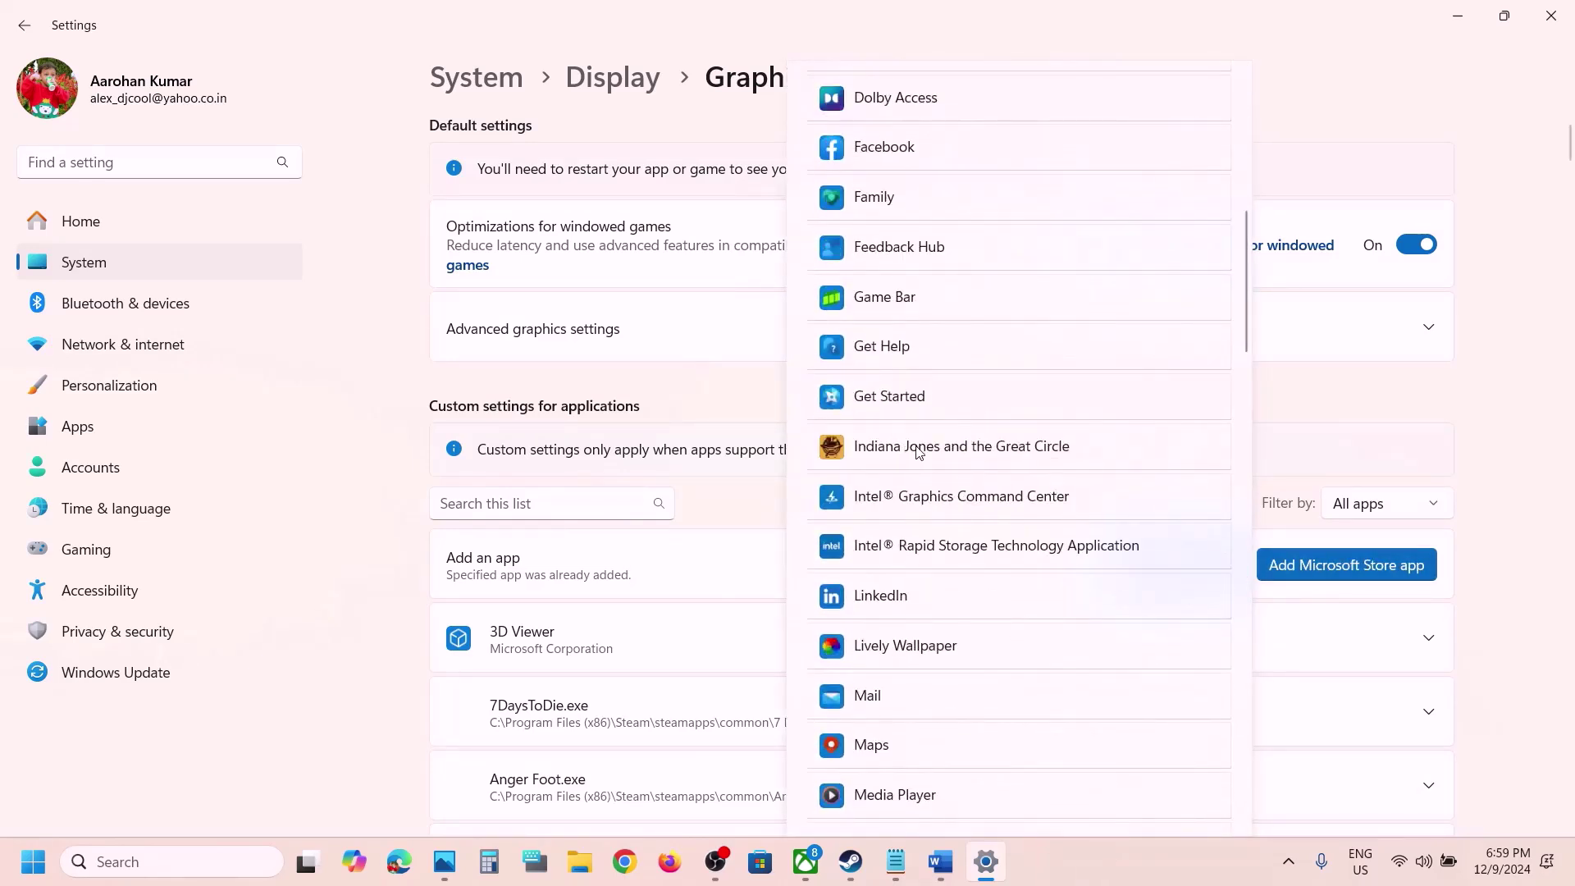
click(918, 448)
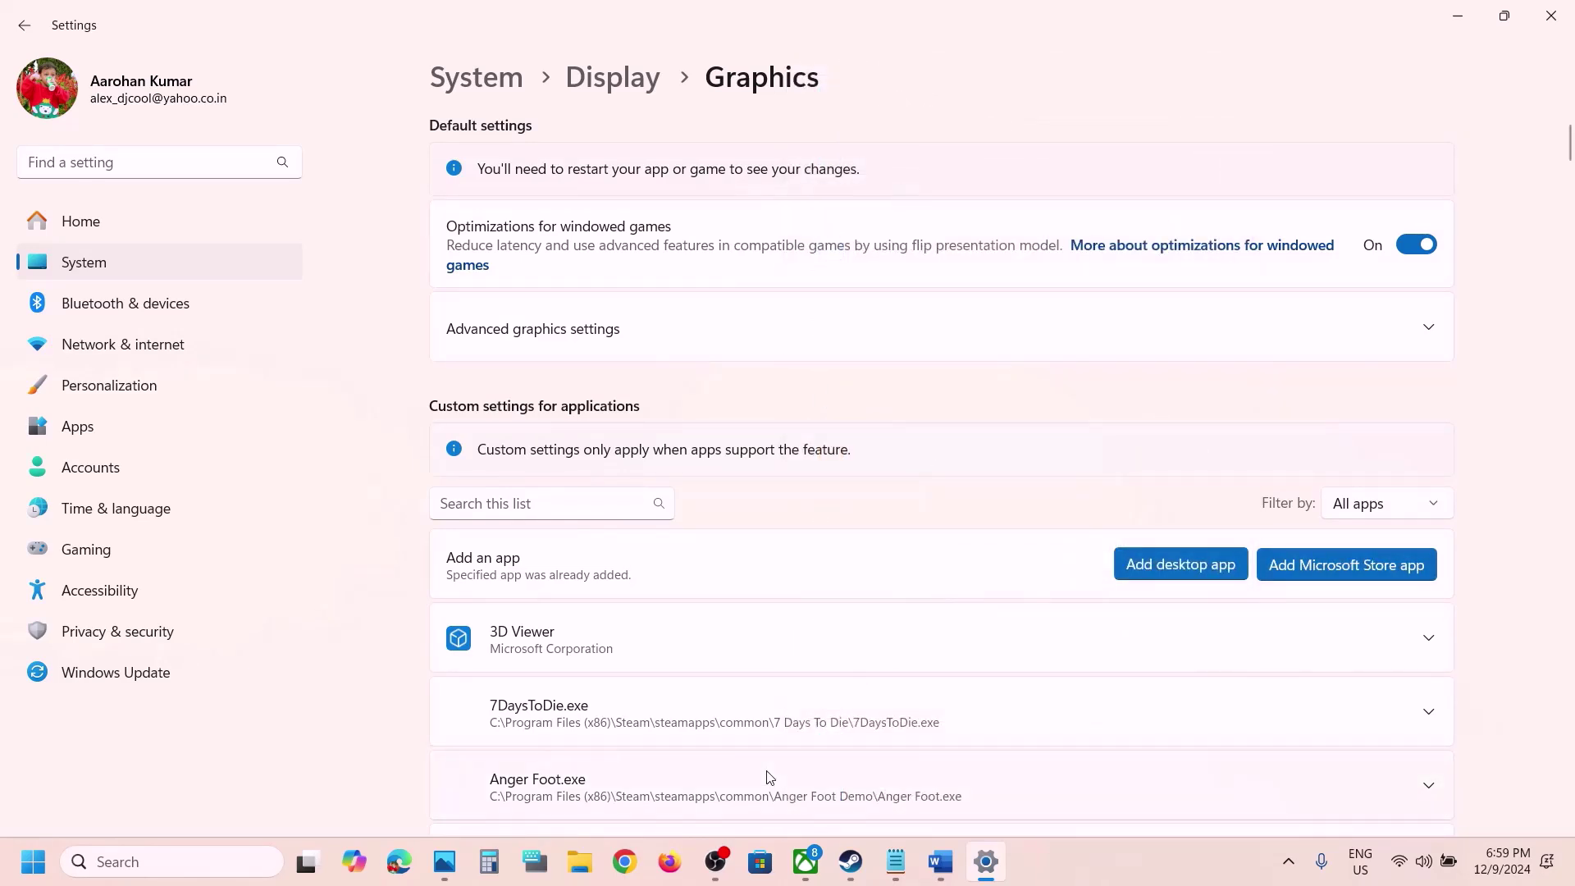
- Switch to the Word notes and review Step 4 on rolling back the graphics driver to 565.90
click(940, 861)
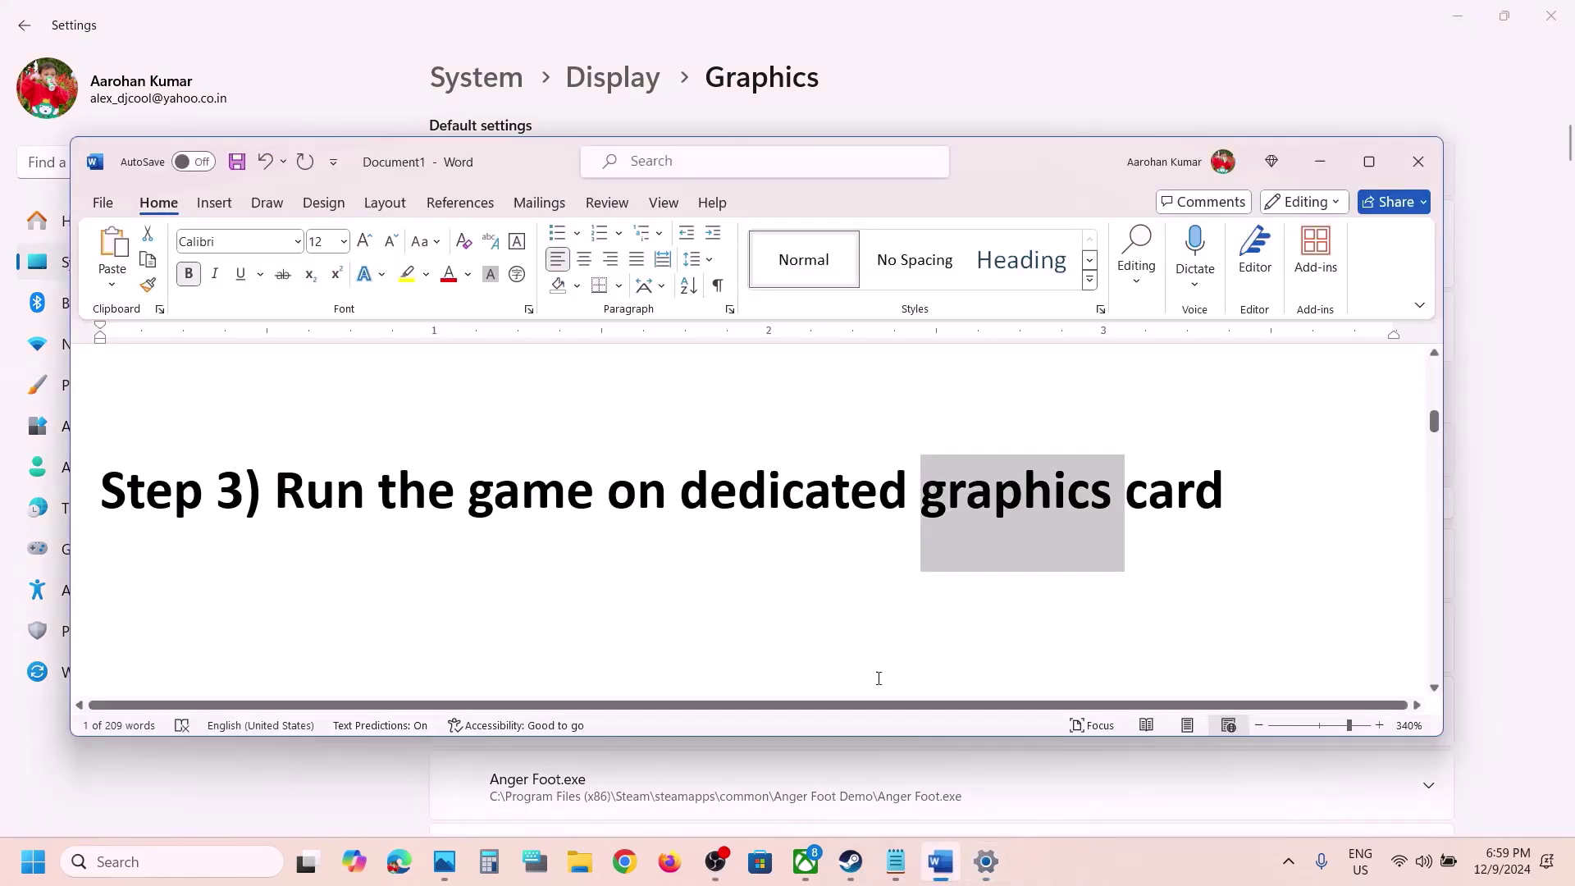
scroll(658, 574, down, 5)
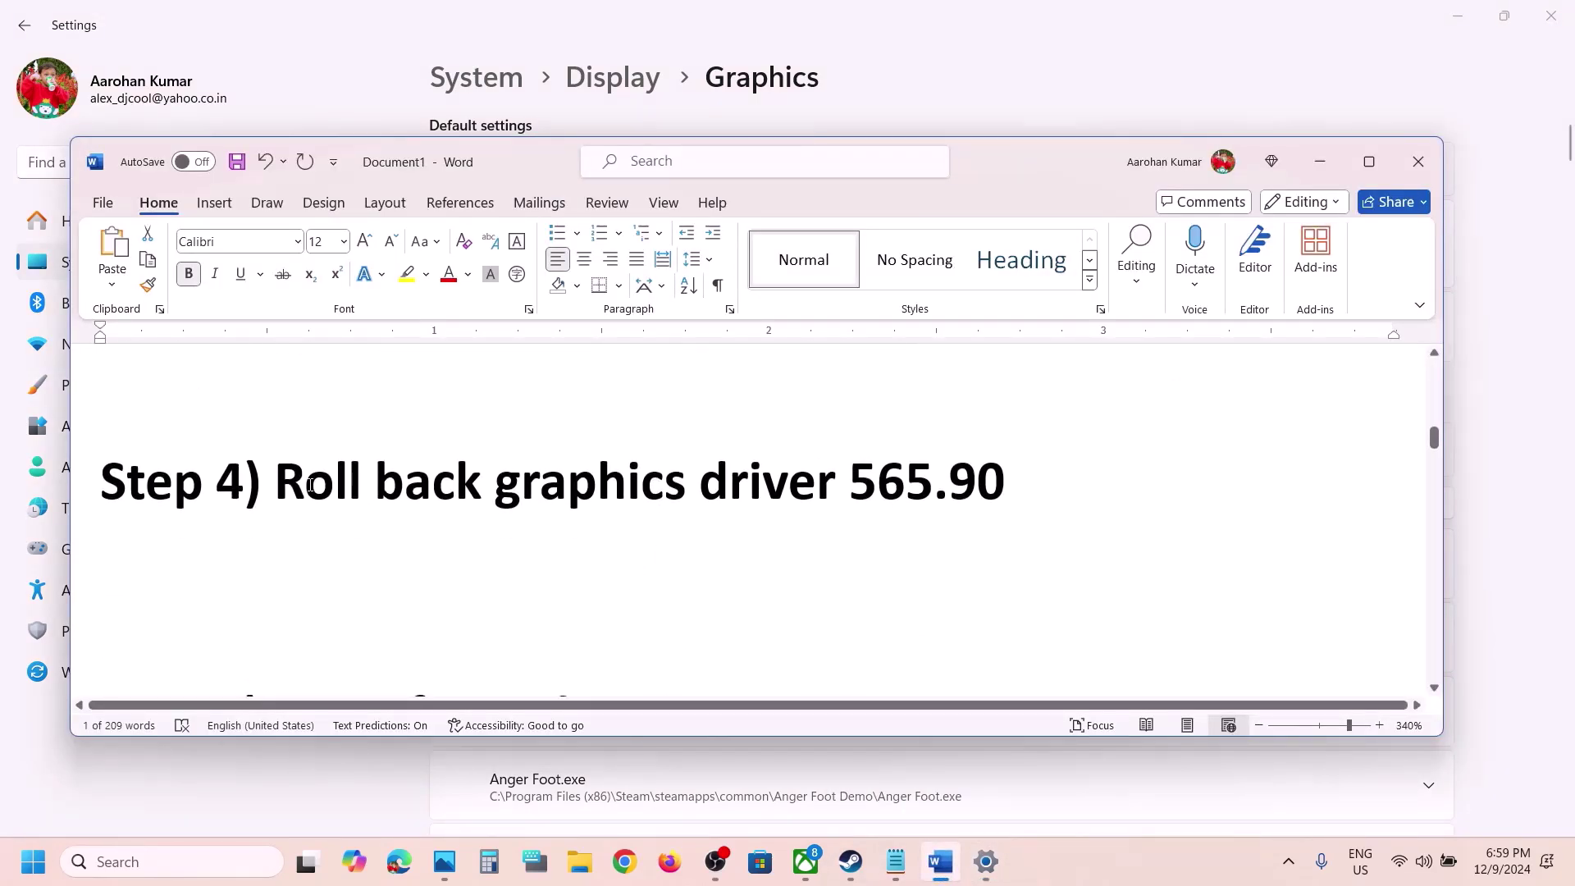
drag(310, 485, 851, 485)
click(1005, 490)
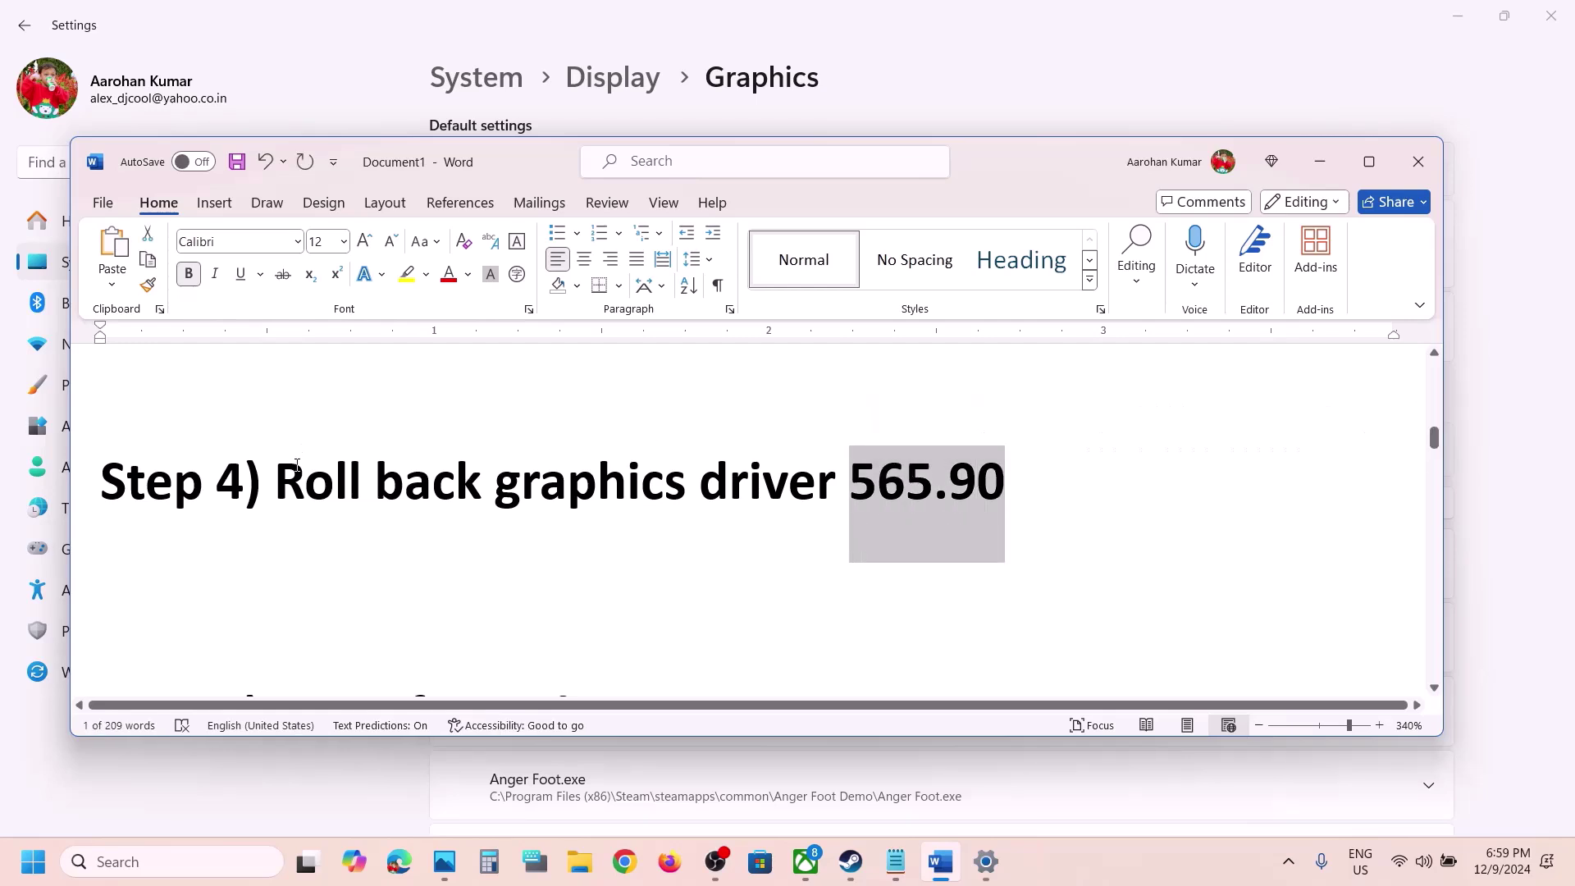
drag(283, 474, 697, 485)
- Copy the NVIDIA download link from Step 2 of the notes and open it in Chrome
scroll(693, 453, up, 10)
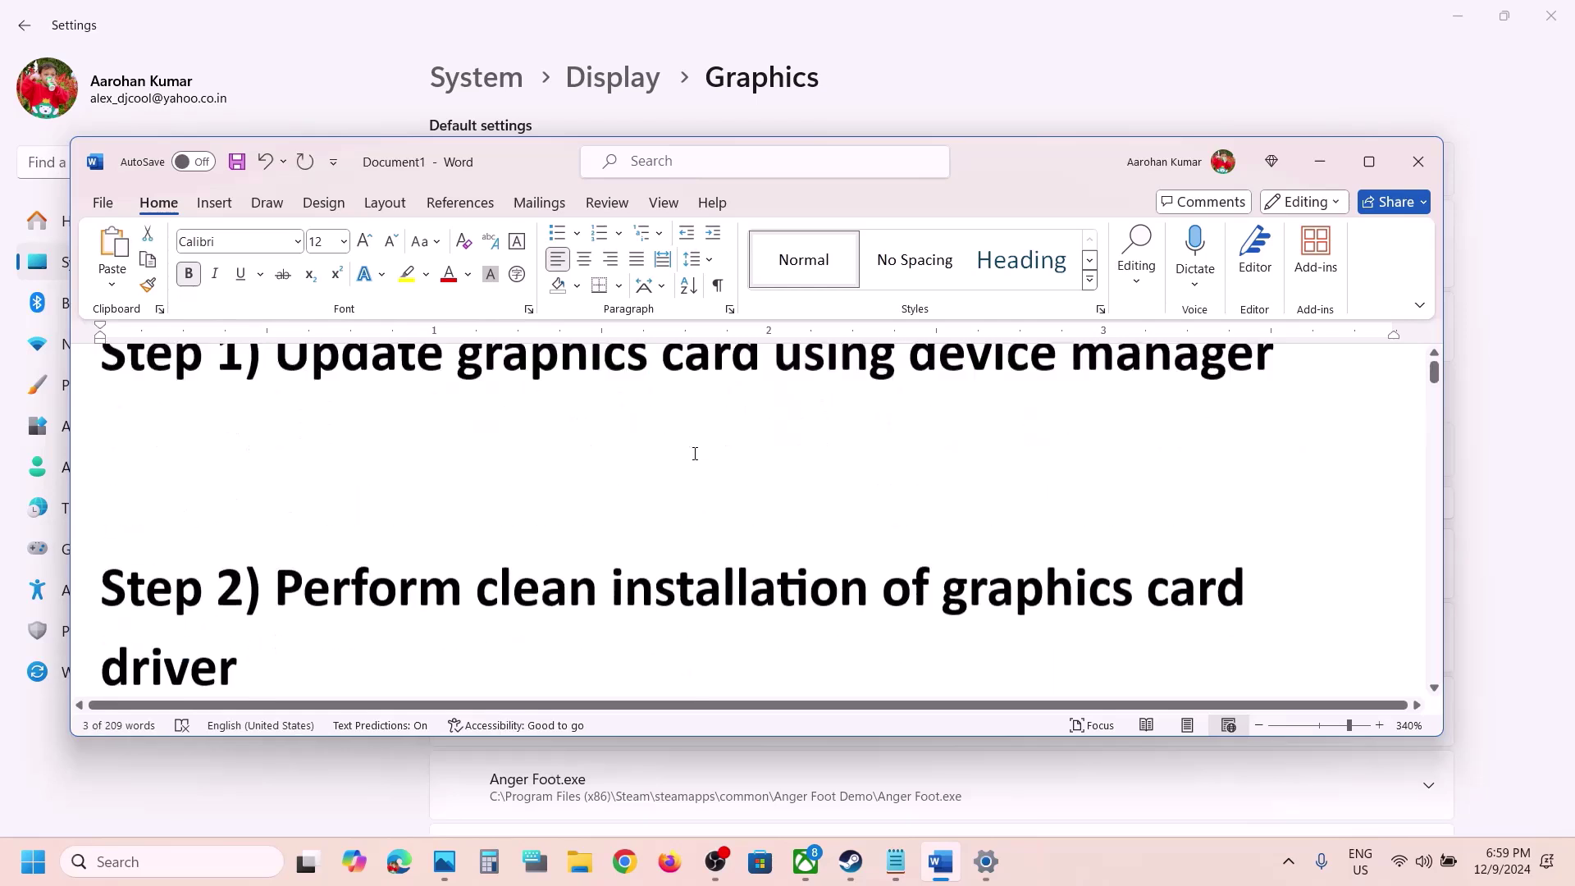
scroll(695, 454, down, 5)
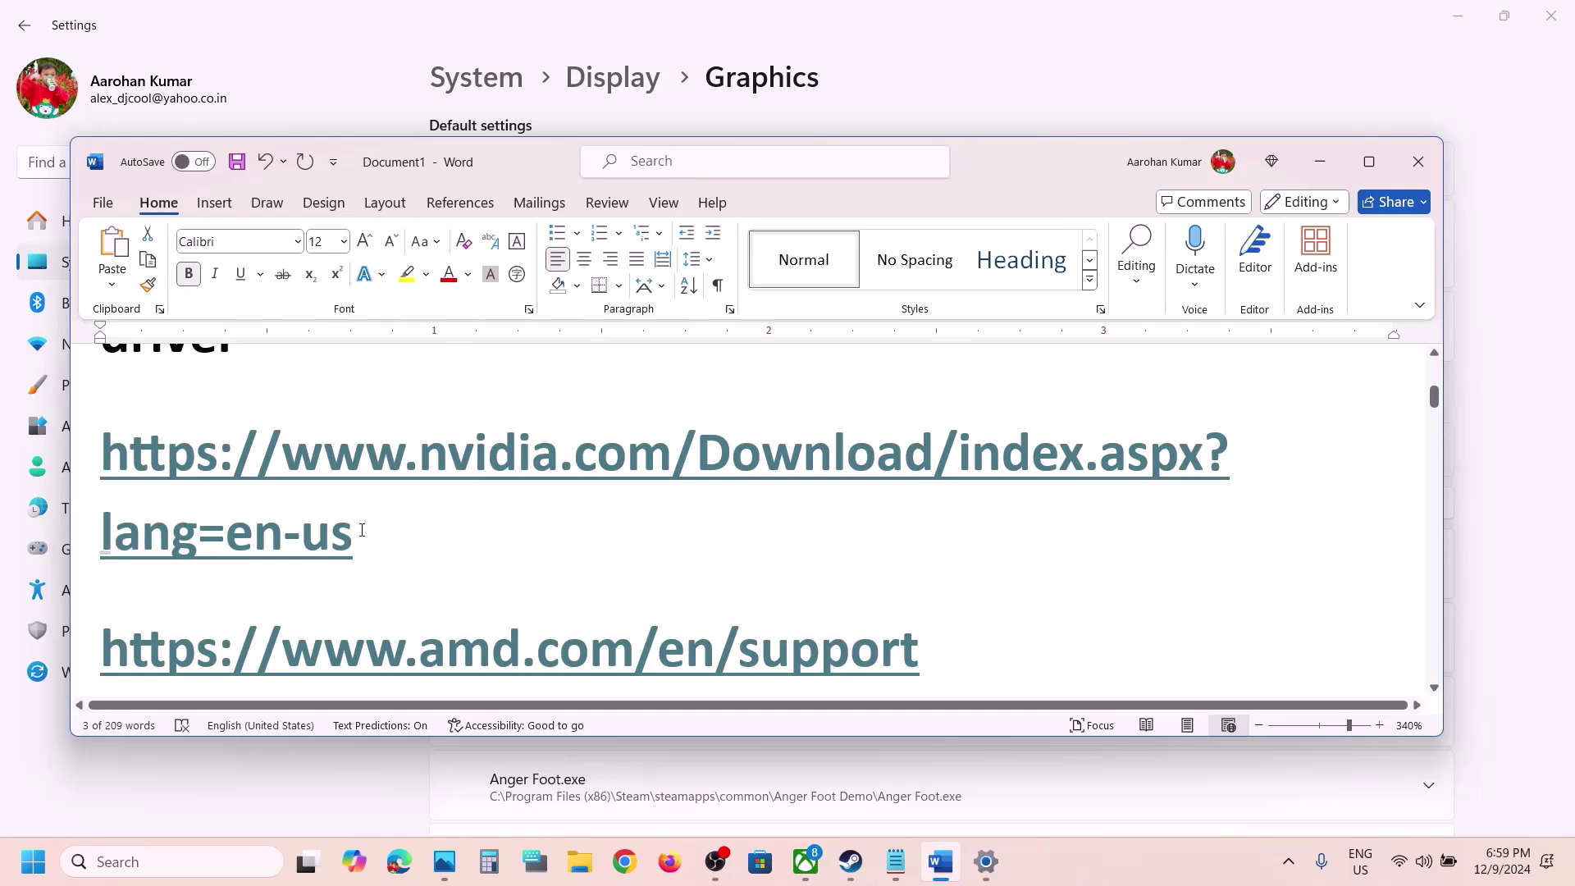
triple_click(362, 530)
key(ctrl+c)
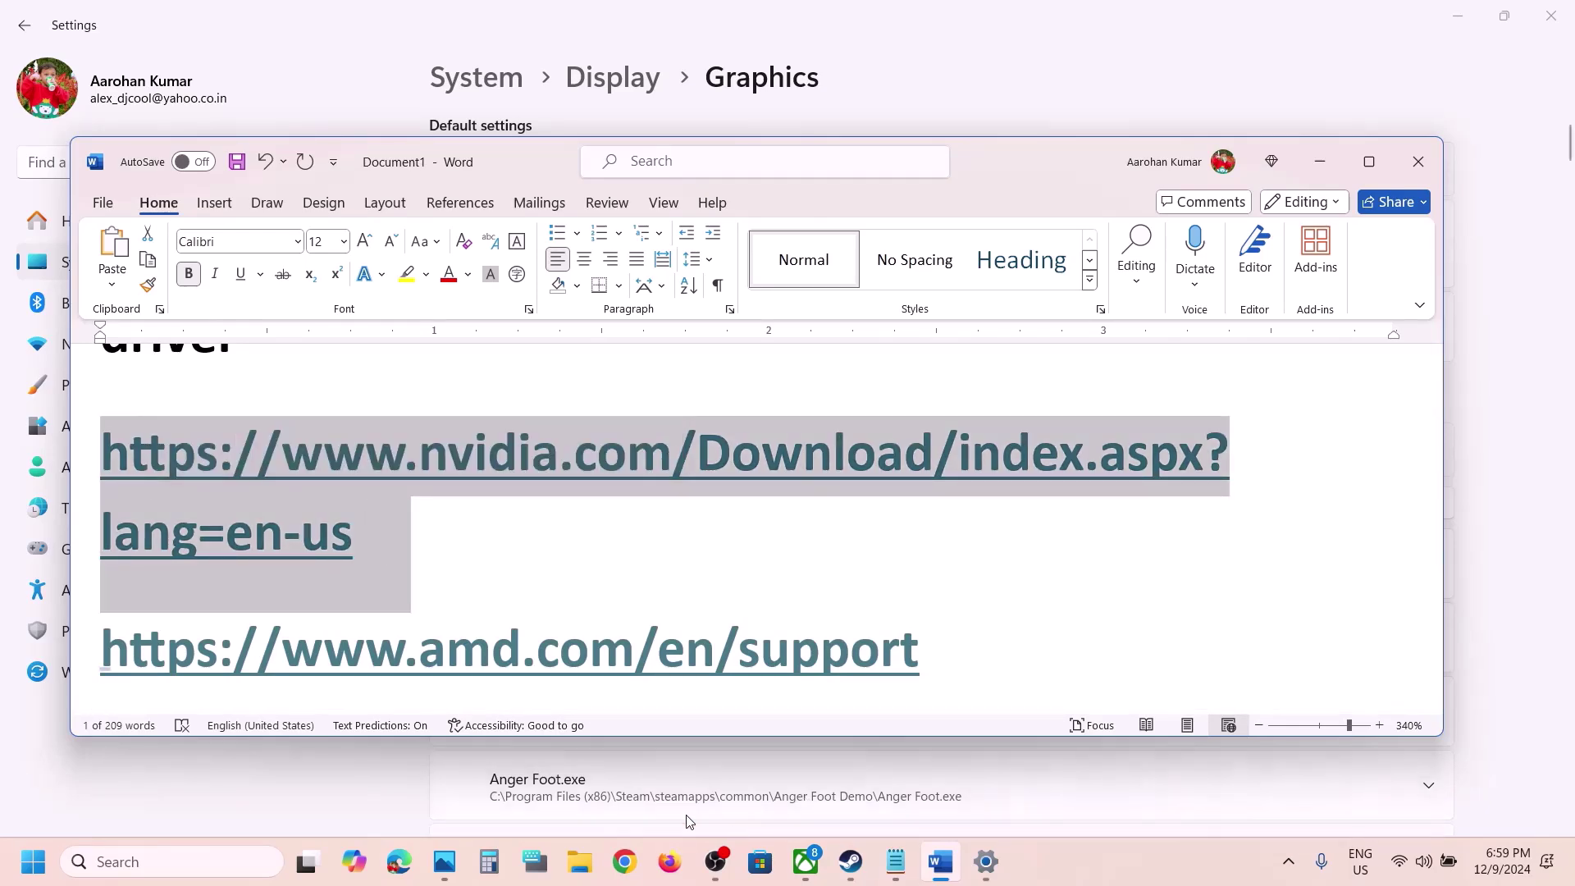
click(627, 843)
key(ctrl+v)
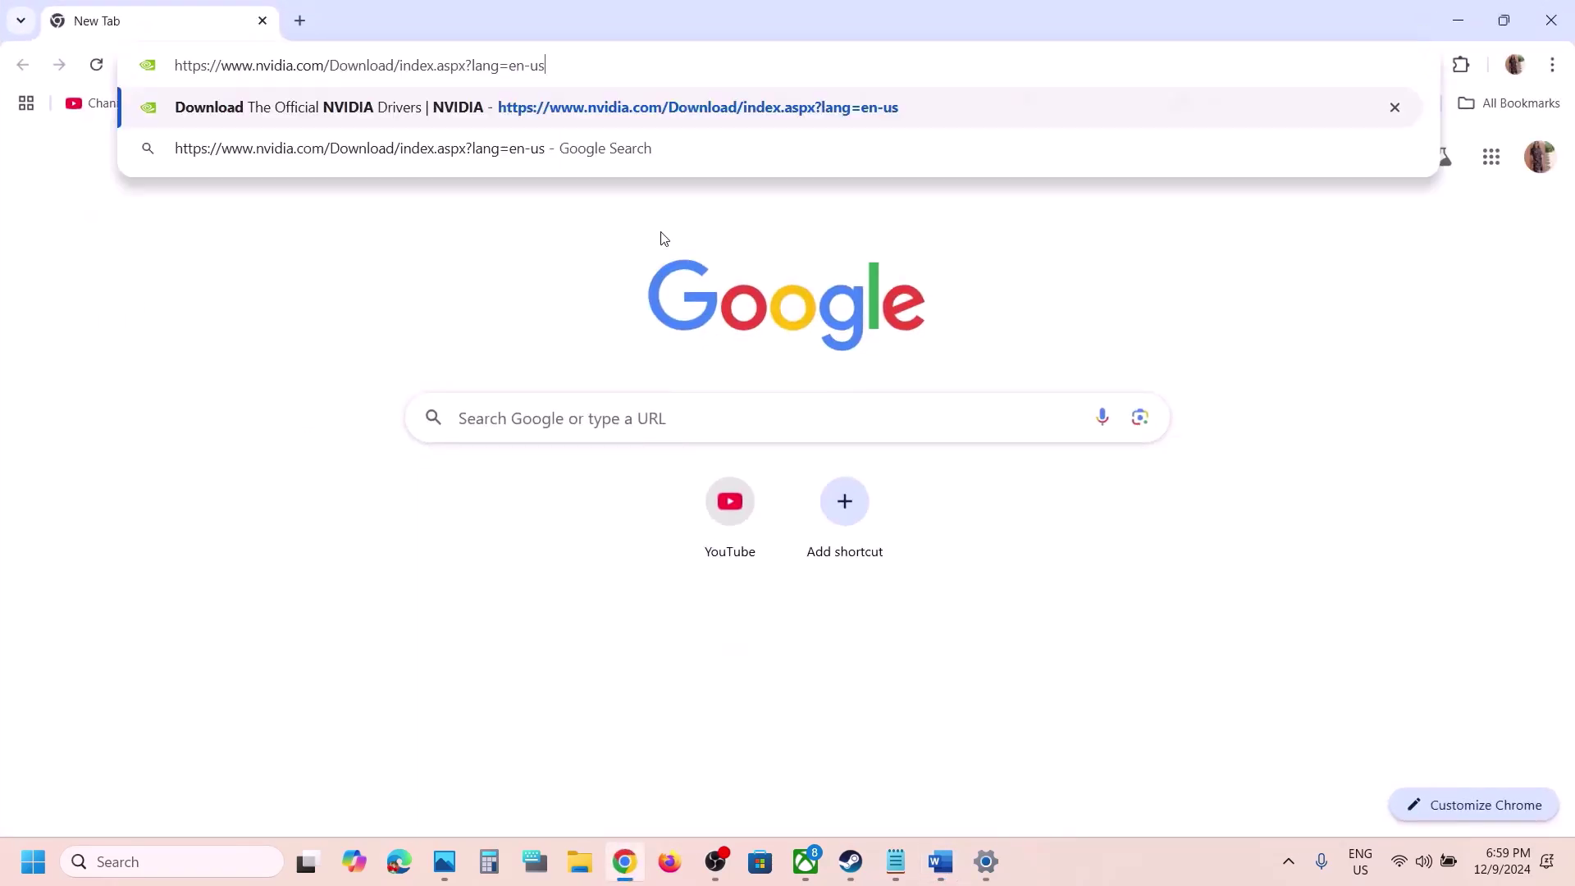
key(Return)
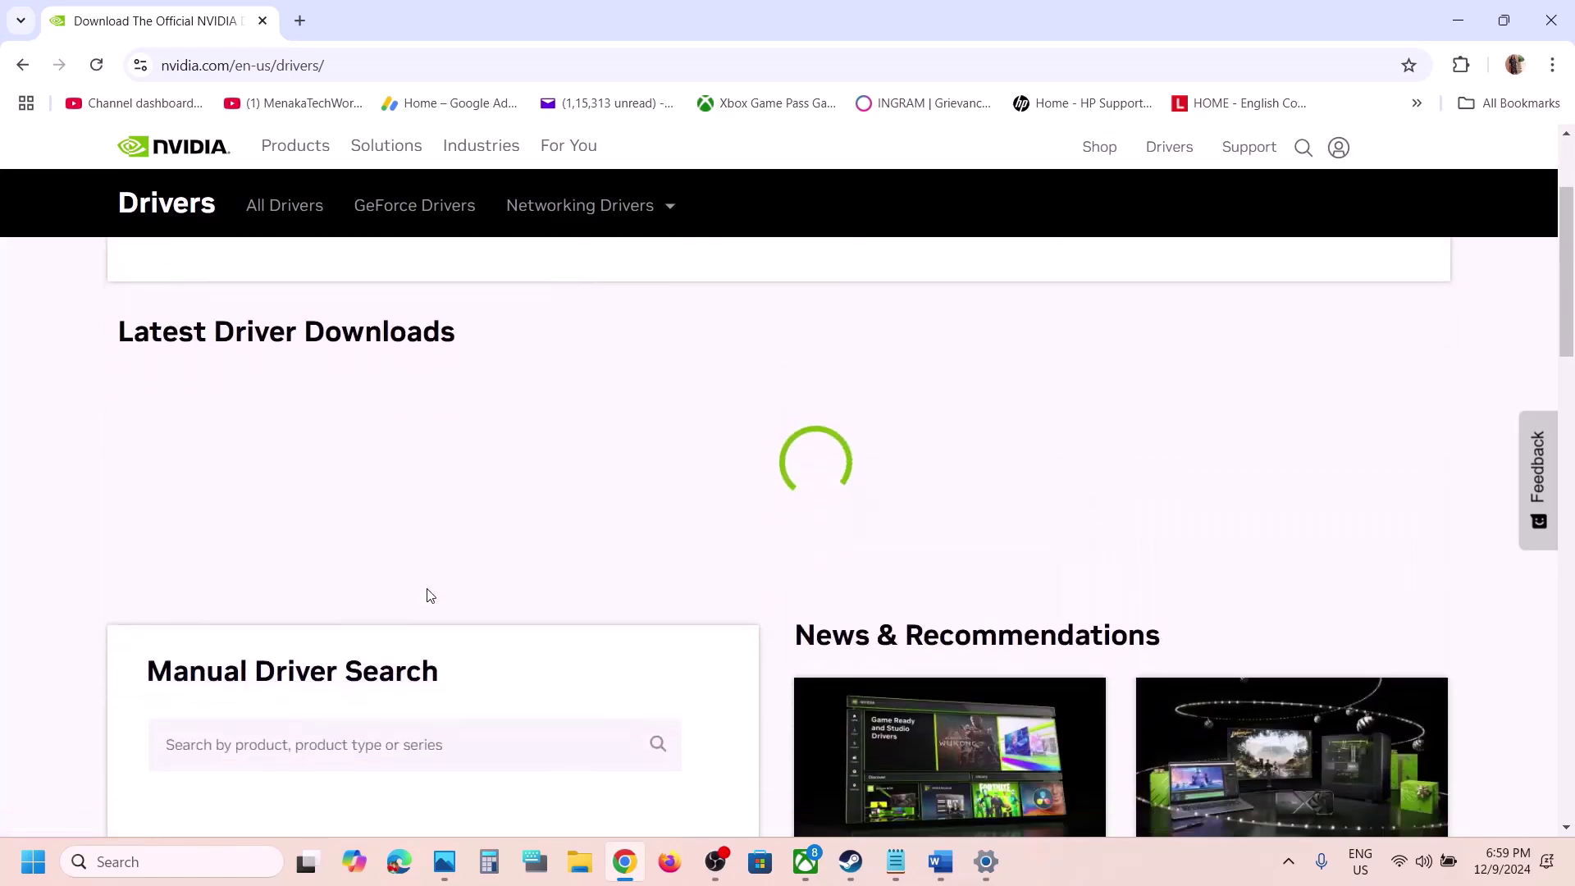
- Run the manual driver search for the GeForce RTX 3050 Laptop GPU on Windows 11, check the 566.36 Game Ready Driver page, and return to the results
scroll(425, 594, down, 2)
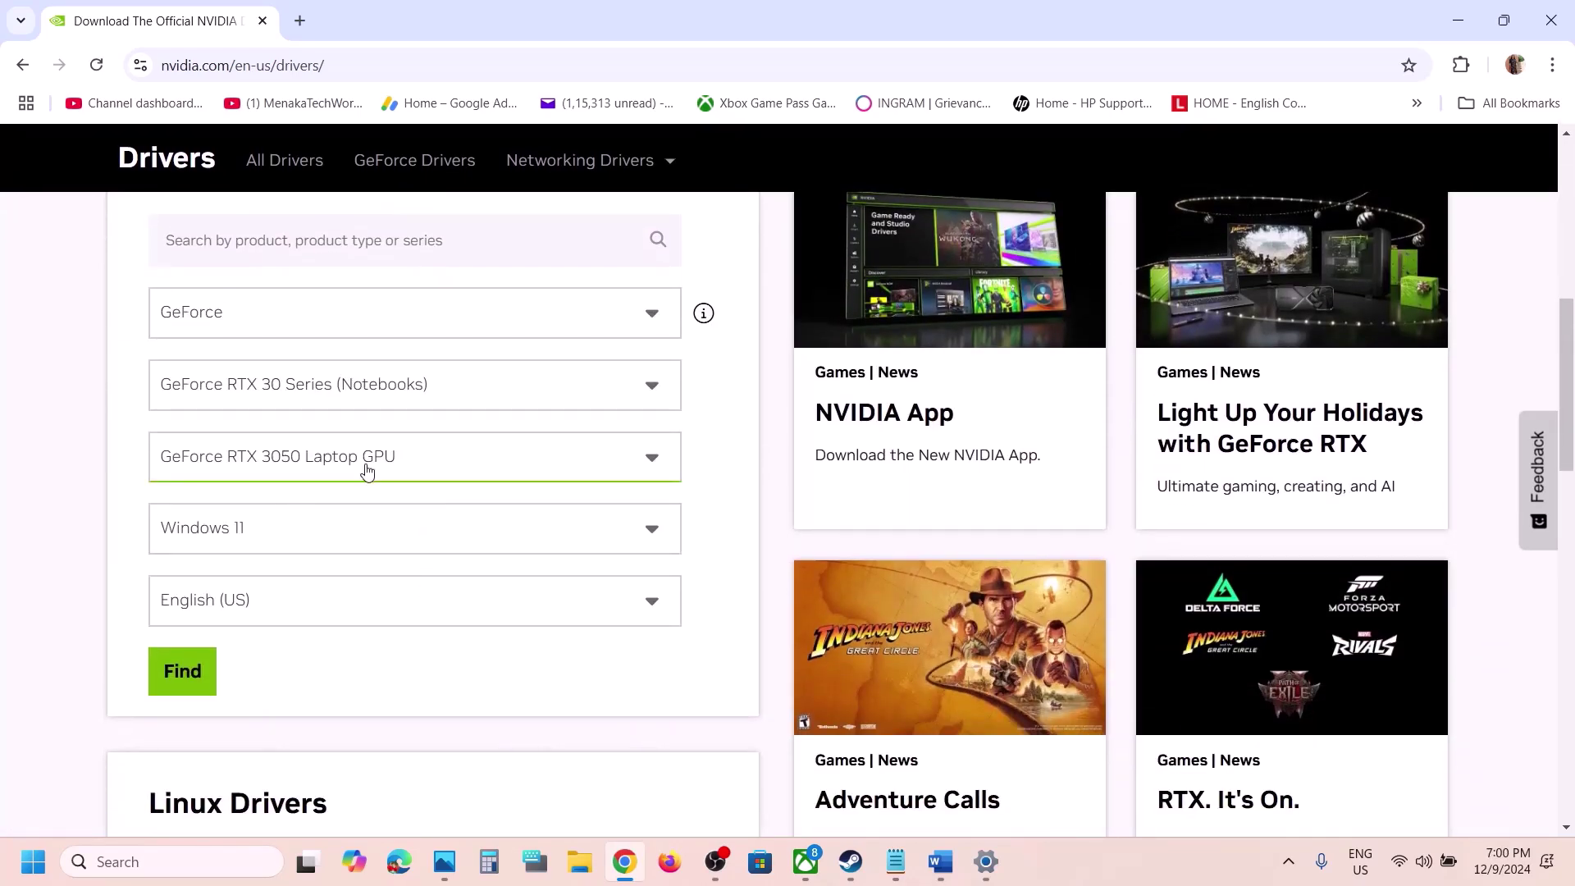
click(173, 671)
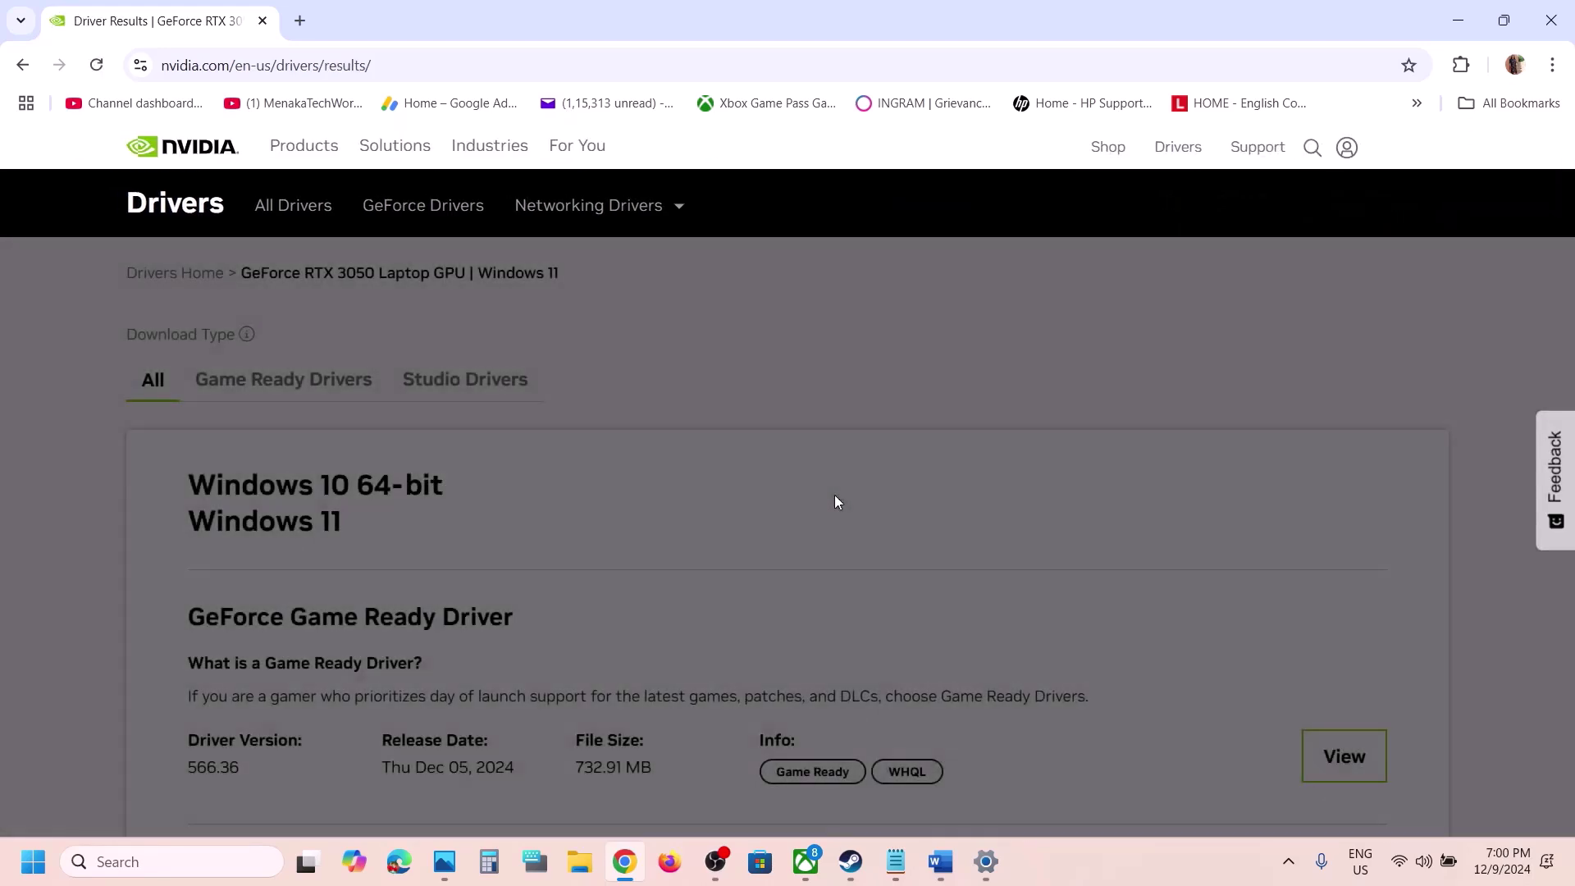
scroll(1241, 545, down, 2)
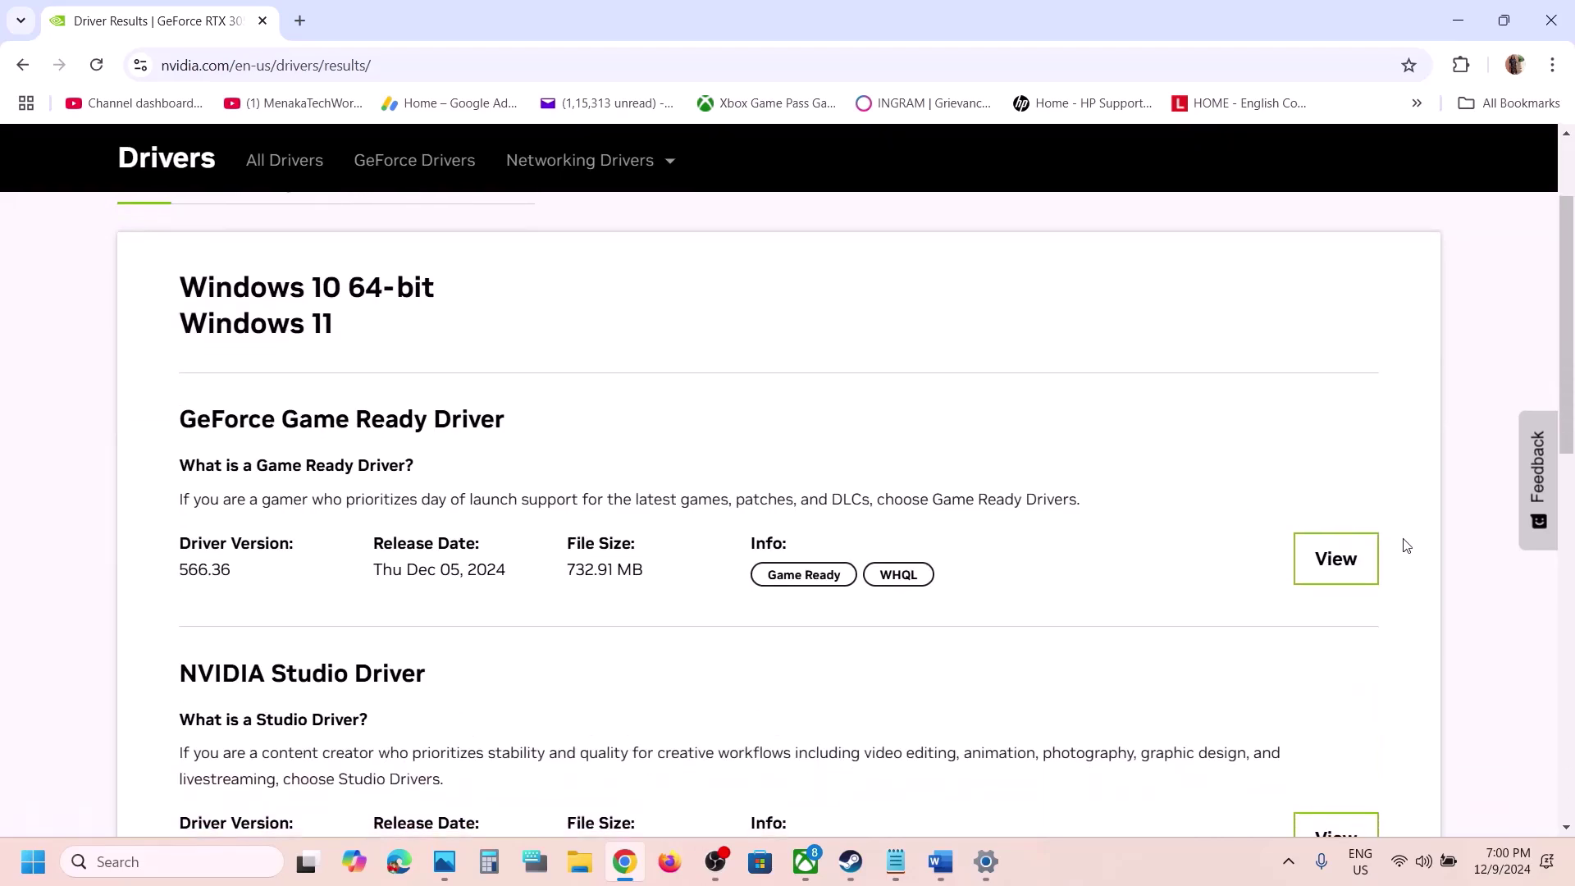
click(1320, 584)
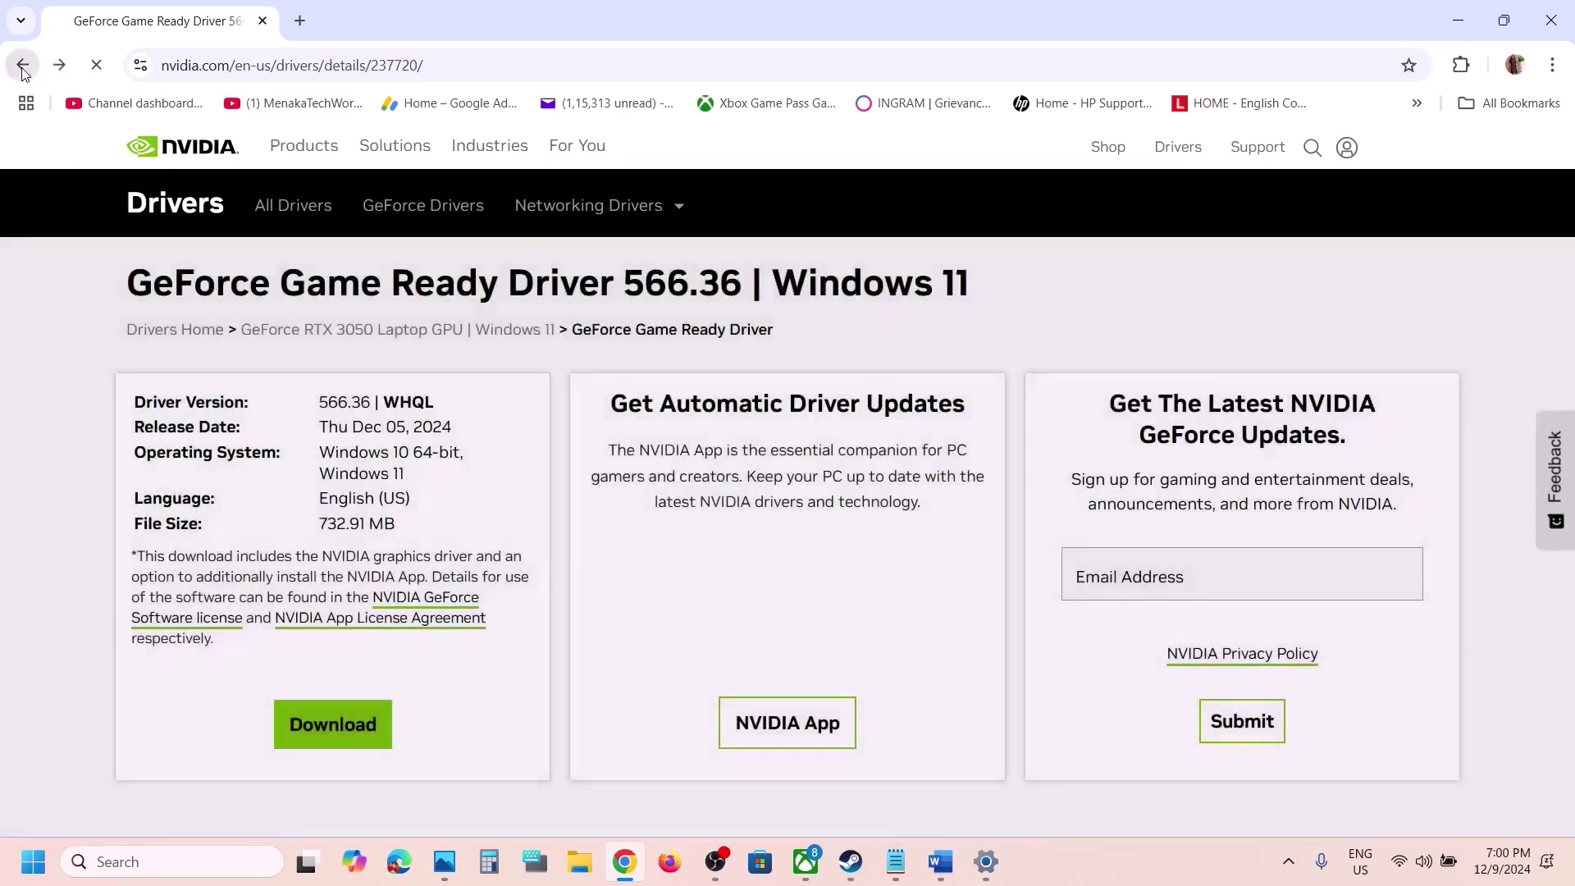
click(22, 65)
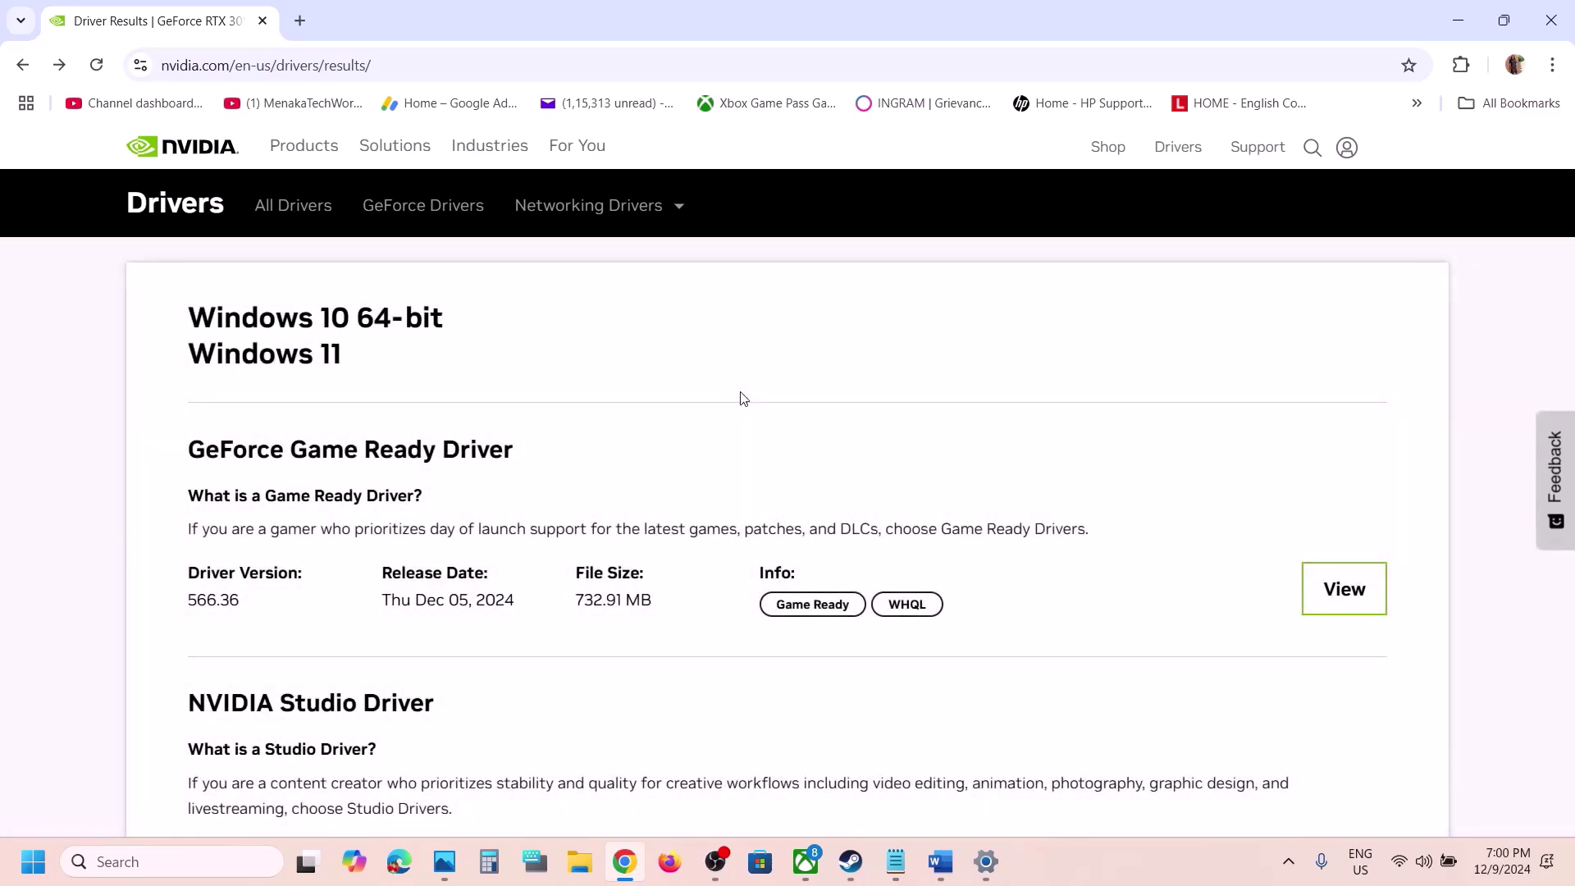
- Expand the list of further driver versions and locate GeForce Game Ready Driver 565.90 from Oct 01, 2024
scroll(740, 391, down, 5)
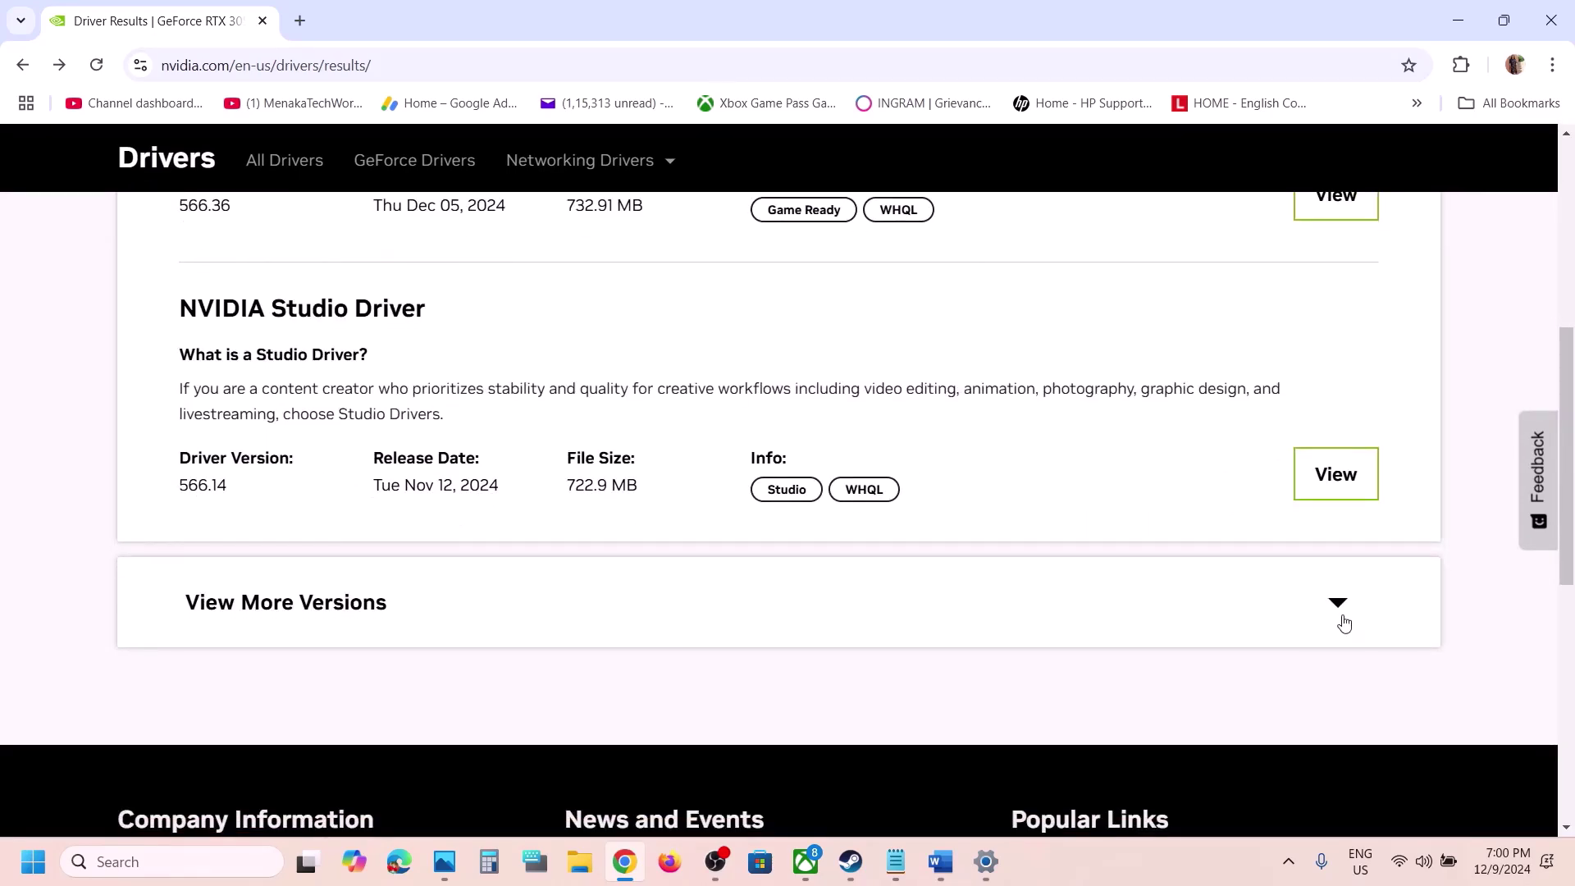
click(1340, 616)
scroll(791, 650, down, 4)
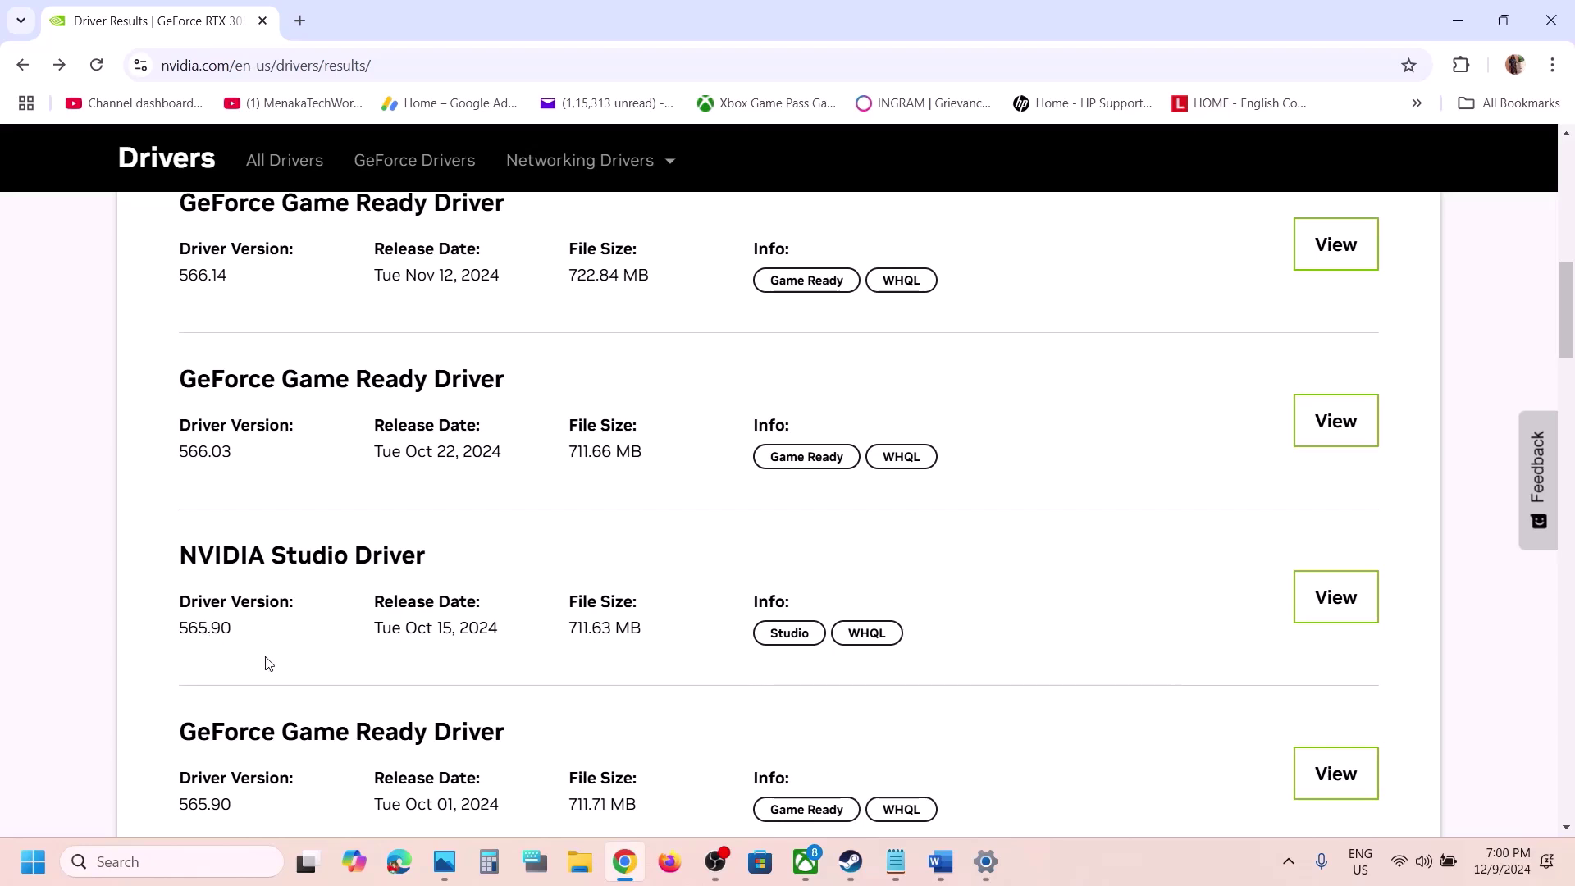
scroll(269, 663, down, 1)
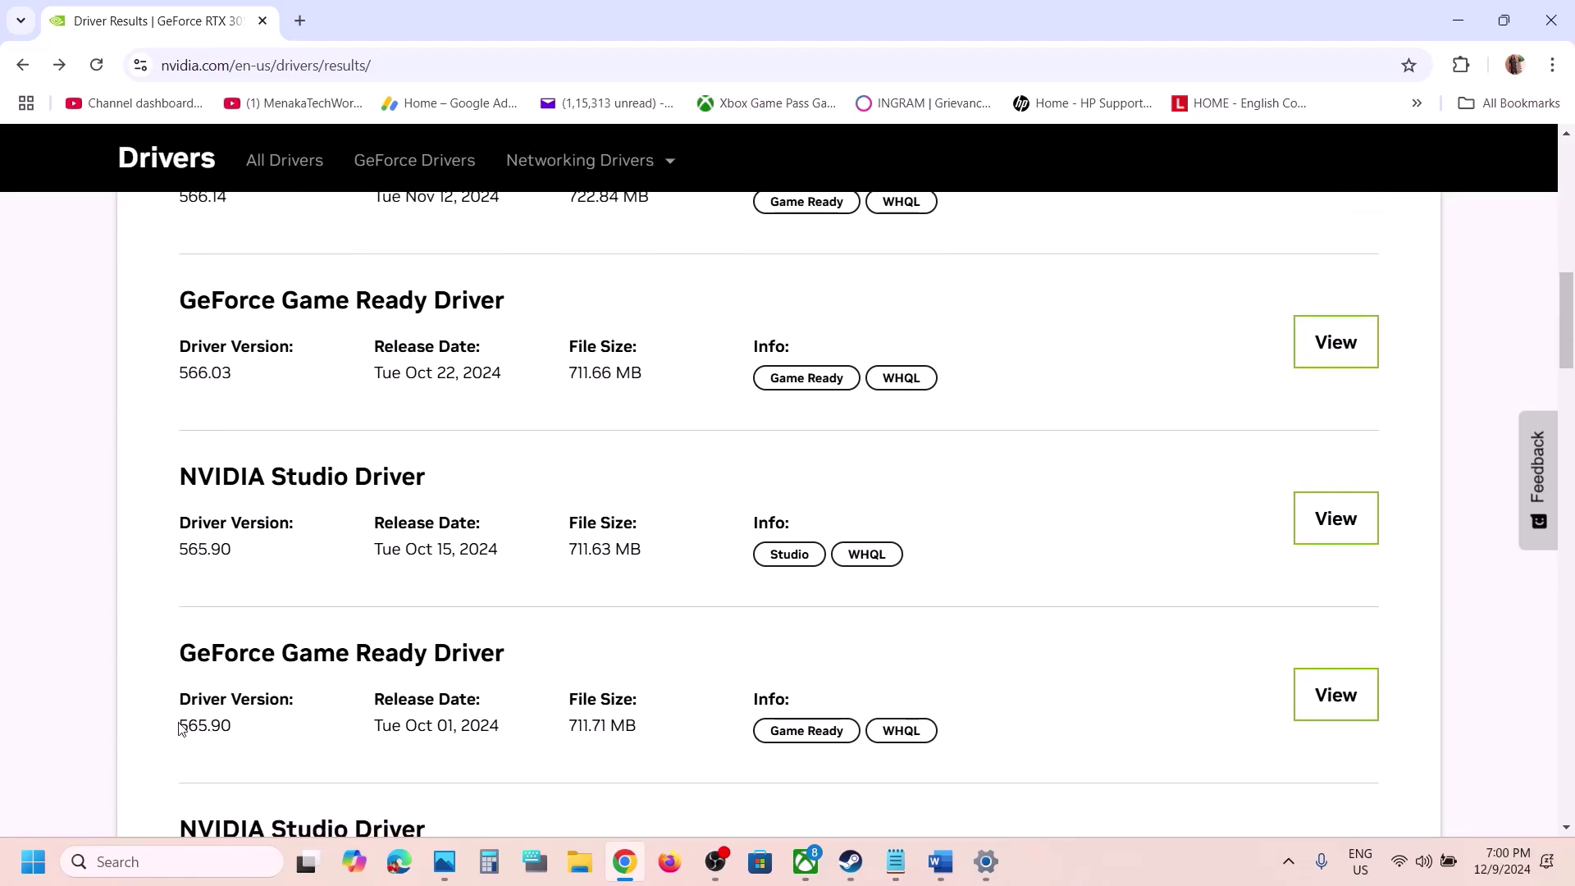
drag(181, 729, 217, 723)
click(233, 723)
drag(181, 727, 232, 726)
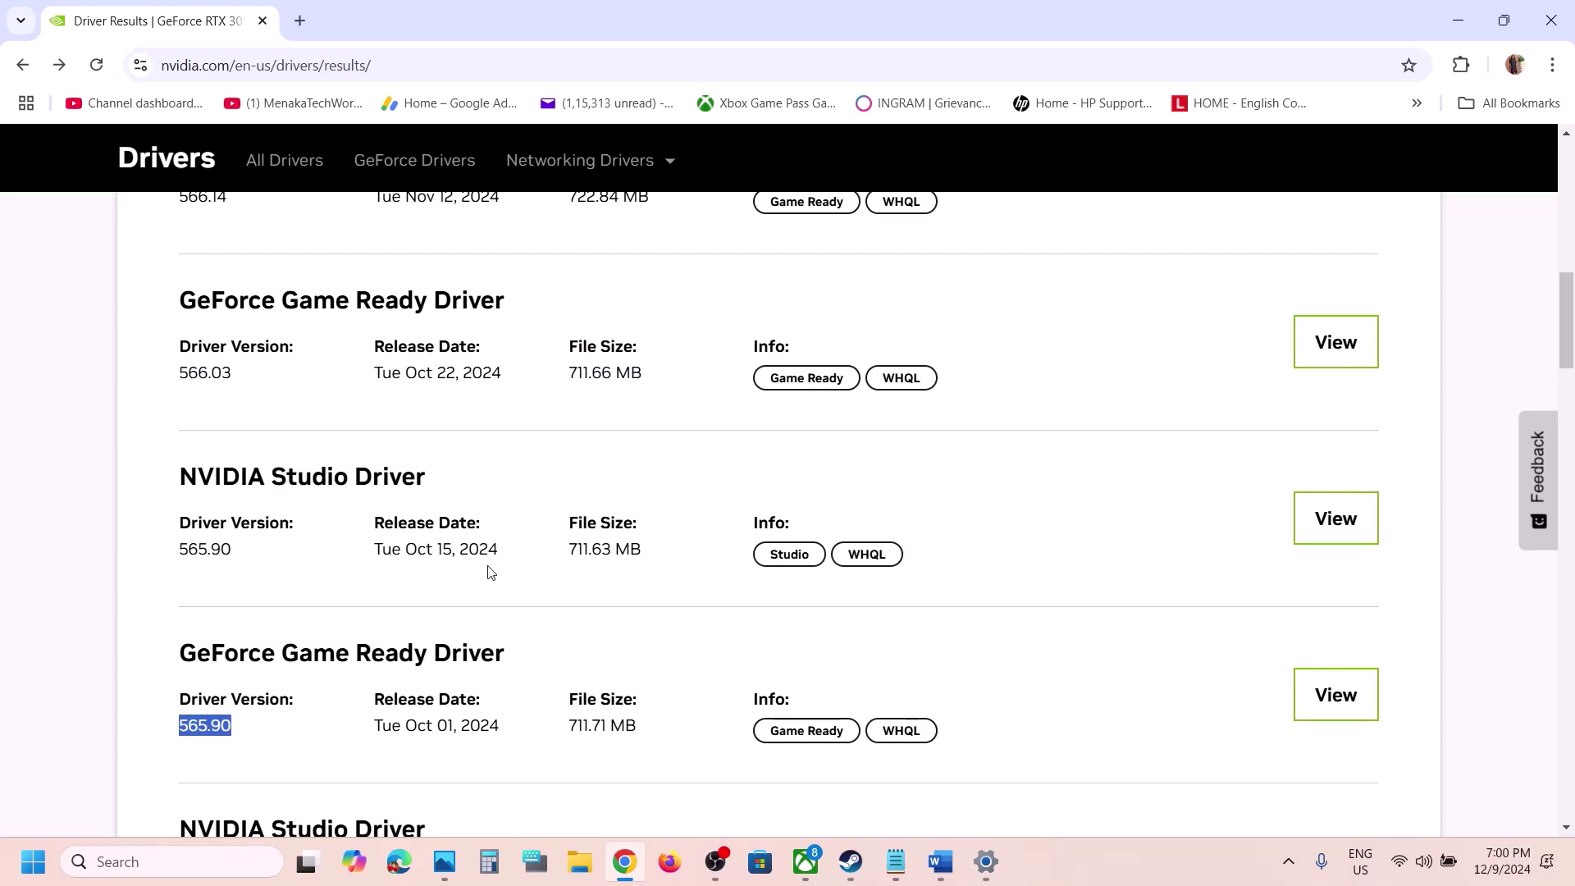
- Compare the Game Ready Driver entries 566.03 and 565.90, and return to the Word notes
scroll(490, 572, up, 3)
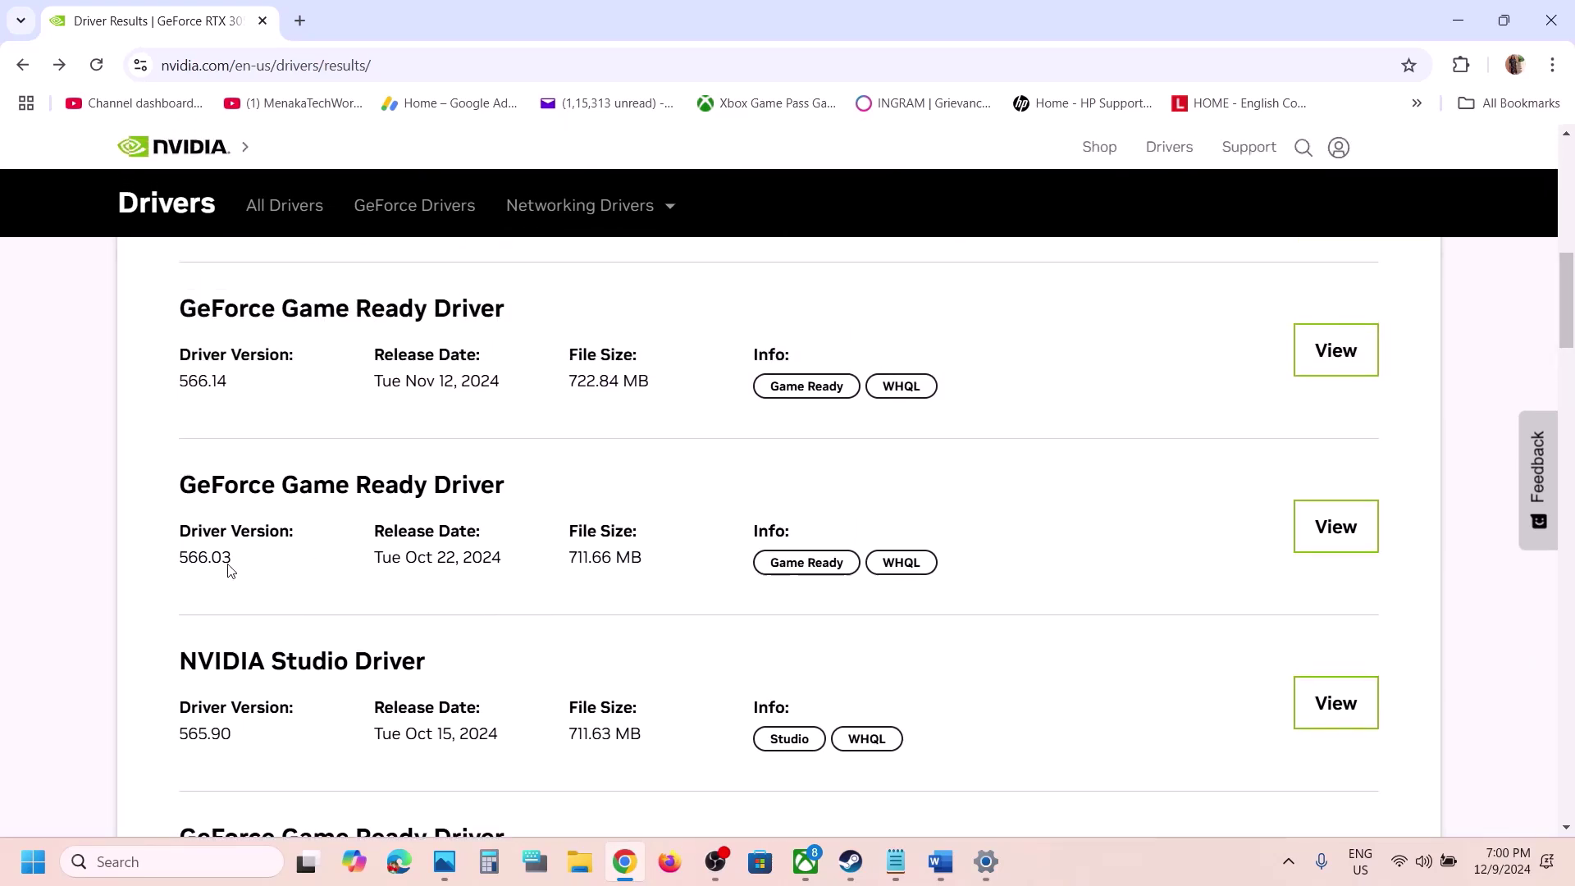
double_click(211, 562)
scroll(211, 562, down, 3)
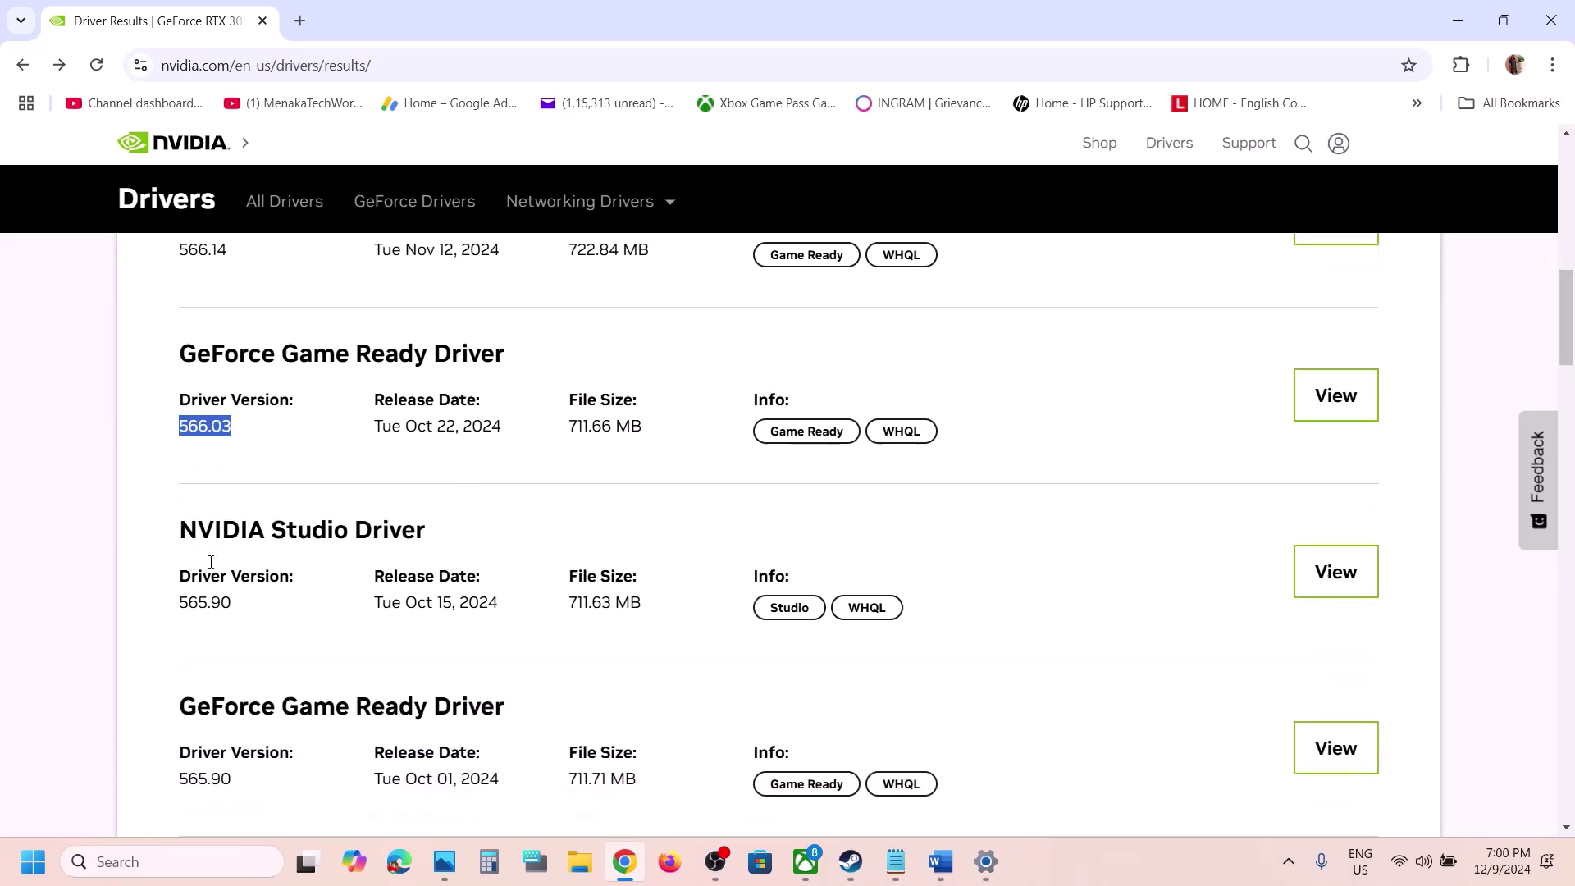
double_click(205, 688)
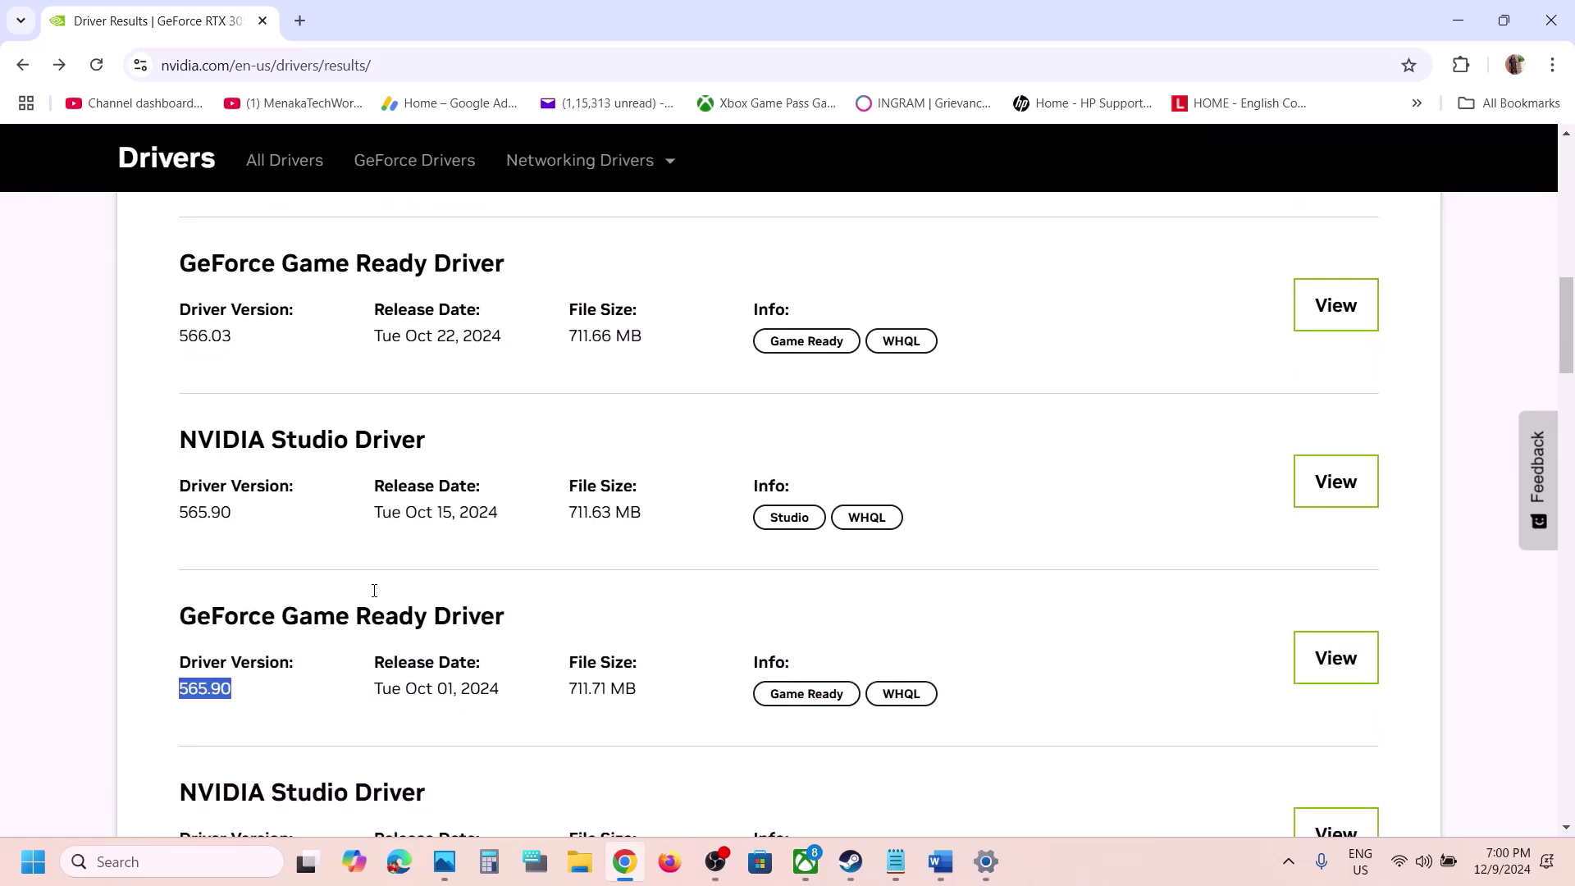
click(1458, 20)
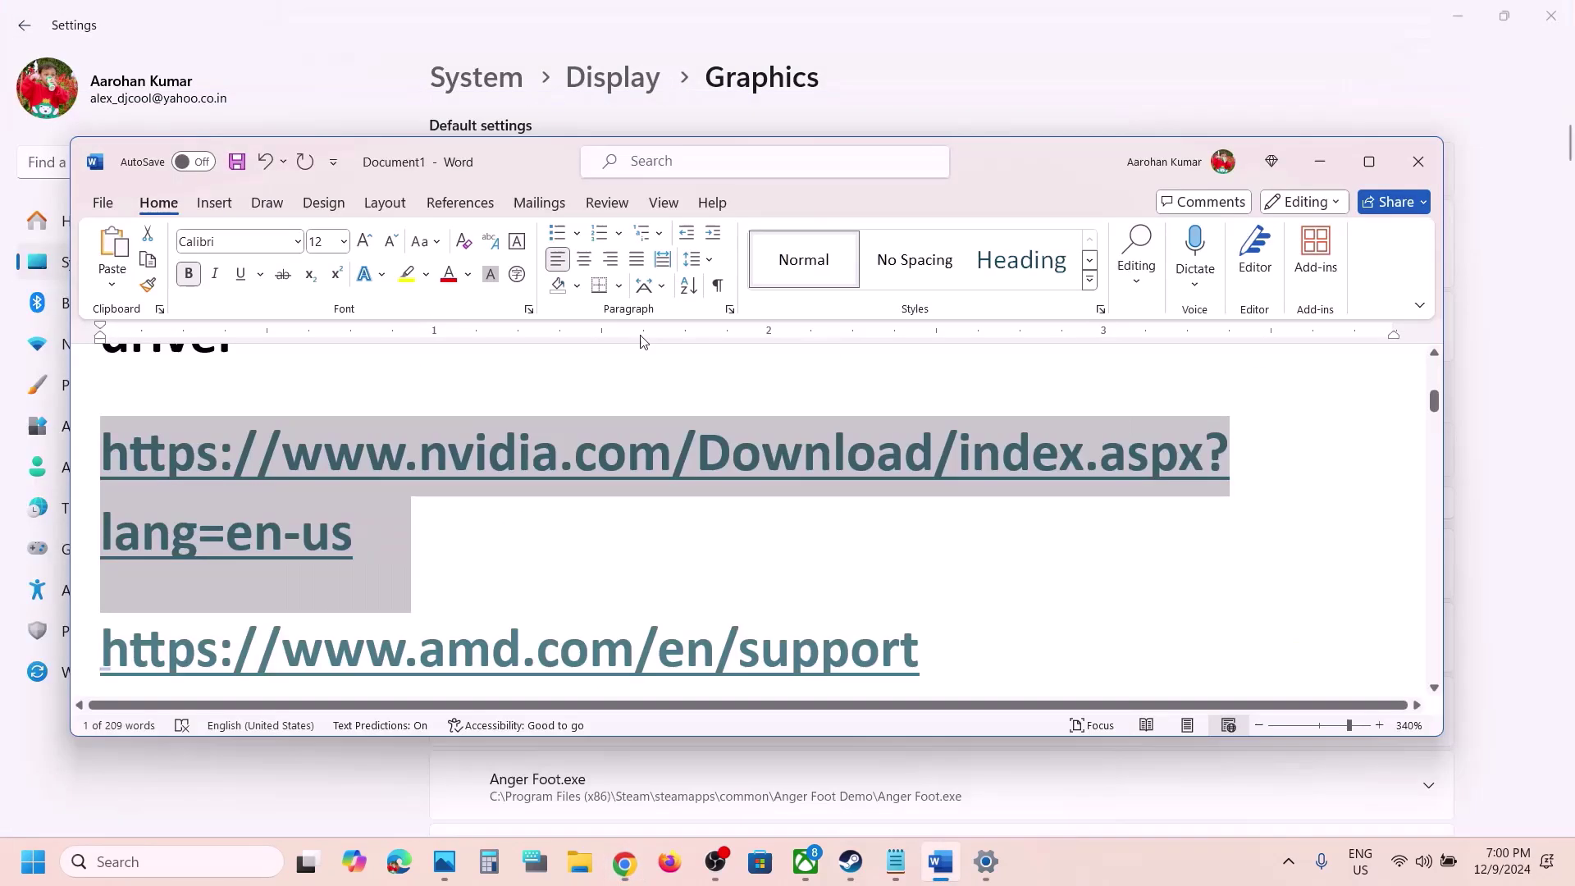
- Read through the troubleshooting notes from the driver links down to Step 4 and Step 5, highlighting the words "Try safe mode"
click(431, 429)
scroll(443, 426, up, 1)
scroll(443, 435, down, 2)
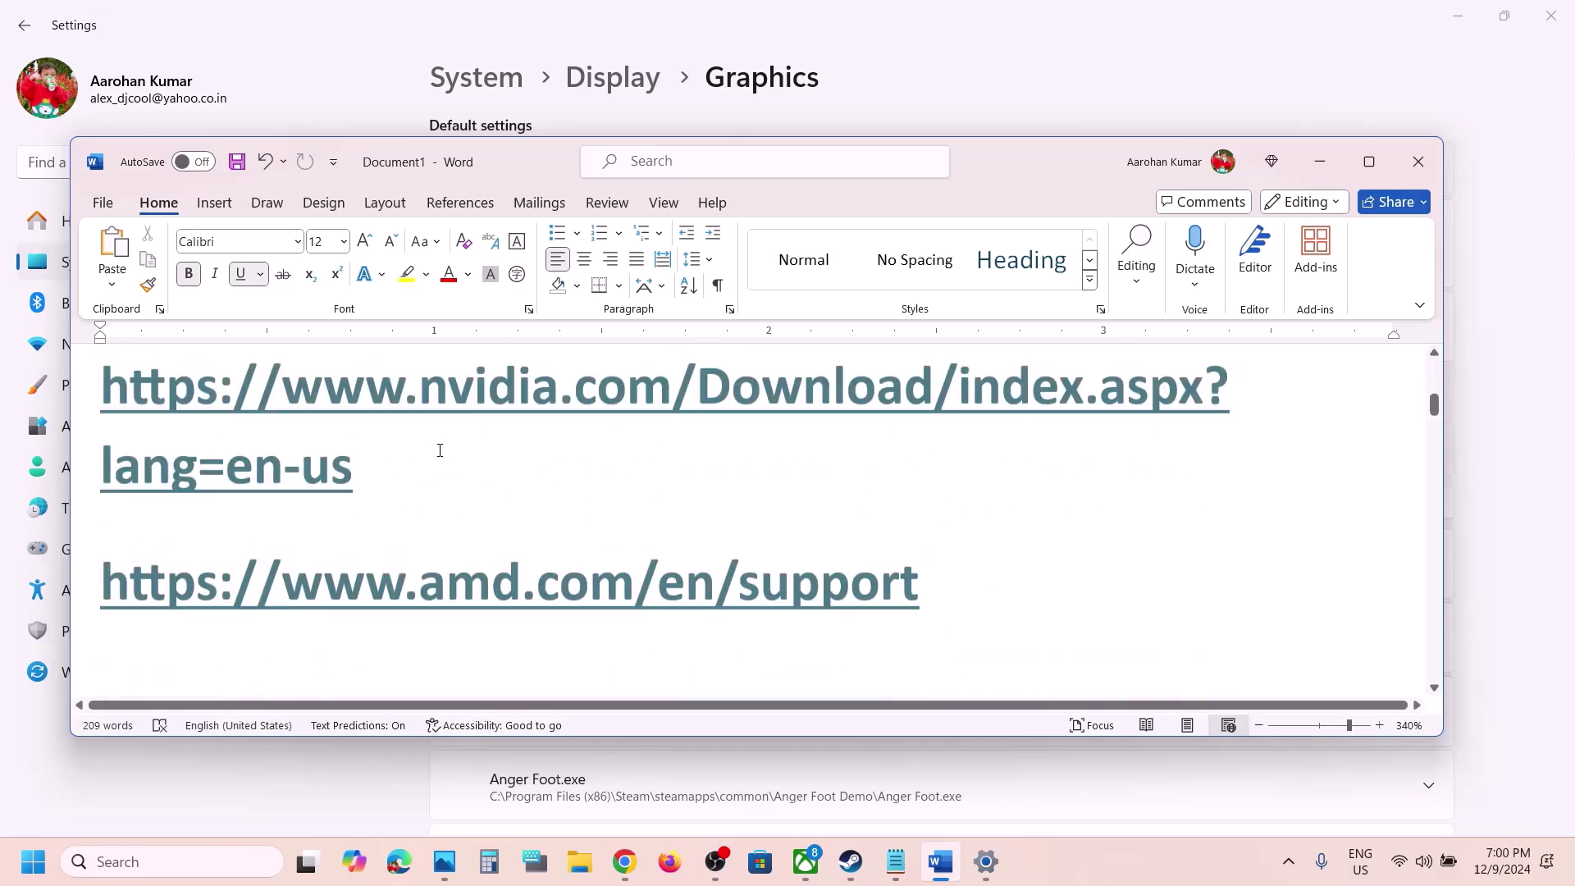
scroll(440, 450, down, 10)
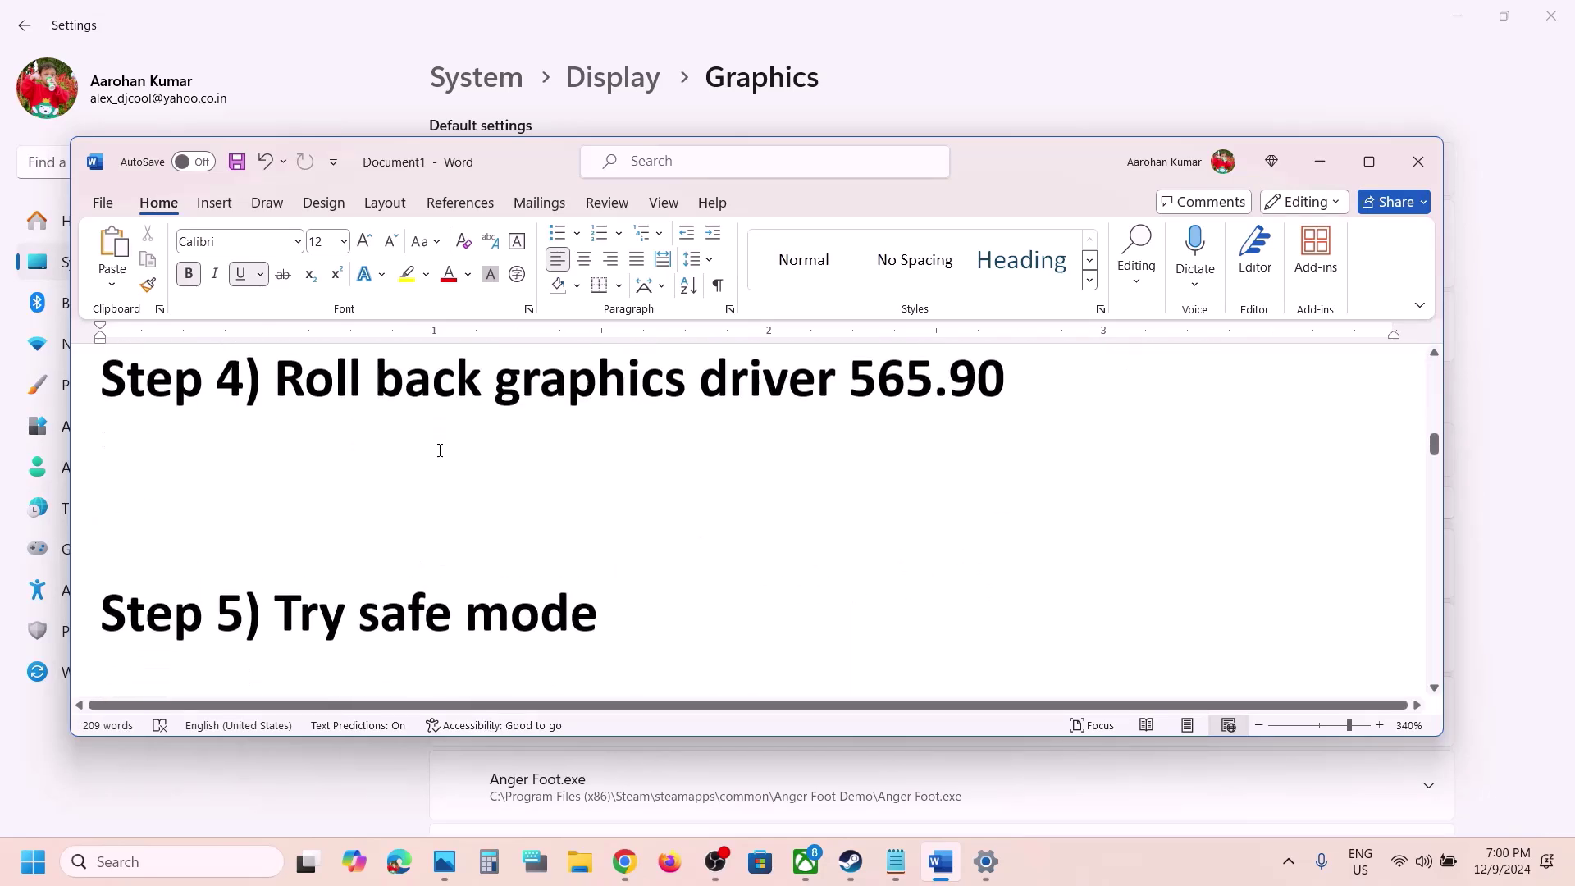
scroll(440, 450, down, 3)
scroll(440, 451, up, 2)
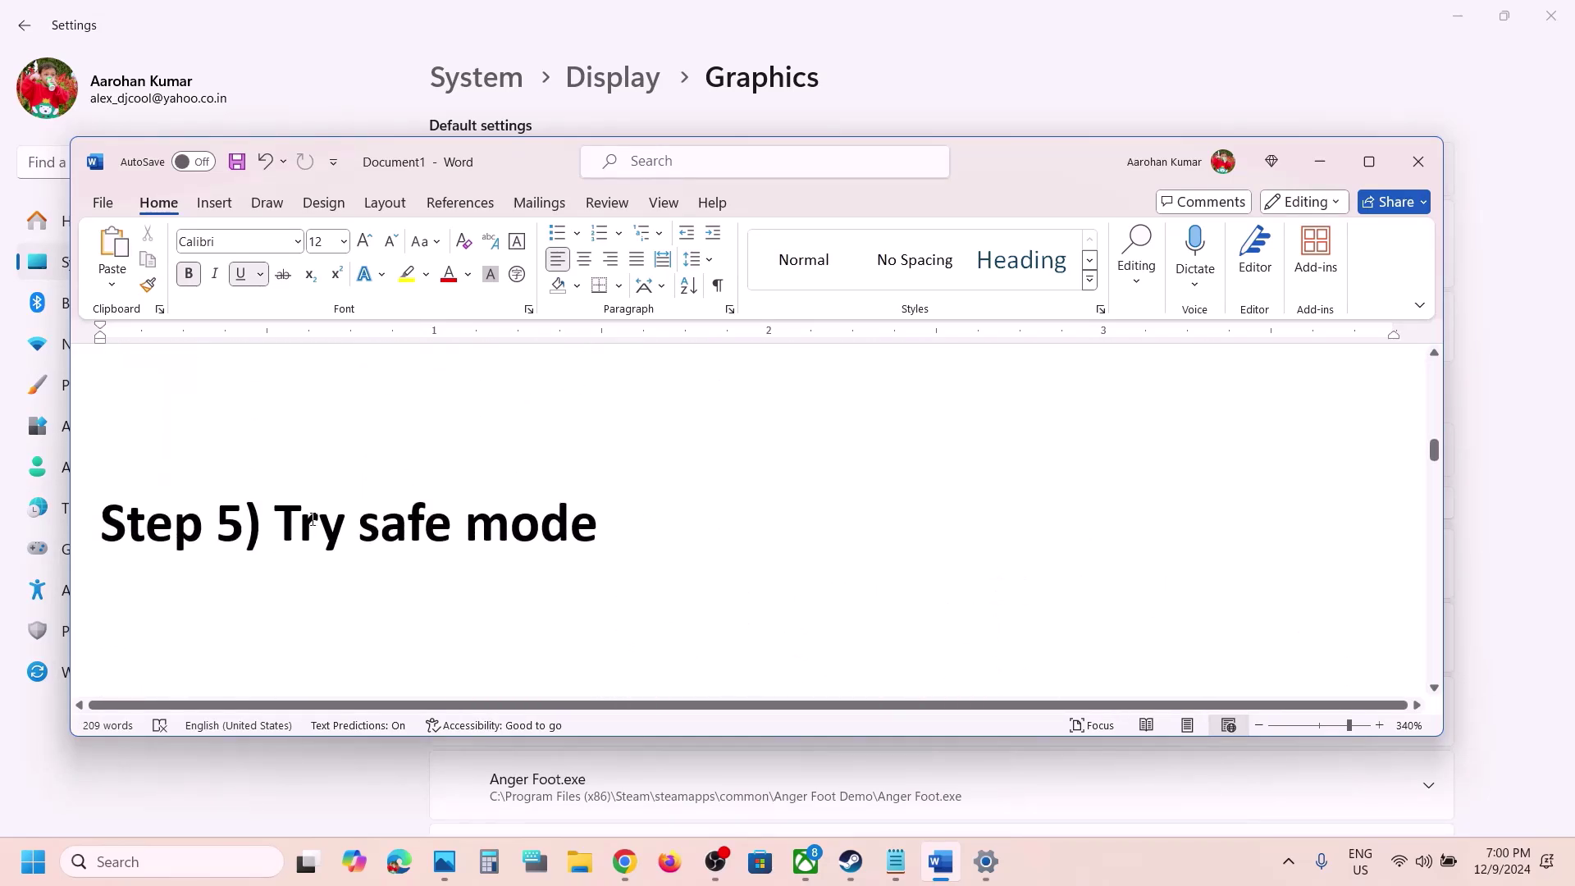
drag(313, 518, 597, 526)
scroll(597, 525, up, 2)
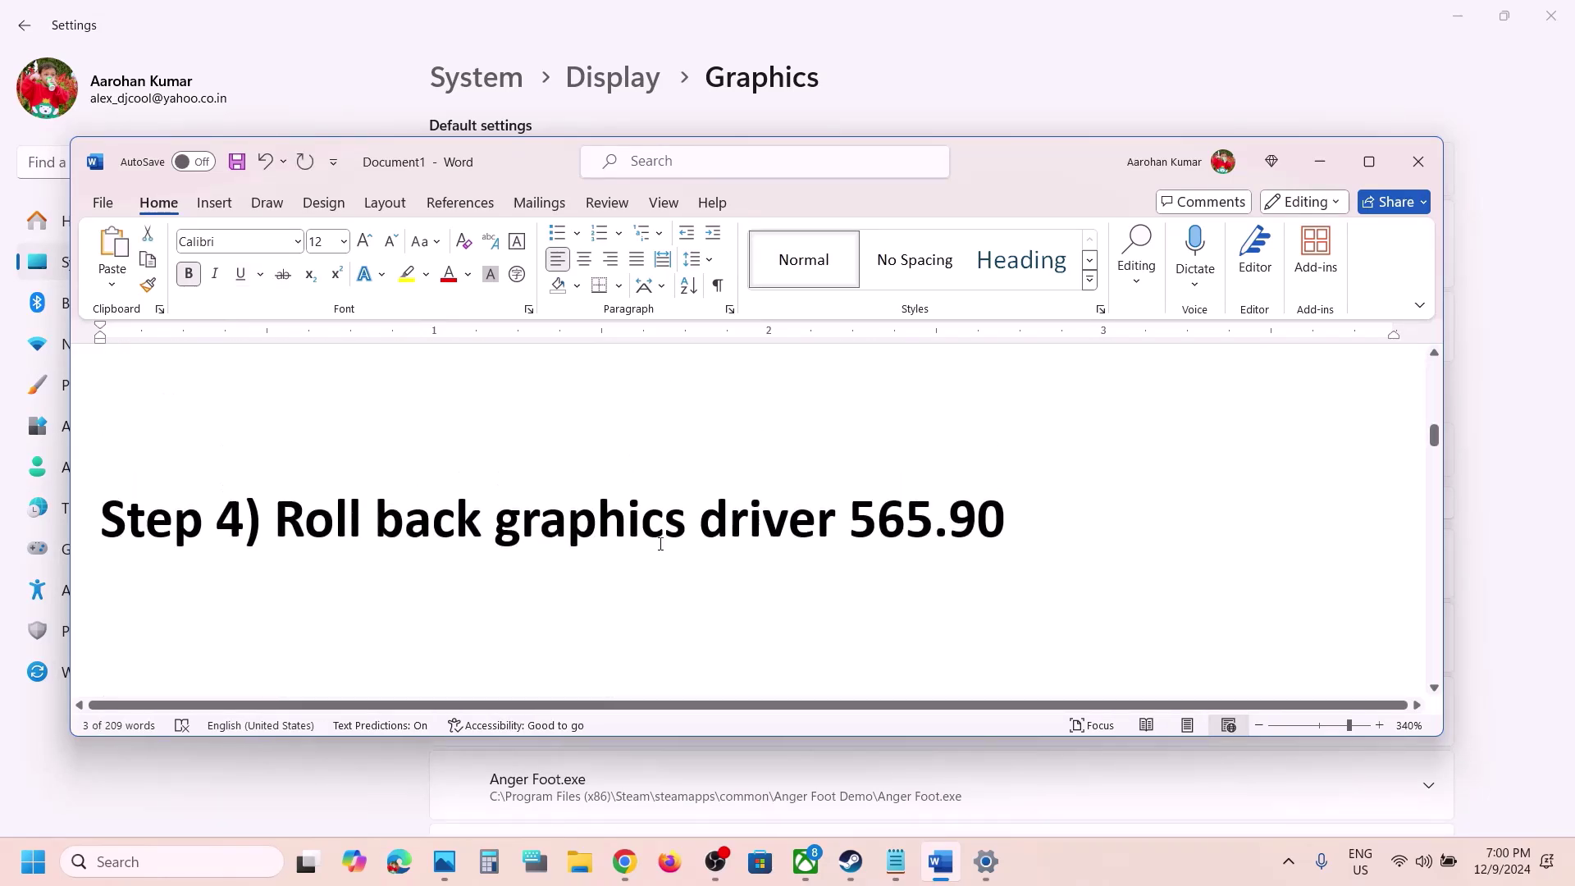
- Bring up the launch options for Indiana Jones and the Great Circle in Steam to view Safe Mode, and cancel the launch
click(853, 860)
click(353, 443)
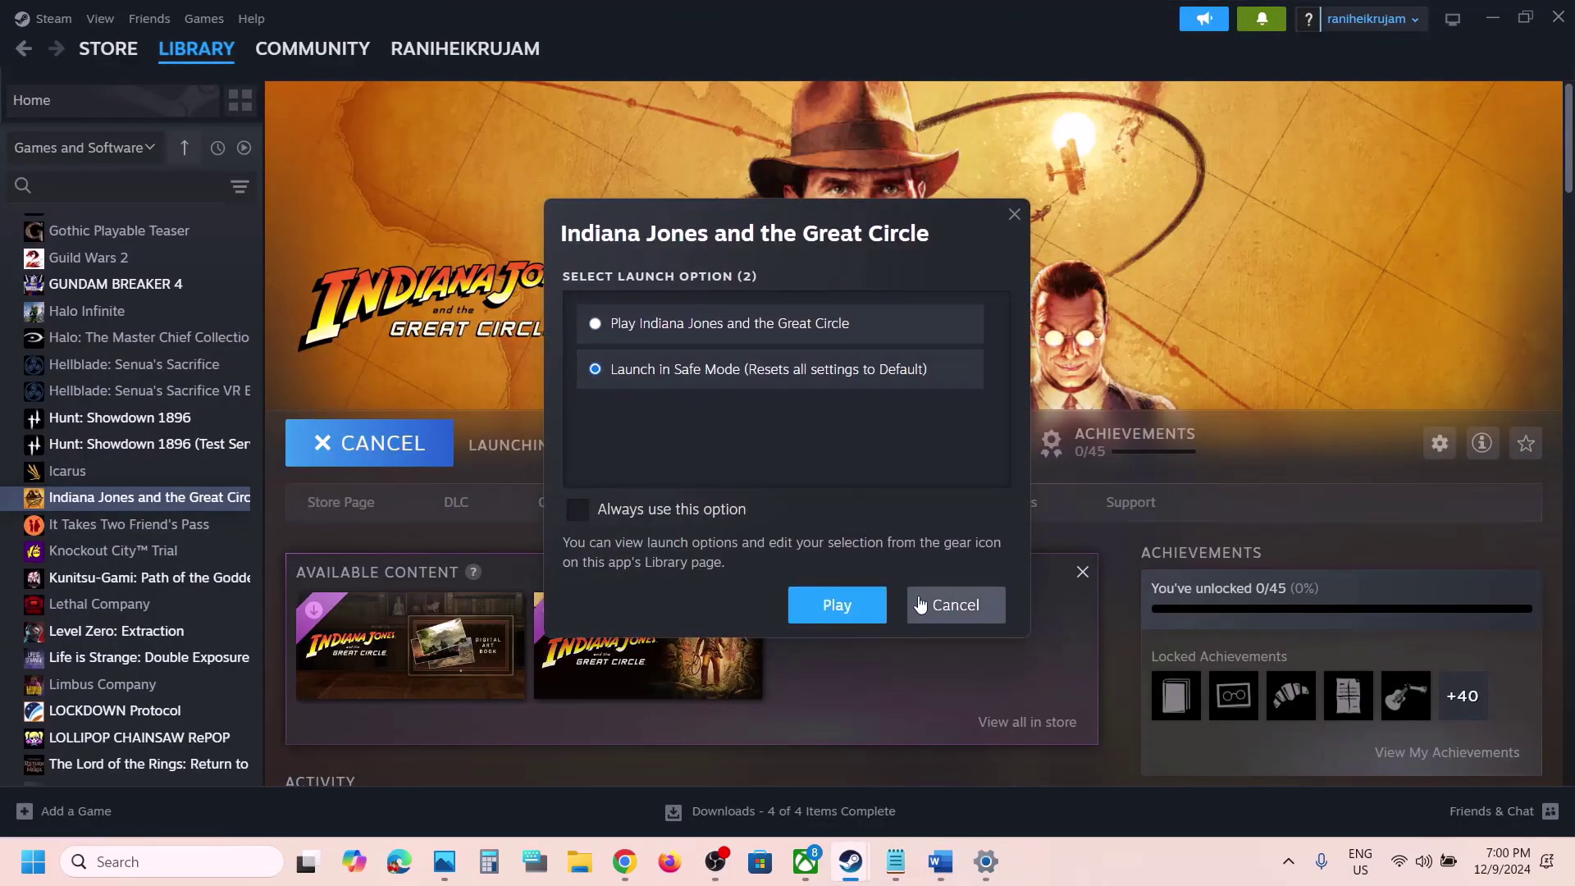
click(955, 605)
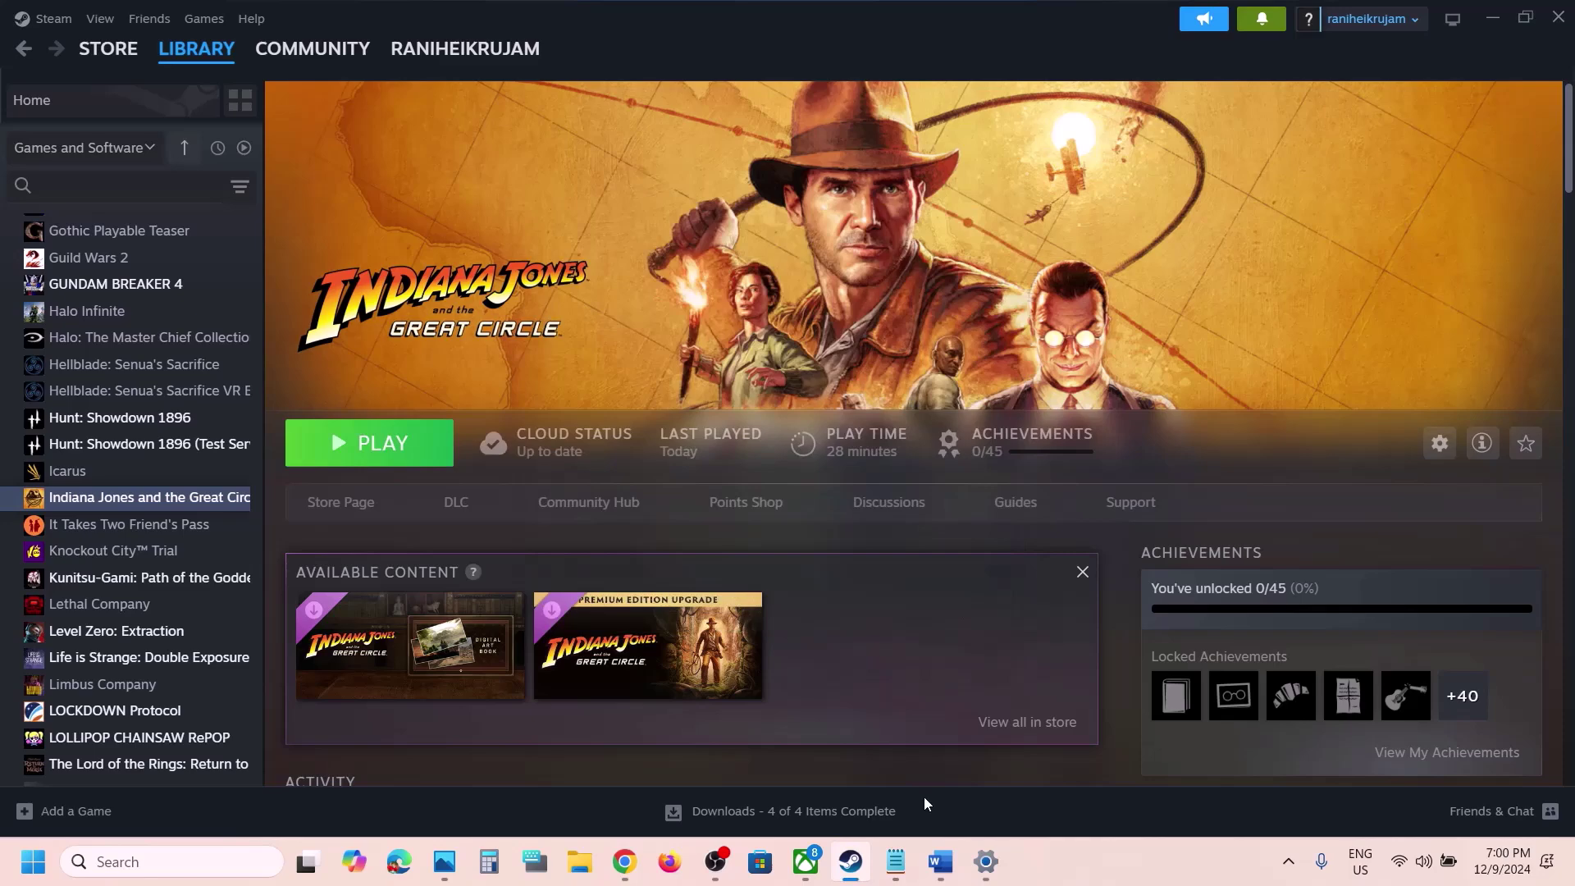
- Return to the Word notes, maximize the window at Step 6, and highlight the file name TheGreatCircleConfig.local
click(940, 862)
scroll(687, 607, down, 3)
scroll(687, 607, down, 3)
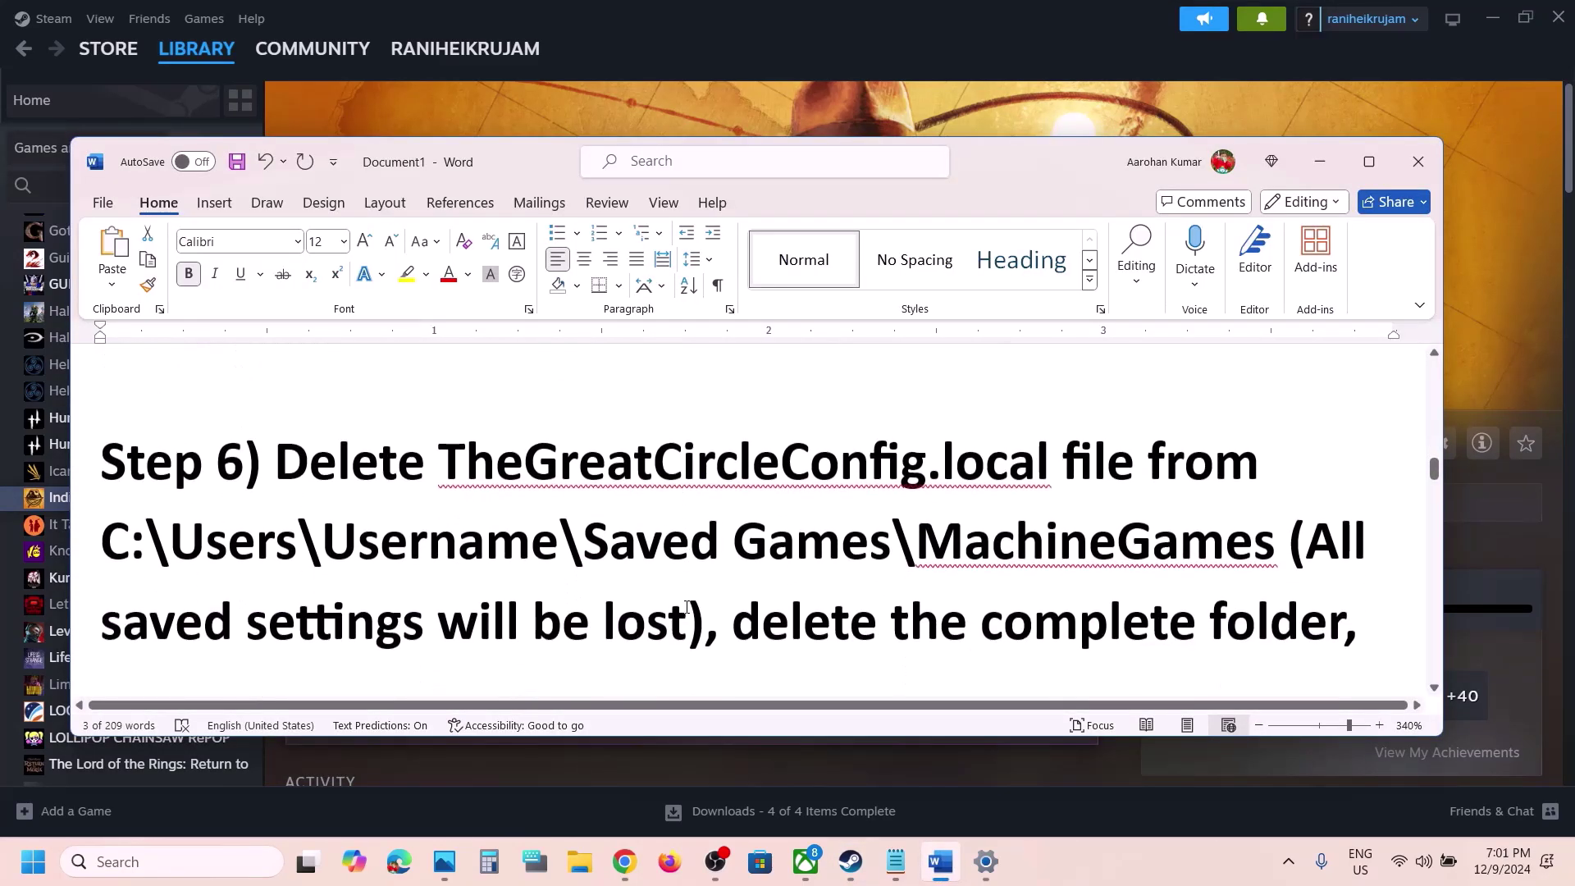
click(1368, 162)
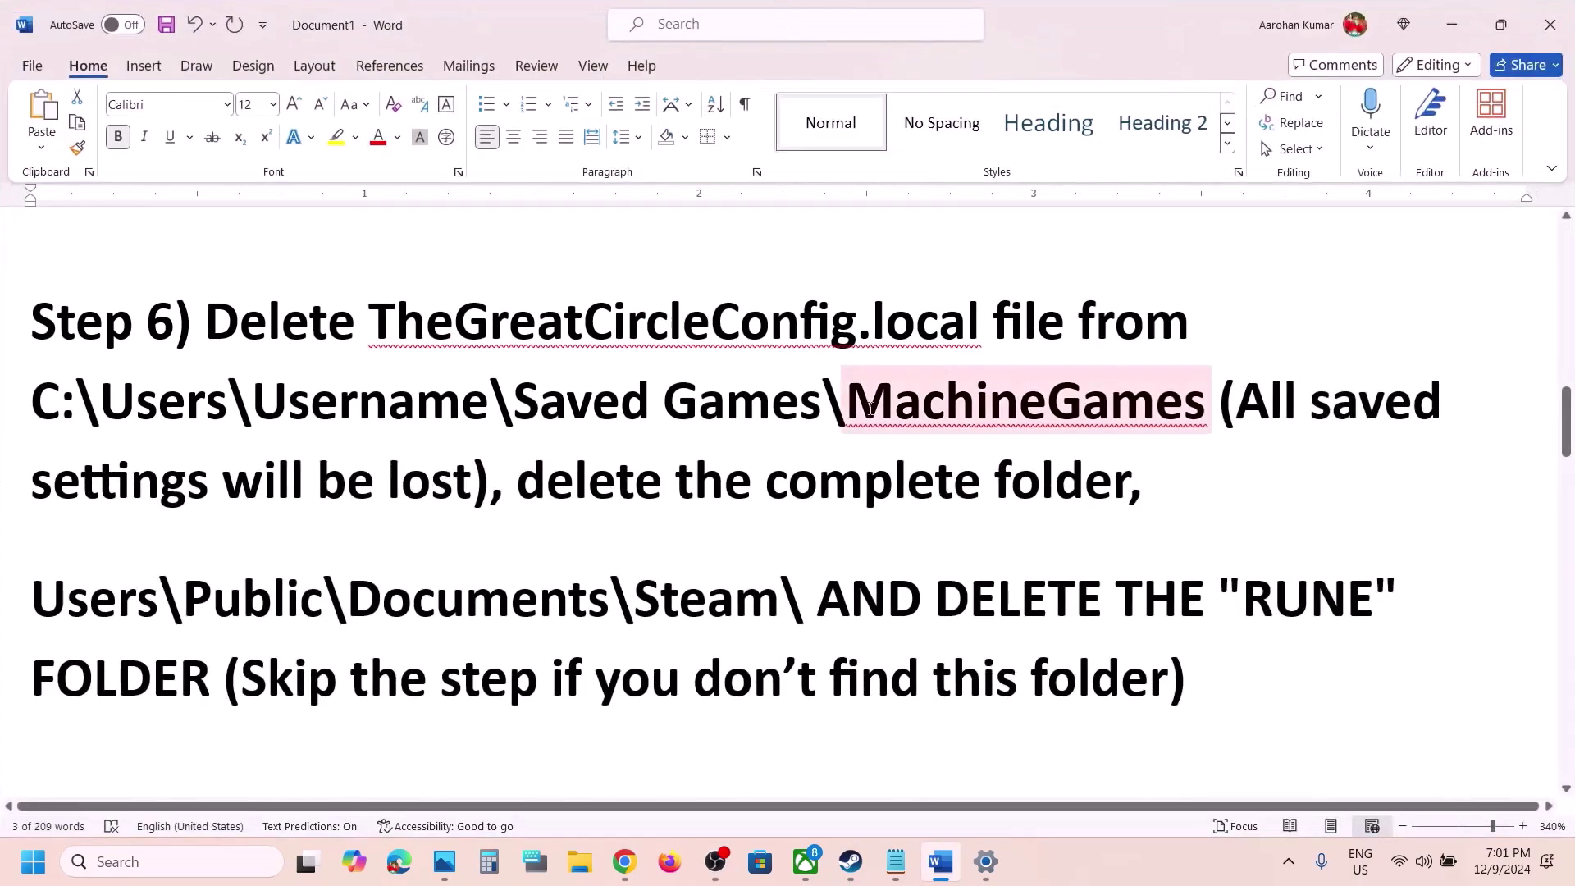
drag(1005, 326, 1006, 327)
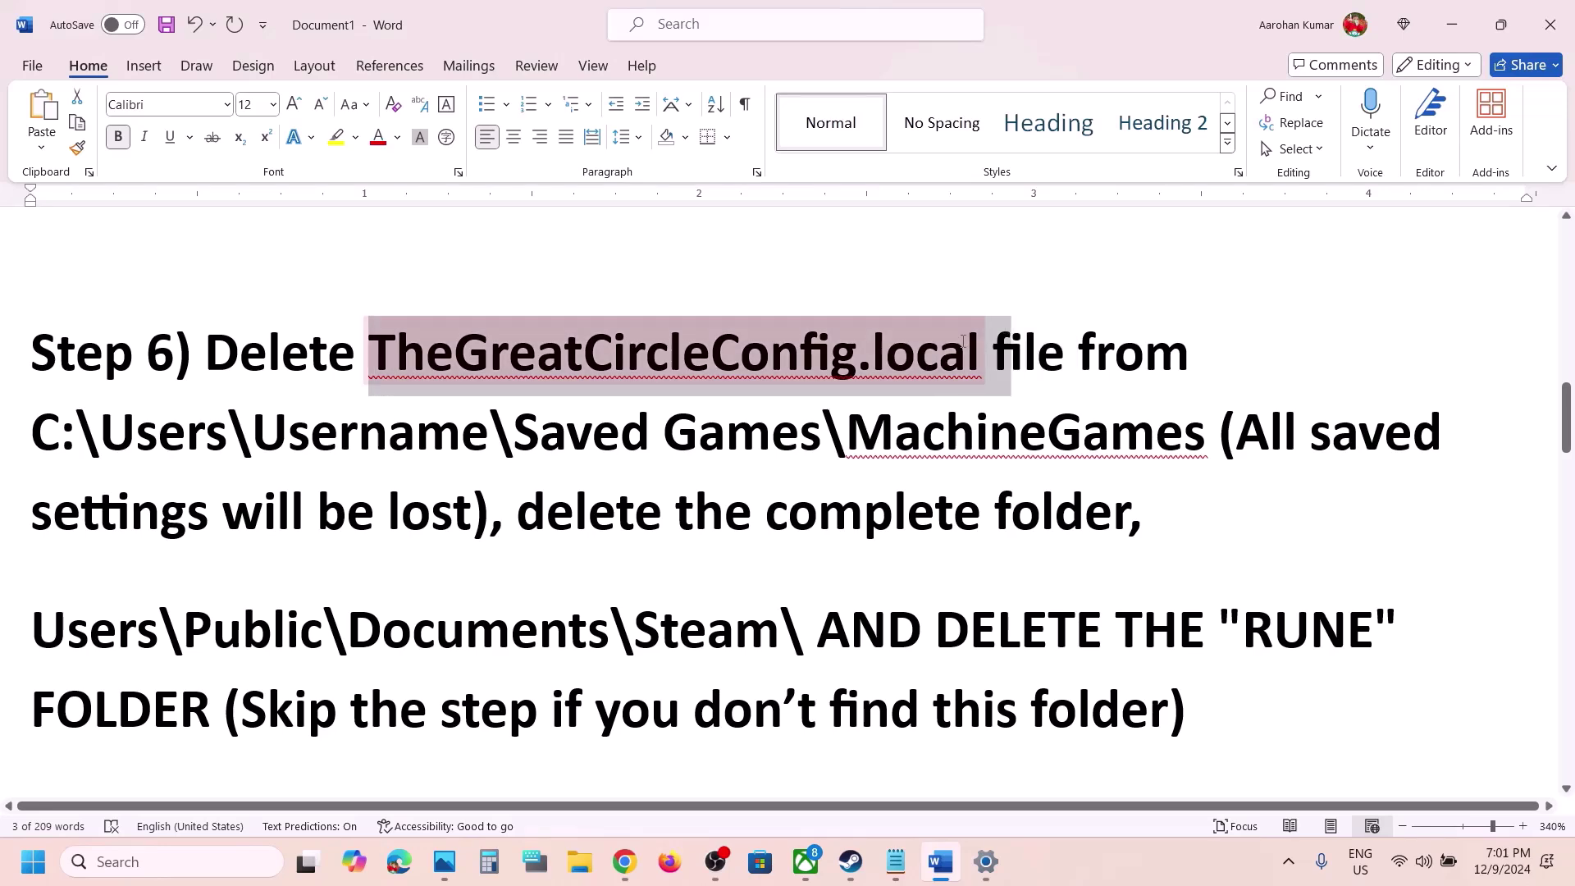
- Switch to File Explorer and open the account's profile folder under C:\Users
click(579, 862)
click(78, 466)
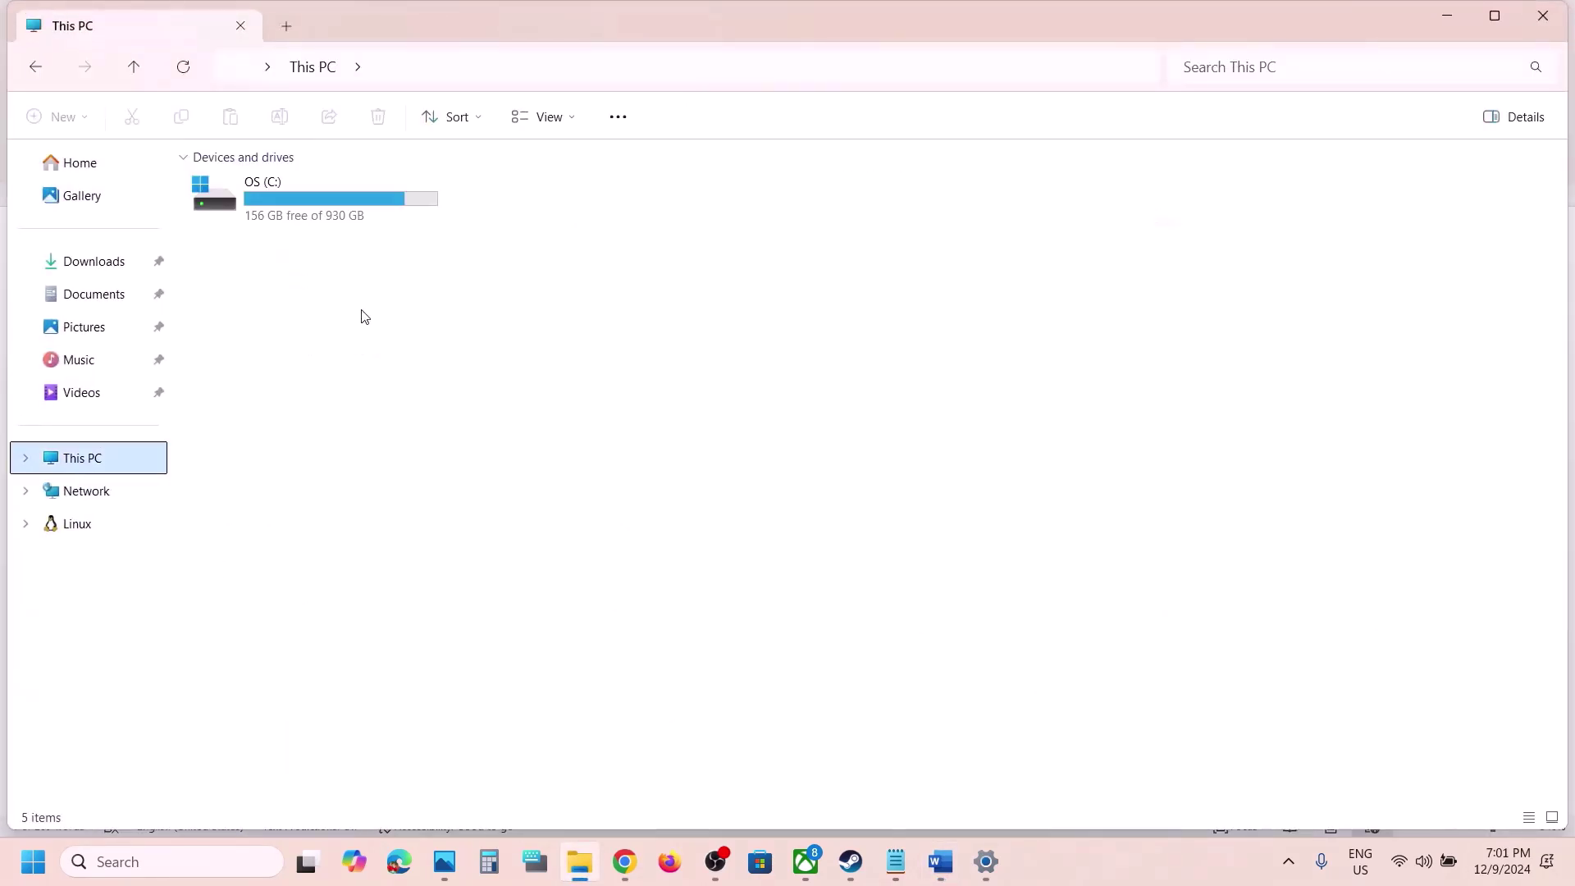
double_click(343, 213)
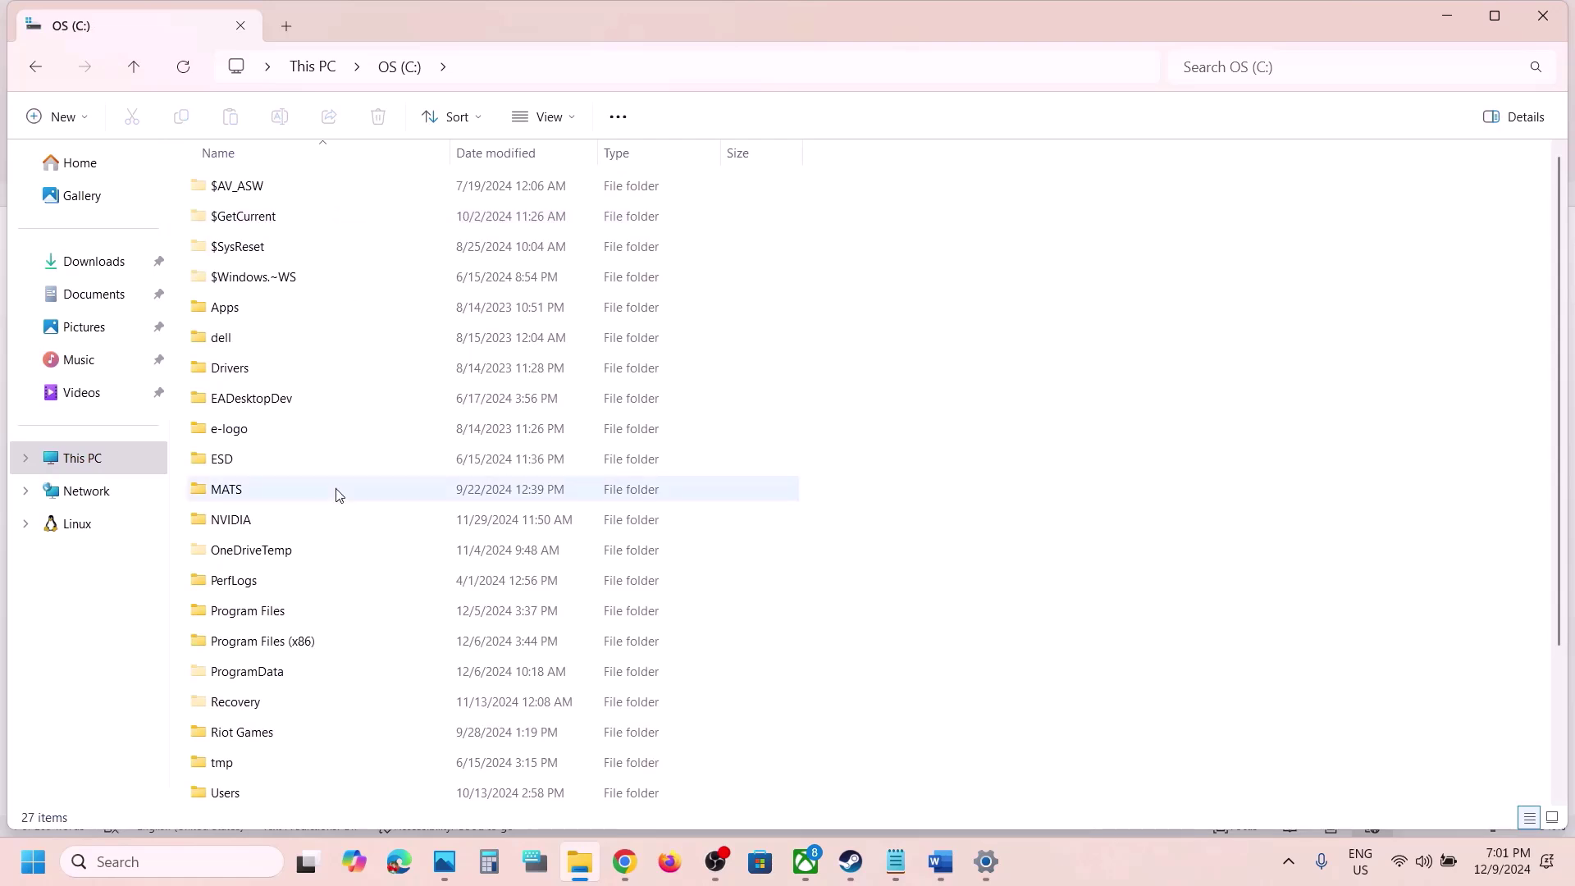
scroll(333, 496, down, 2)
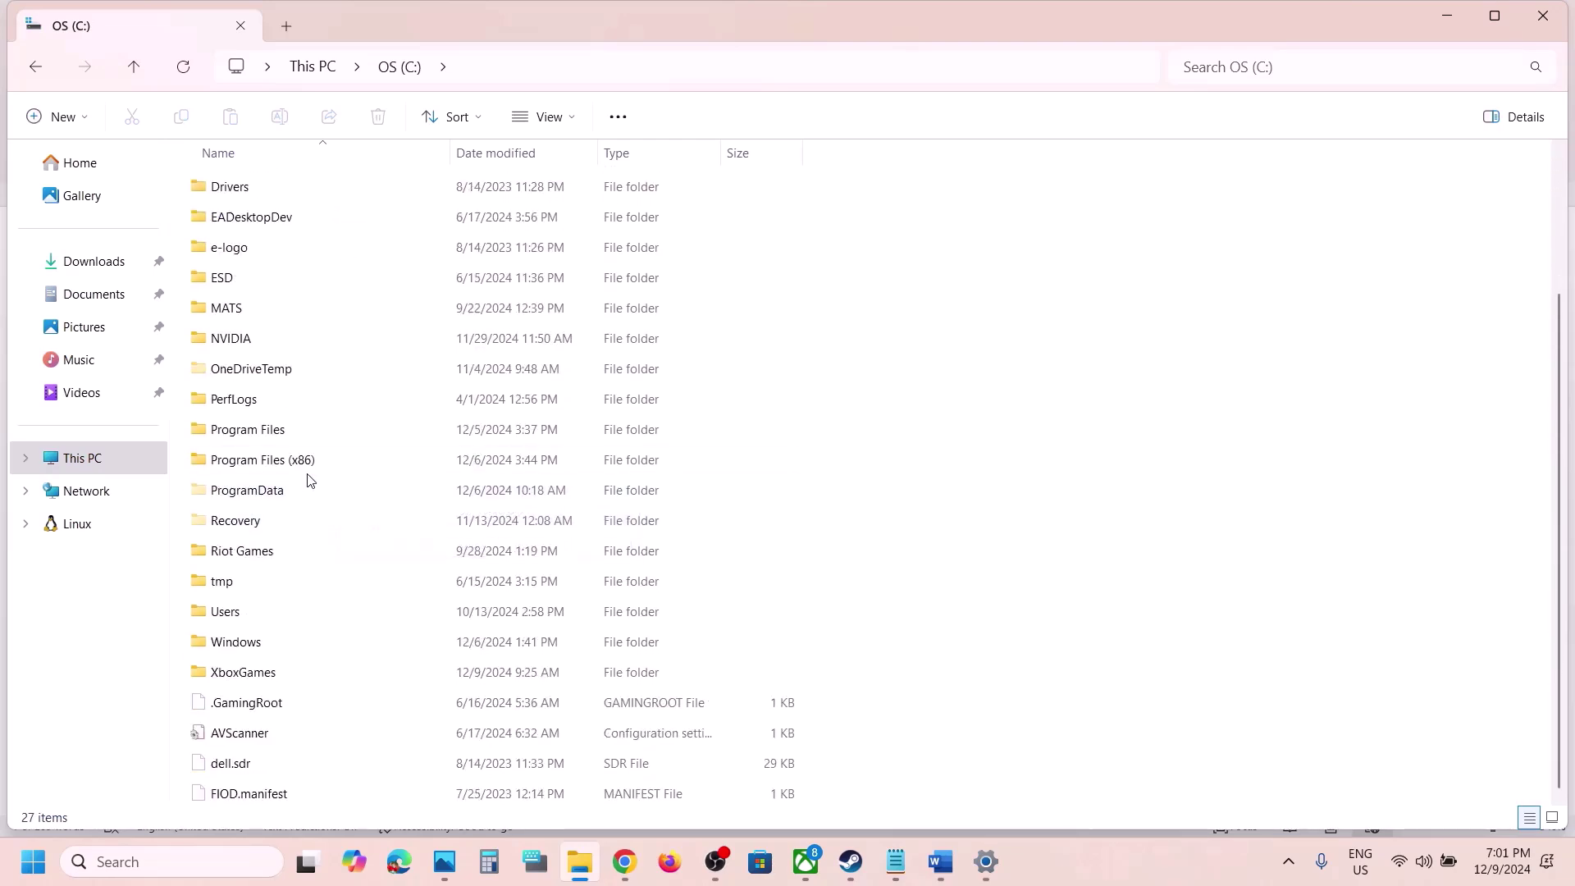
double_click(236, 612)
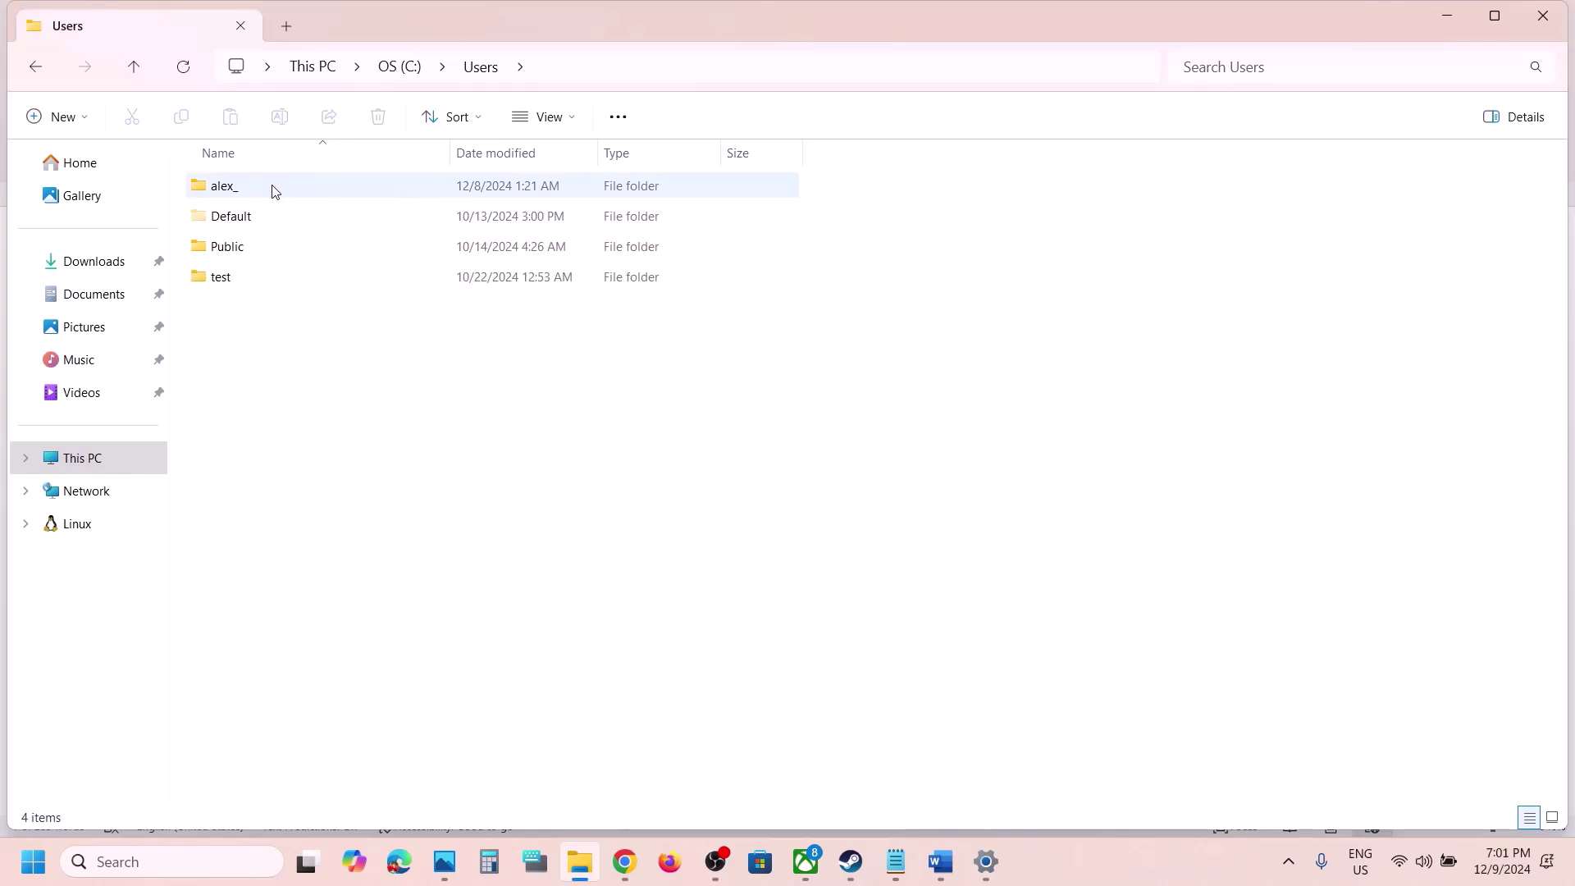
double_click(273, 187)
- Open the base folder inside Saved Games\MachineGames\TheGreatCircle
scroll(332, 513, down, 3)
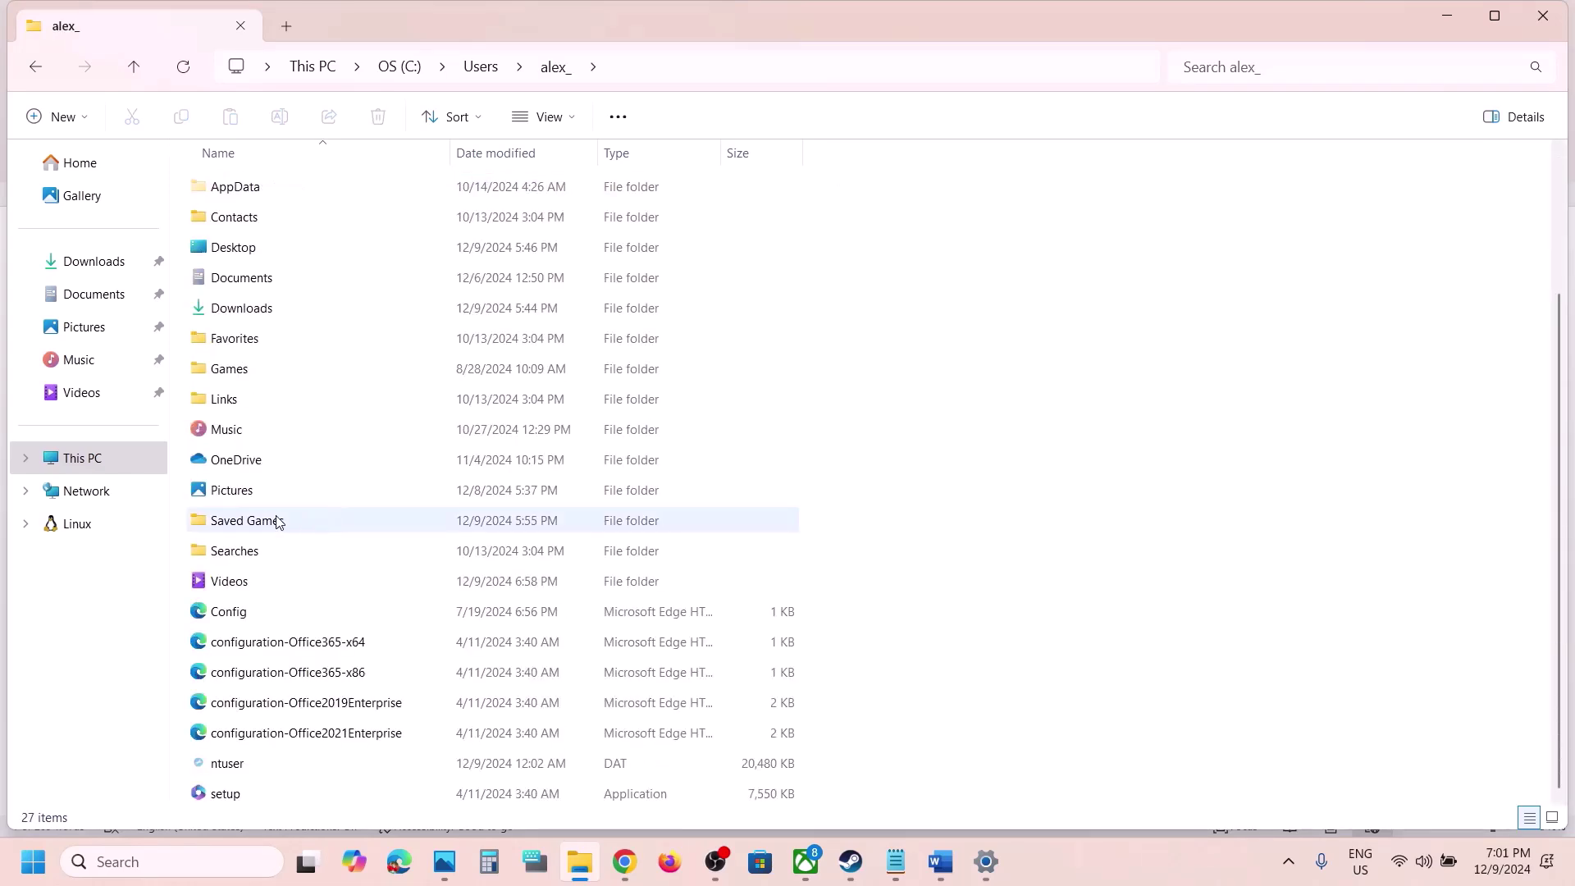
double_click(247, 530)
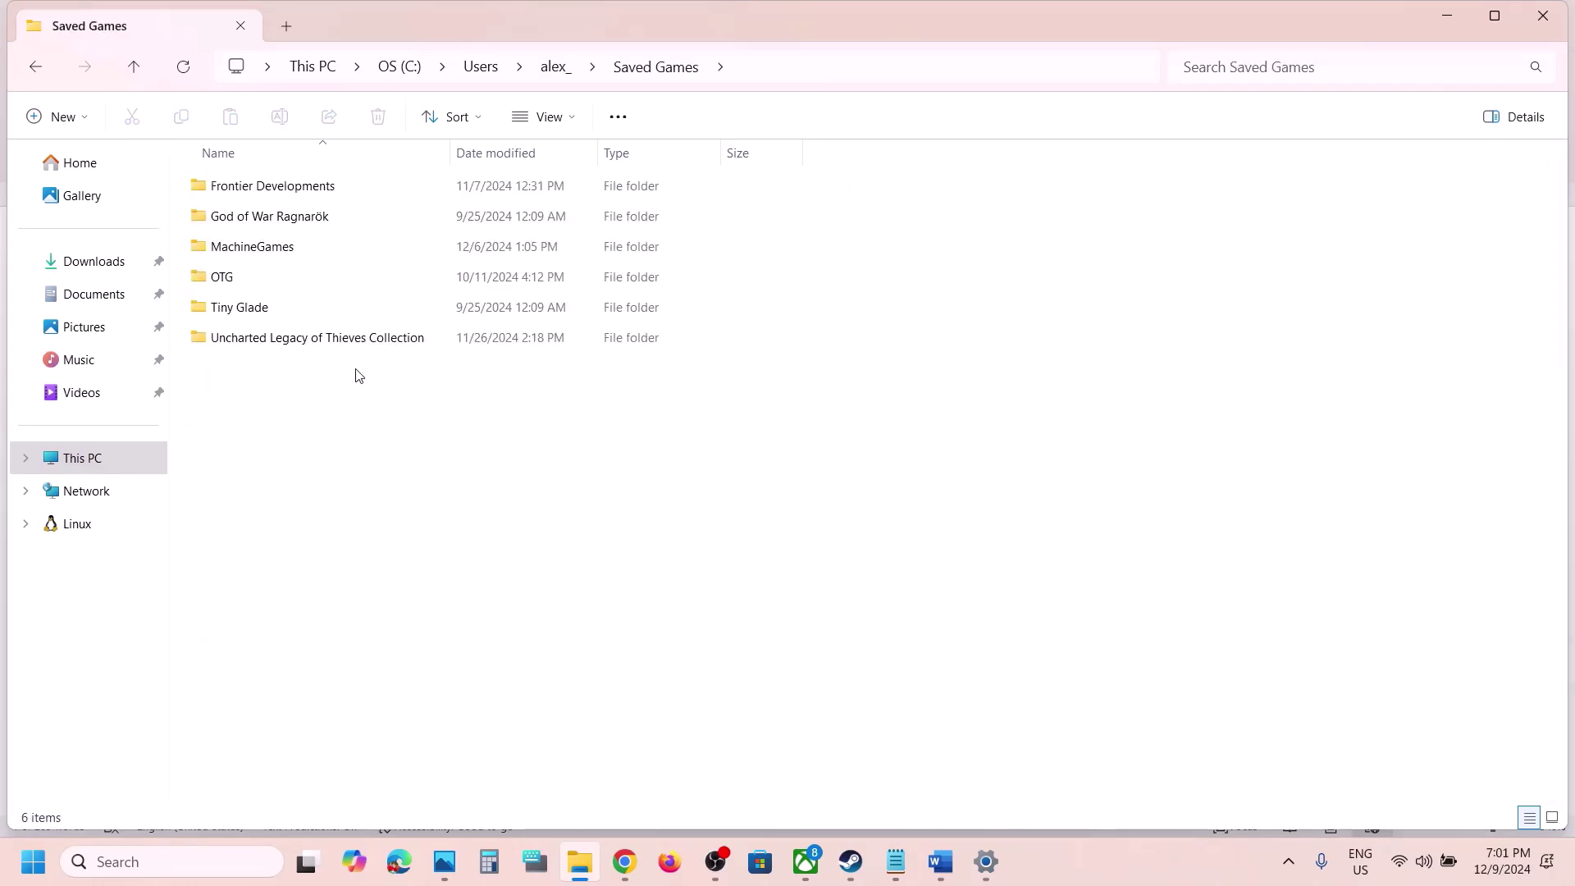
double_click(273, 250)
click(287, 188)
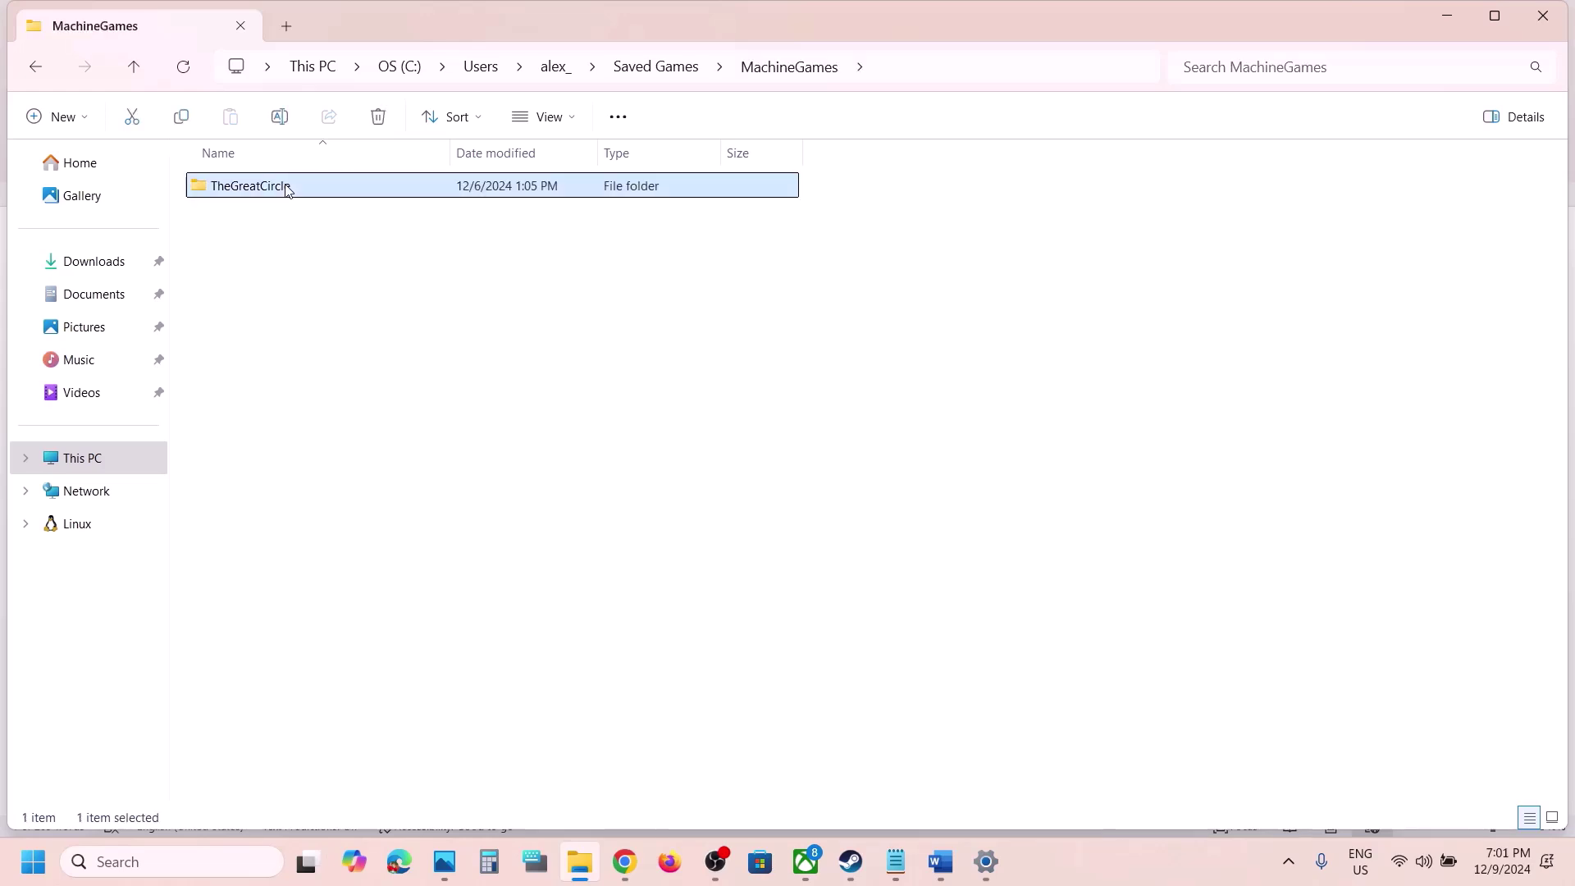
double_click(287, 189)
double_click(274, 188)
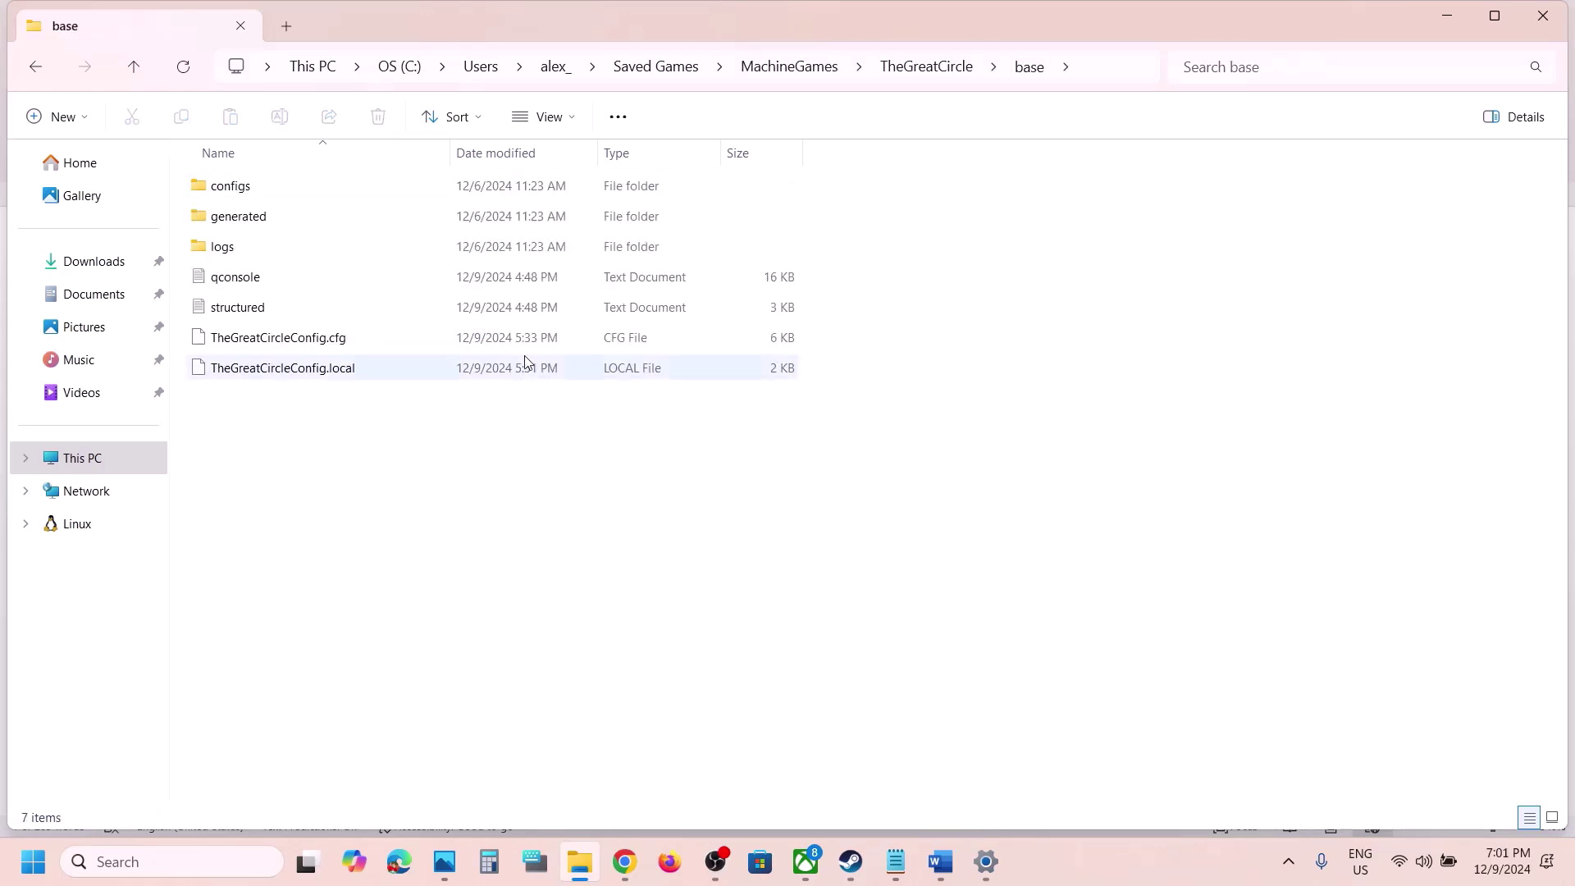
- Check the file name against Step 6 of the notes and delete TheGreatCircleConfig.local from the base folder
click(371, 376)
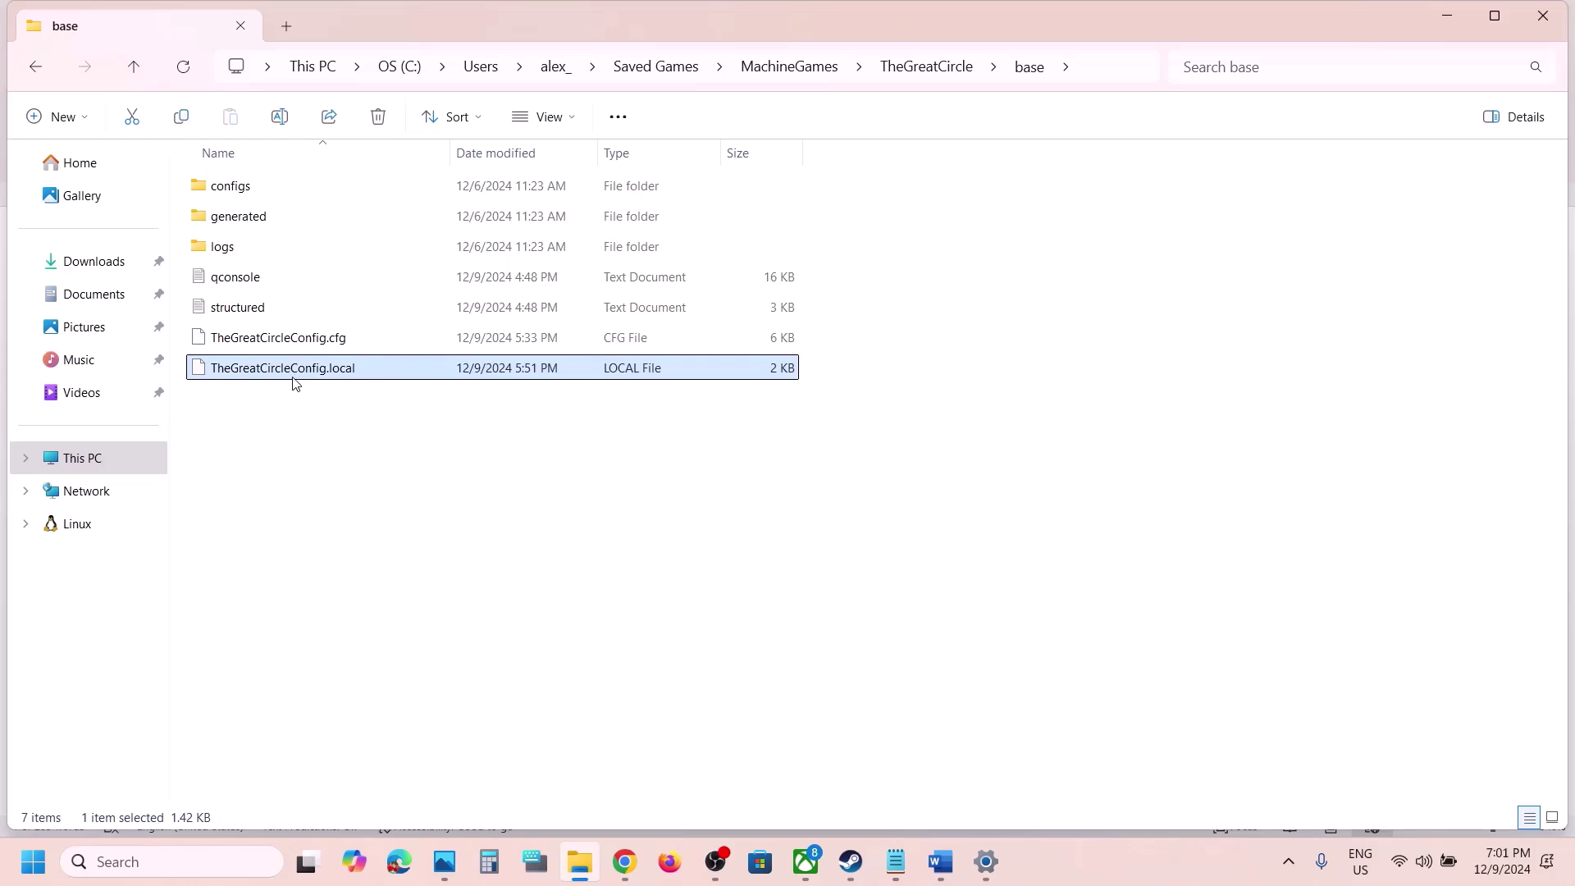
click(938, 876)
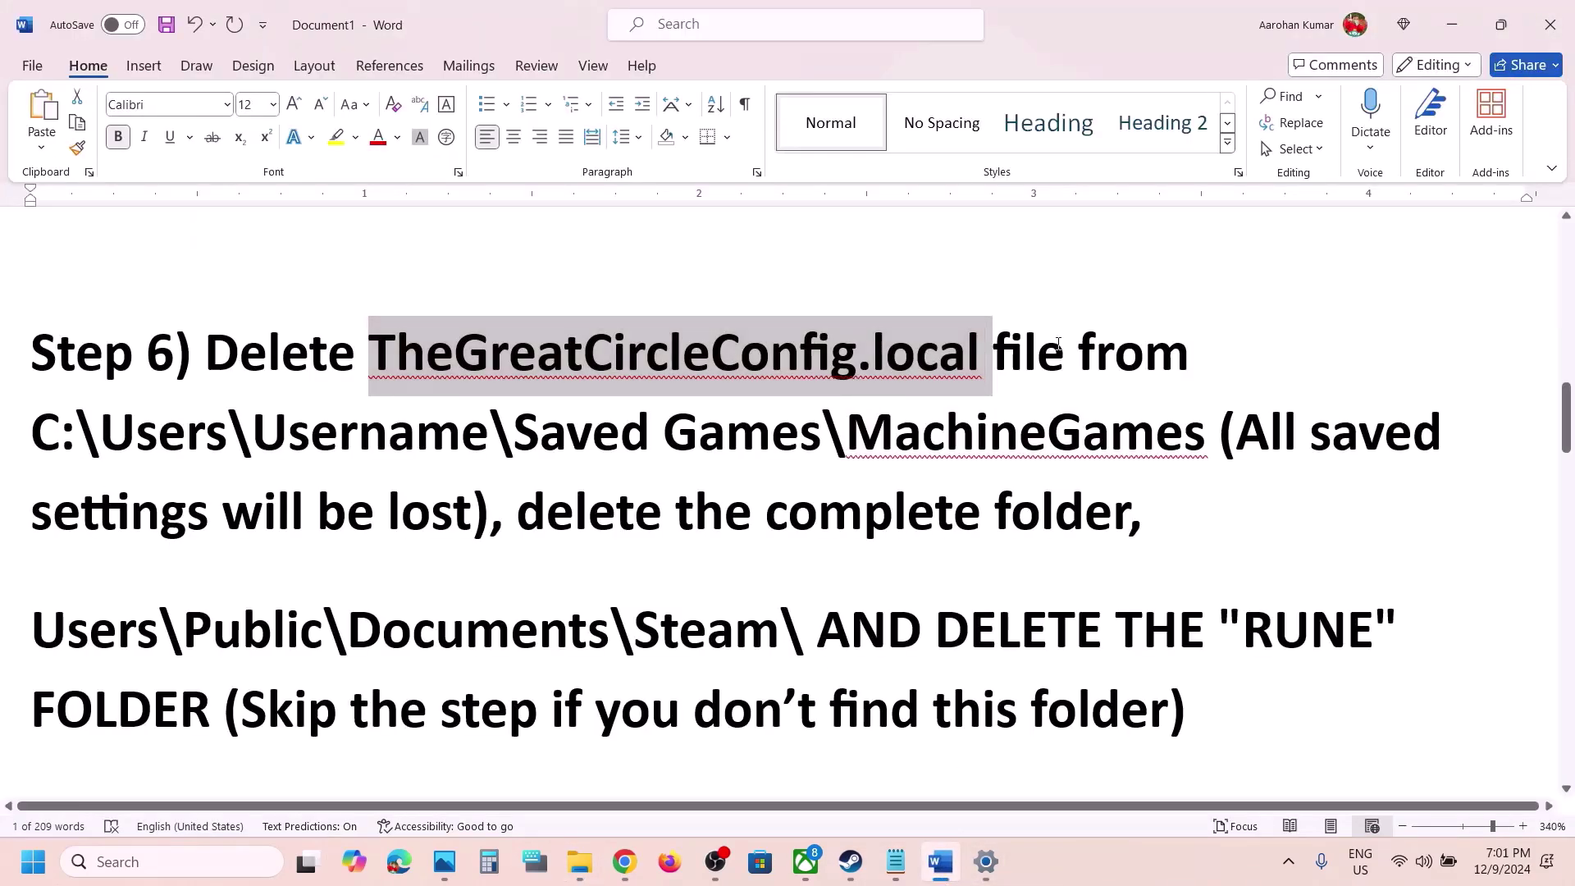
click(1452, 24)
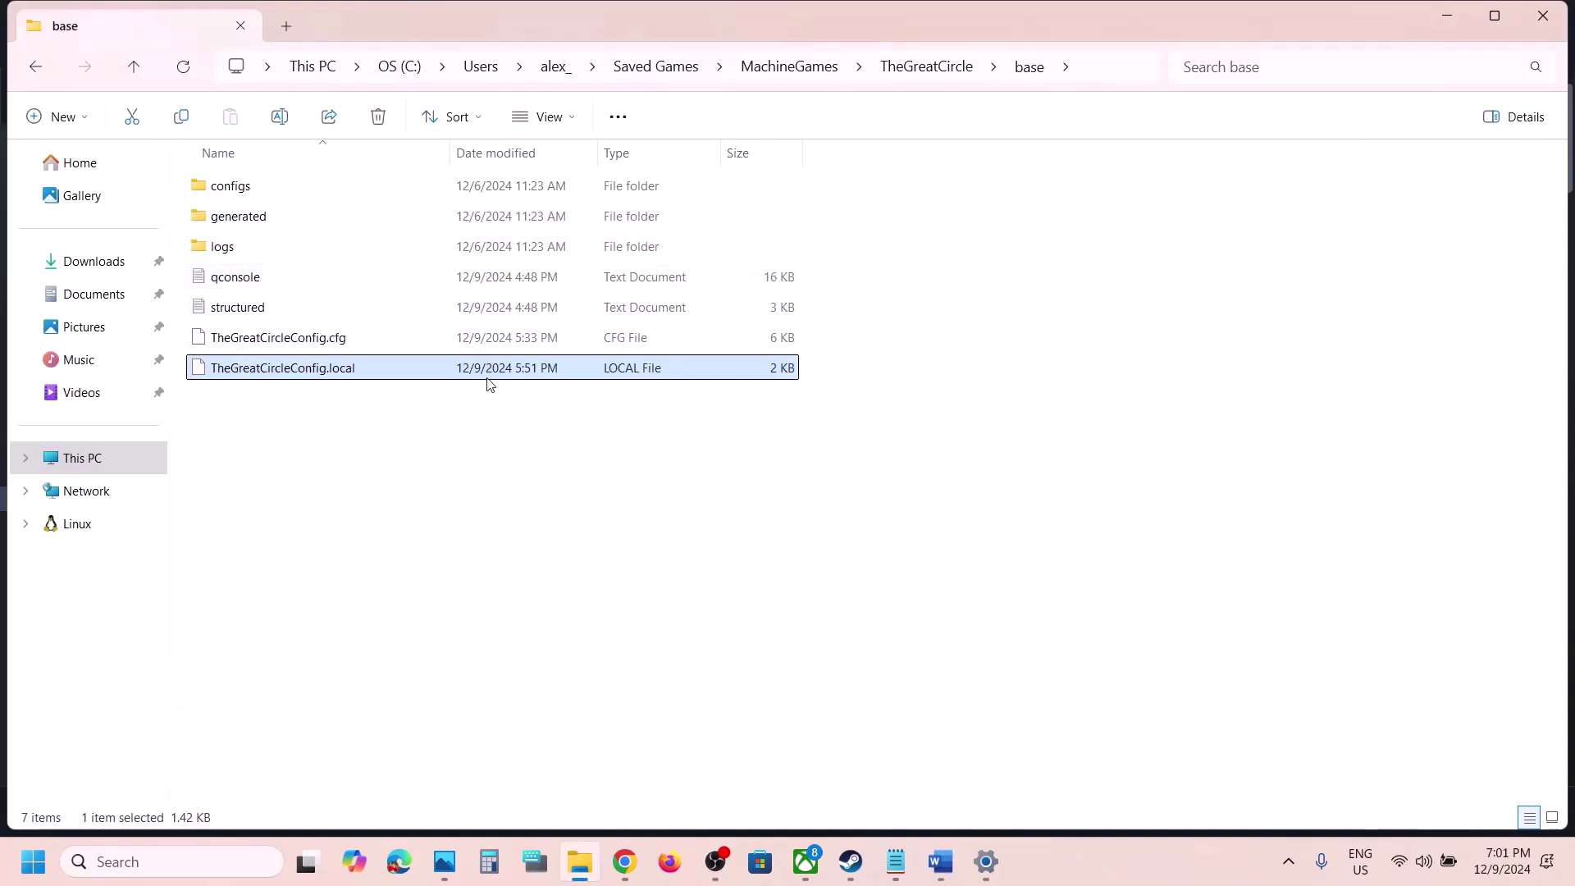
right_click(374, 374)
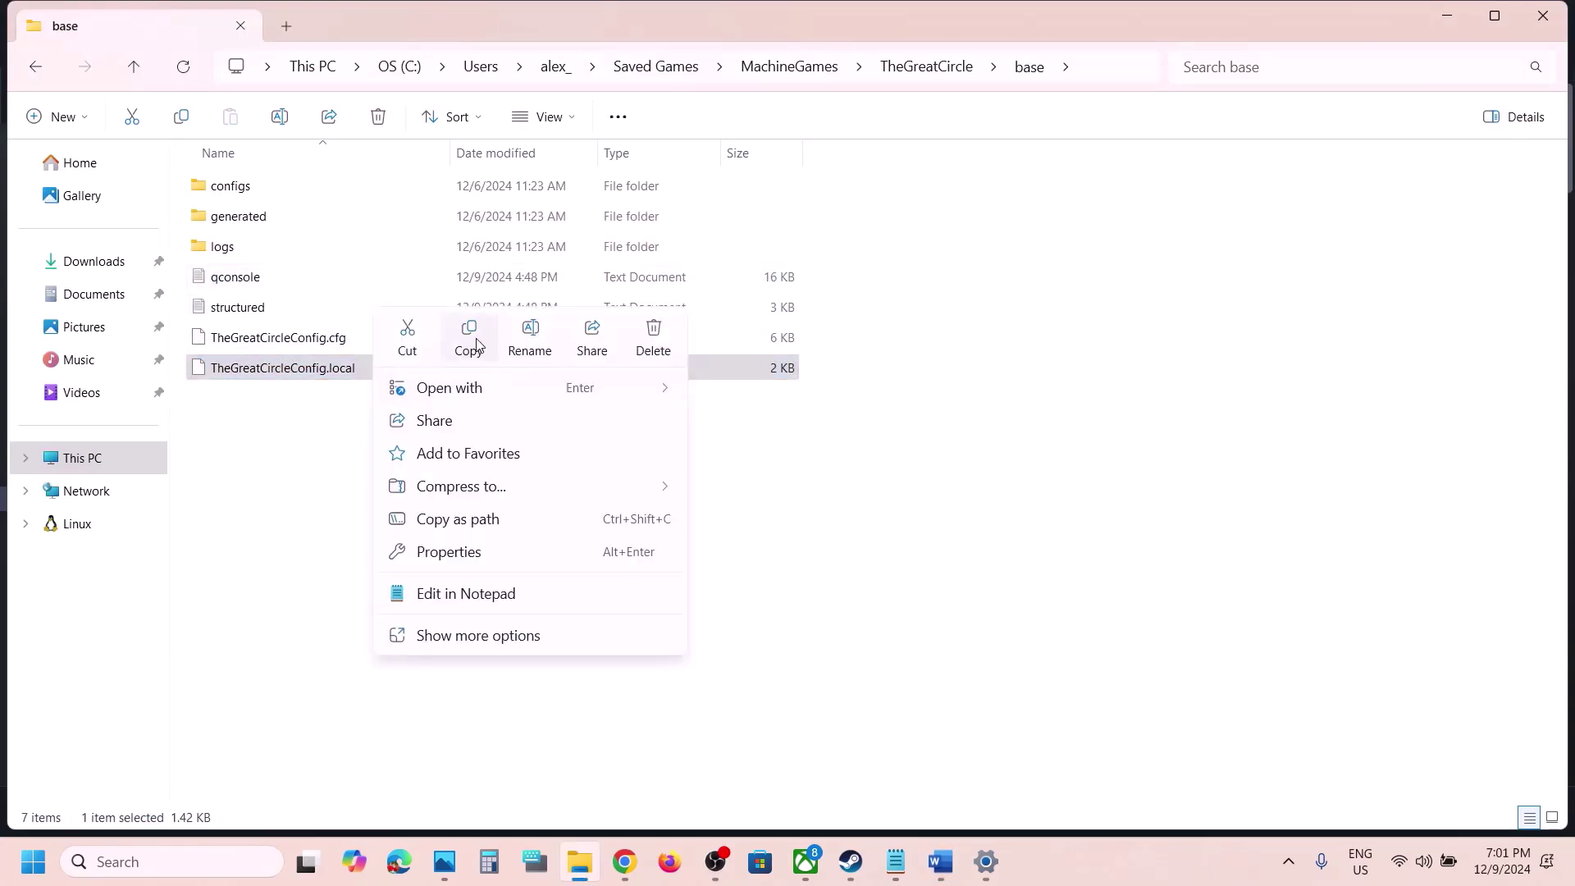
click(283, 379)
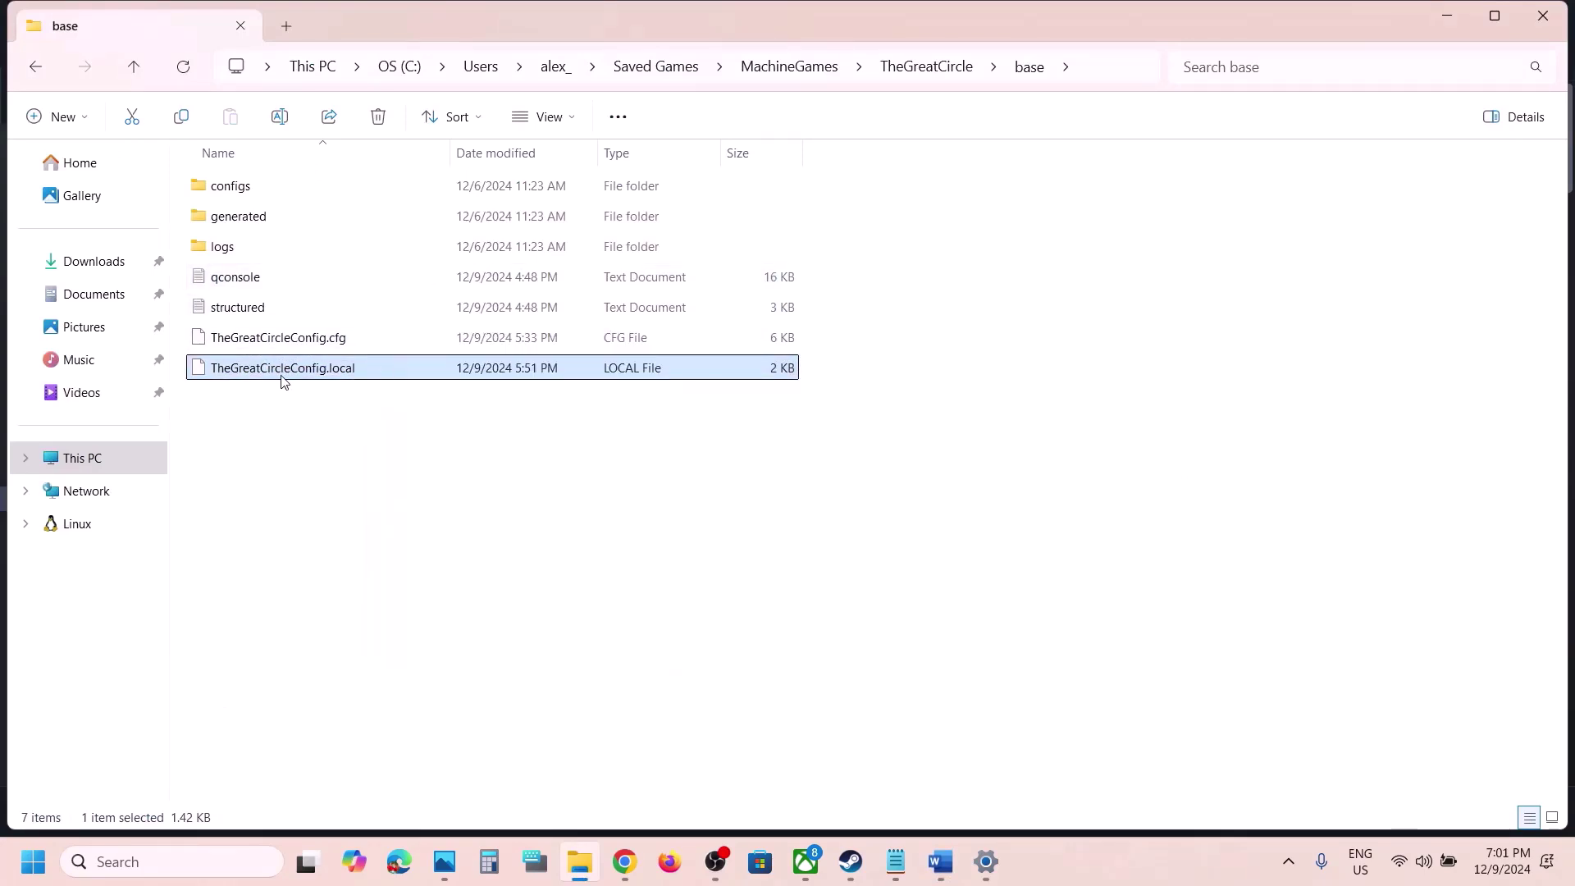
right_click(332, 370)
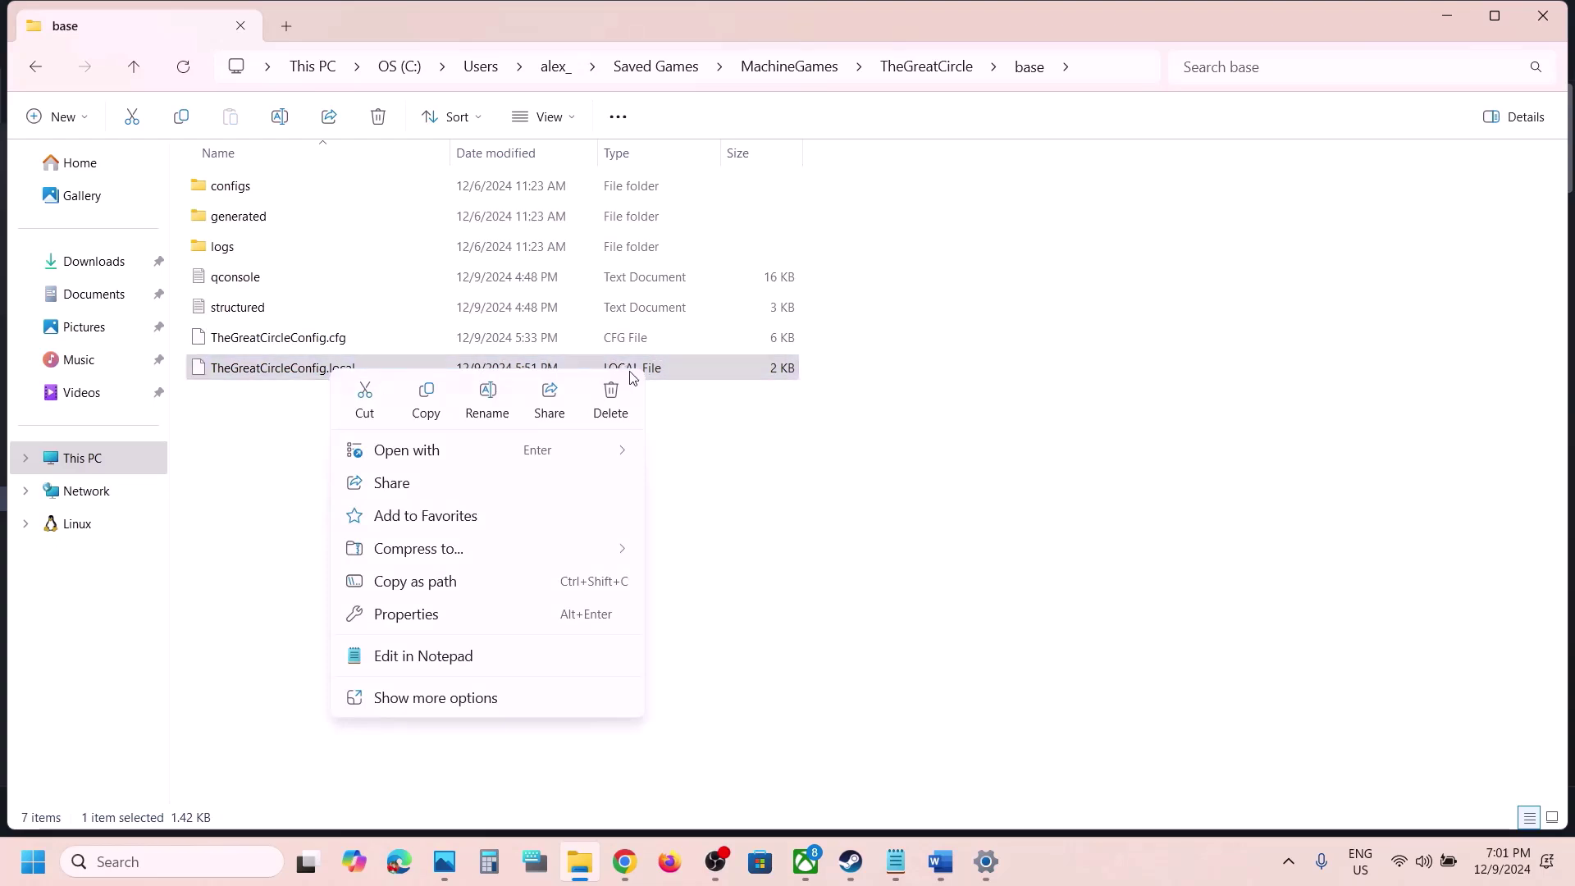
click(611, 398)
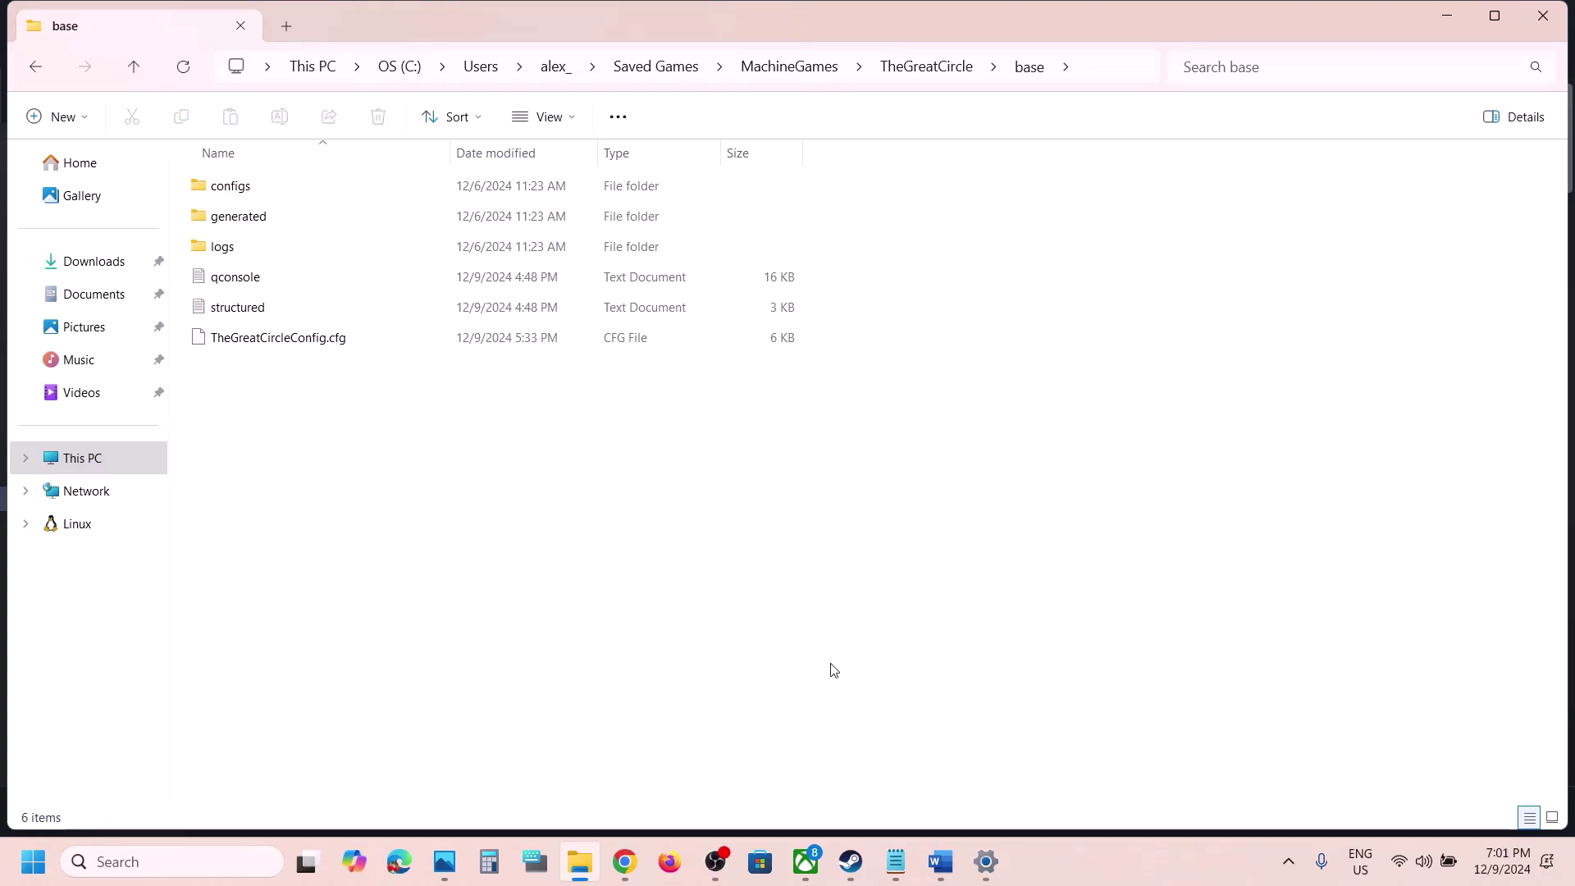
- Check the game's page in Steam, and highlight "delete the complete folder" in Step 6 of the Word notes
click(856, 880)
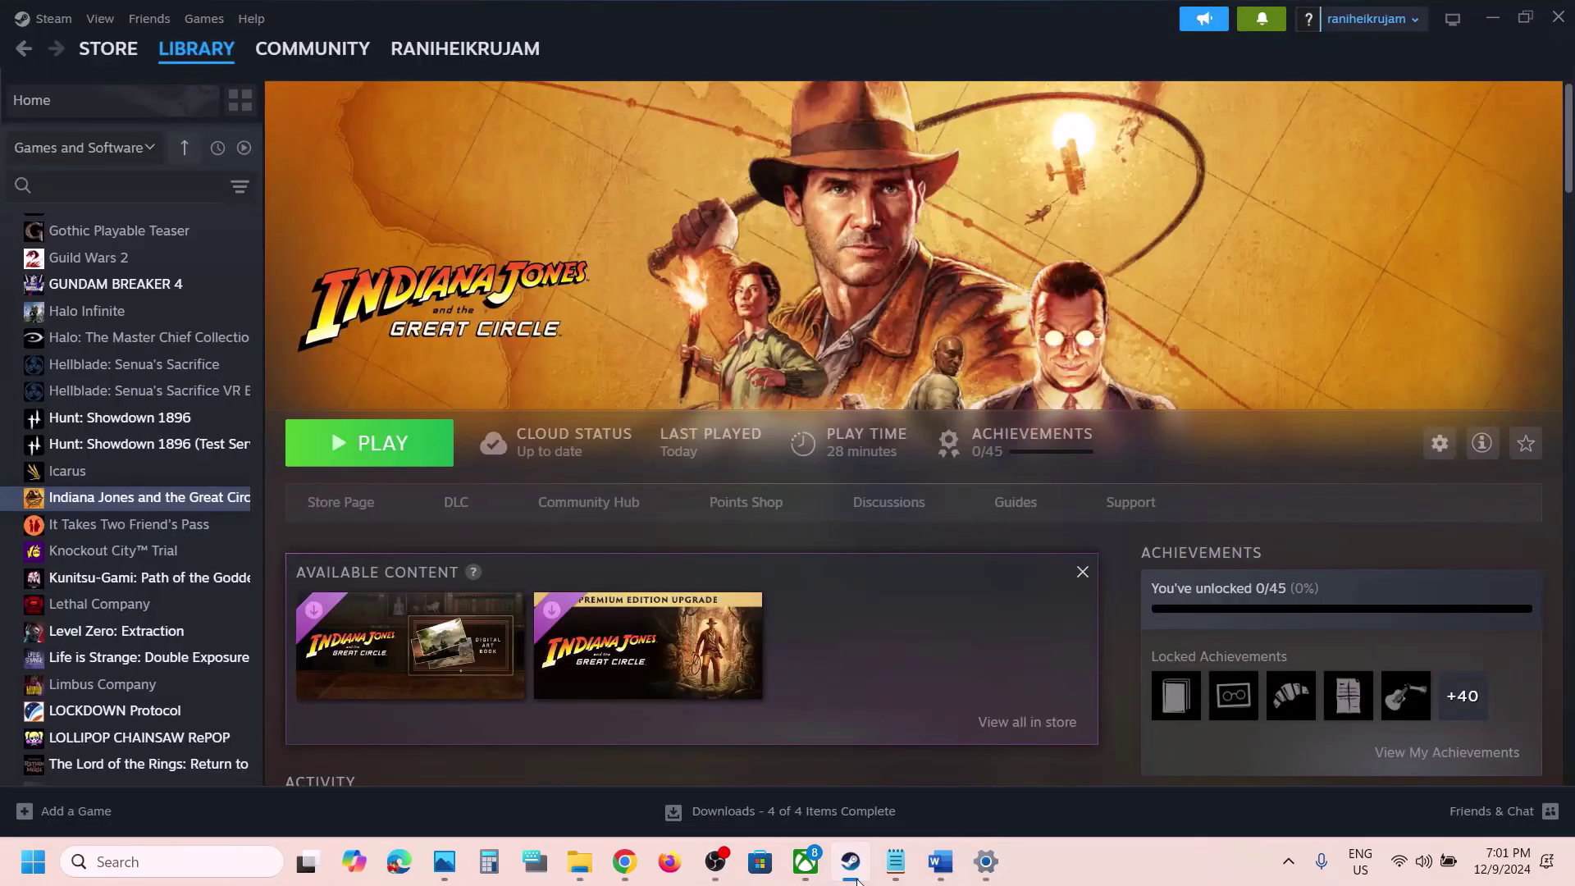
click(852, 861)
click(940, 861)
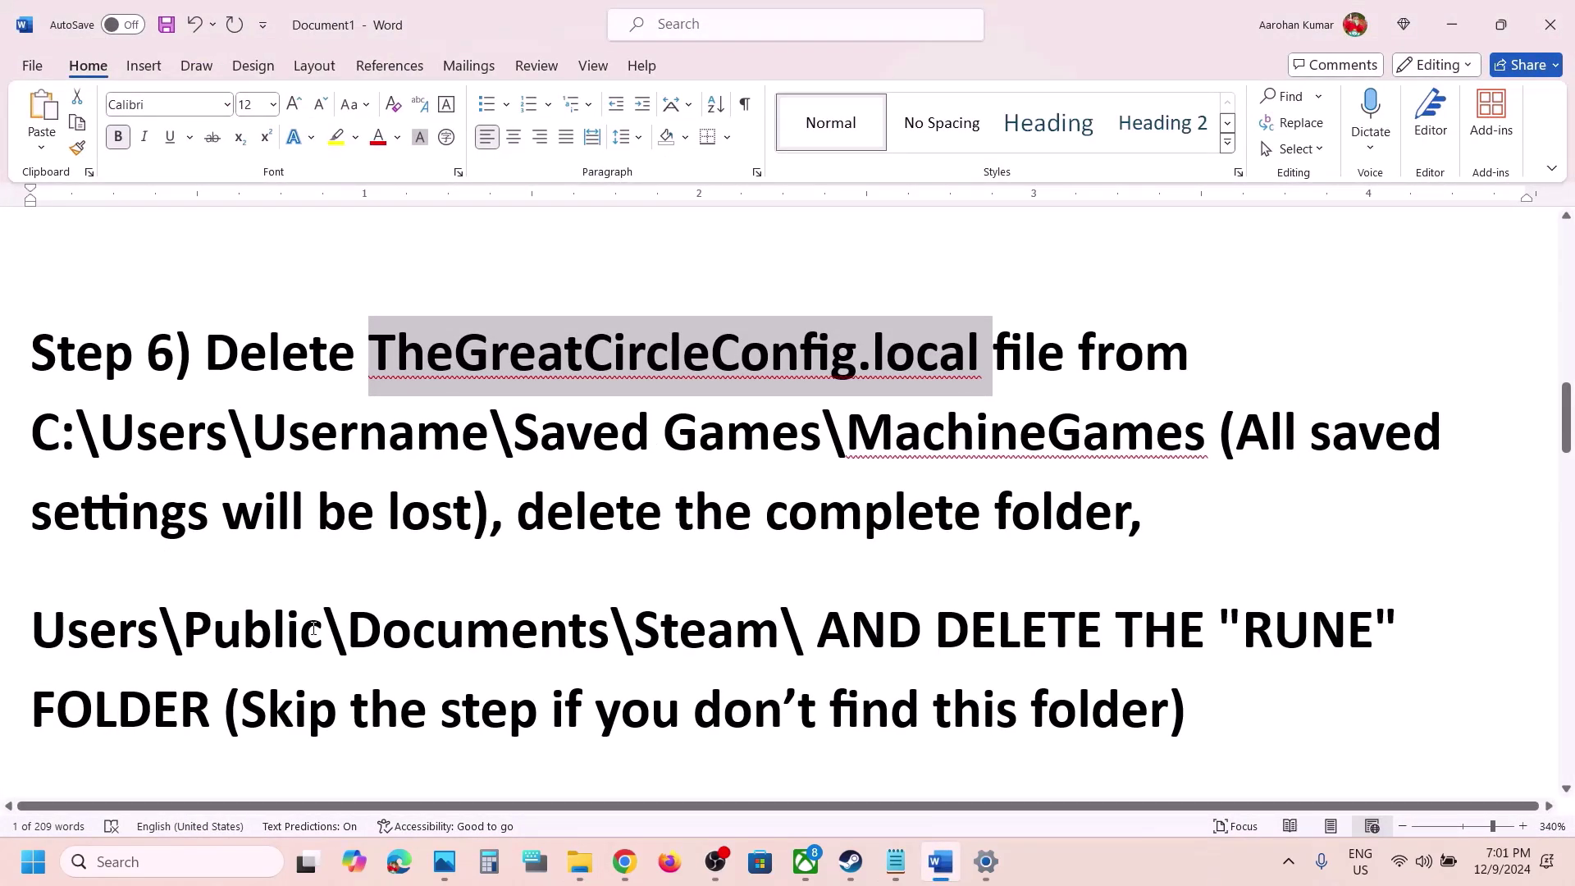
drag(527, 512, 1128, 513)
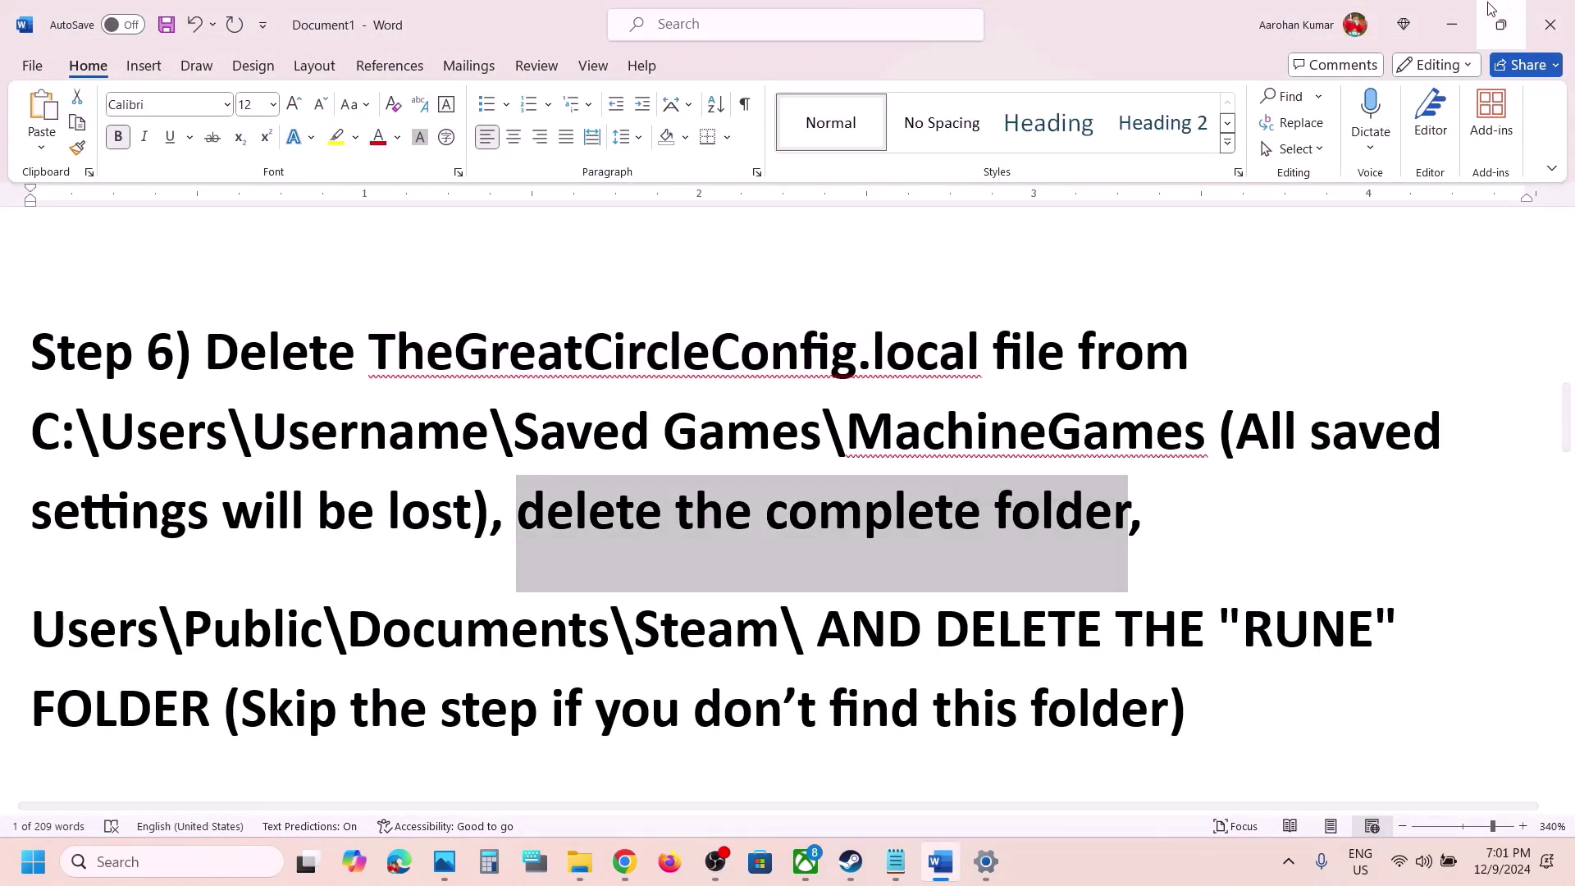
- Locate the MachineGames folder in Saved Games in File Explorer, view its available file actions, and return to Step 6 of the Word notes
key(alt+Tab)
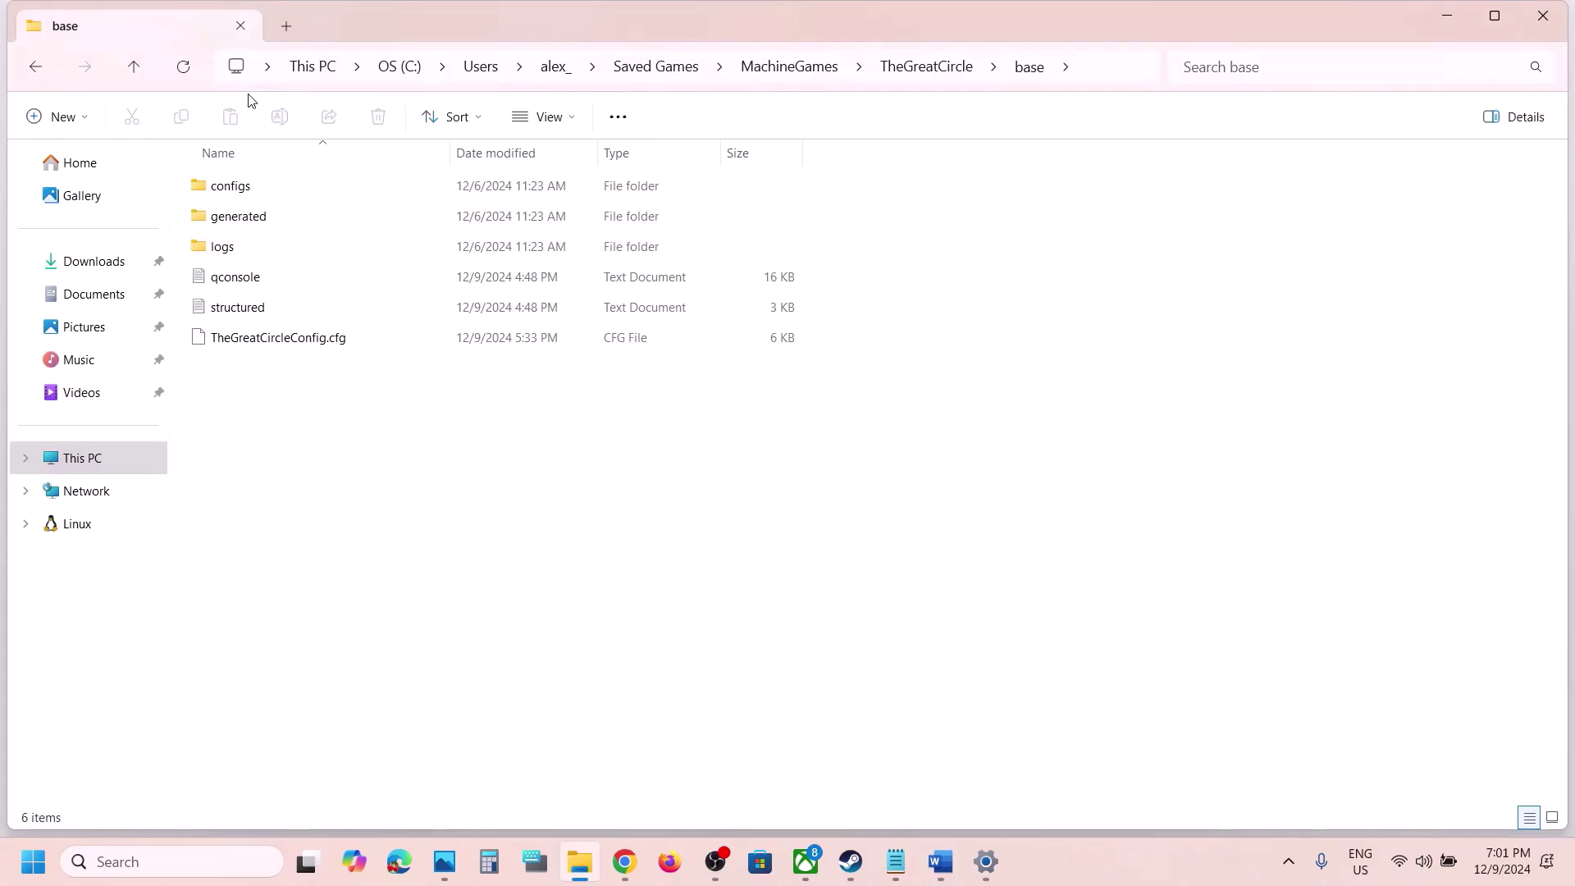
click(135, 71)
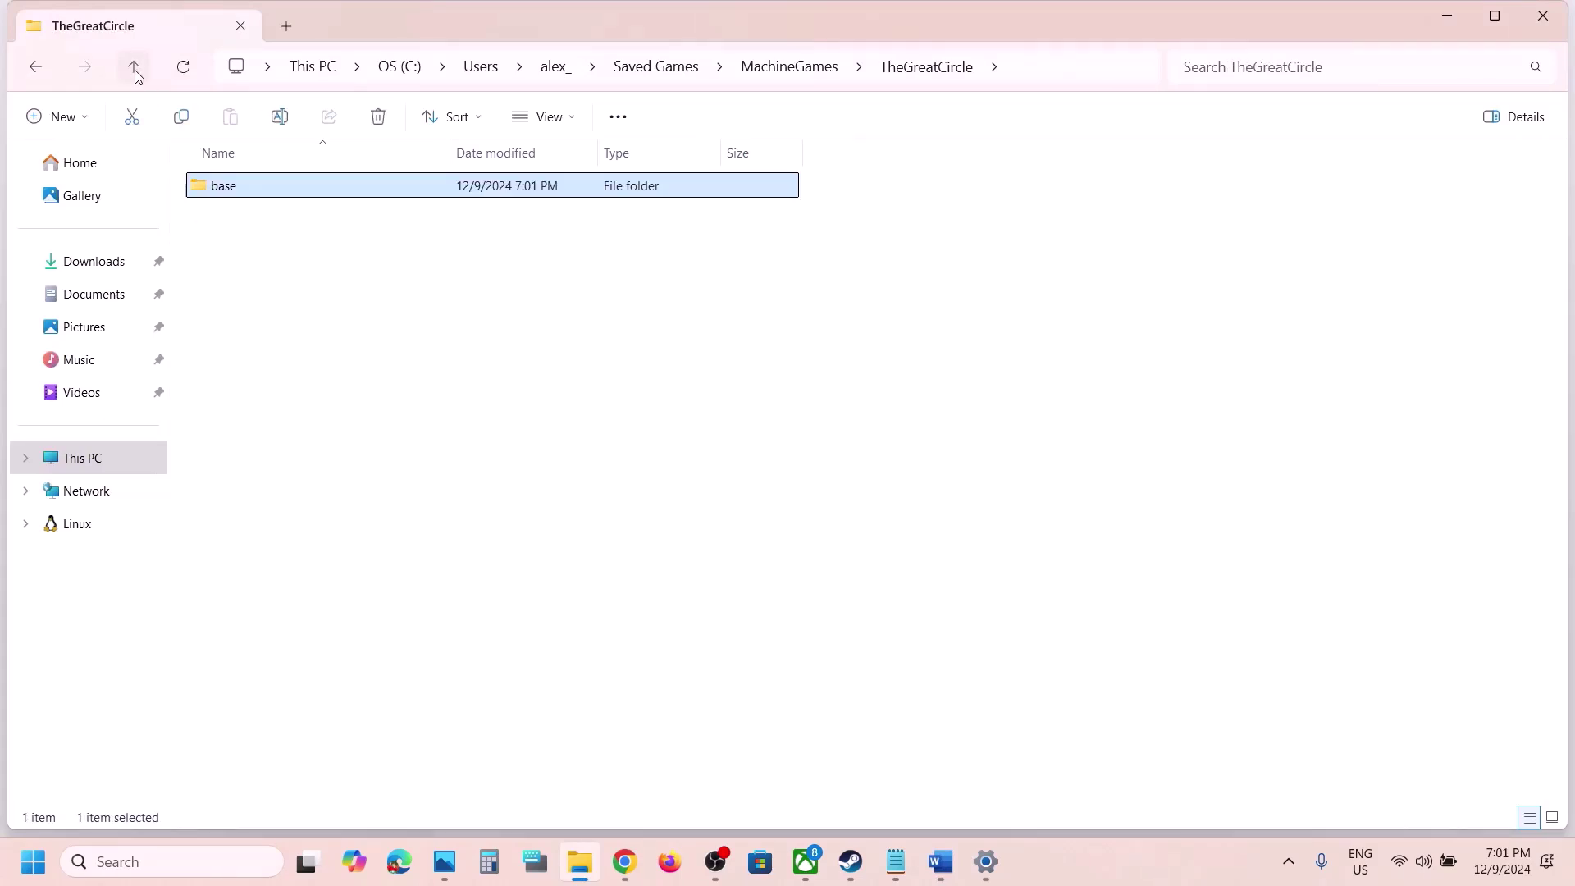
click(135, 70)
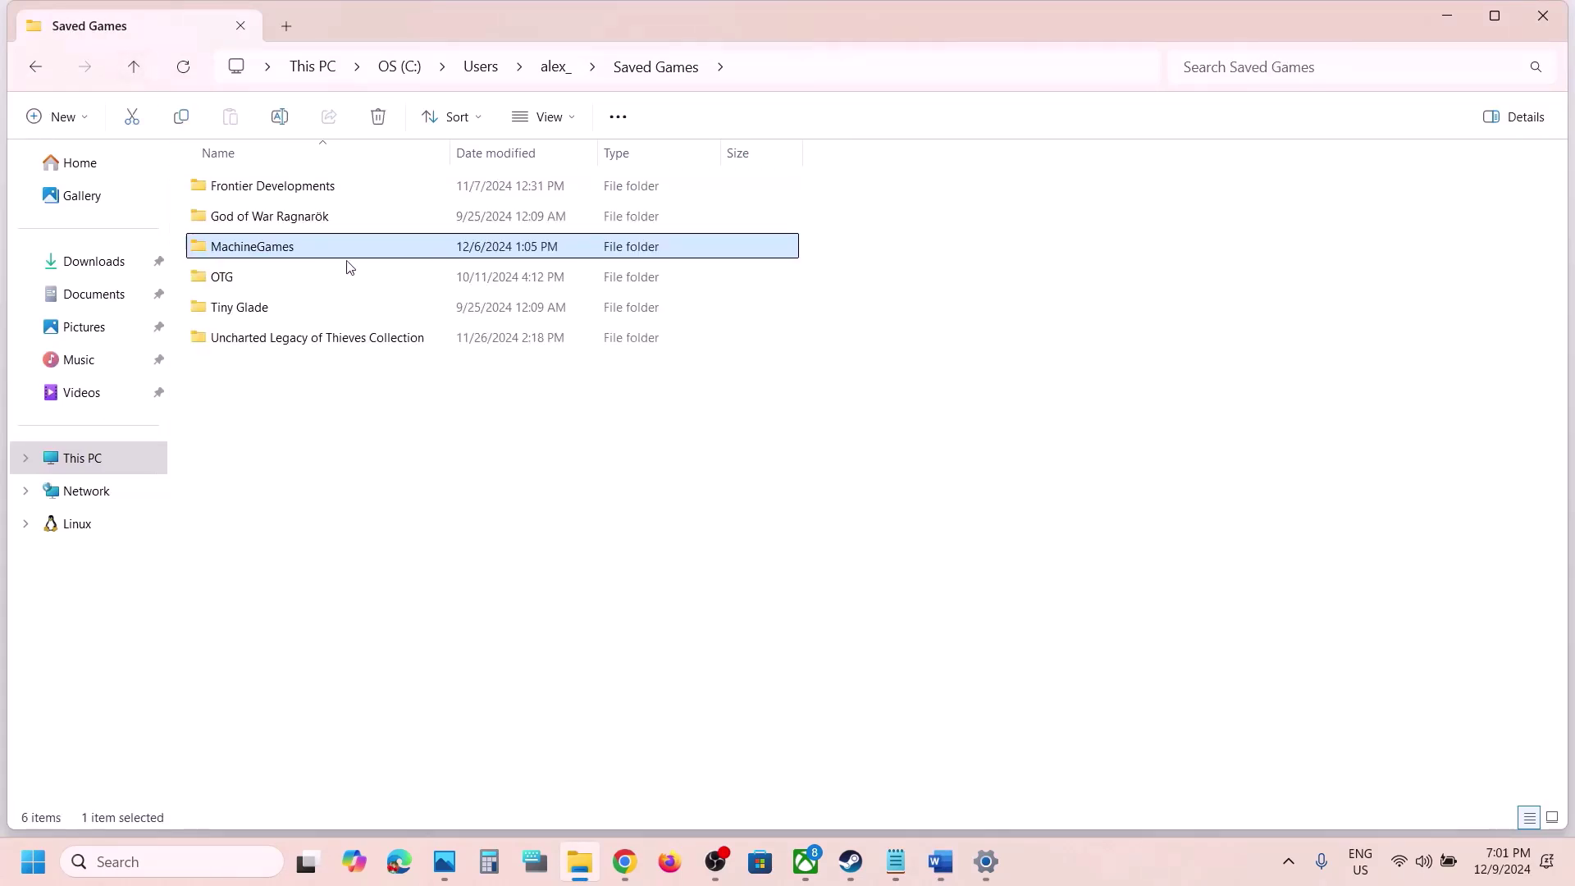
double_click(295, 249)
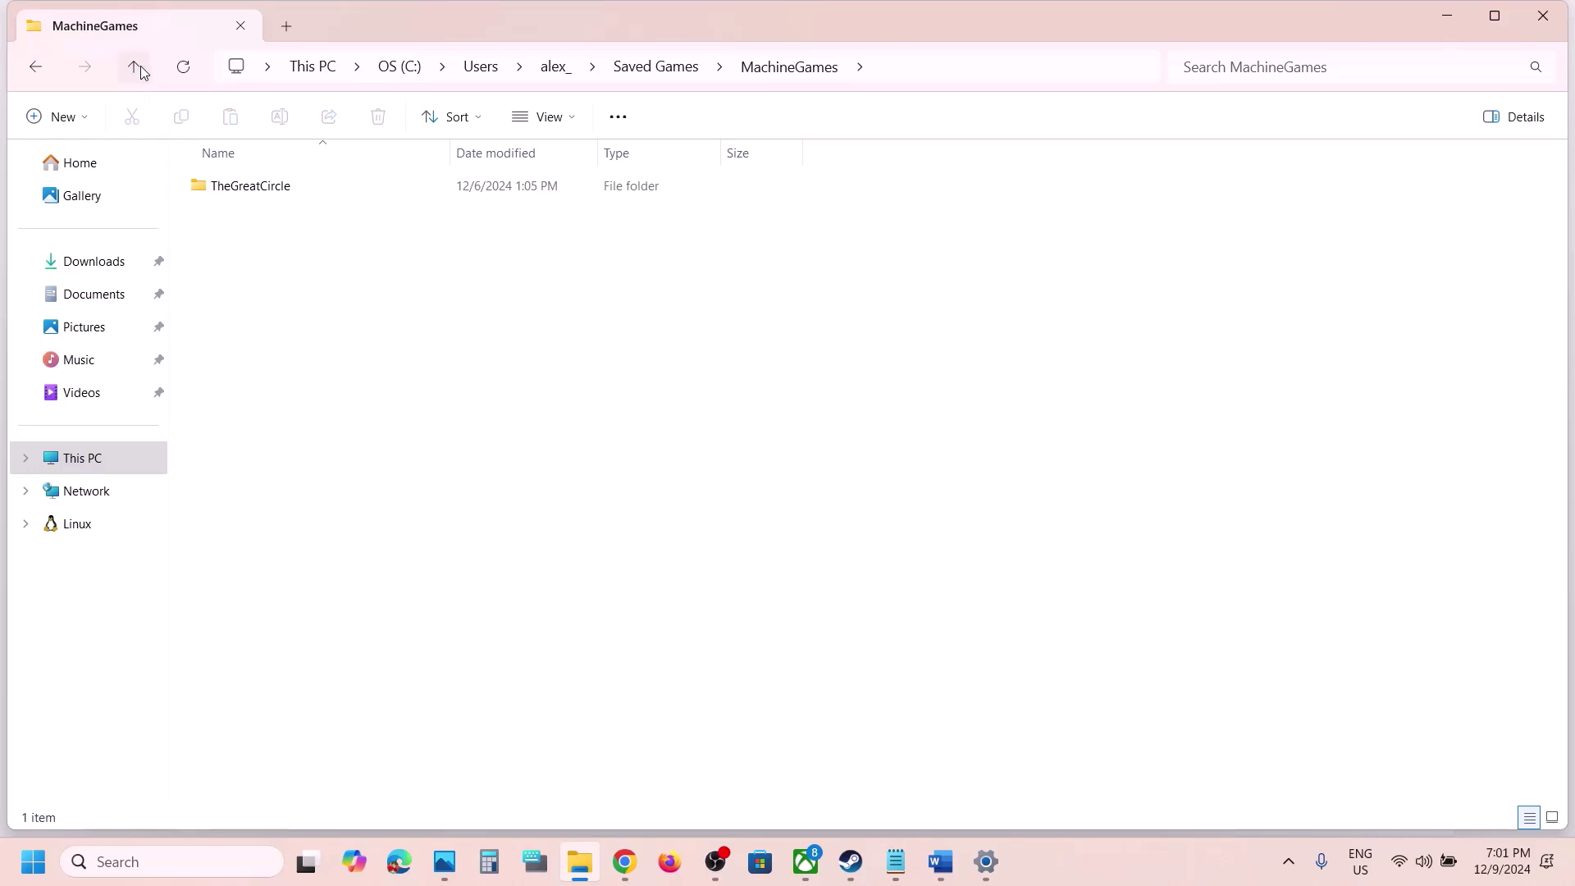
click(140, 66)
right_click(279, 250)
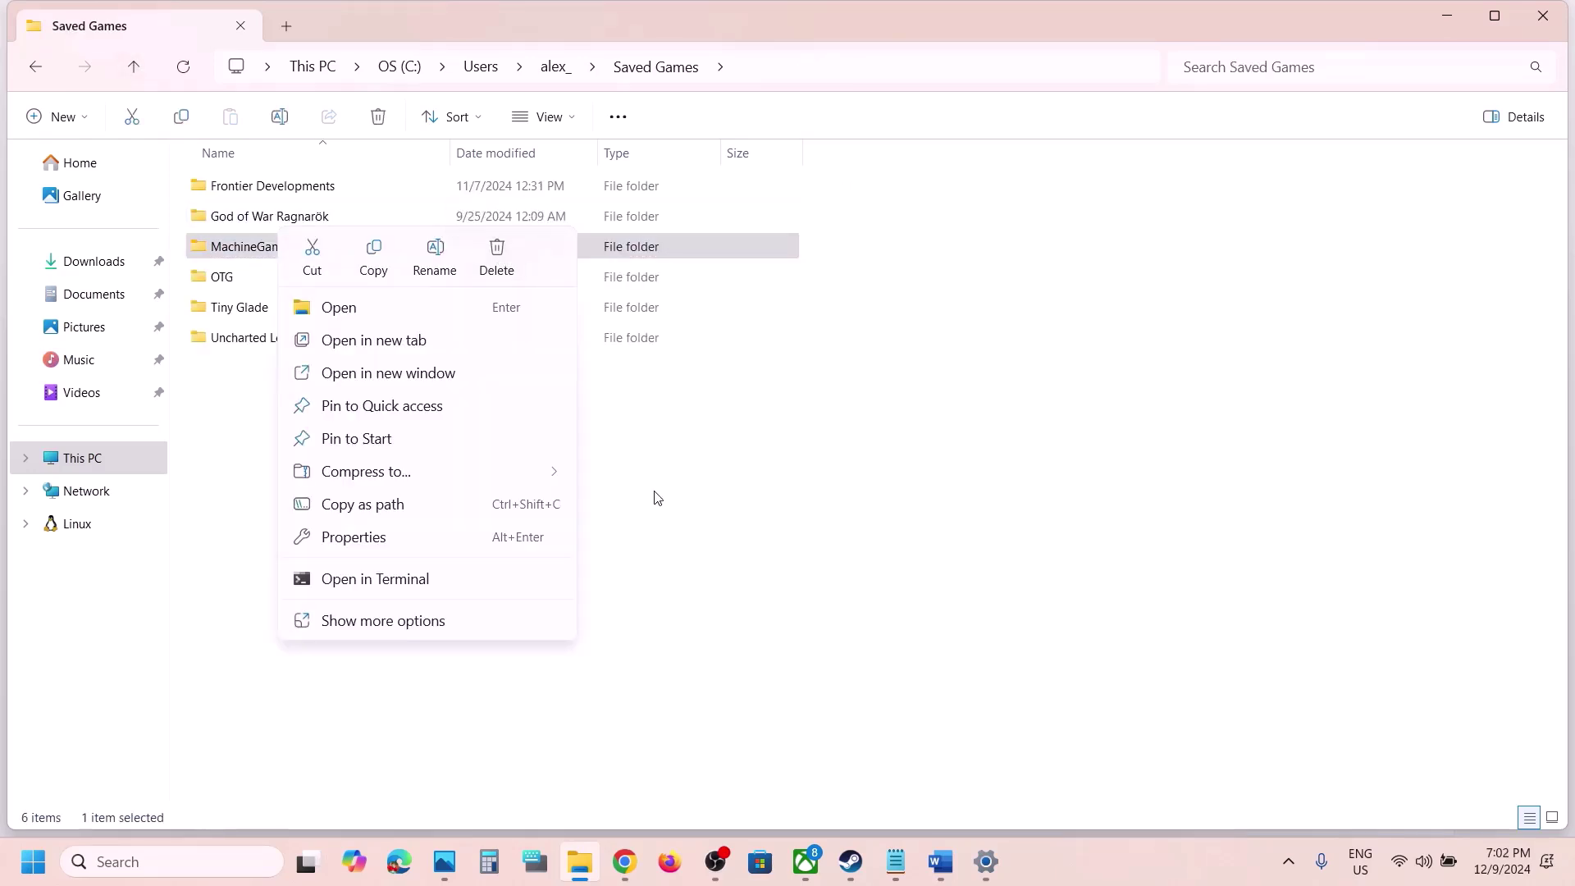
click(770, 510)
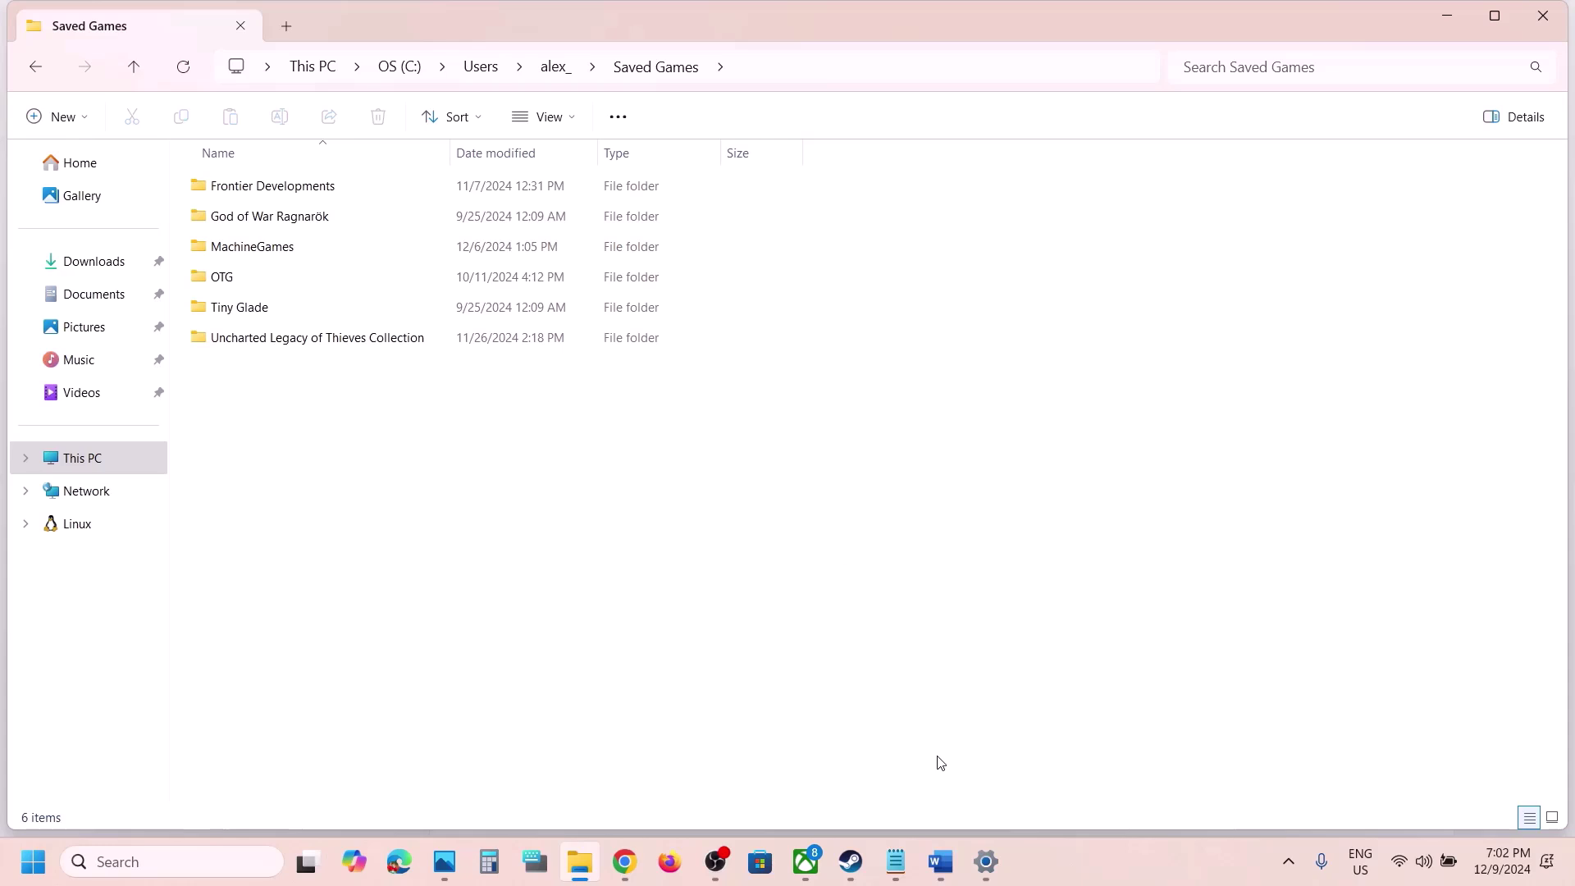
click(940, 862)
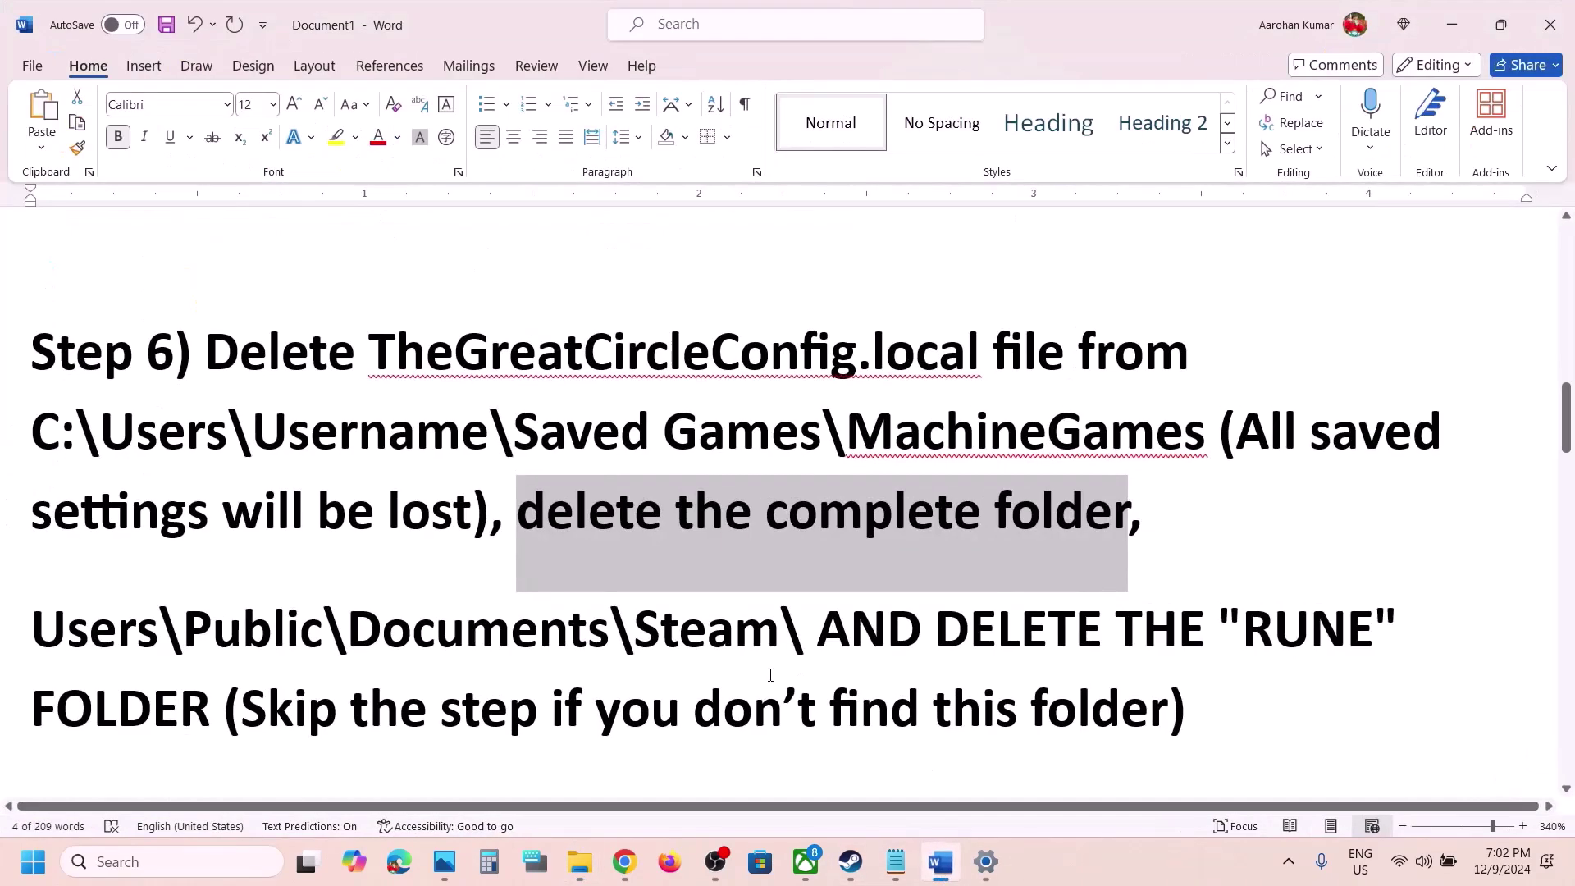
scroll(770, 674, down, 1)
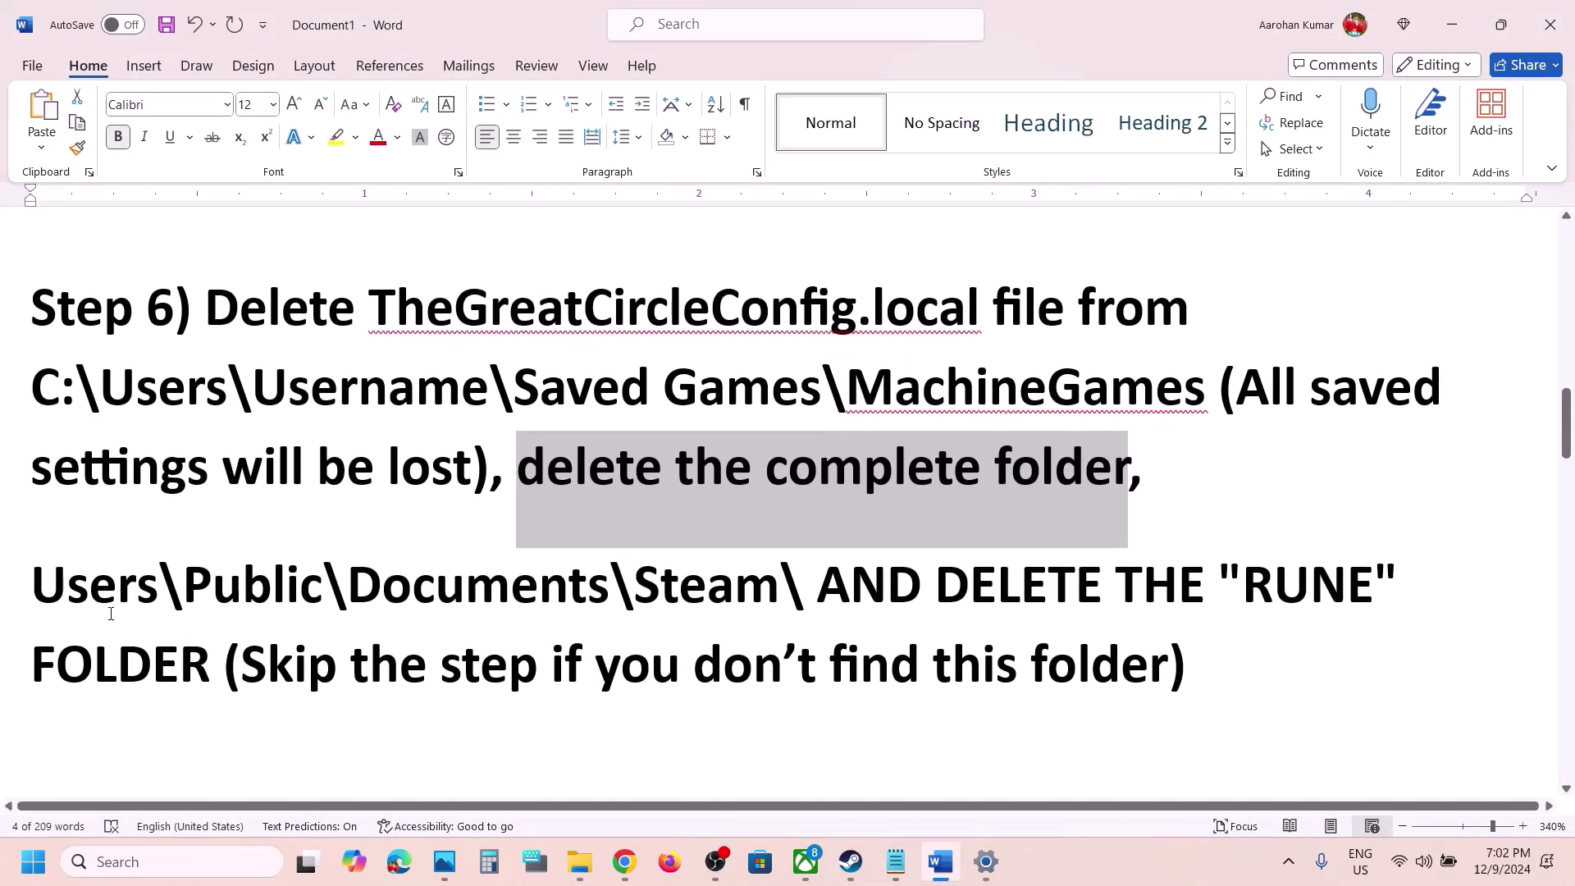
- Open the C:\Users\Public\Public Documents\Steam folder in File Explorer
click(582, 862)
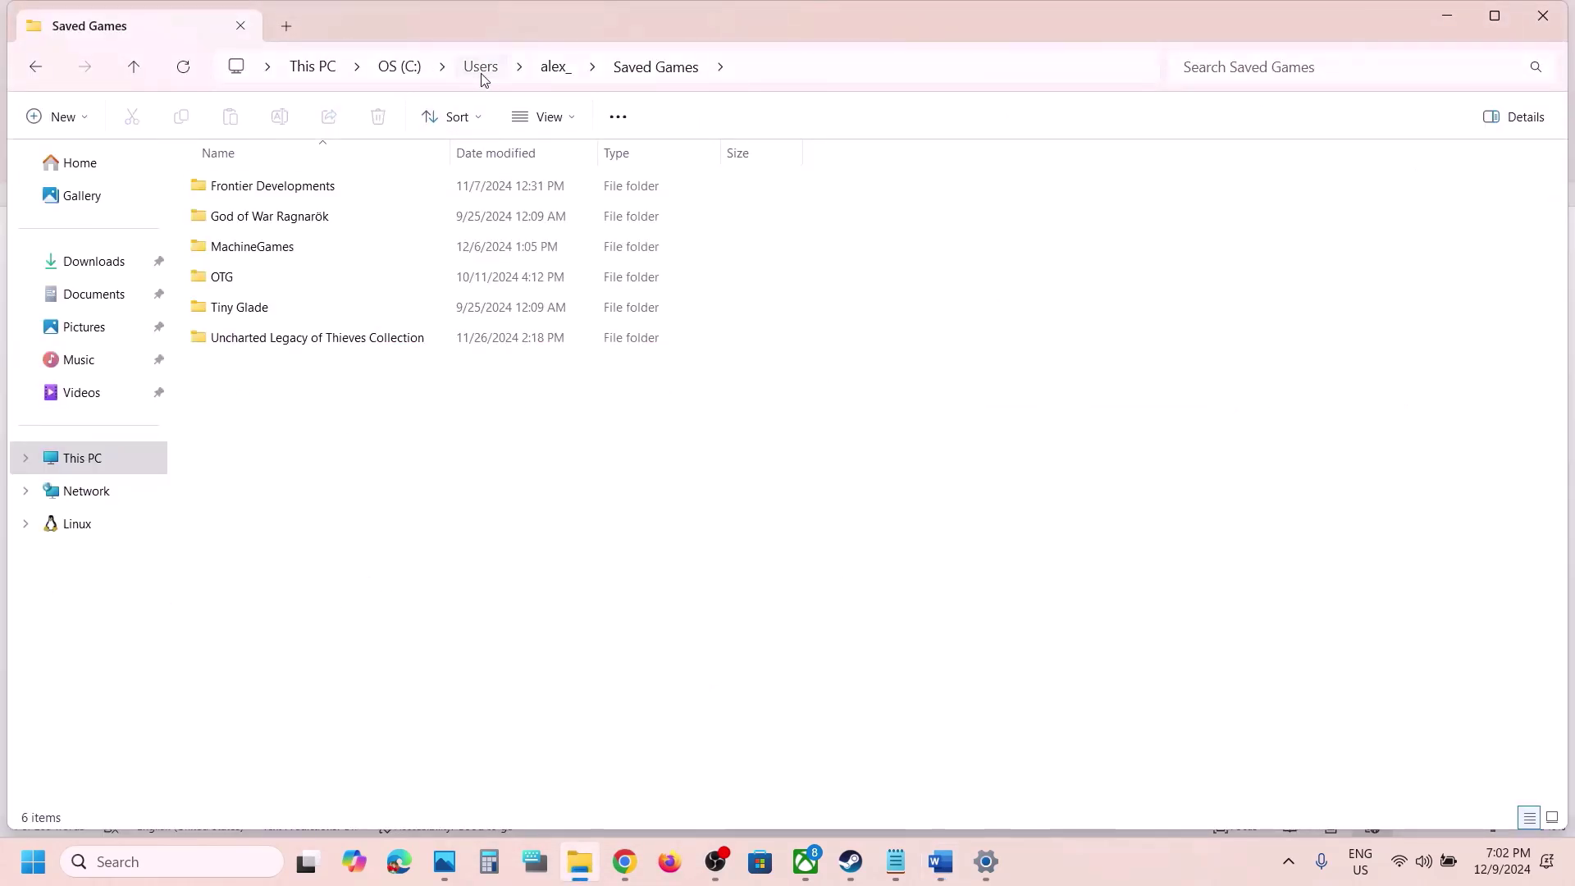
click(482, 69)
click(107, 453)
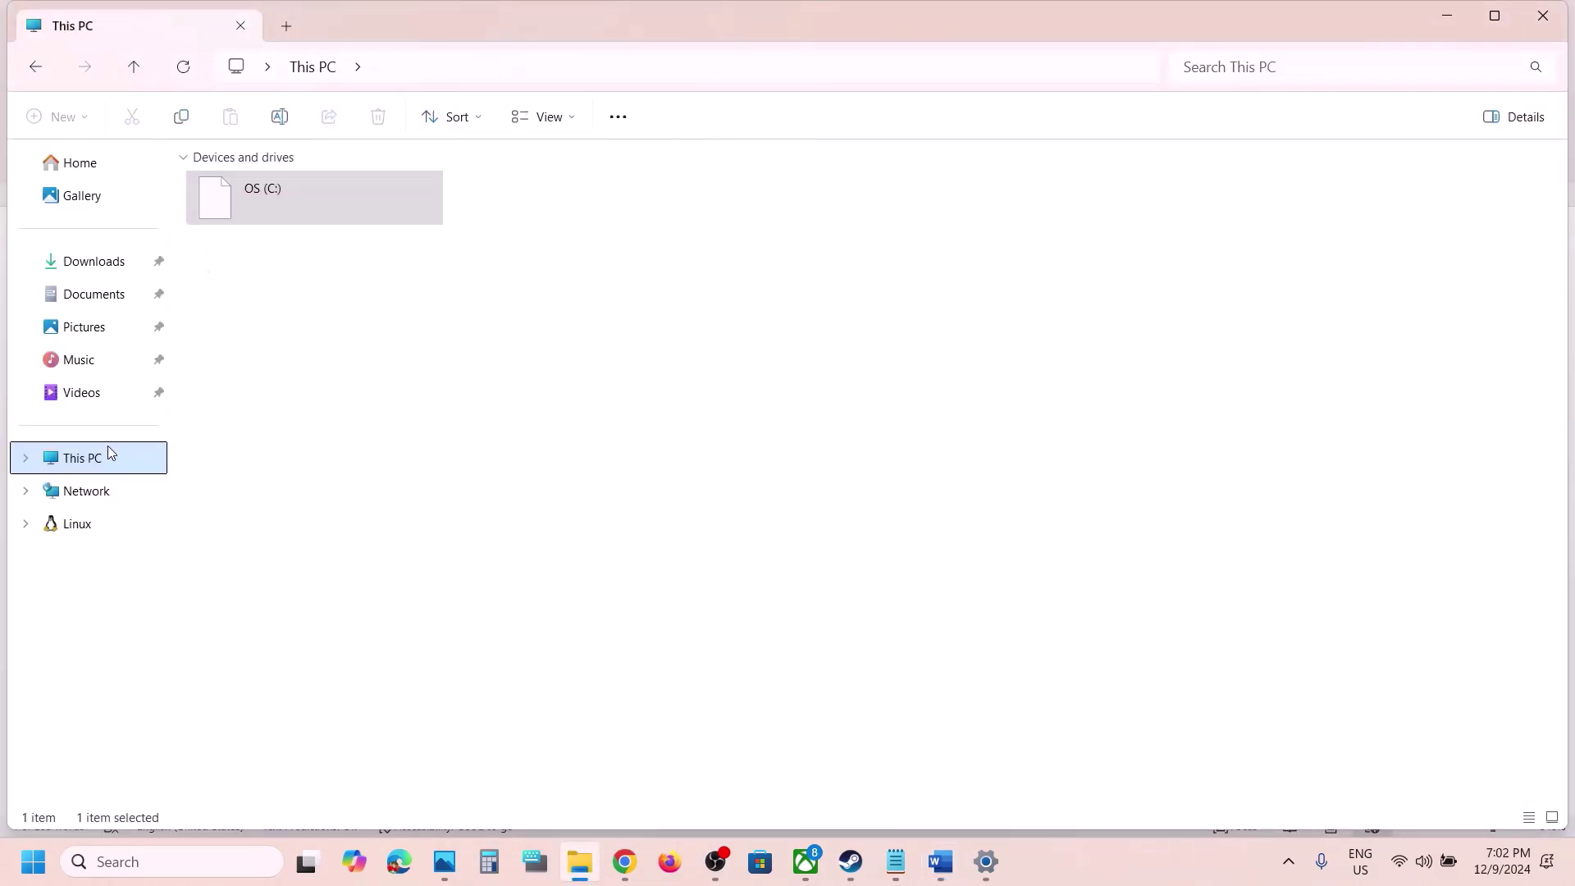
double_click(353, 201)
scroll(351, 211, down, 2)
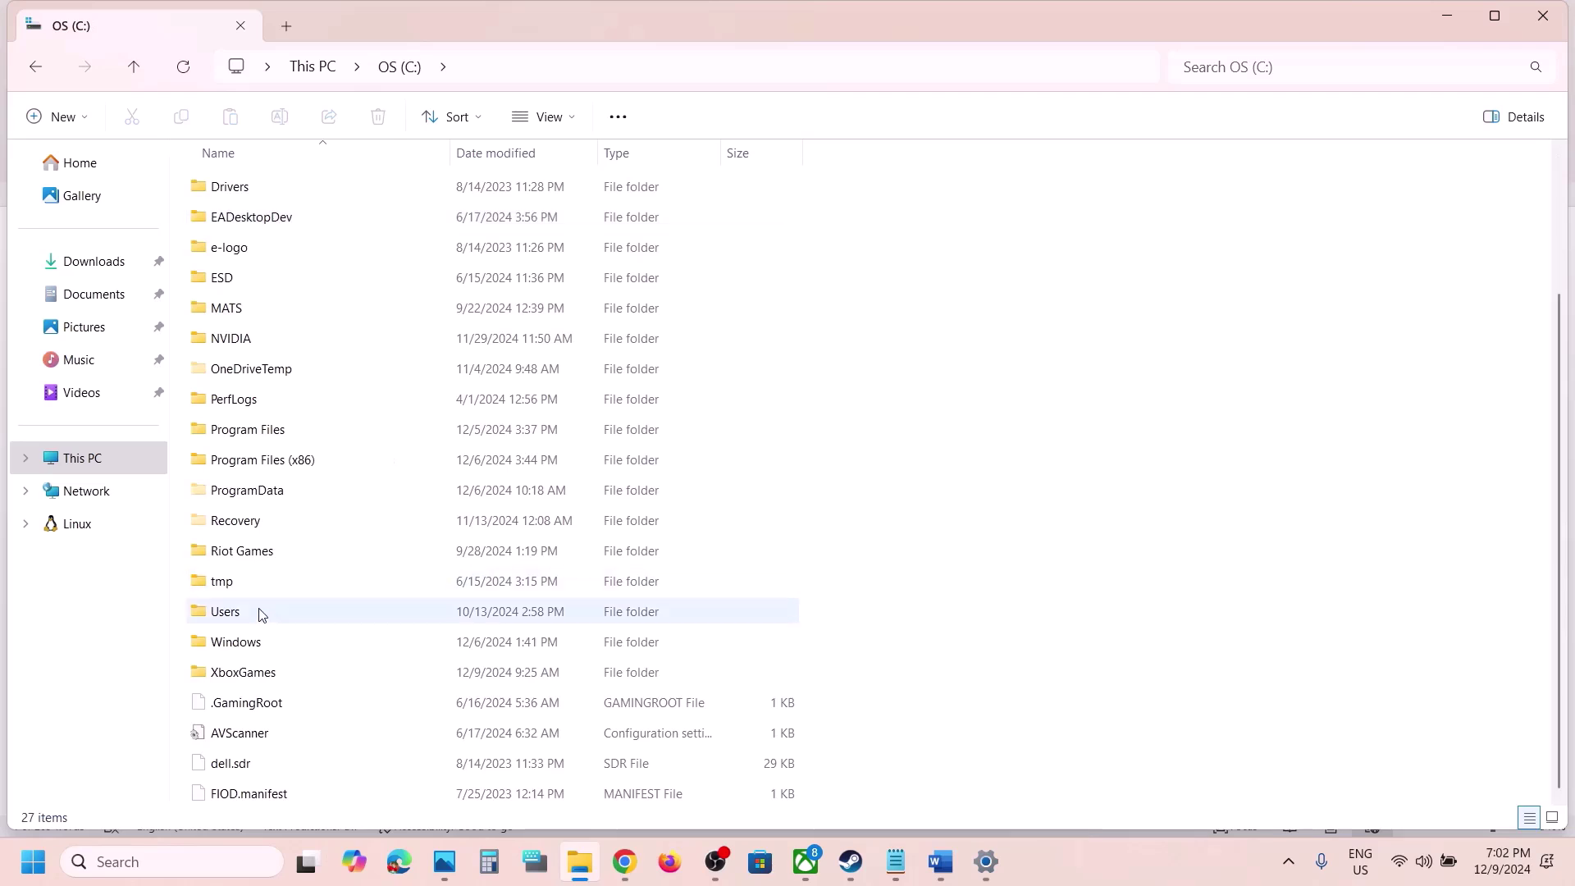
double_click(234, 614)
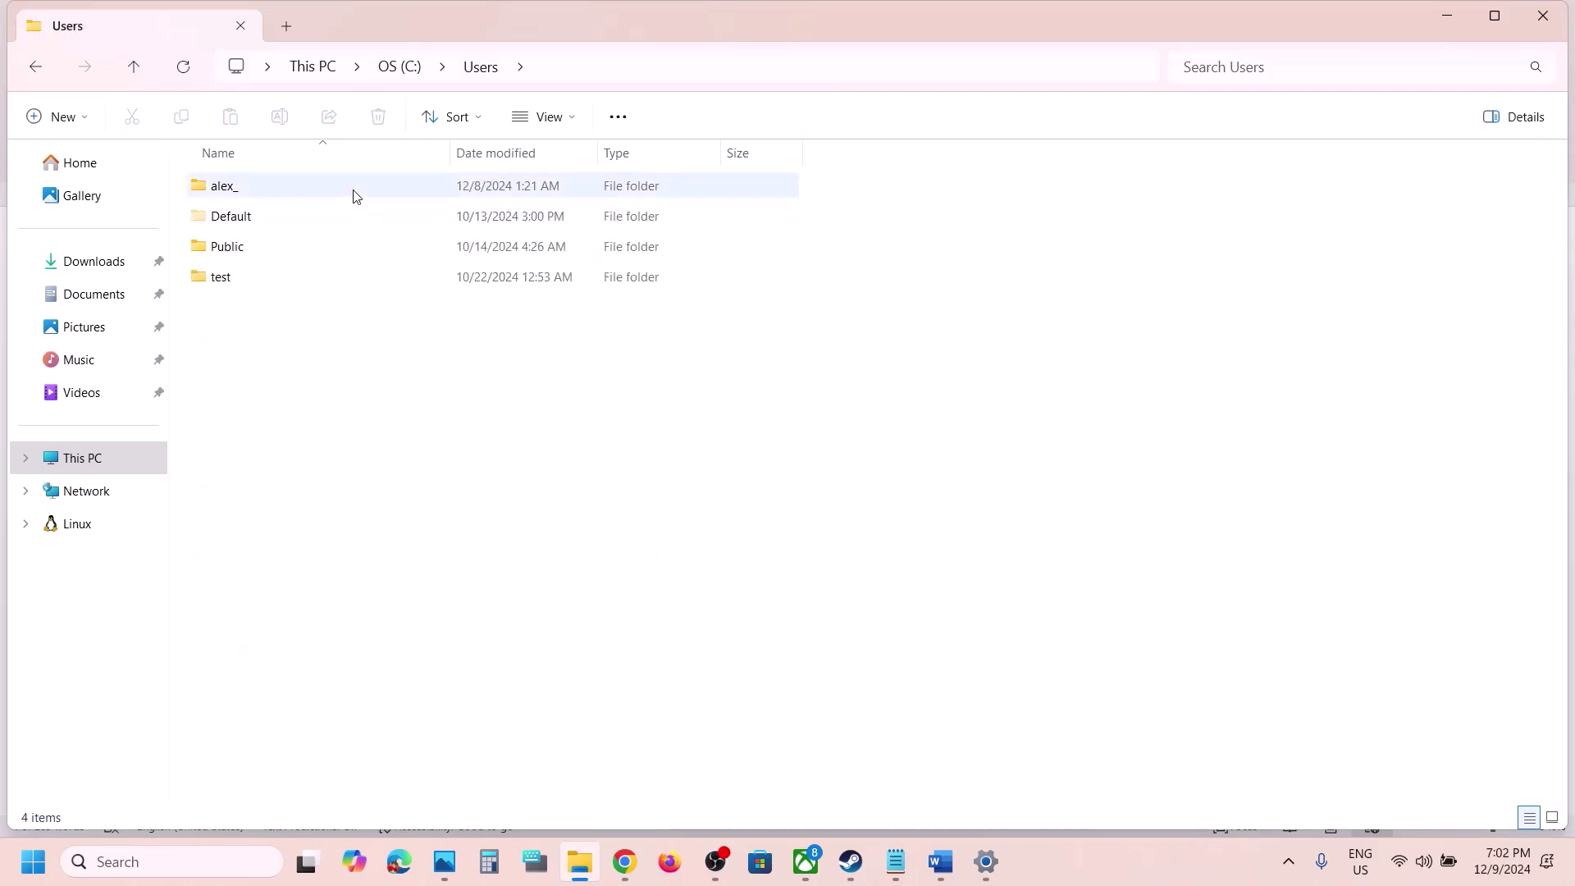
click(228, 252)
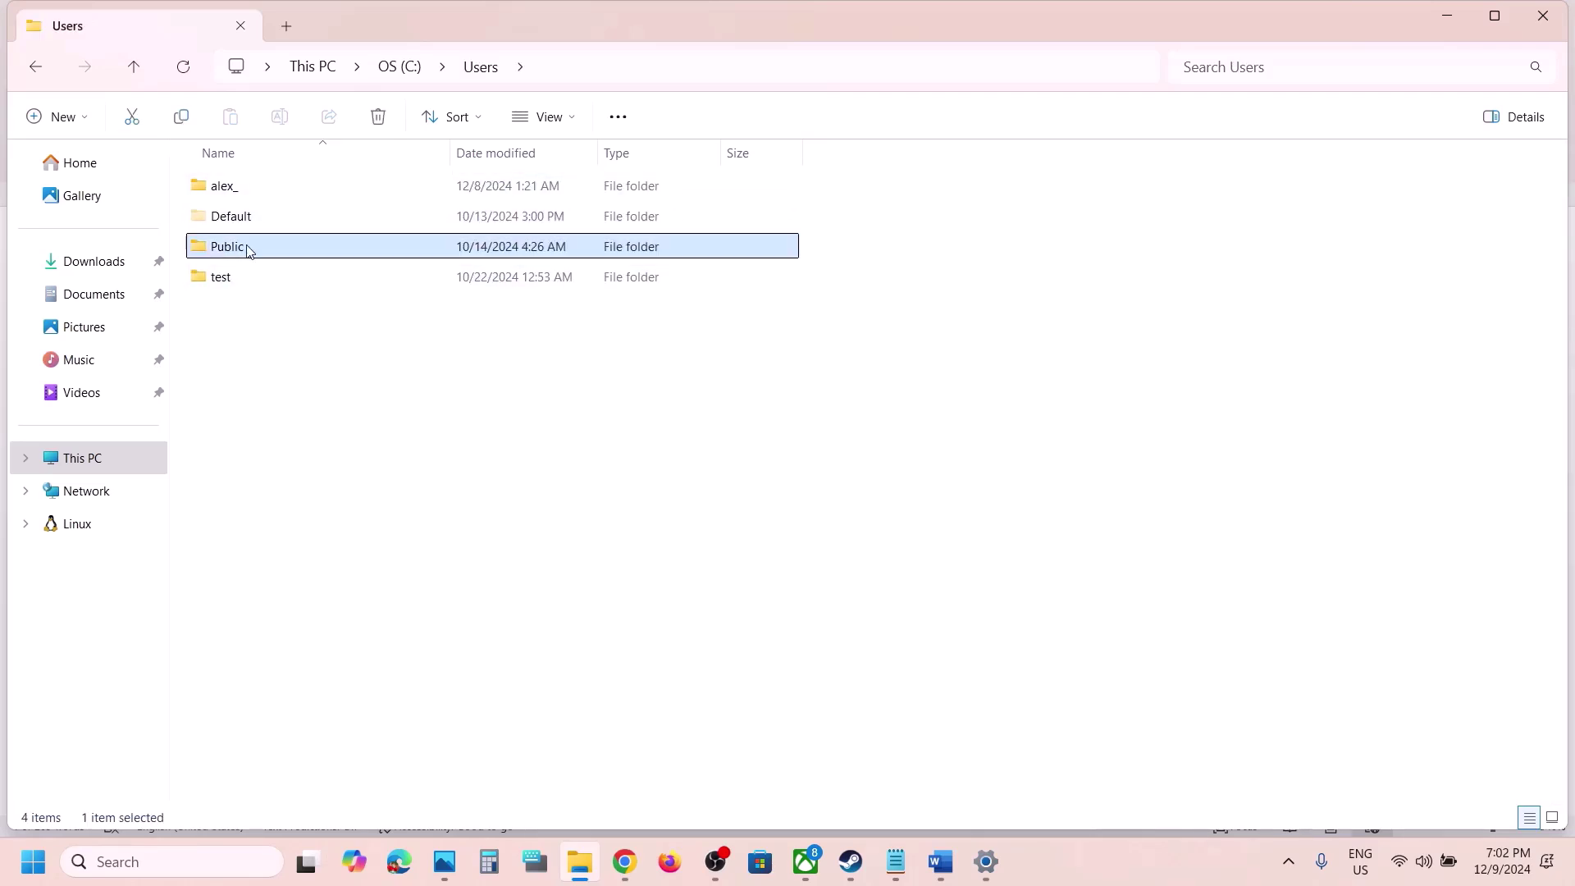
double_click(248, 252)
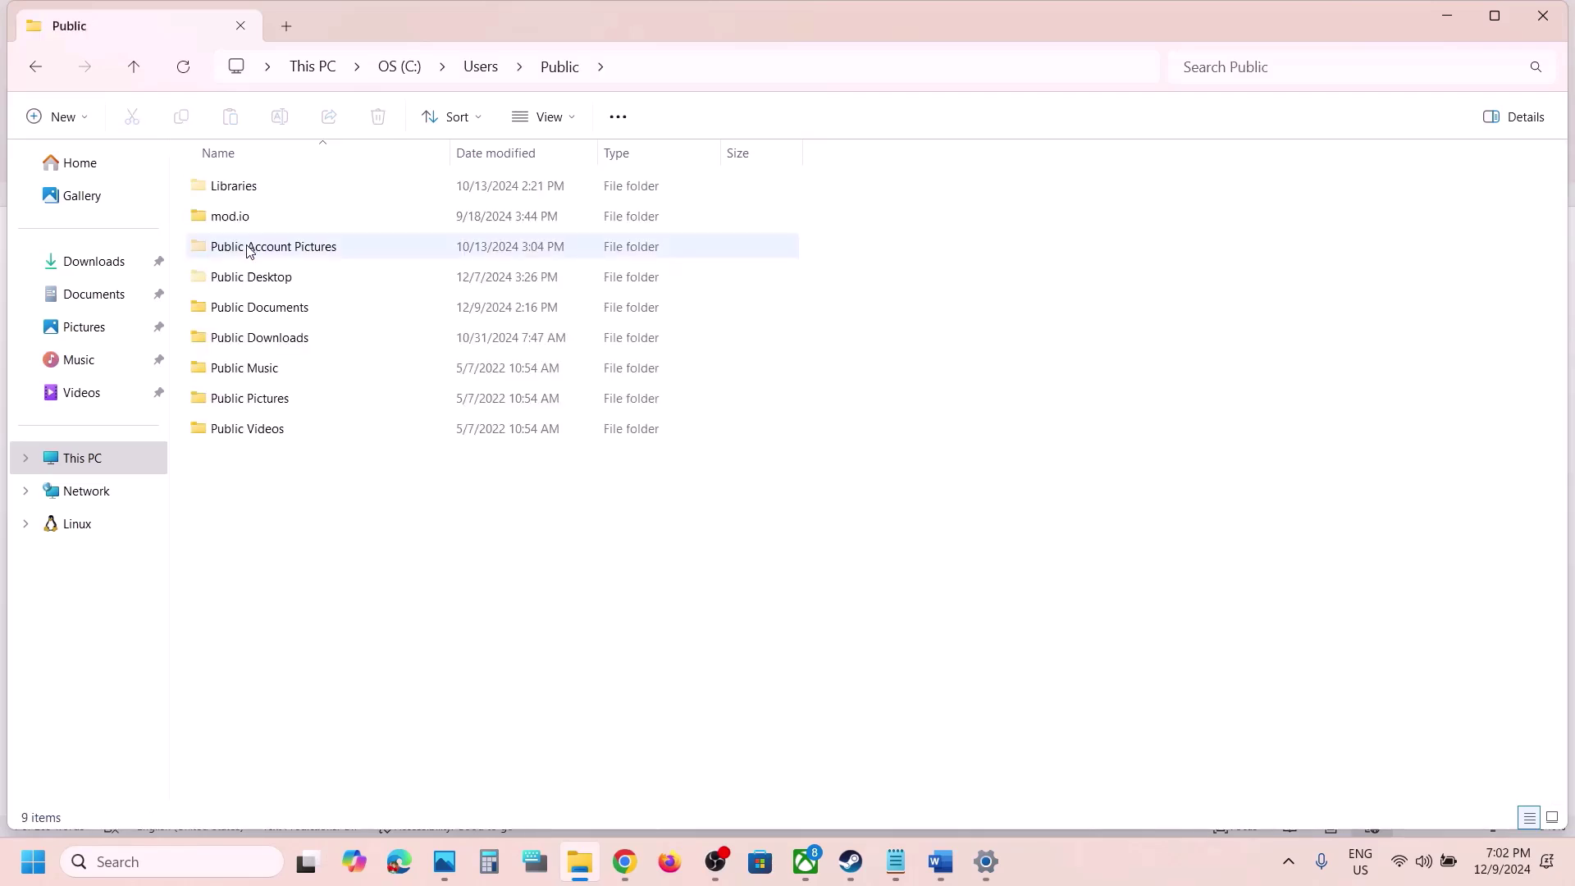
double_click(316, 314)
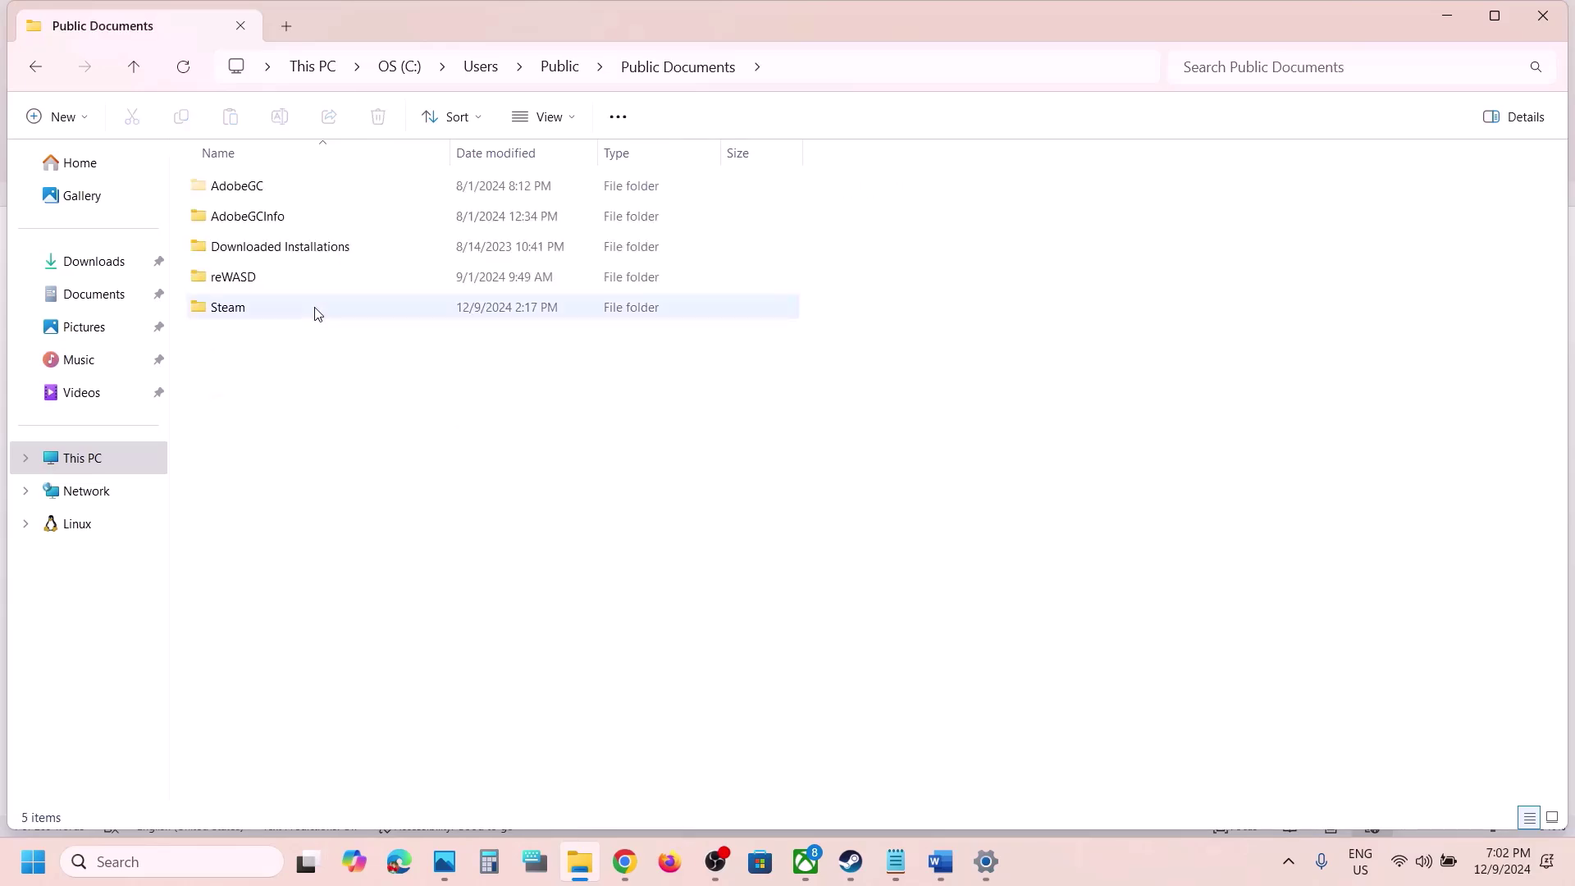
double_click(270, 310)
- Delete the RUNE folder from the public Steam documents folder
click(261, 190)
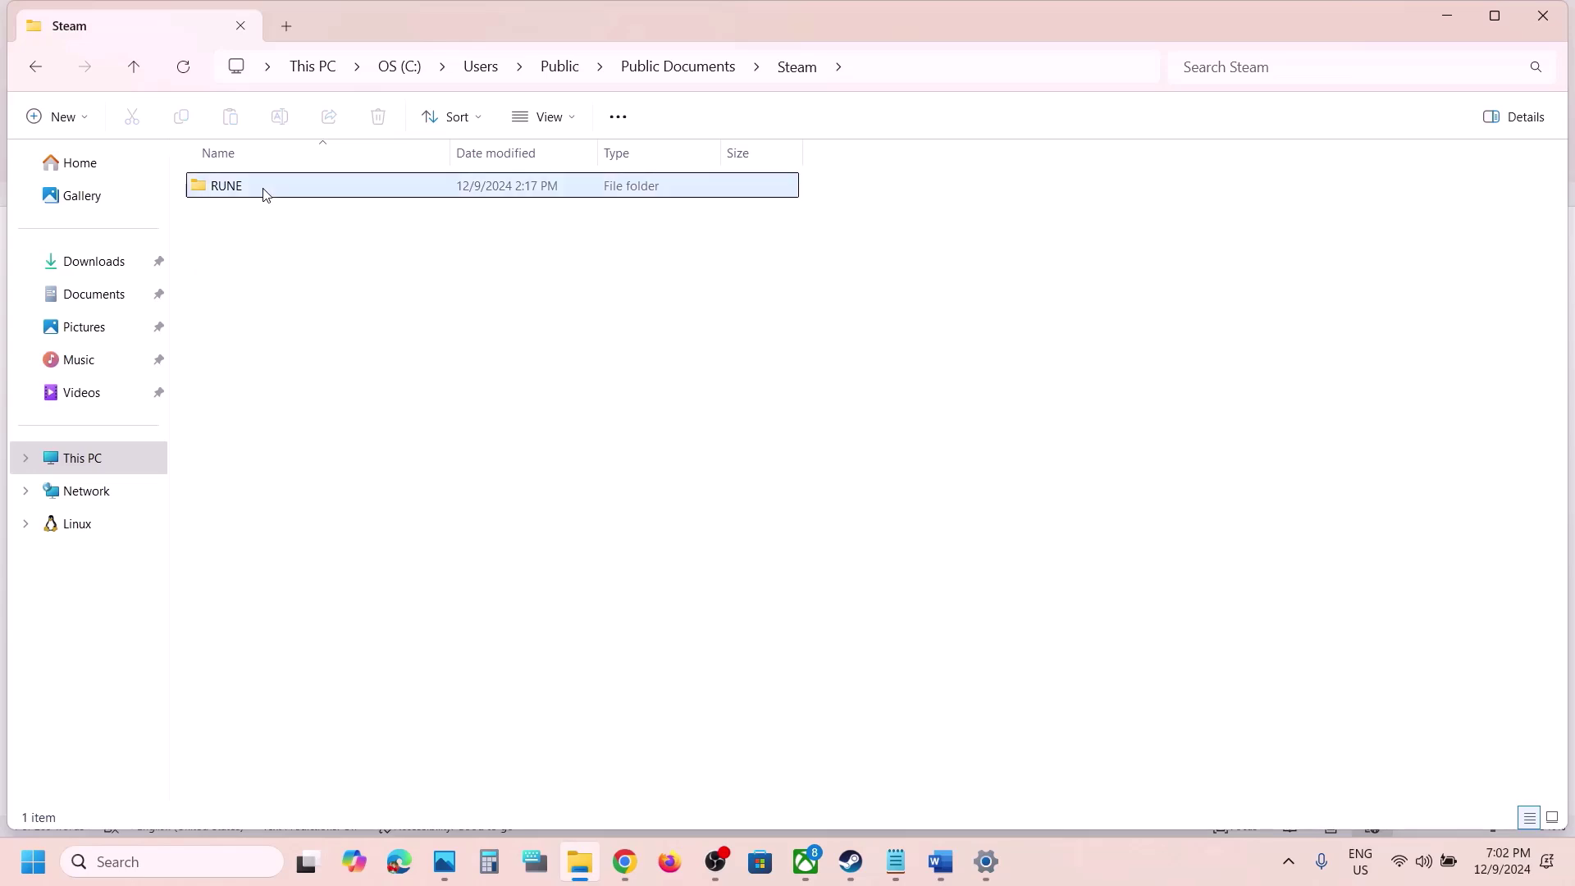
right_click(265, 195)
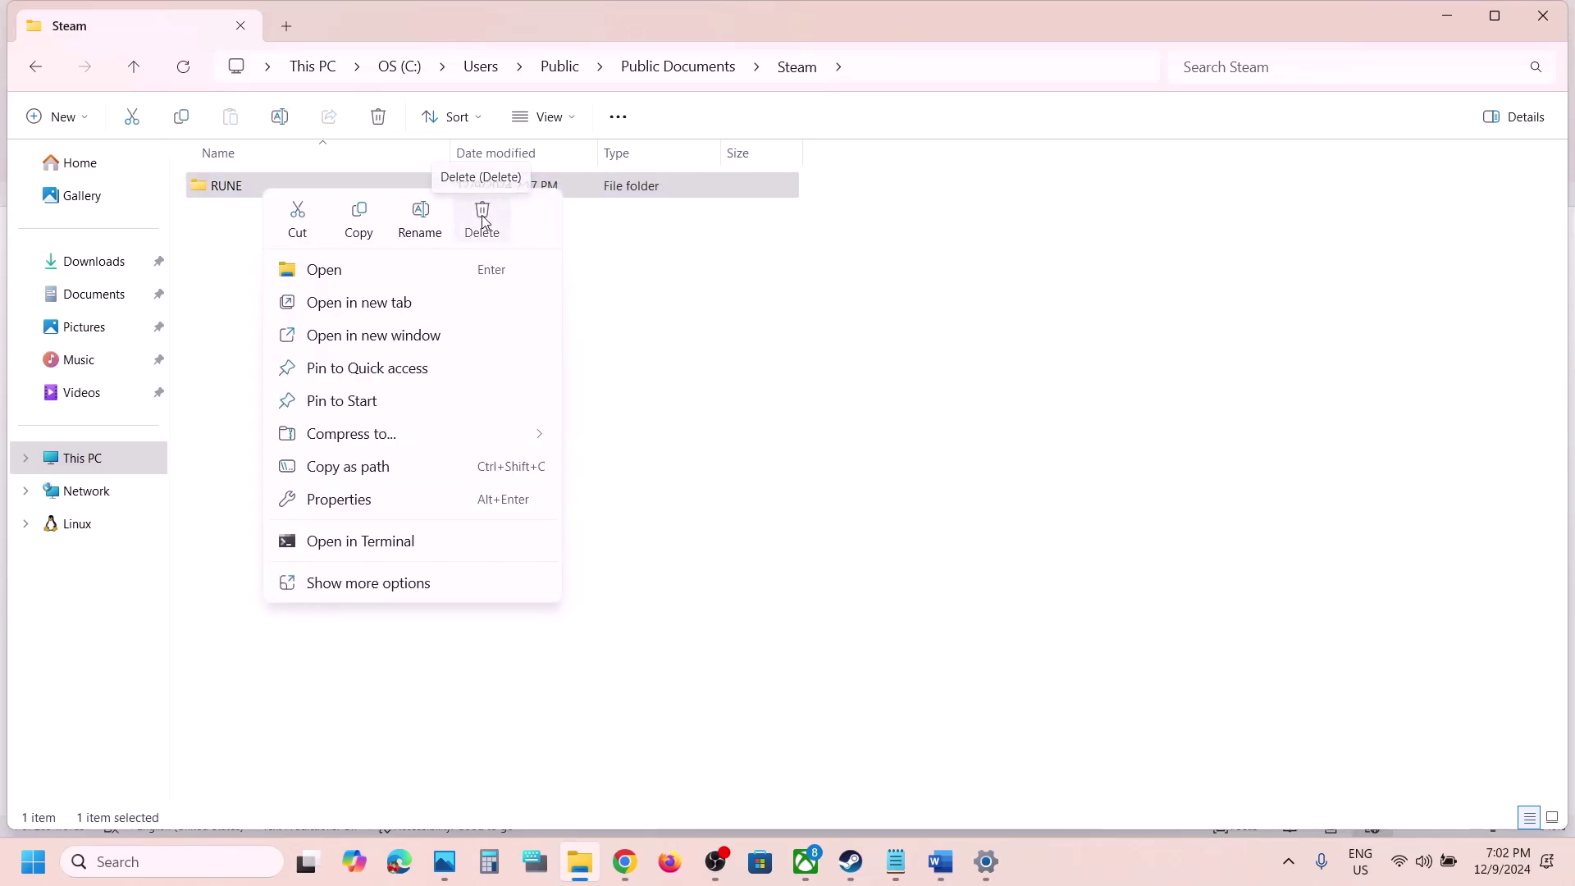
click(483, 218)
- Review the RUNE folder instruction in Step 6 of the Word notes and highlight Step 7's instruction to run the game as an administrator
click(935, 863)
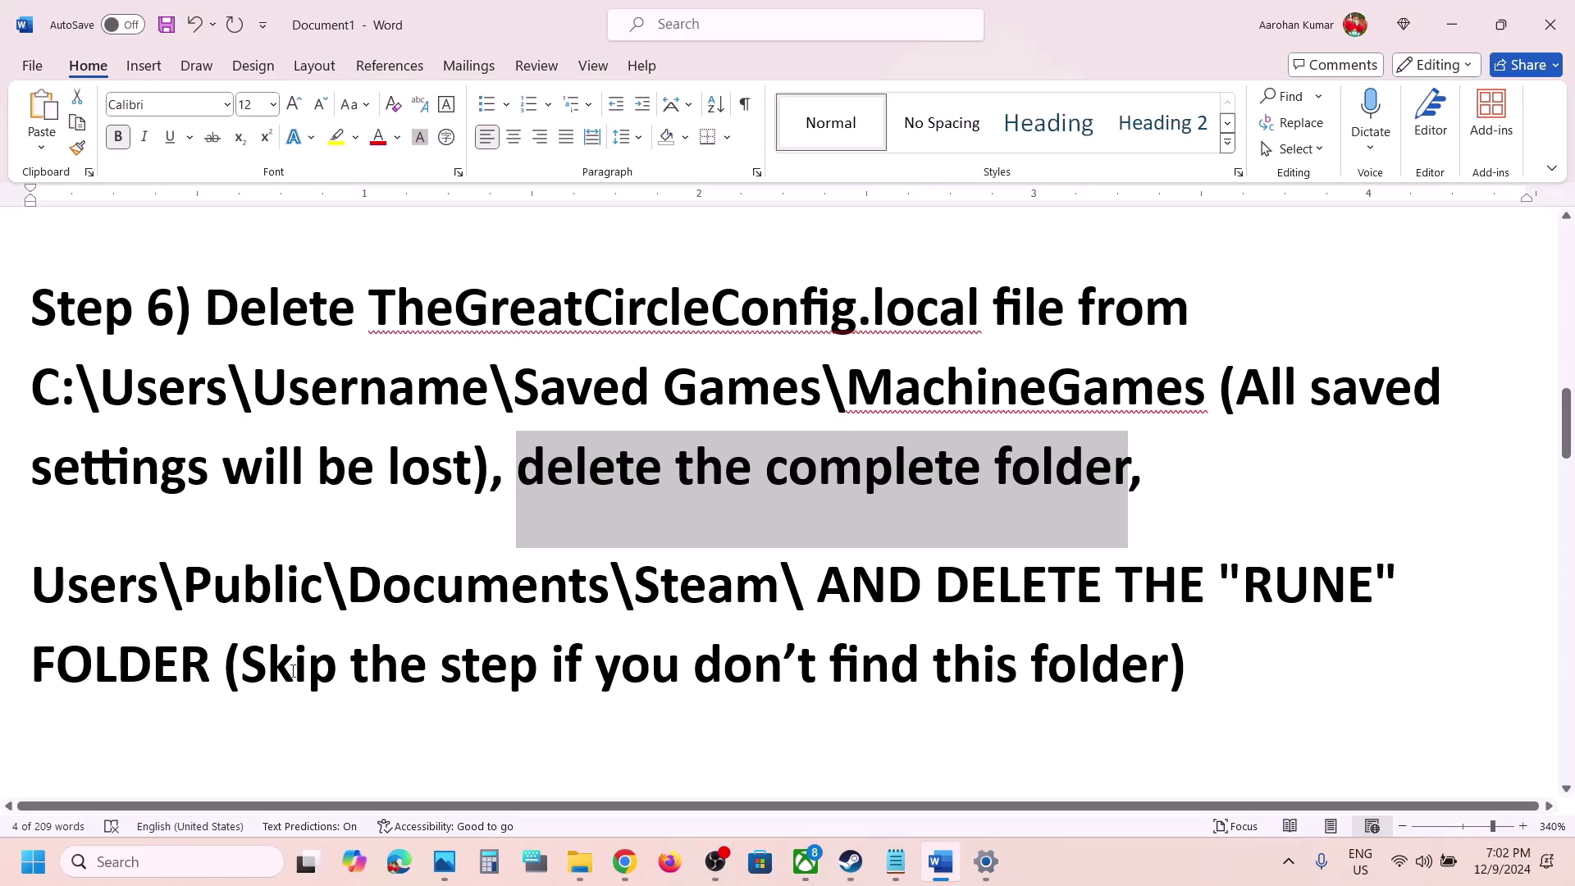
drag(259, 665, 1117, 669)
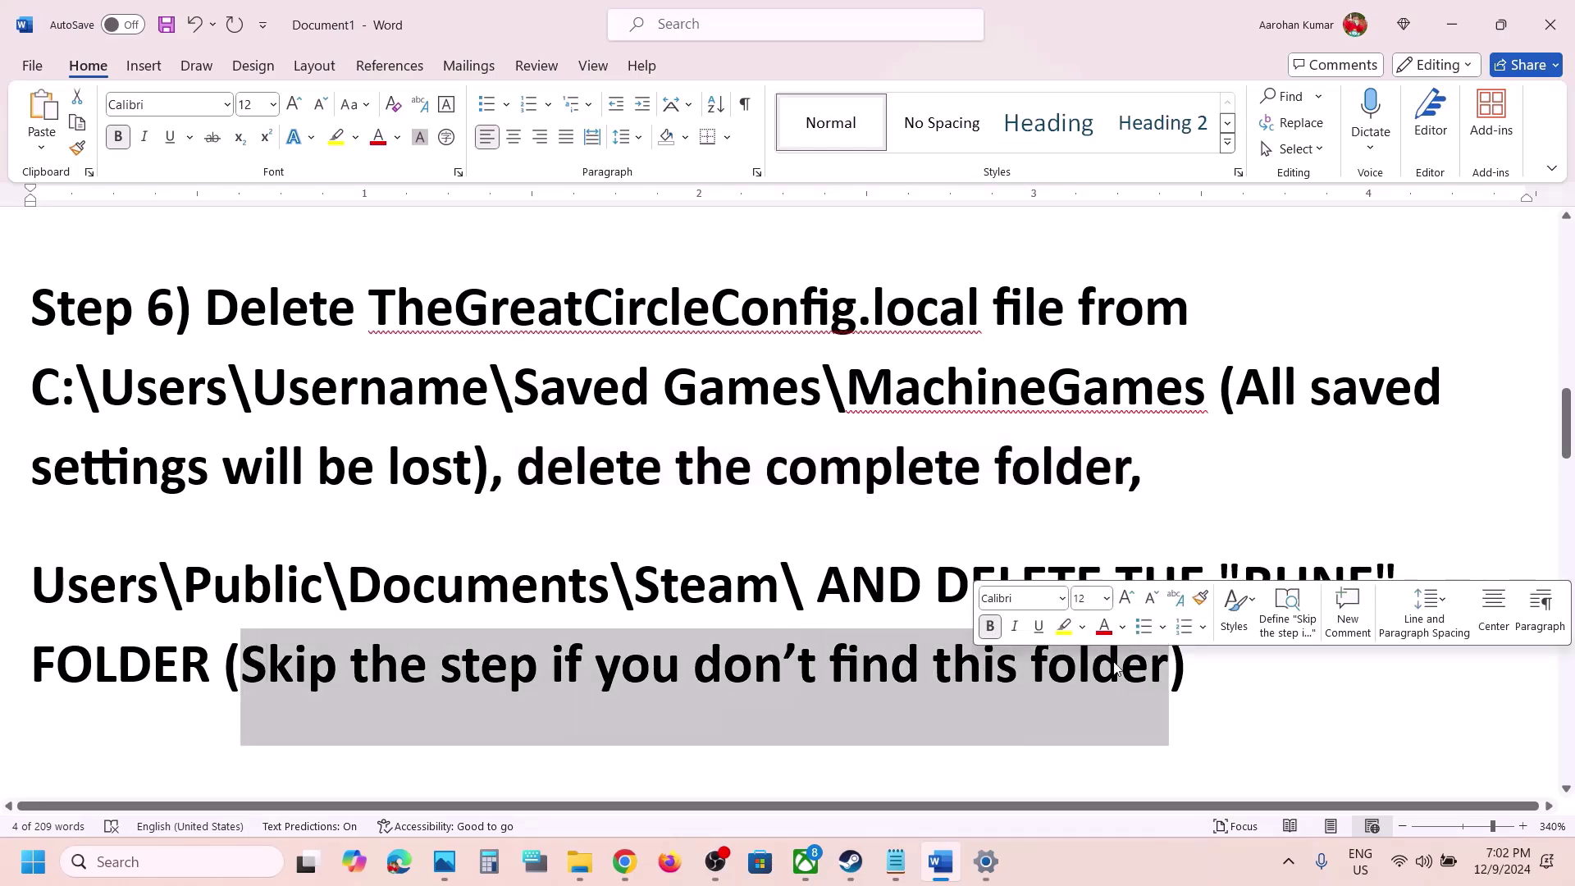
drag(250, 586, 1073, 660)
scroll(1074, 660, down, 5)
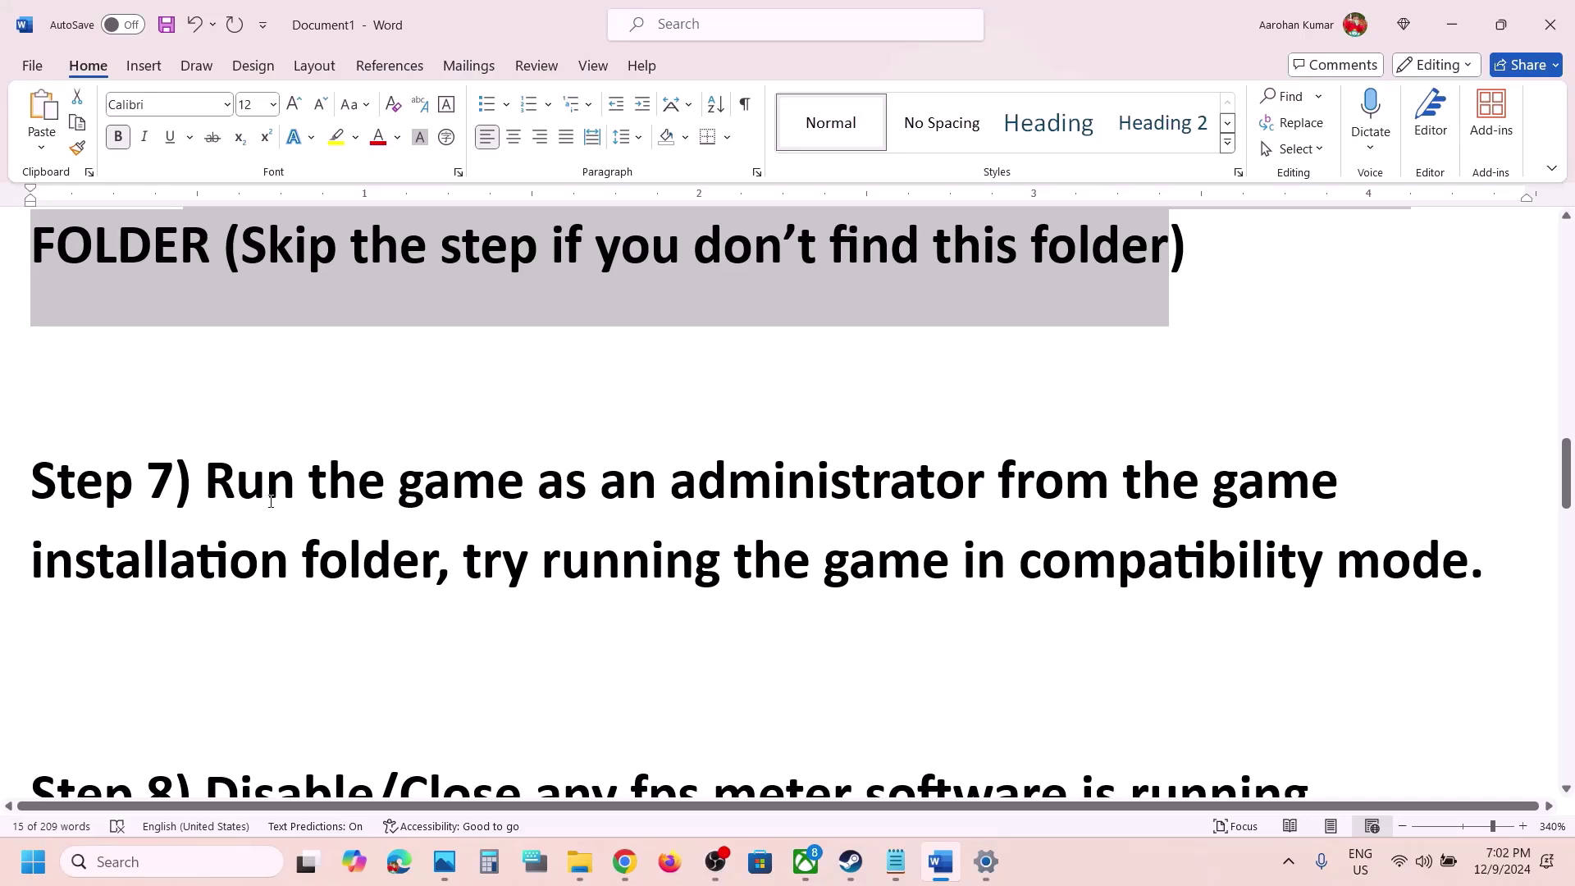
drag(271, 501, 405, 552)
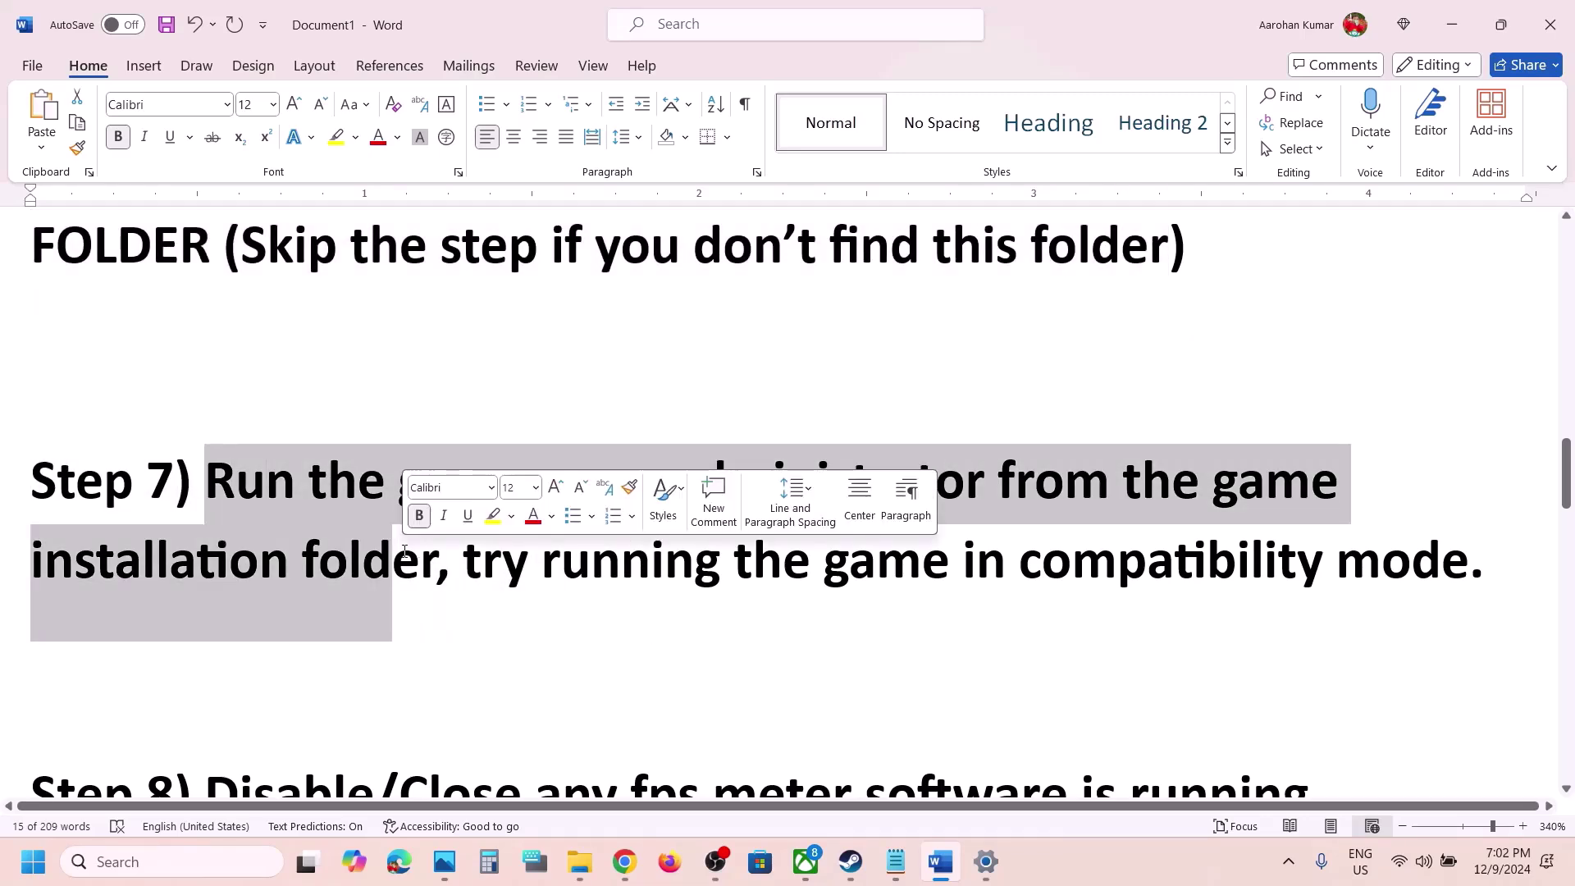
- Switch to Steam and open the local installation folder of Indiana Jones and the Great Circle
click(851, 861)
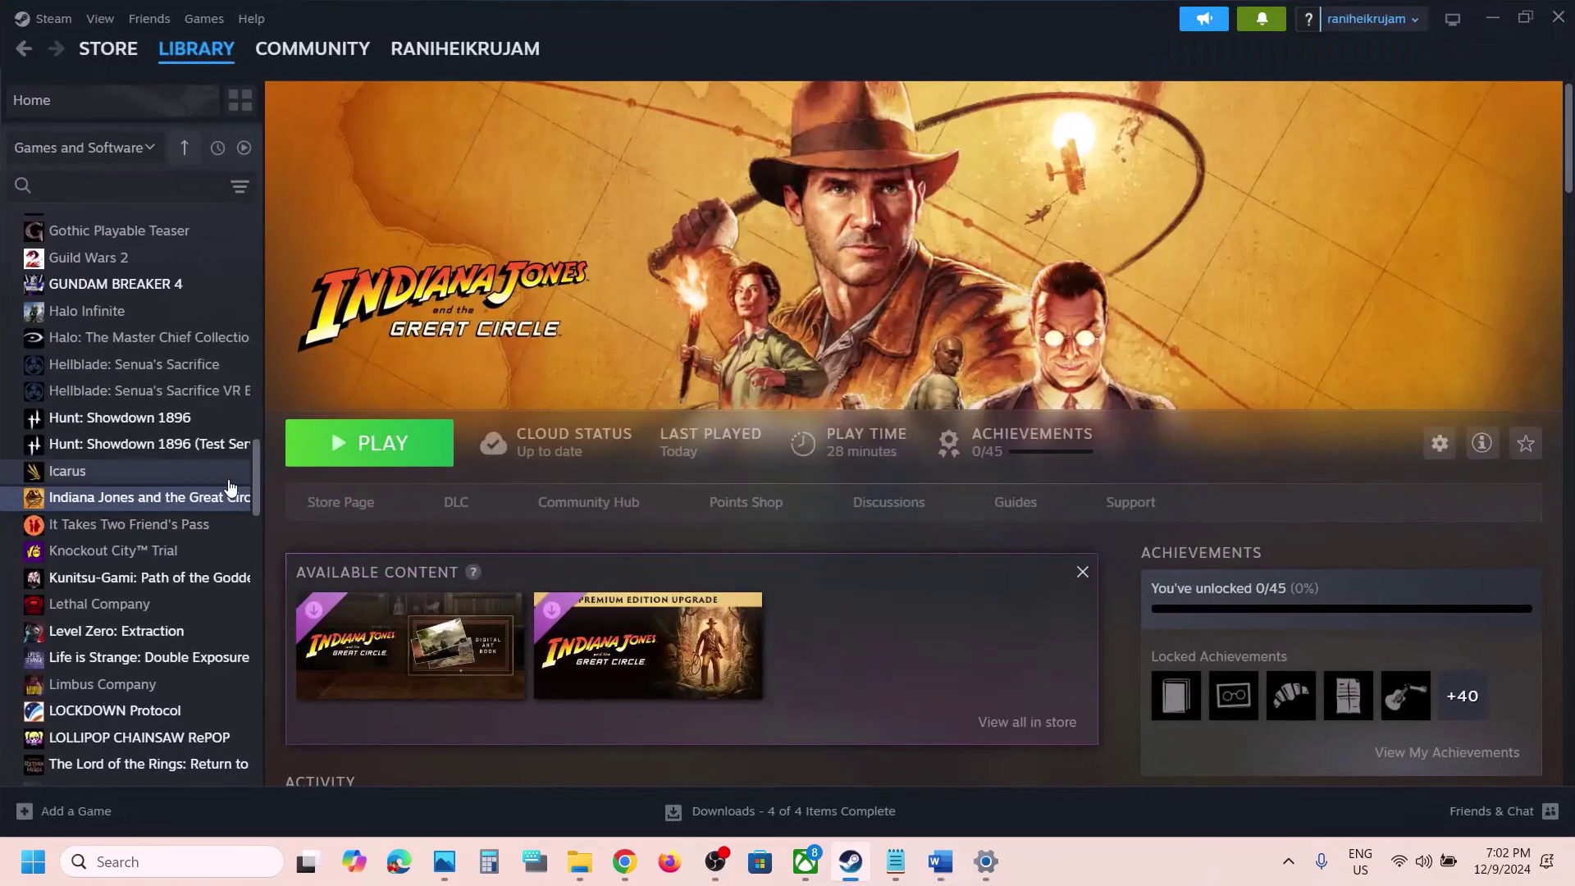
right_click(182, 500)
mouse_move(272, 636)
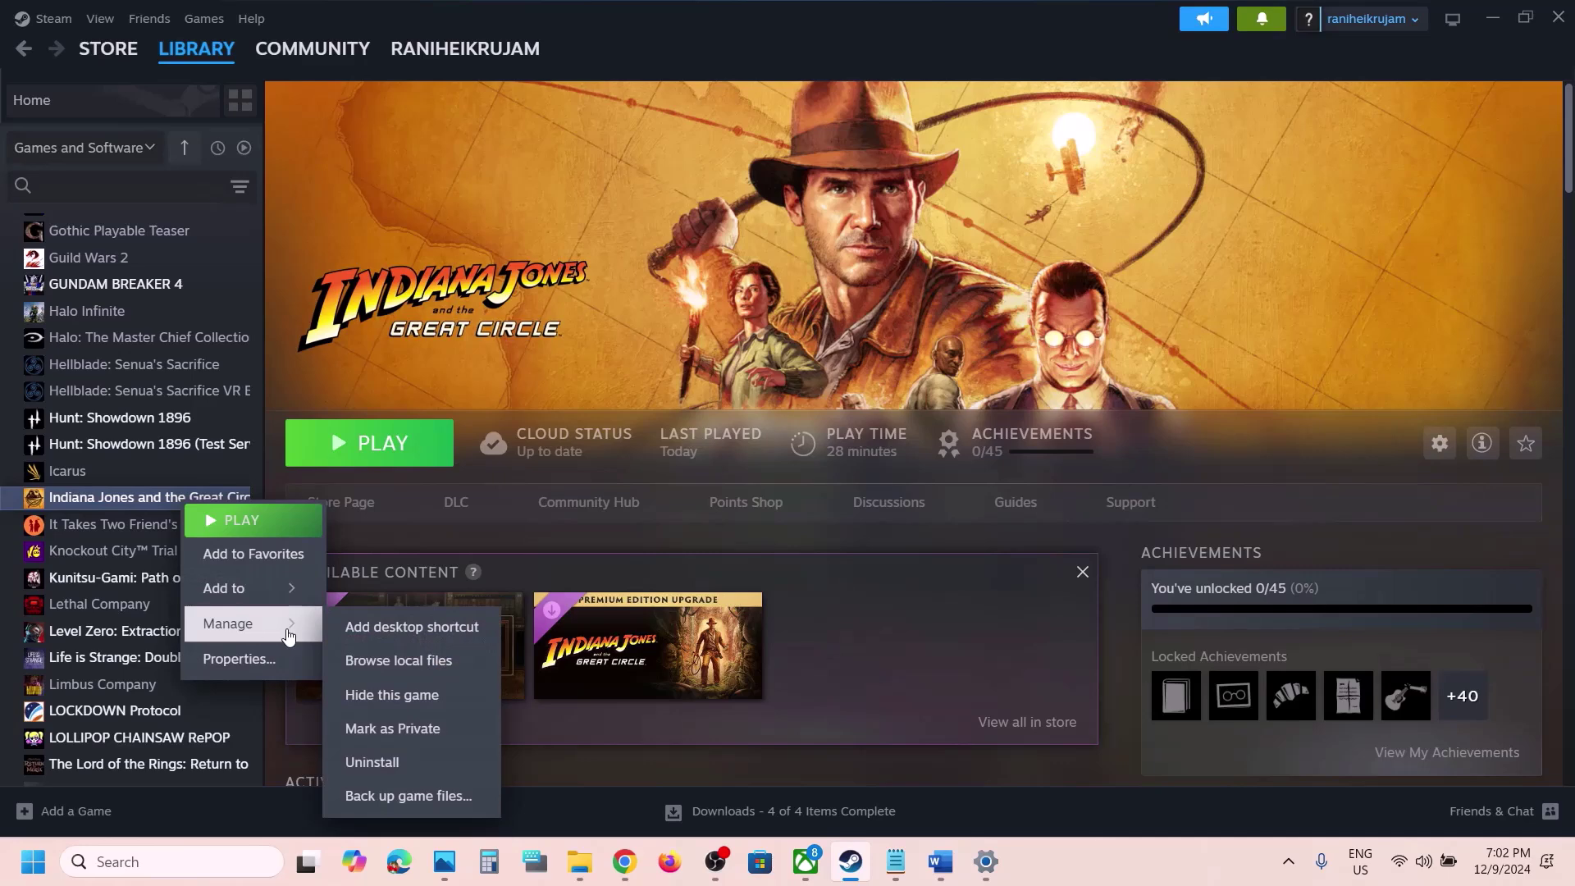
click(437, 671)
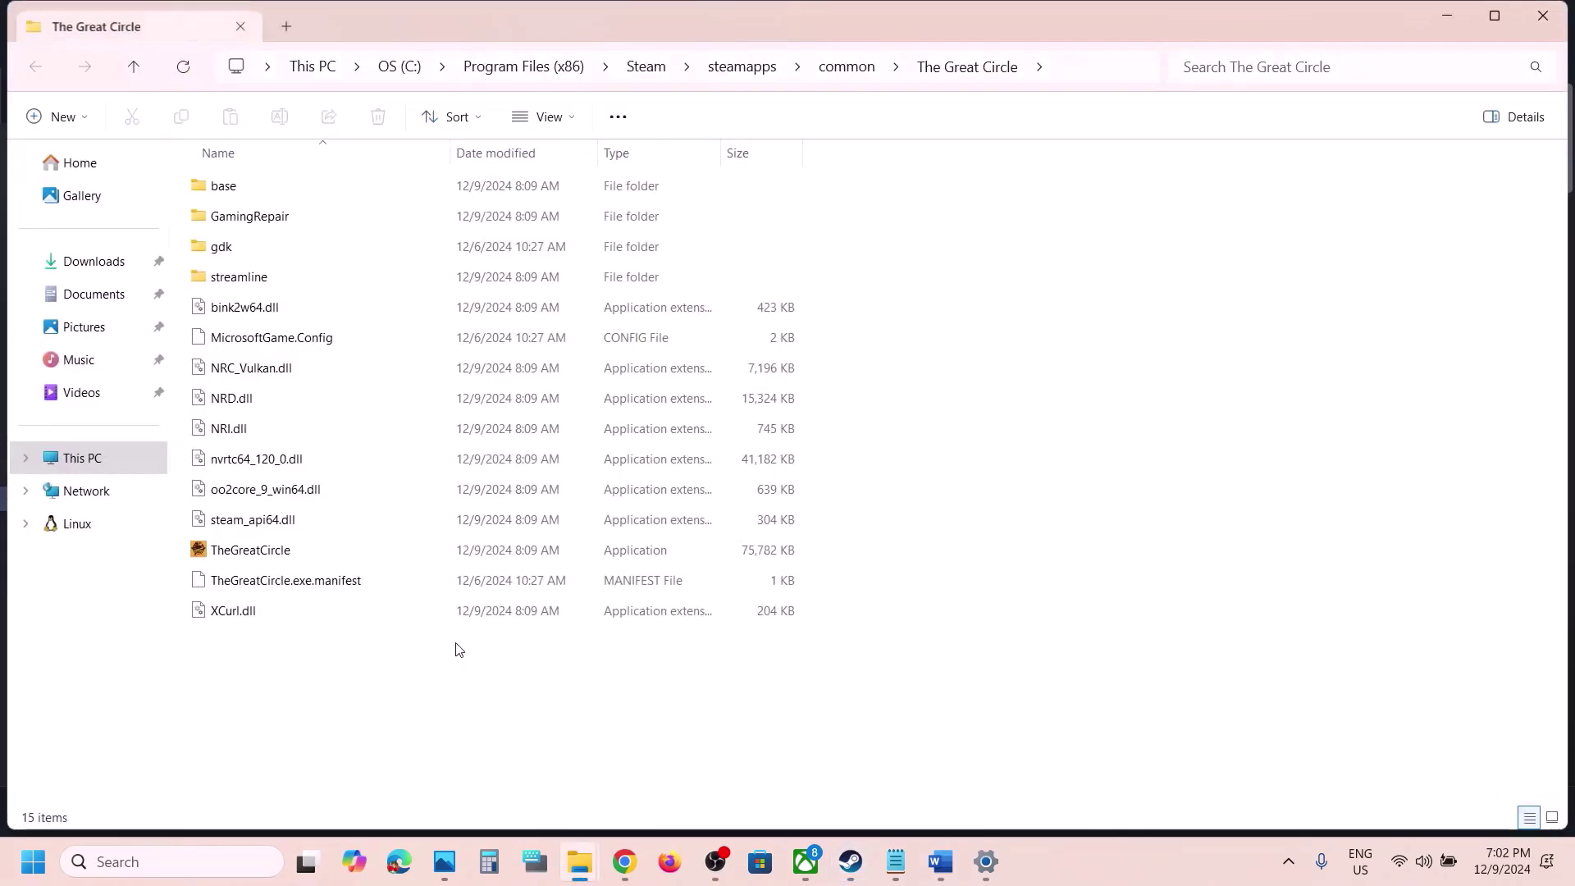
- Set the TheGreatCircle application to run as an administrator in its compatibility properties
right_click(273, 558)
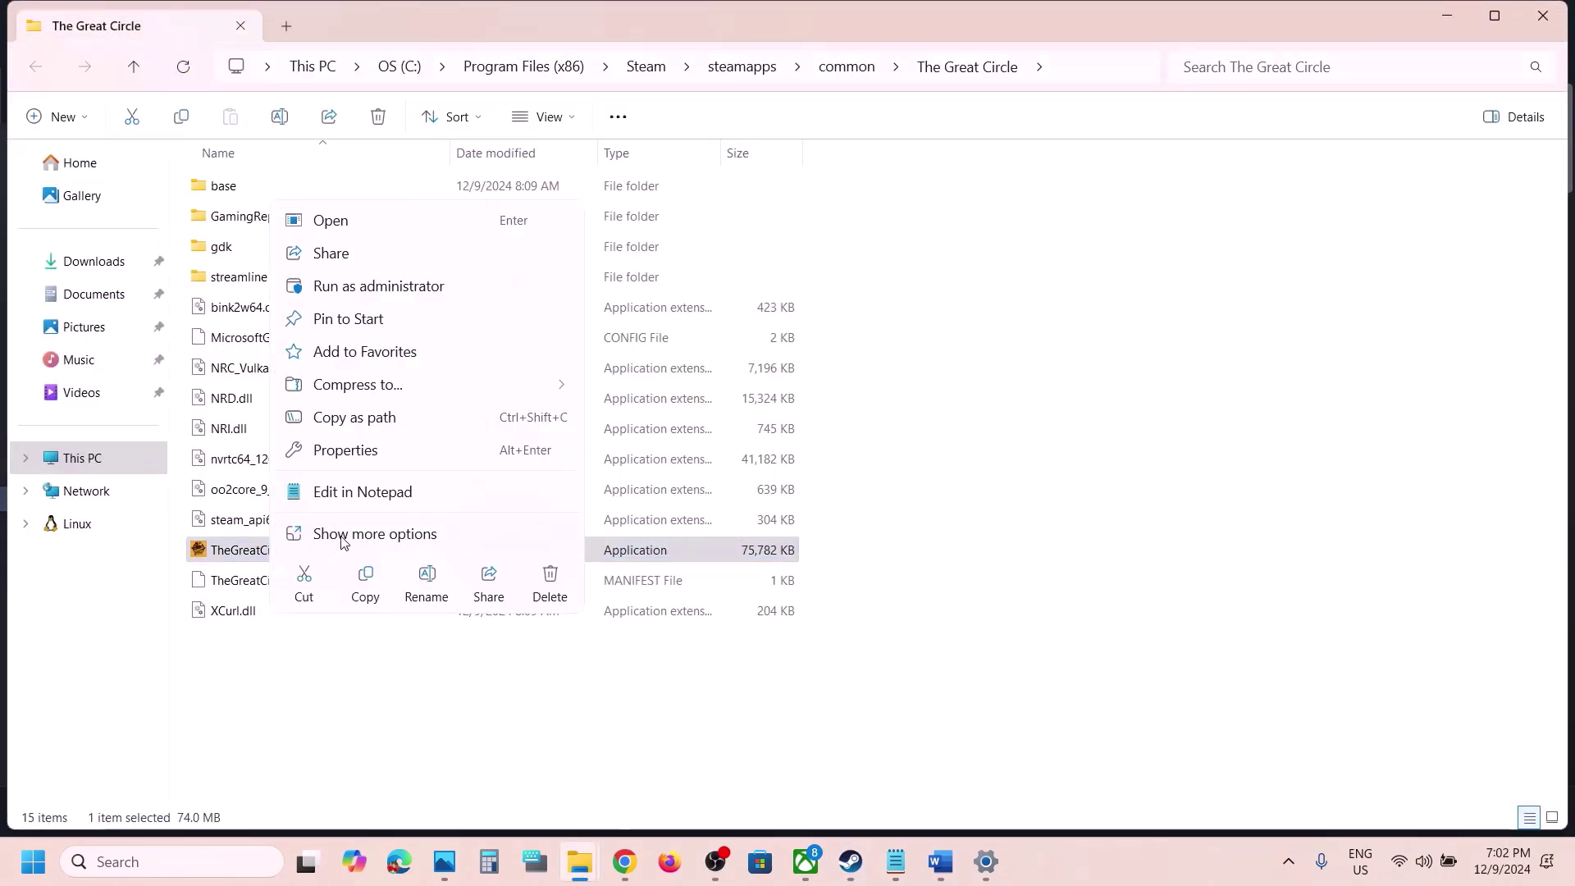
click(372, 453)
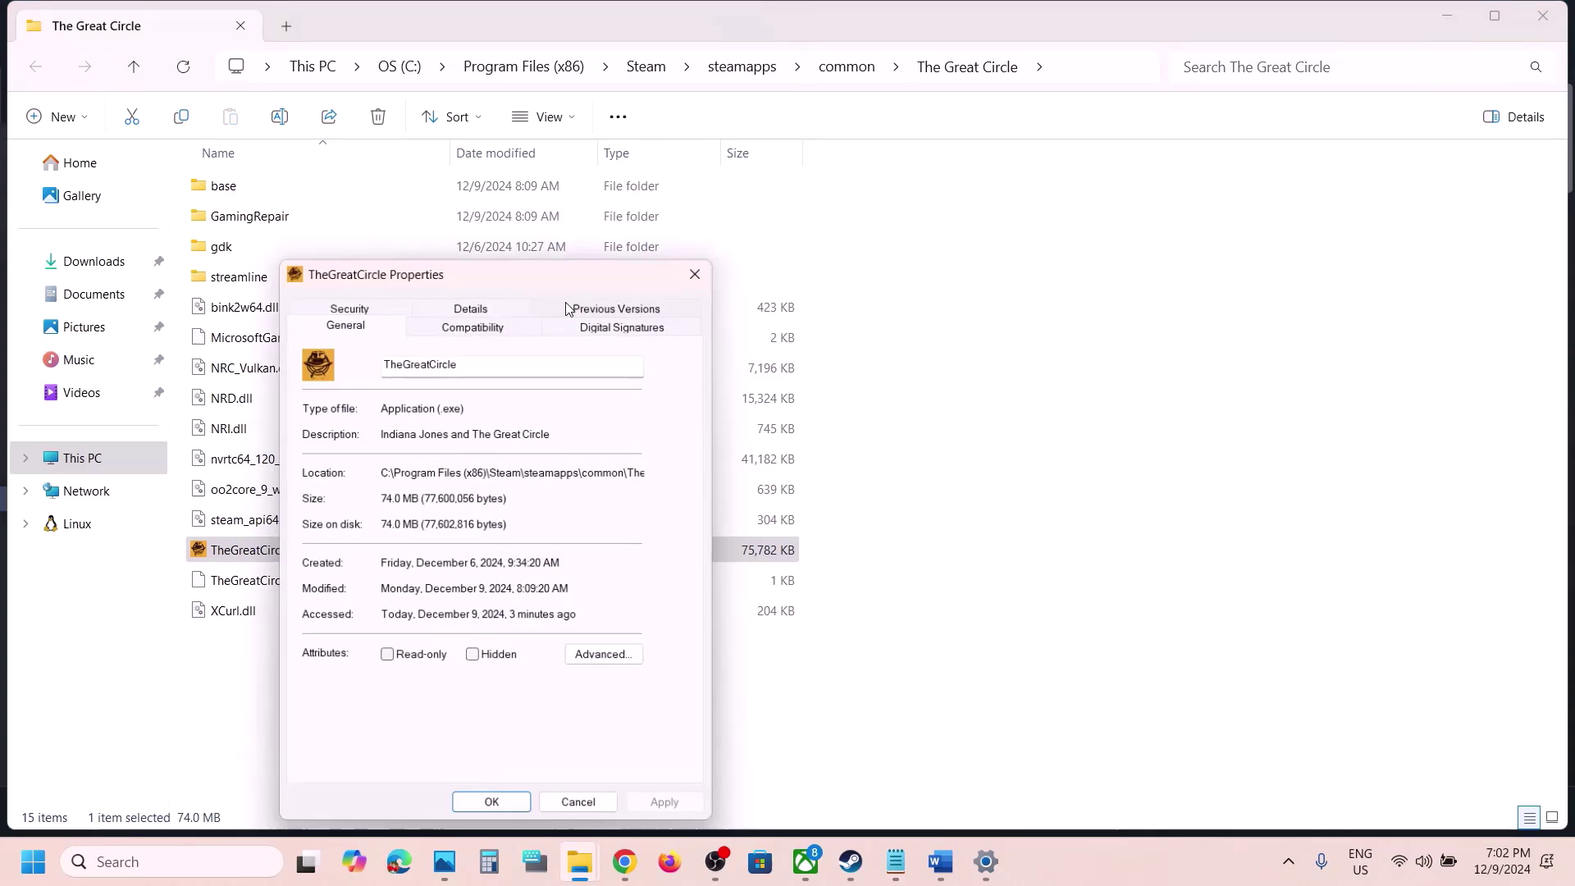
click(474, 322)
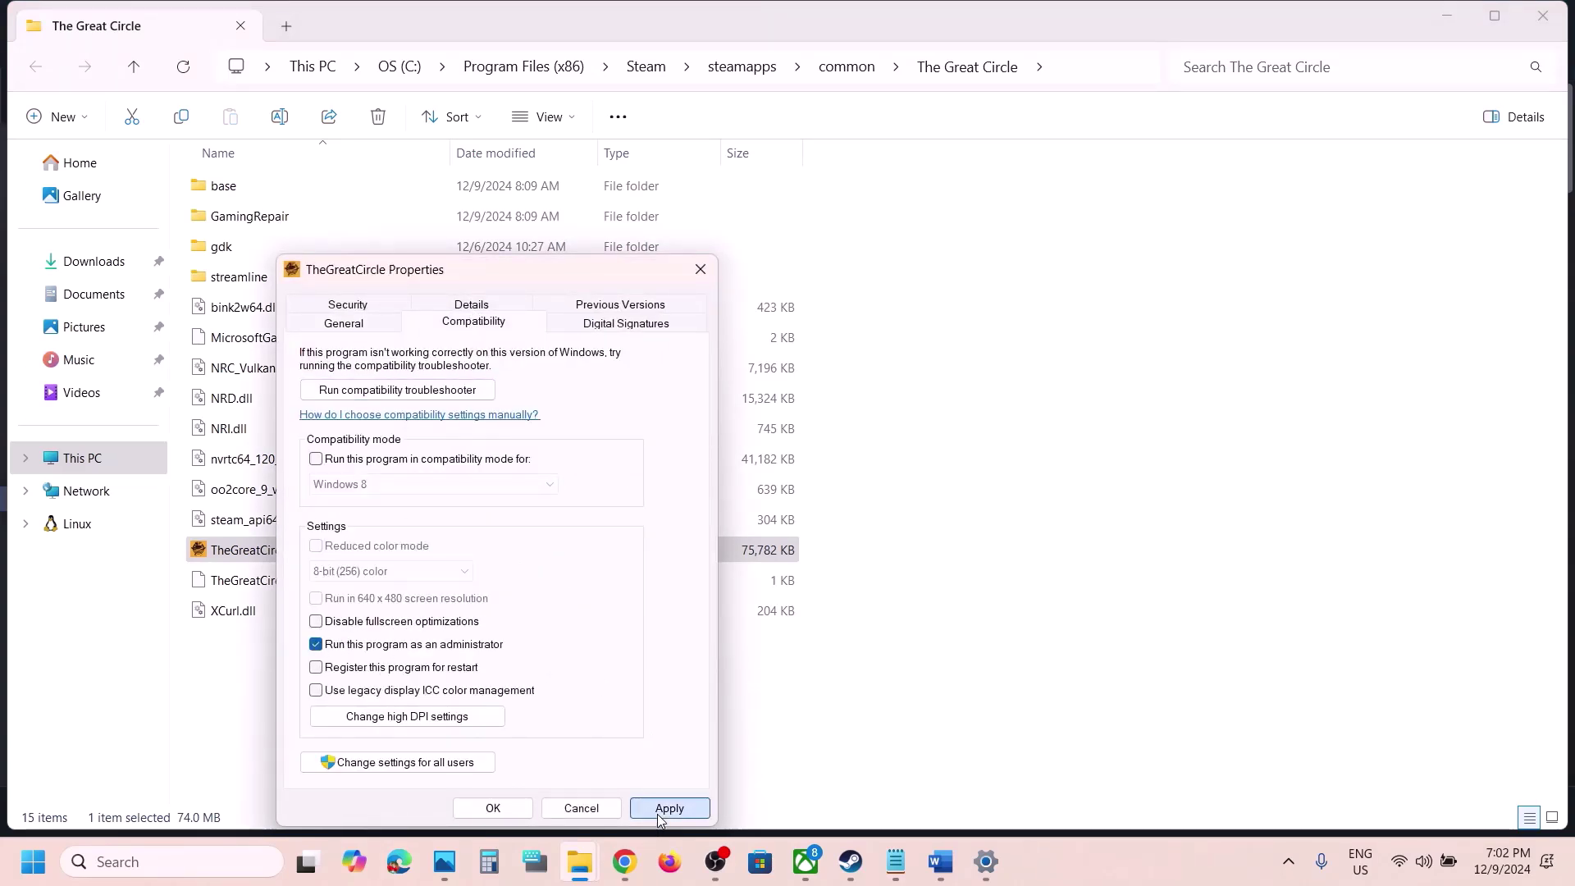
click(668, 808)
click(492, 808)
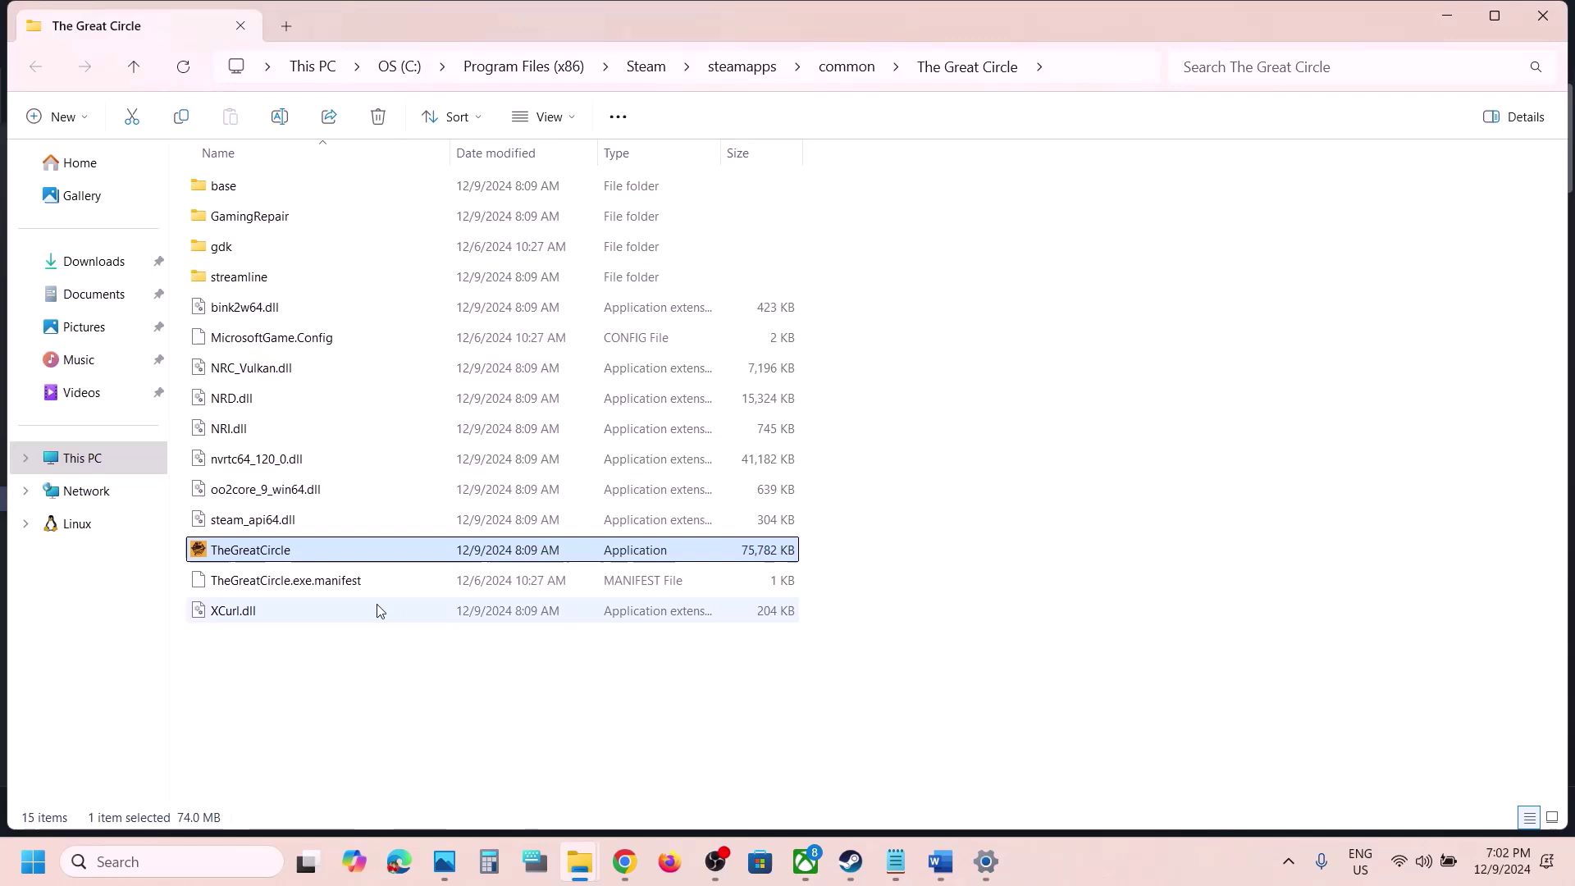
- Enable compatibility mode for Windows 8 on the TheGreatCircle application and apply it
right_click(300, 554)
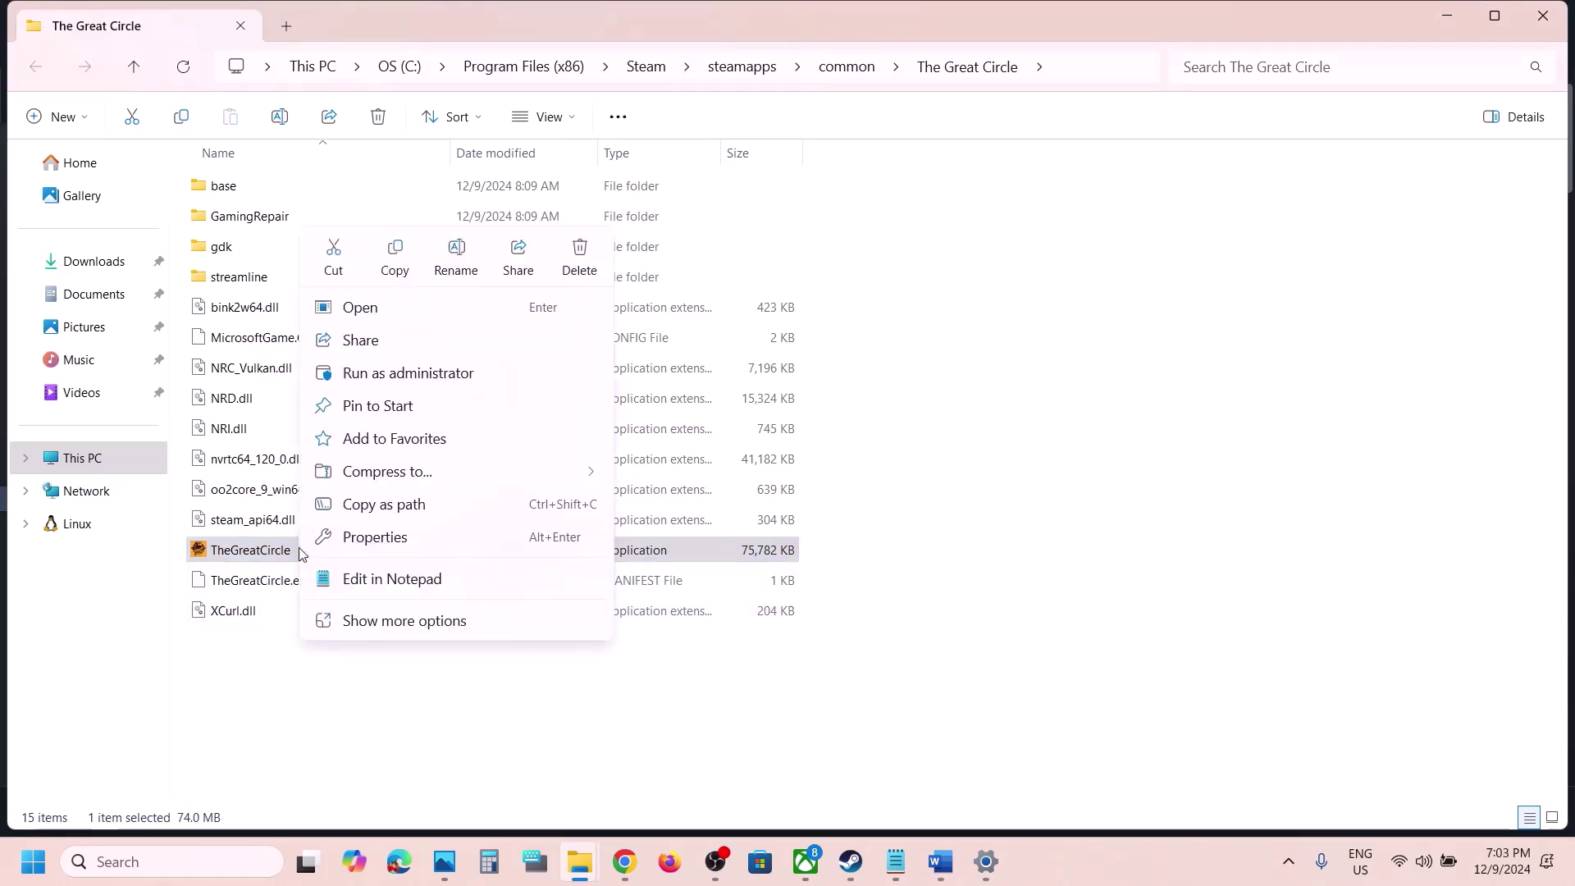
click(413, 539)
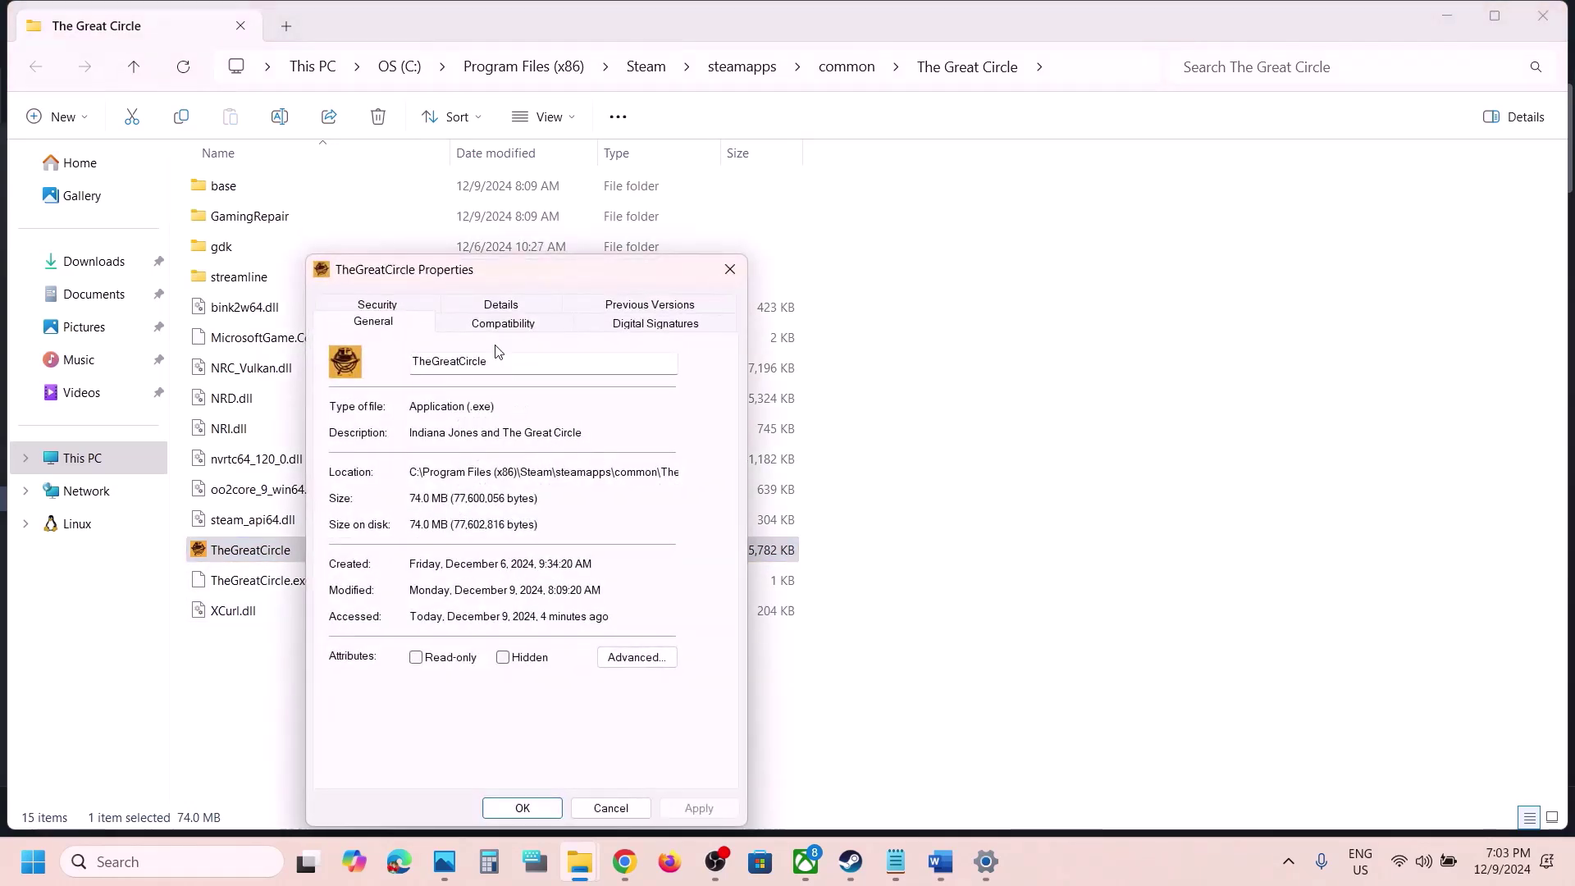
click(502, 324)
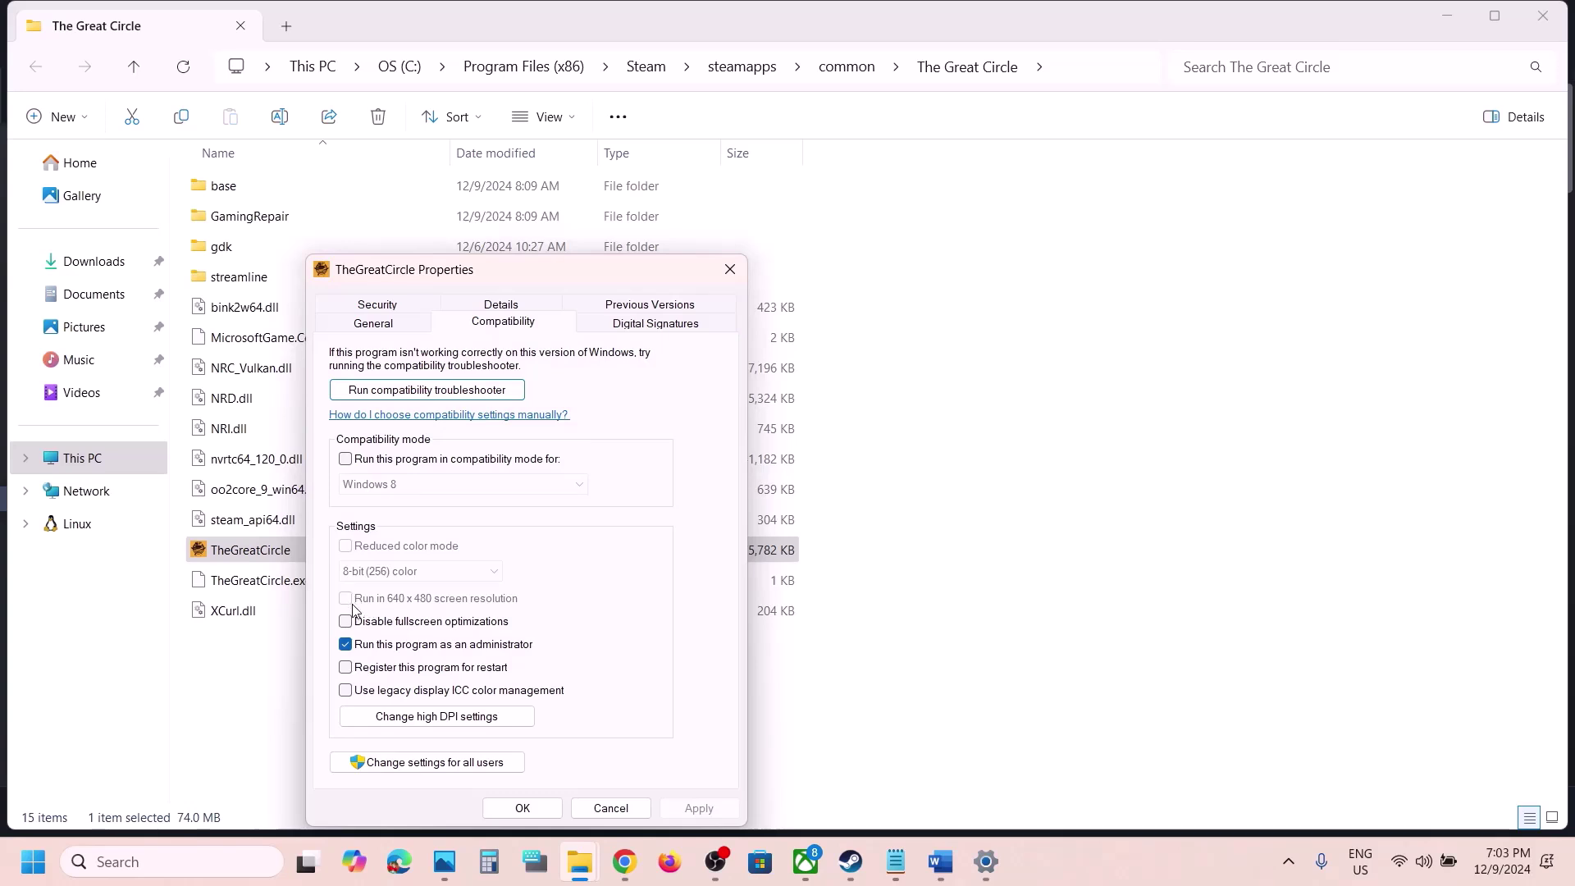
click(346, 460)
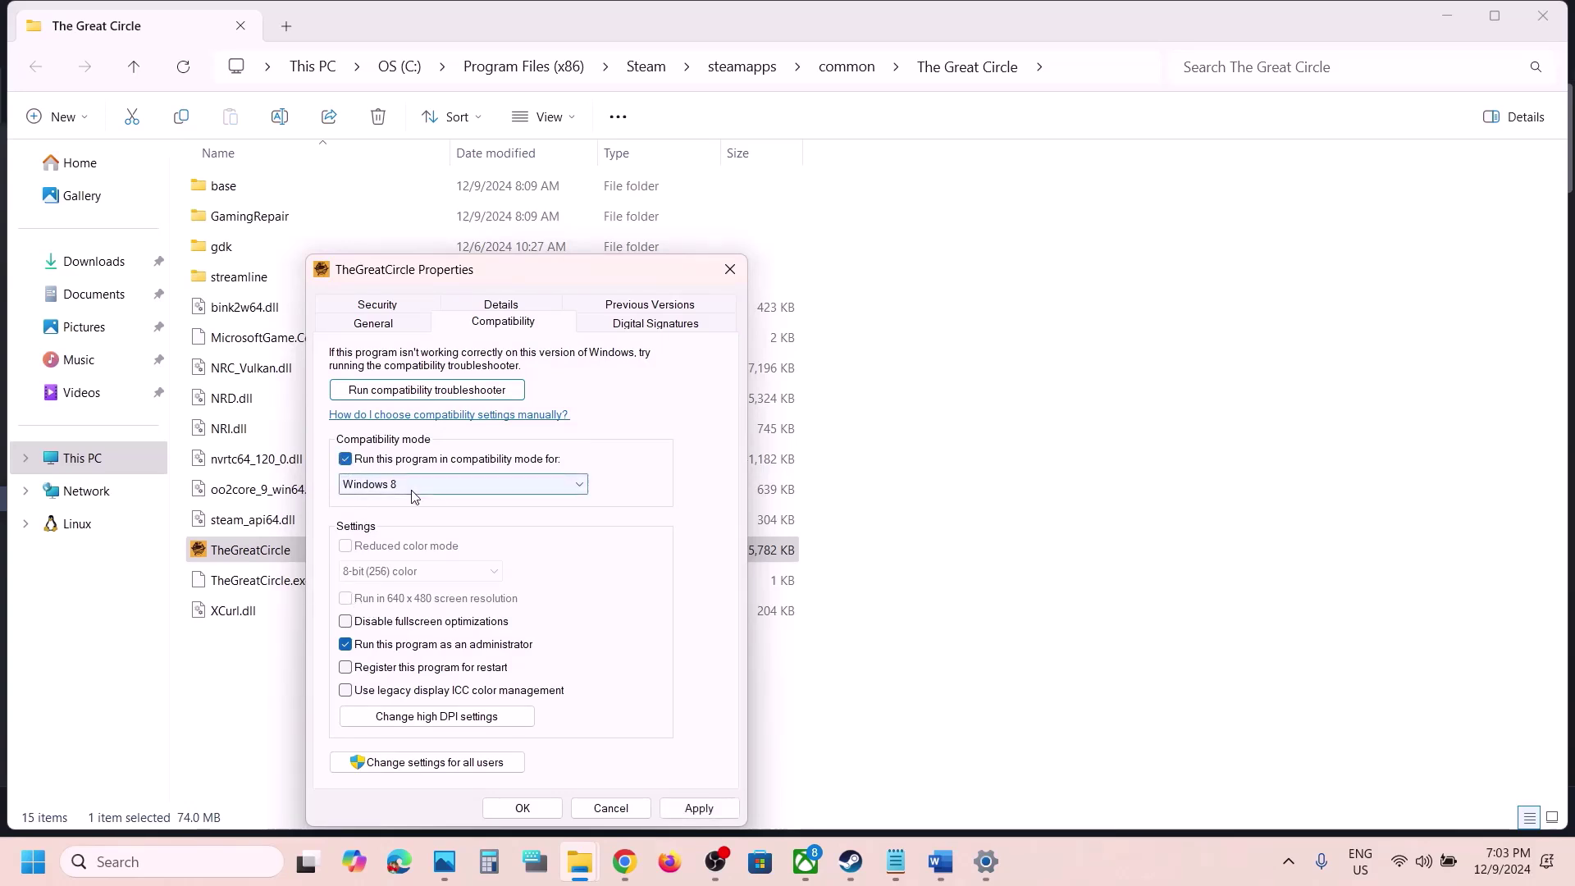
click(698, 808)
click(522, 808)
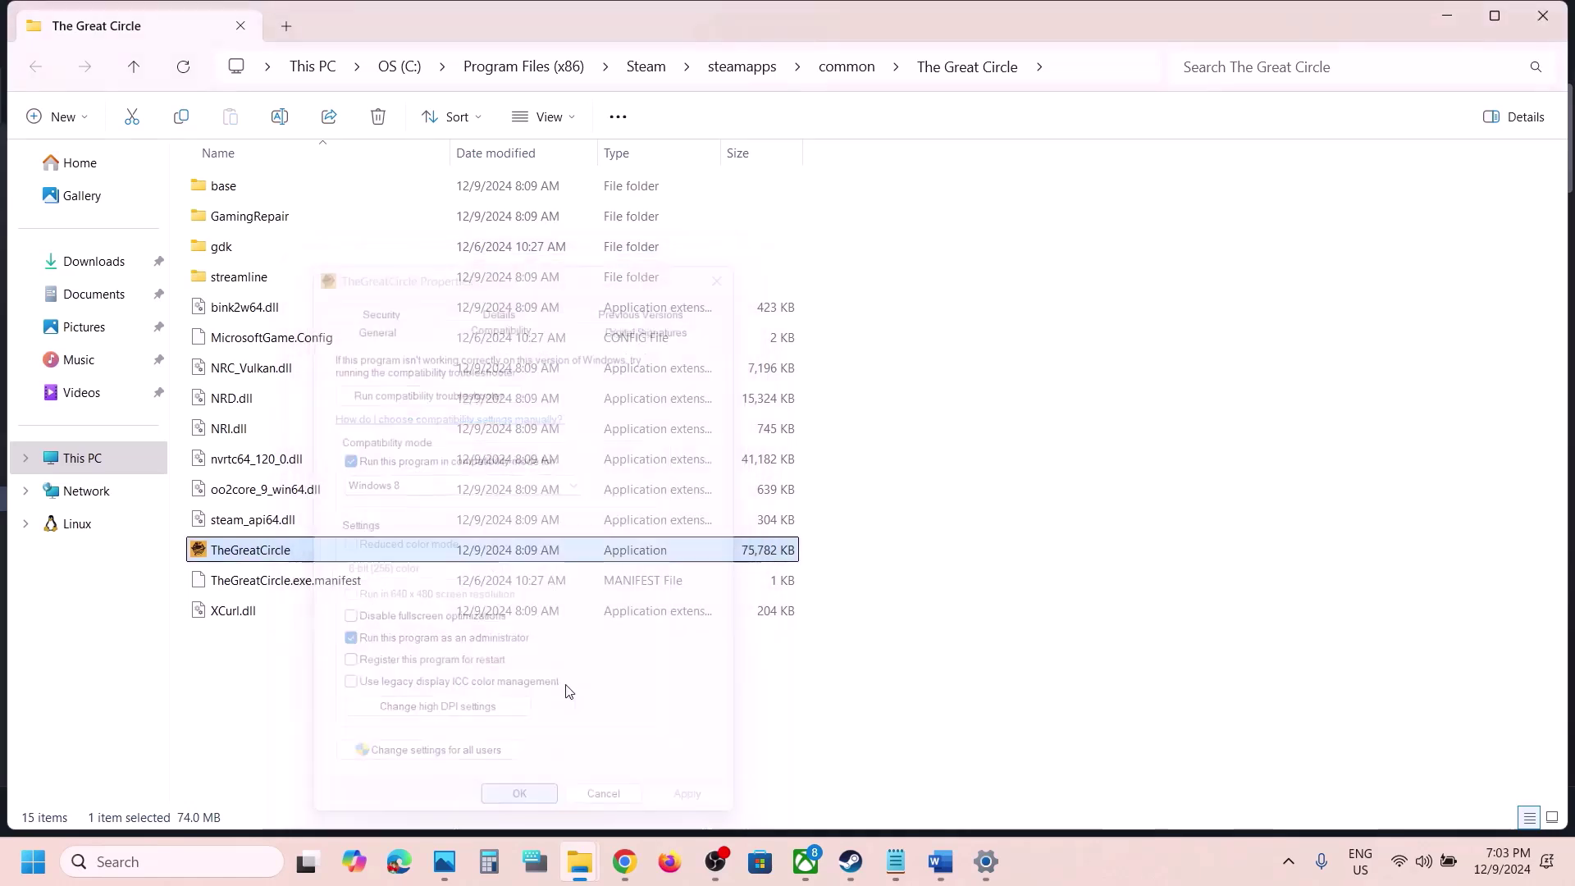
- Disable fullscreen optimizations for the TheGreatCircle application and apply the change
right_click(301, 554)
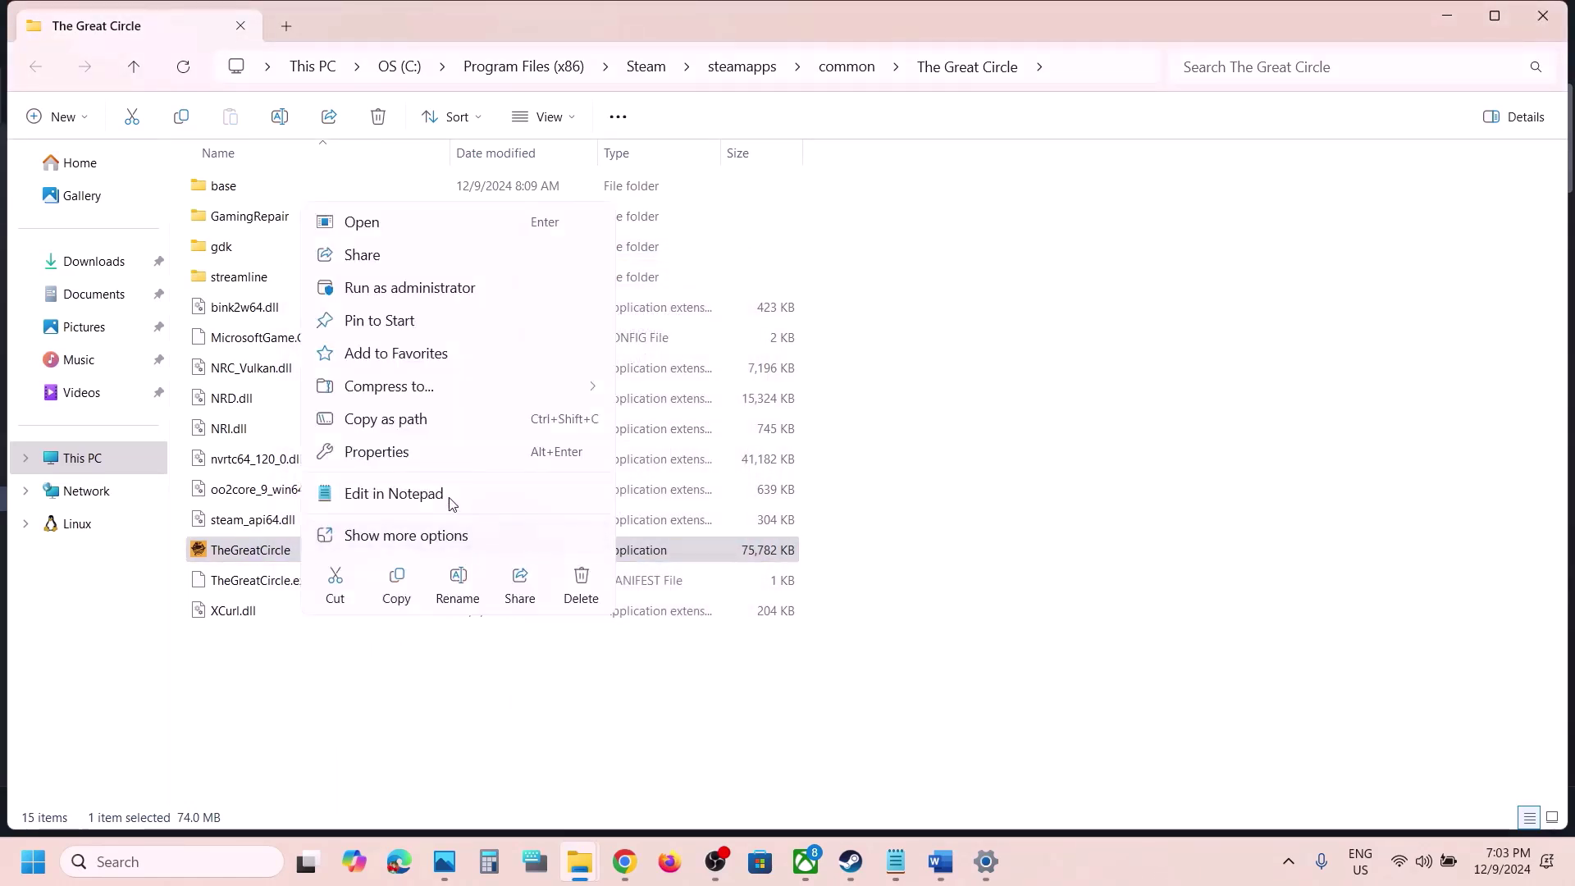
click(388, 453)
click(499, 321)
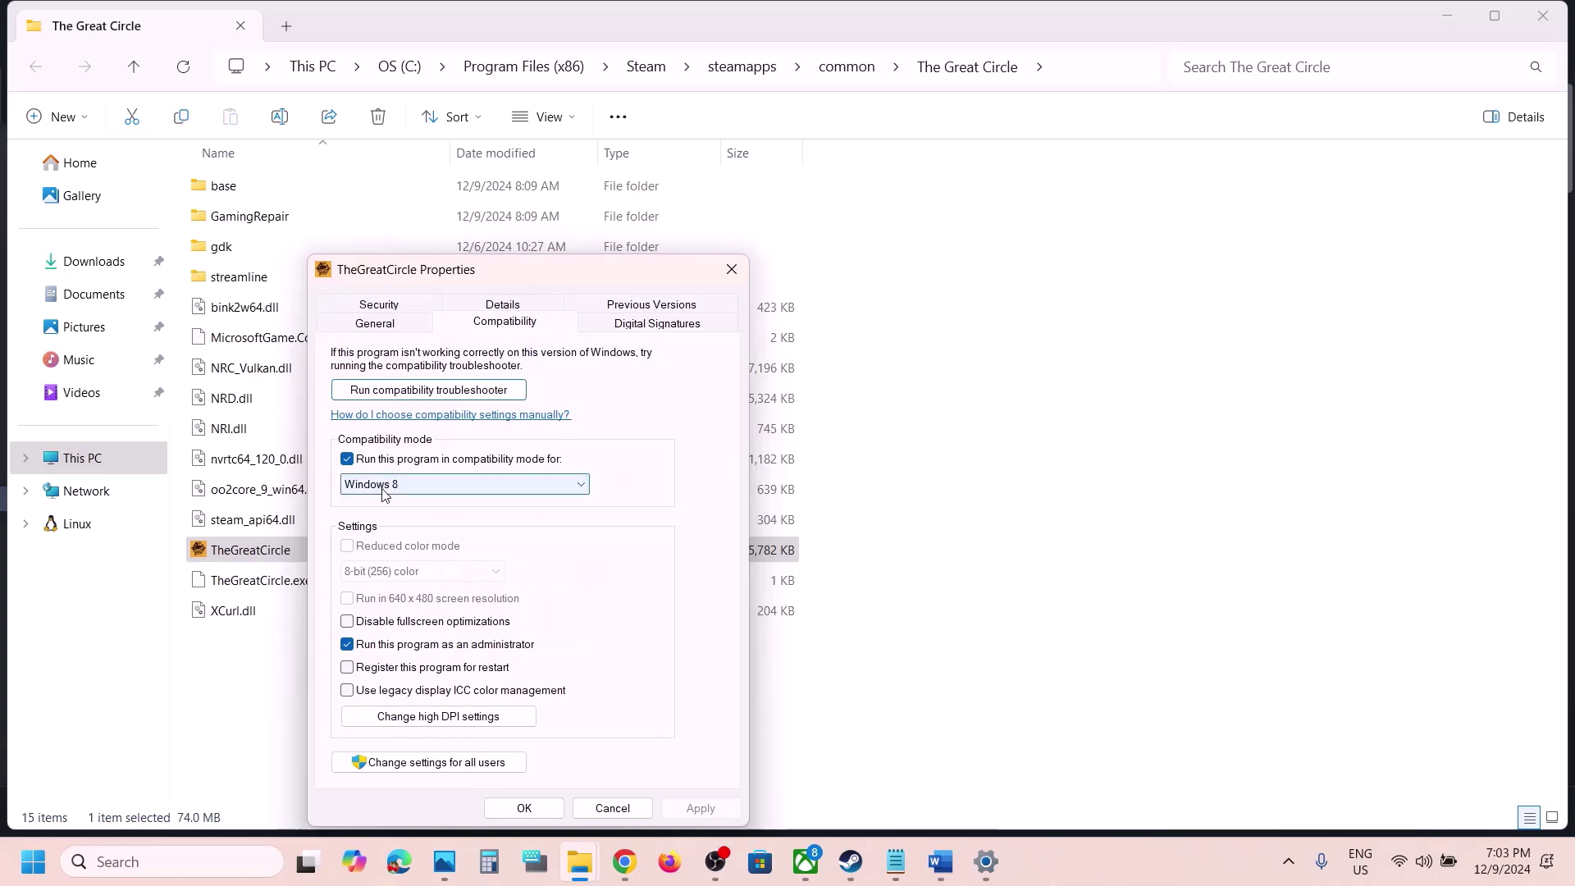
click(346, 621)
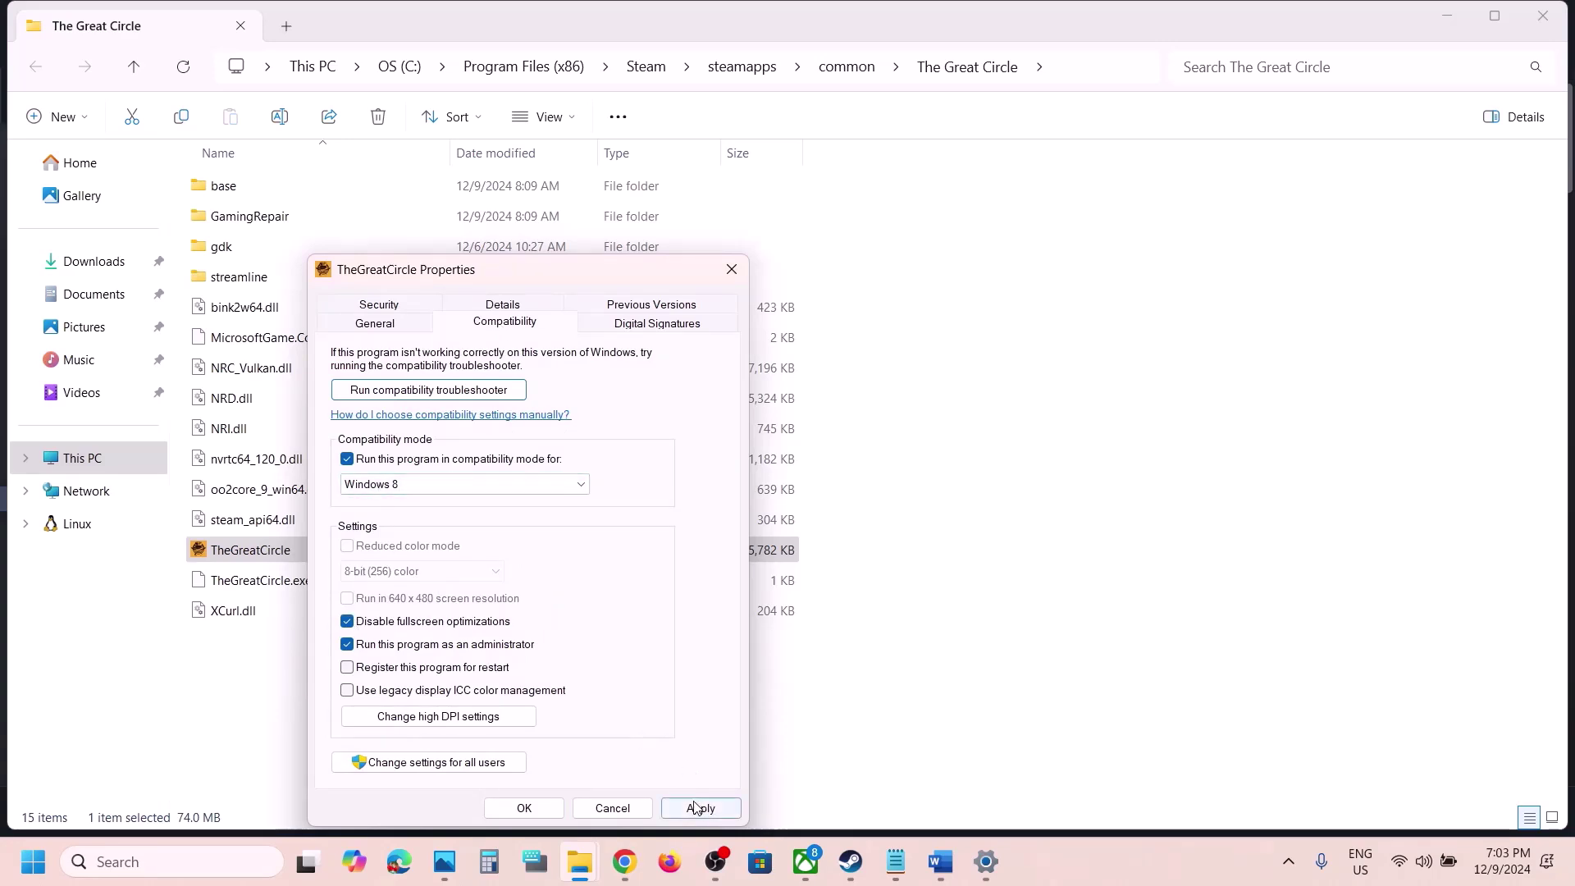
click(695, 808)
click(522, 808)
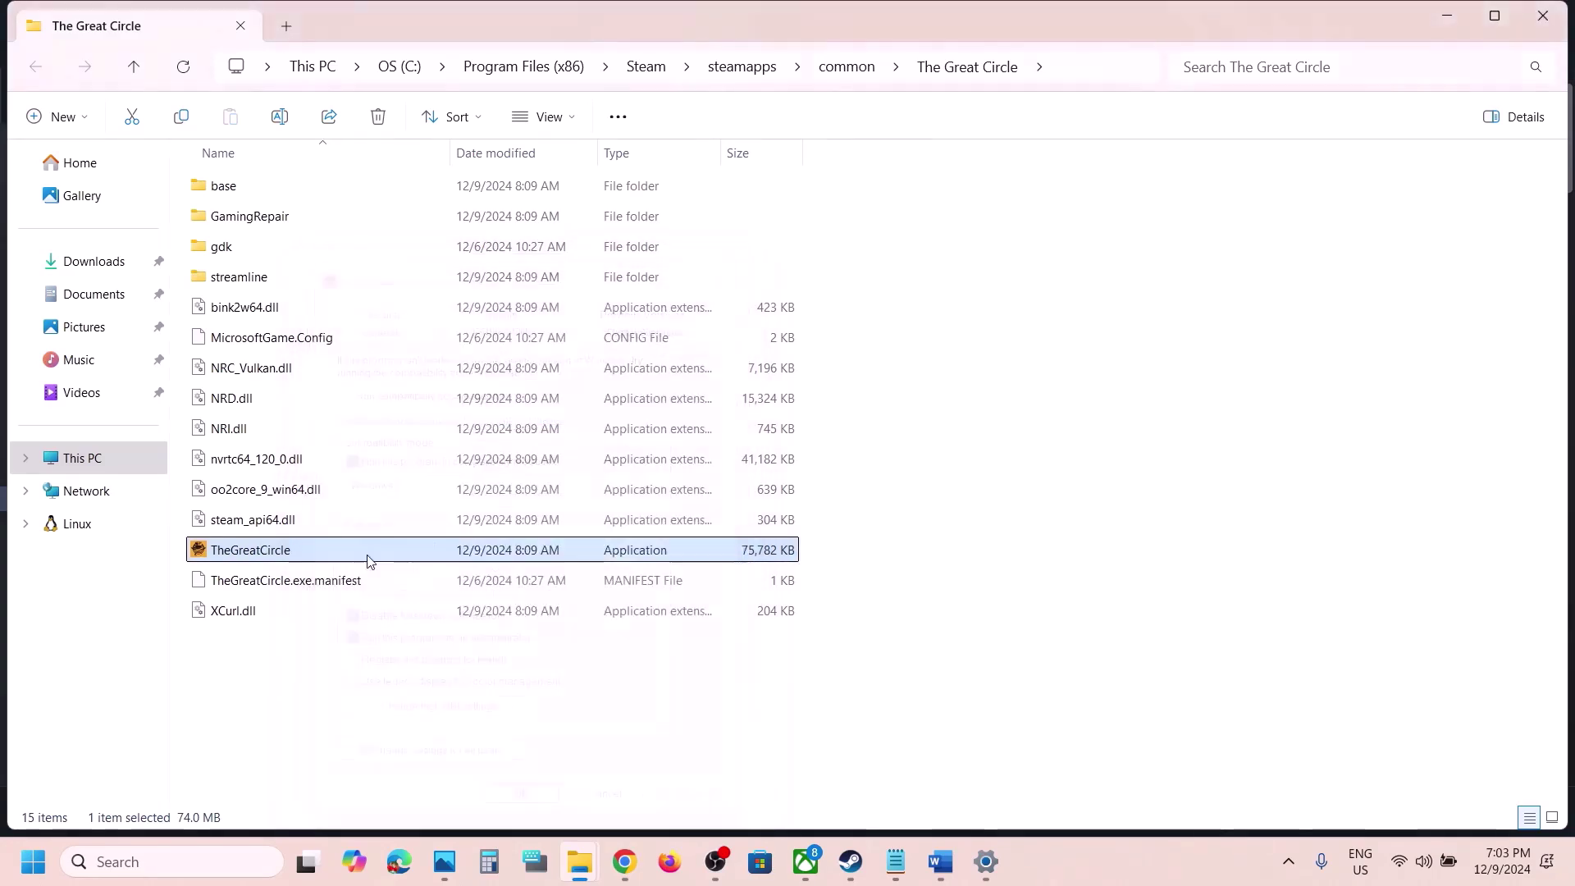
- Turn off compatibility mode, the fullscreen optimizations override and run as administrator for TheGreatCircle, and apply the changes
right_click(312, 541)
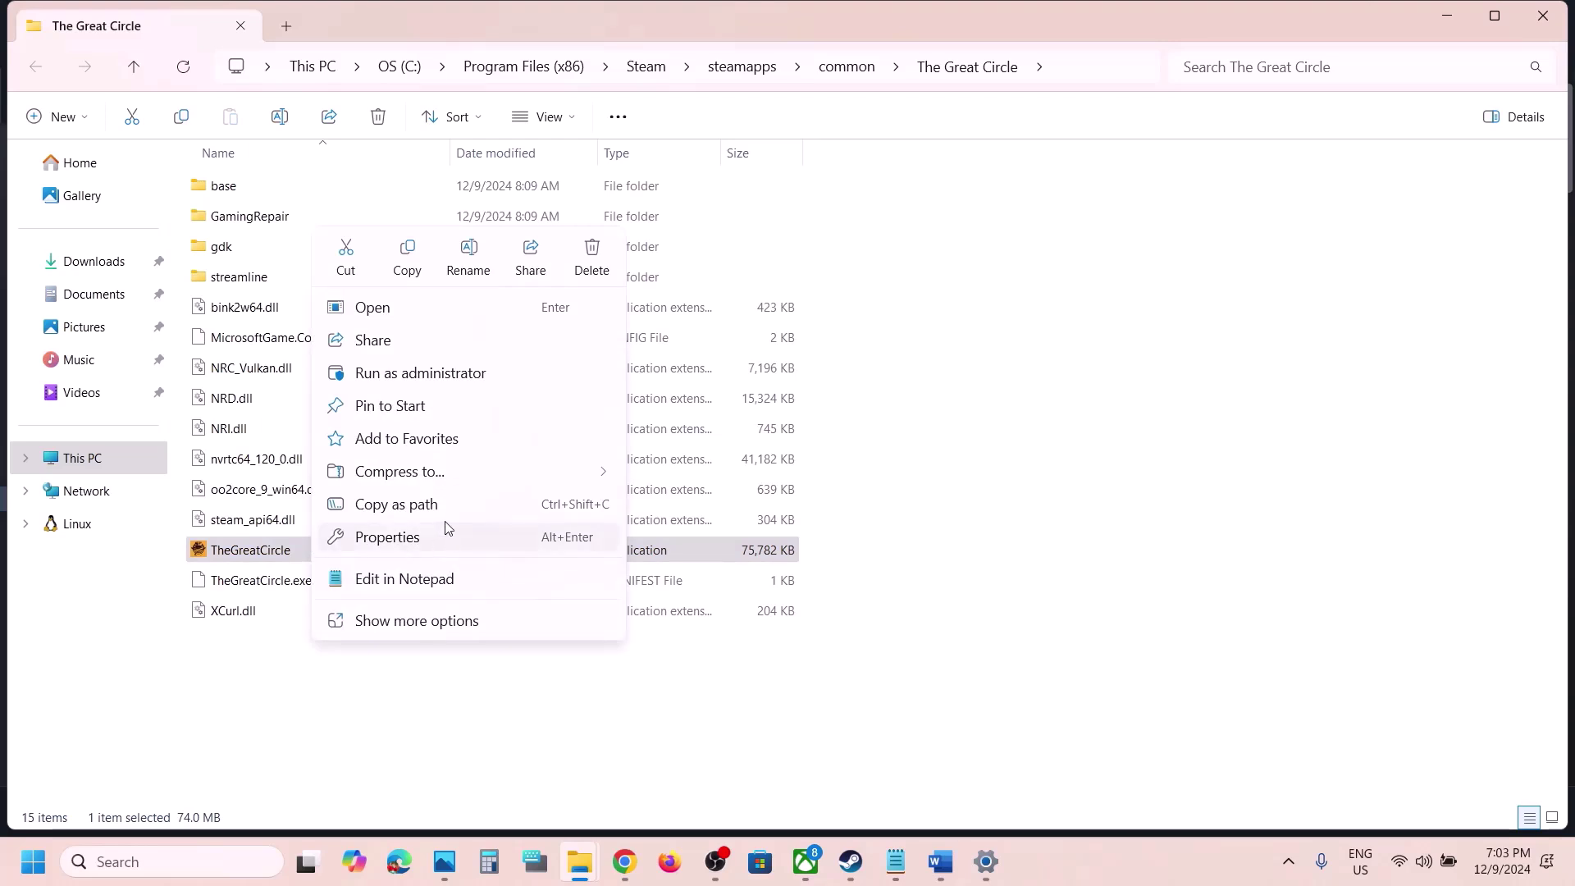
click(447, 535)
click(484, 325)
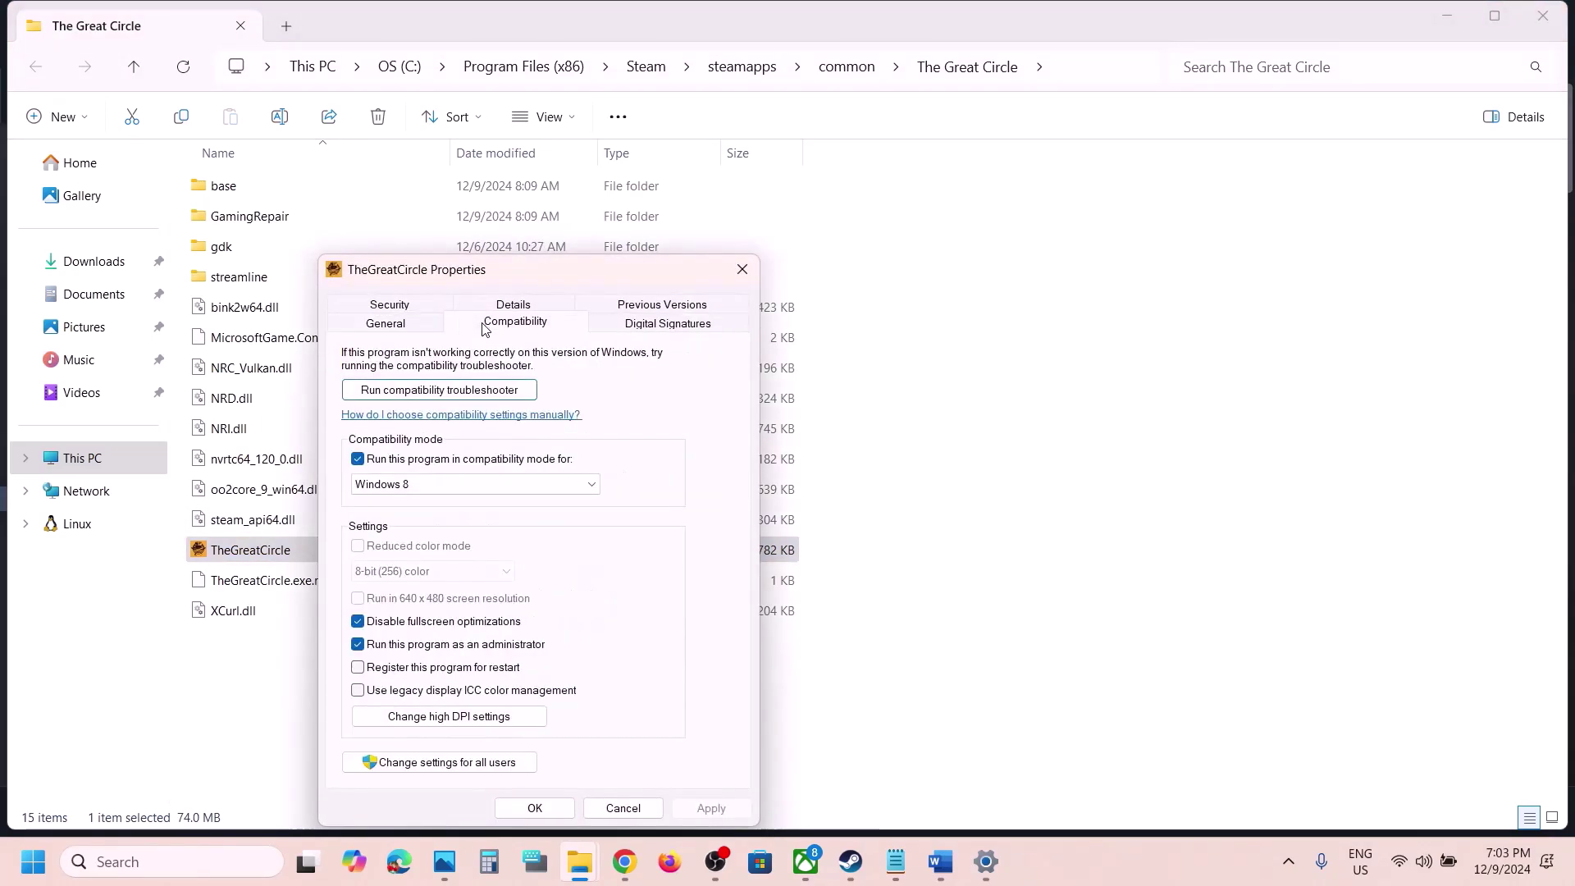
click(360, 461)
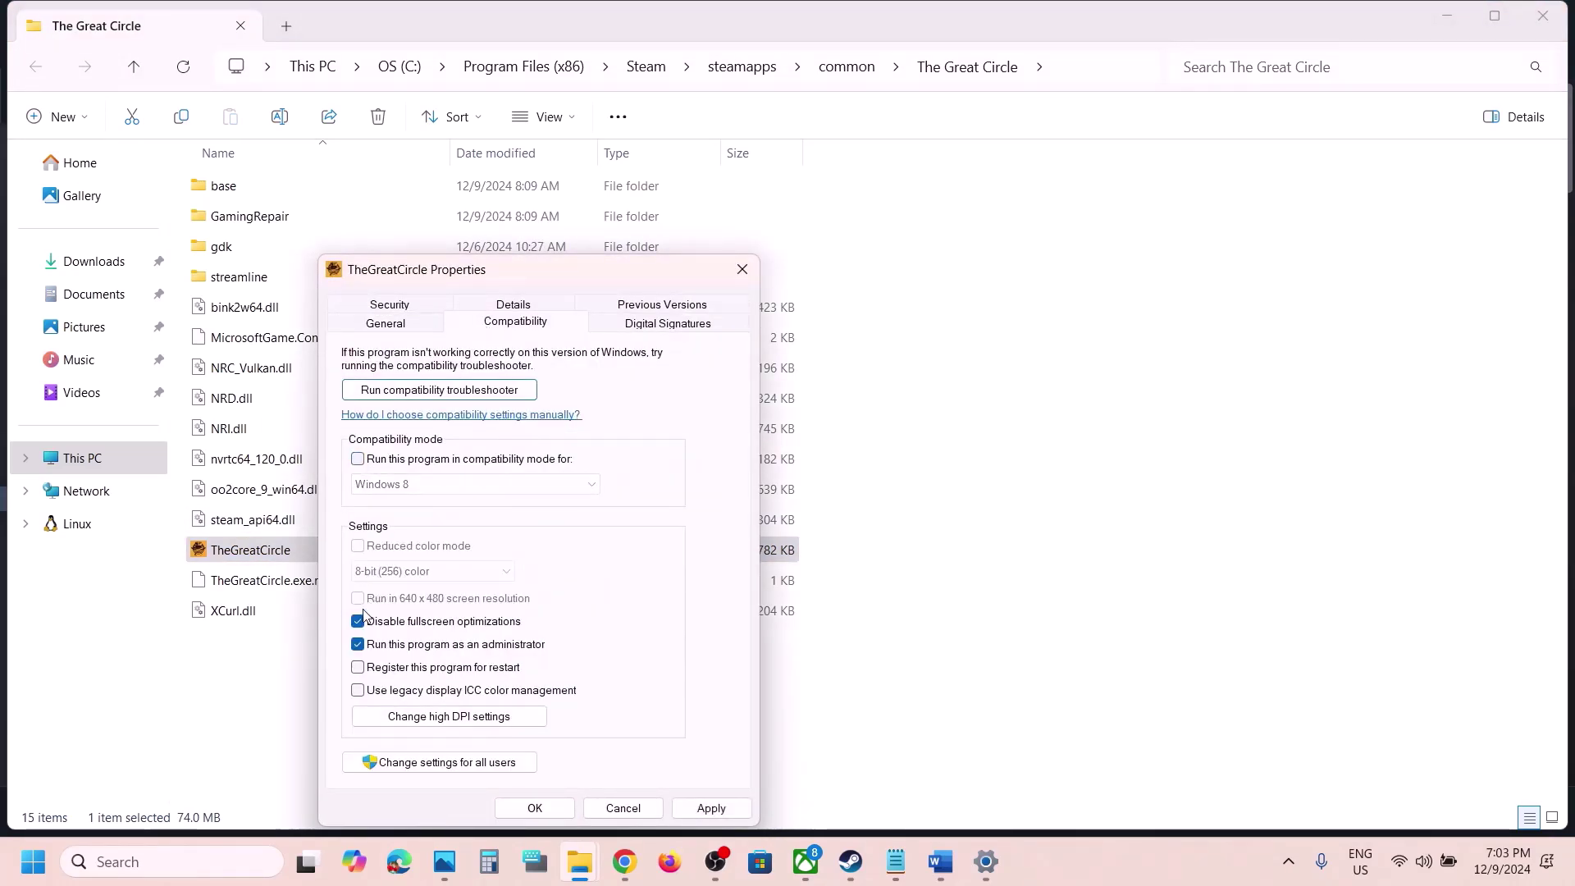
click(359, 645)
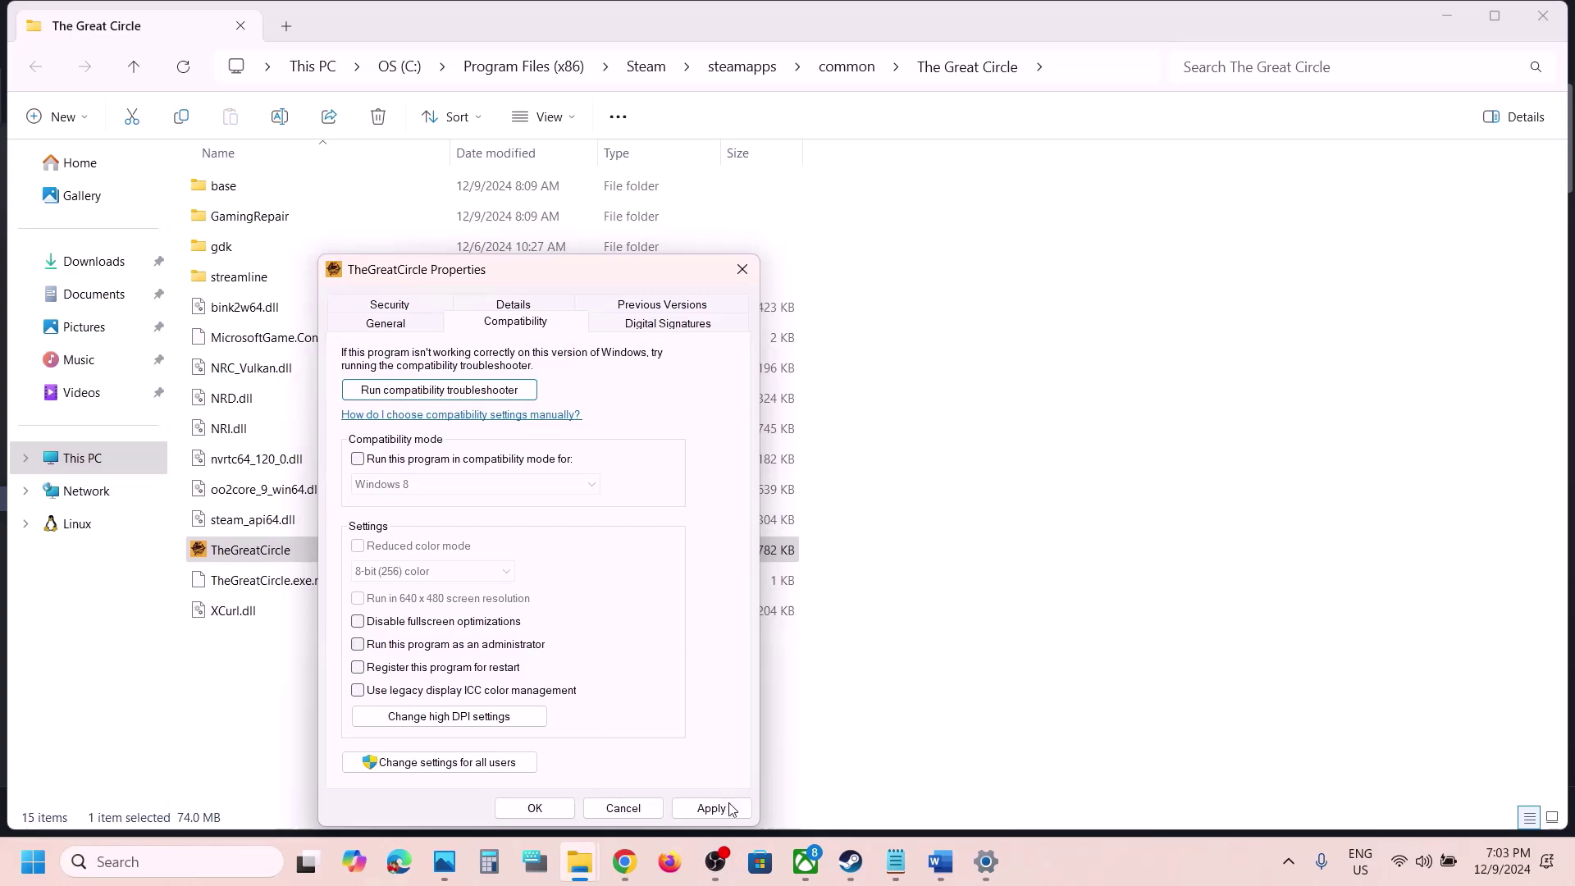
click(712, 808)
click(535, 809)
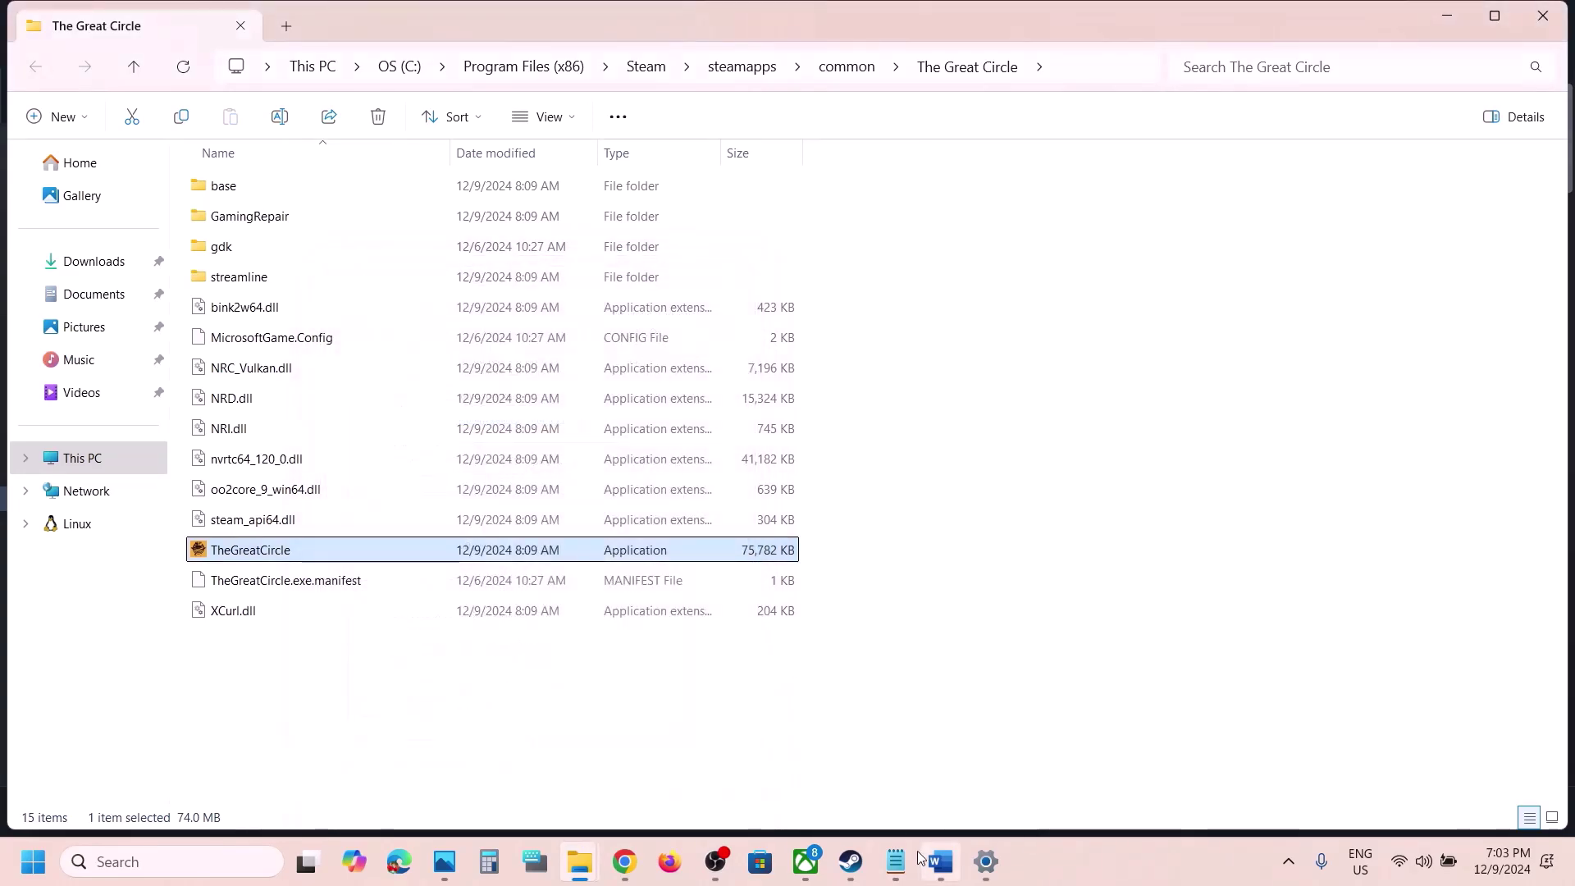
- Return to the Word notes and view Step 8 about closing fps meter software
mouse_move(940, 861)
click(873, 749)
scroll(721, 622, down, 4)
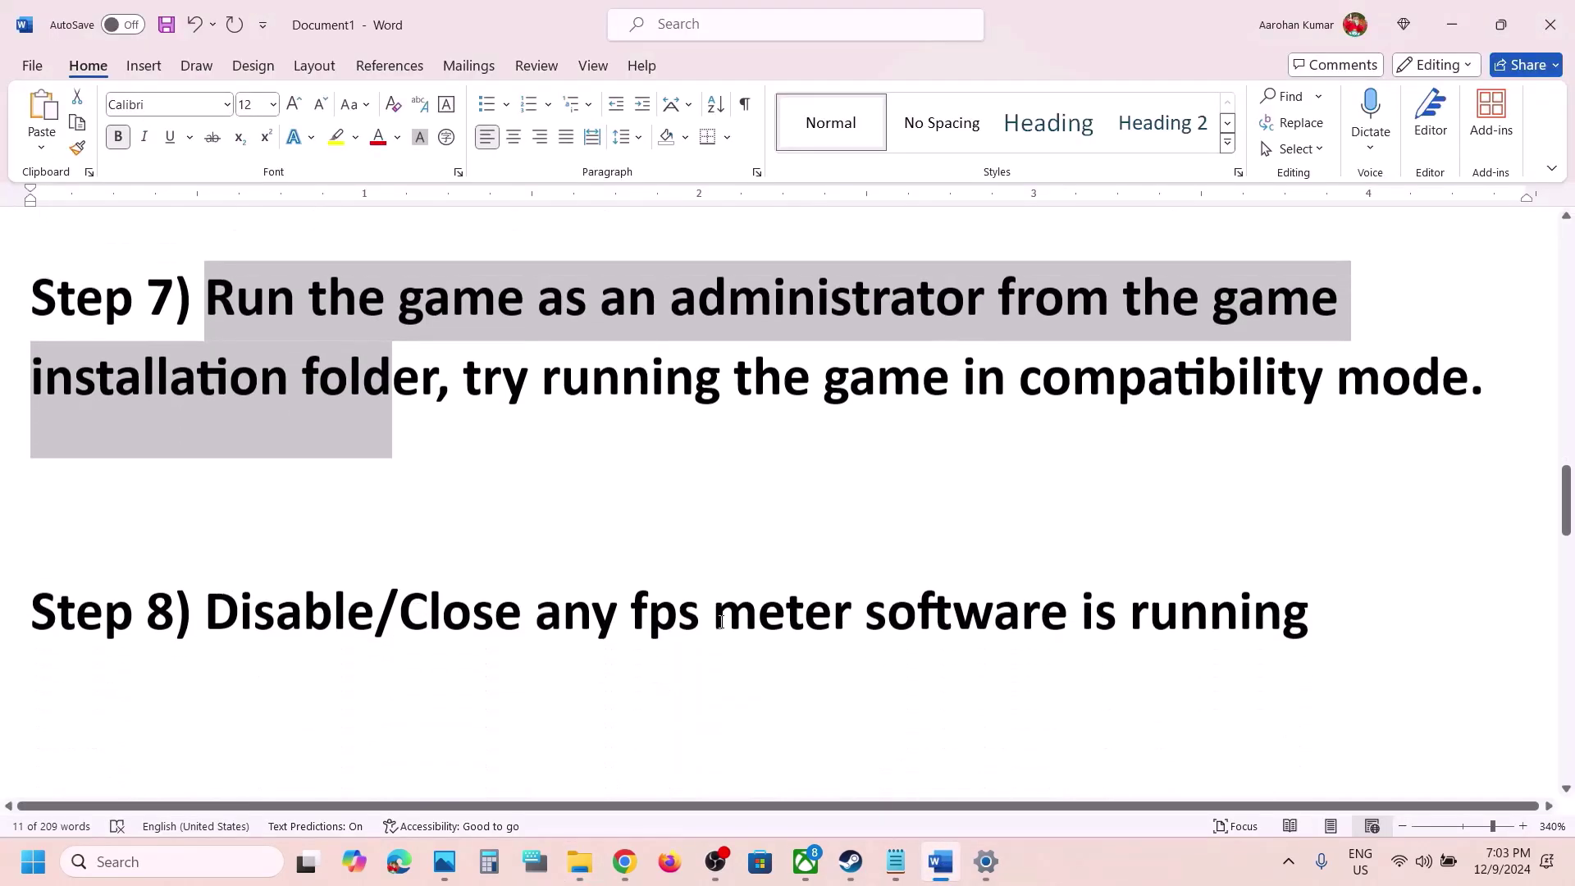
- Read Step 8 on closing fps meter software and Step 9 on the Windows power plan in the notes
scroll(721, 622, up, 1)
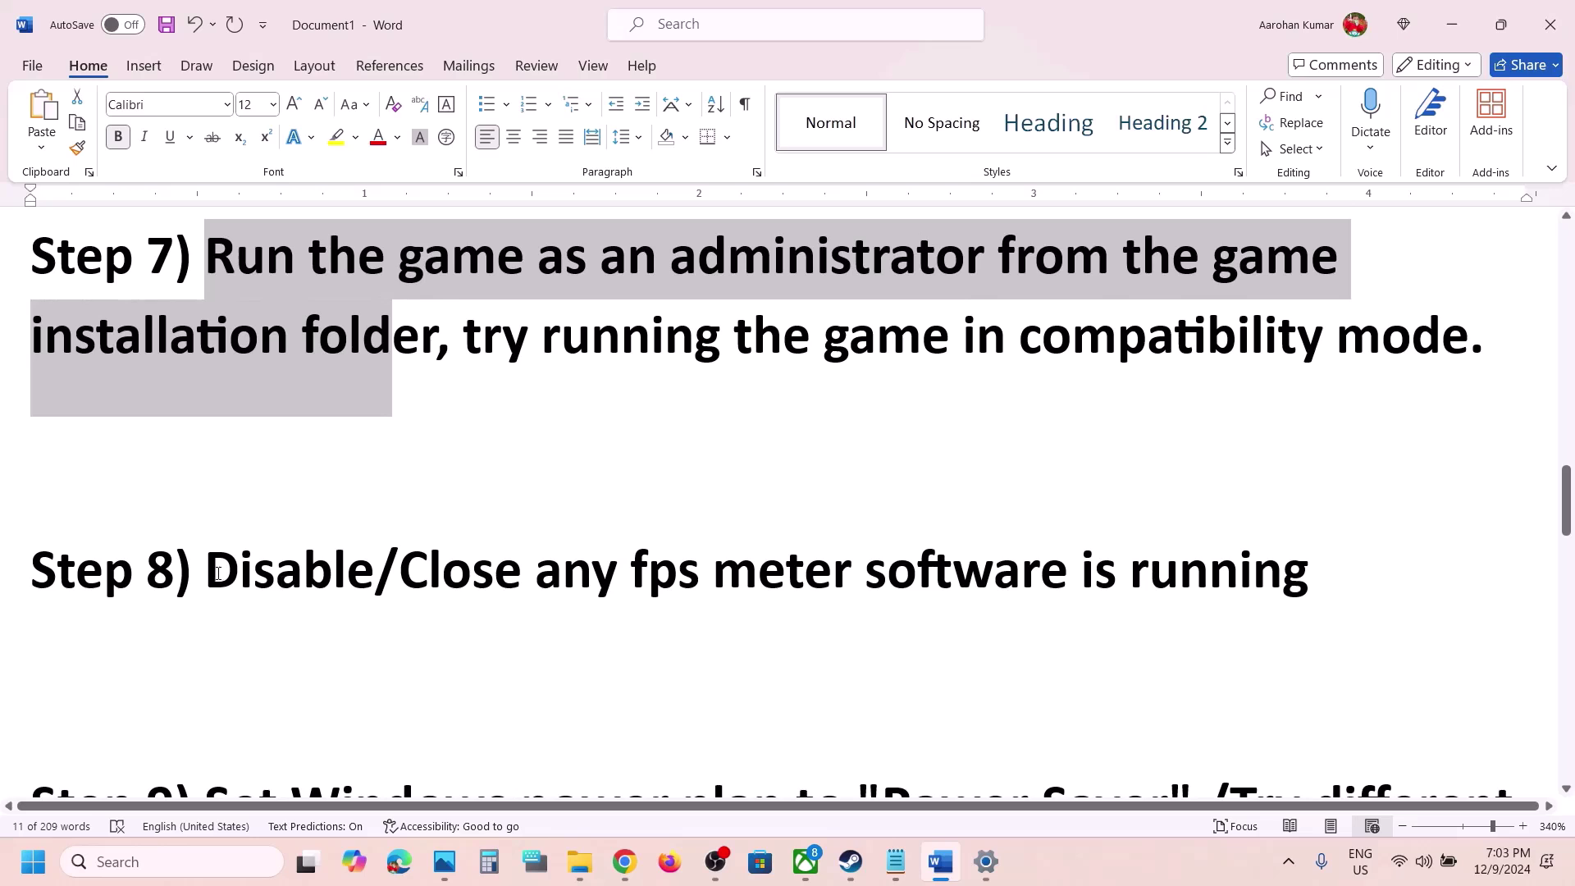
drag(217, 572, 944, 585)
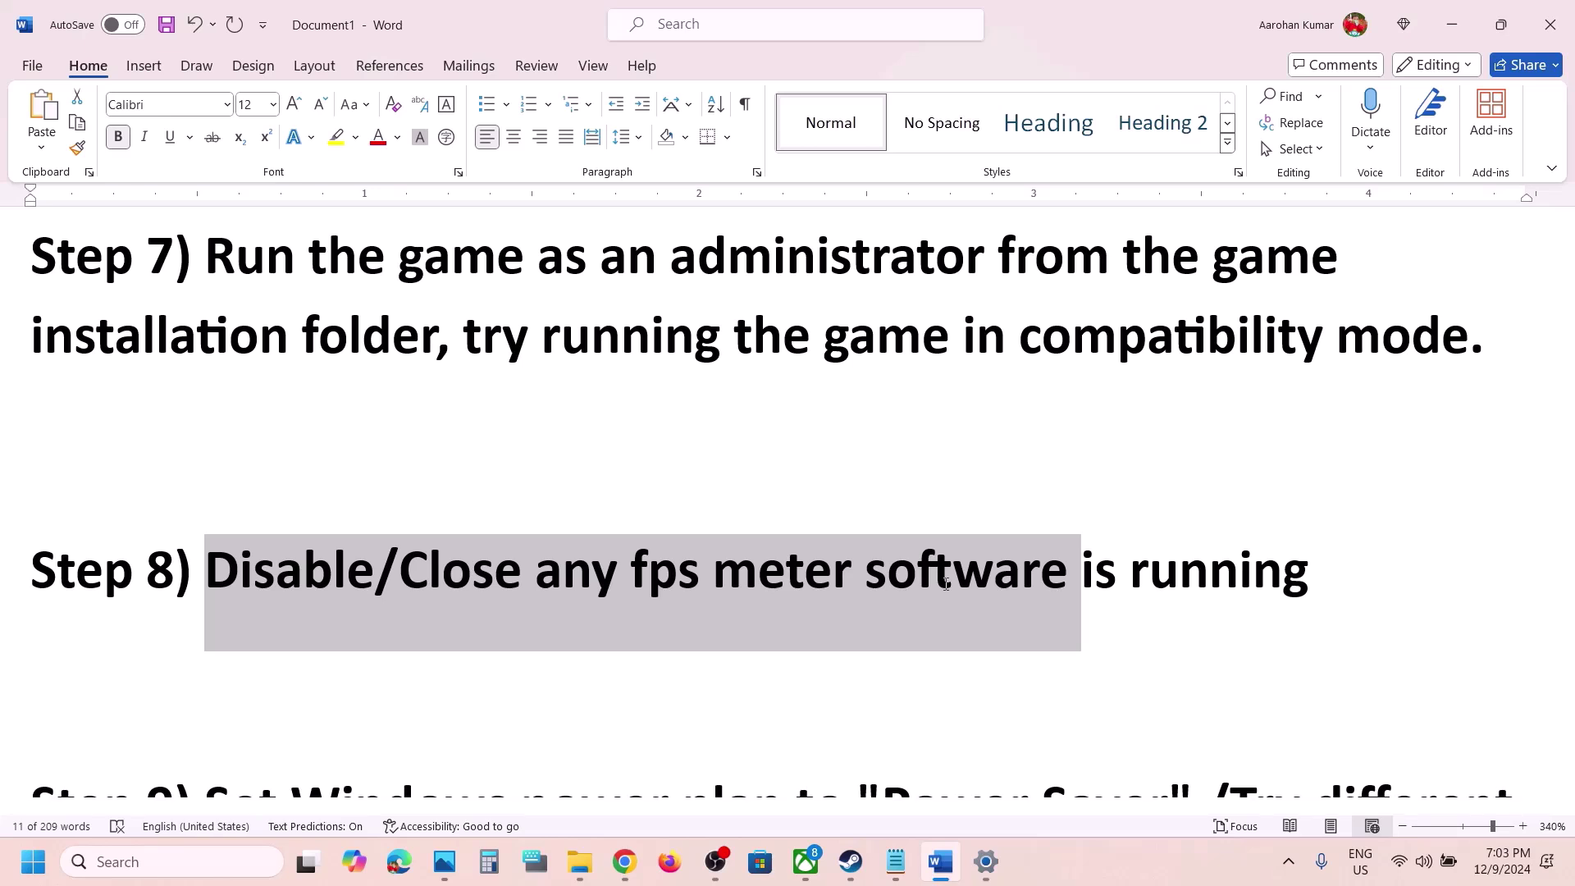
scroll(946, 584, down, 2)
scroll(947, 590, up, 1)
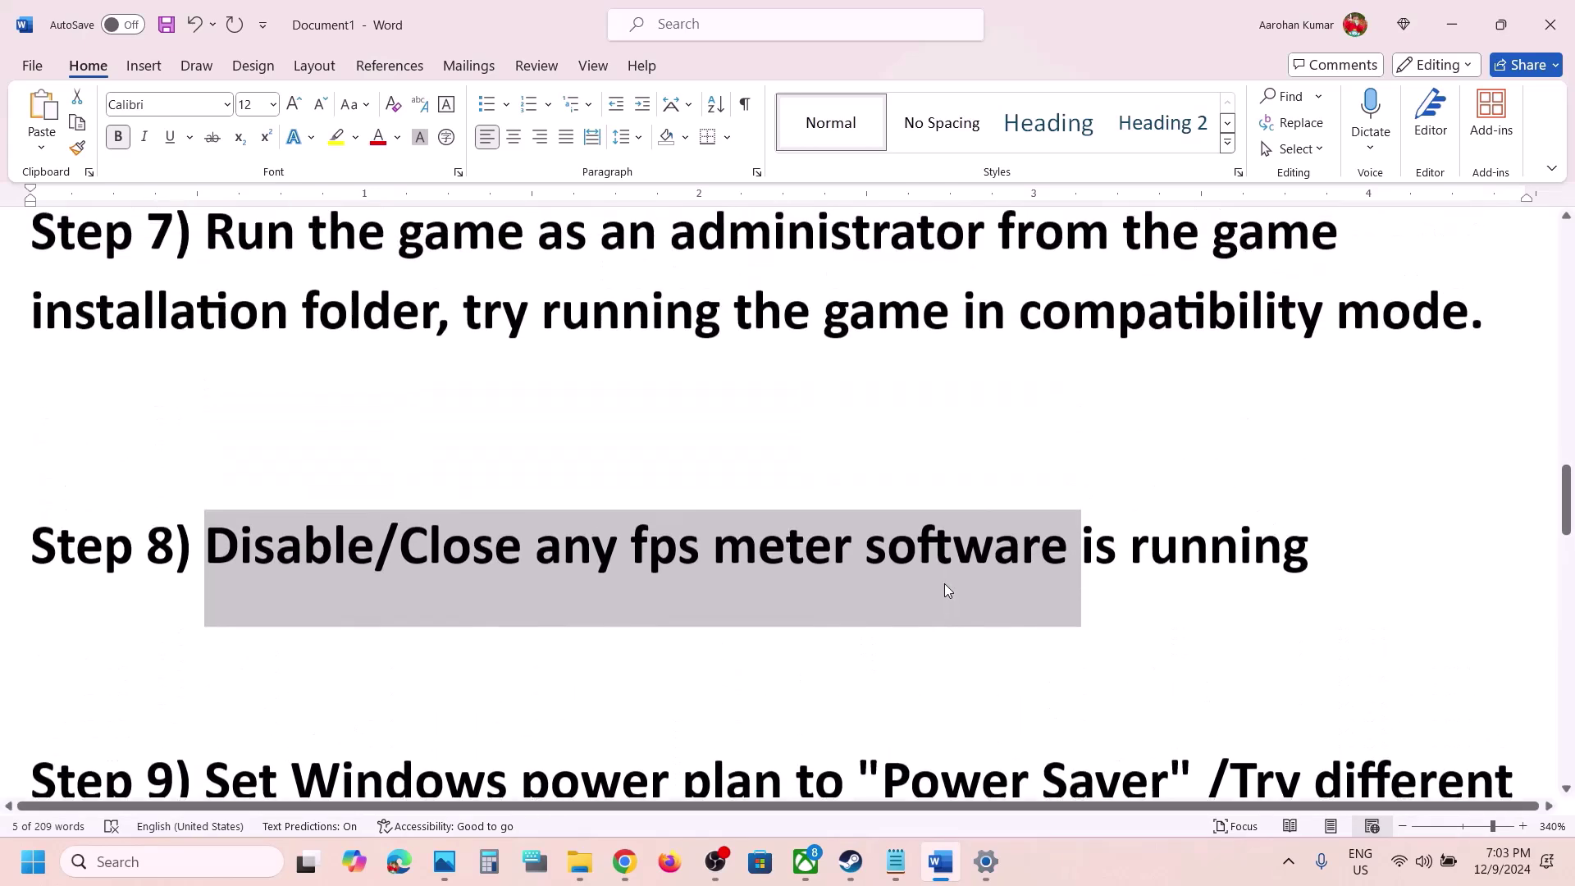
scroll(948, 590, up, 1)
scroll(829, 626, down, 3)
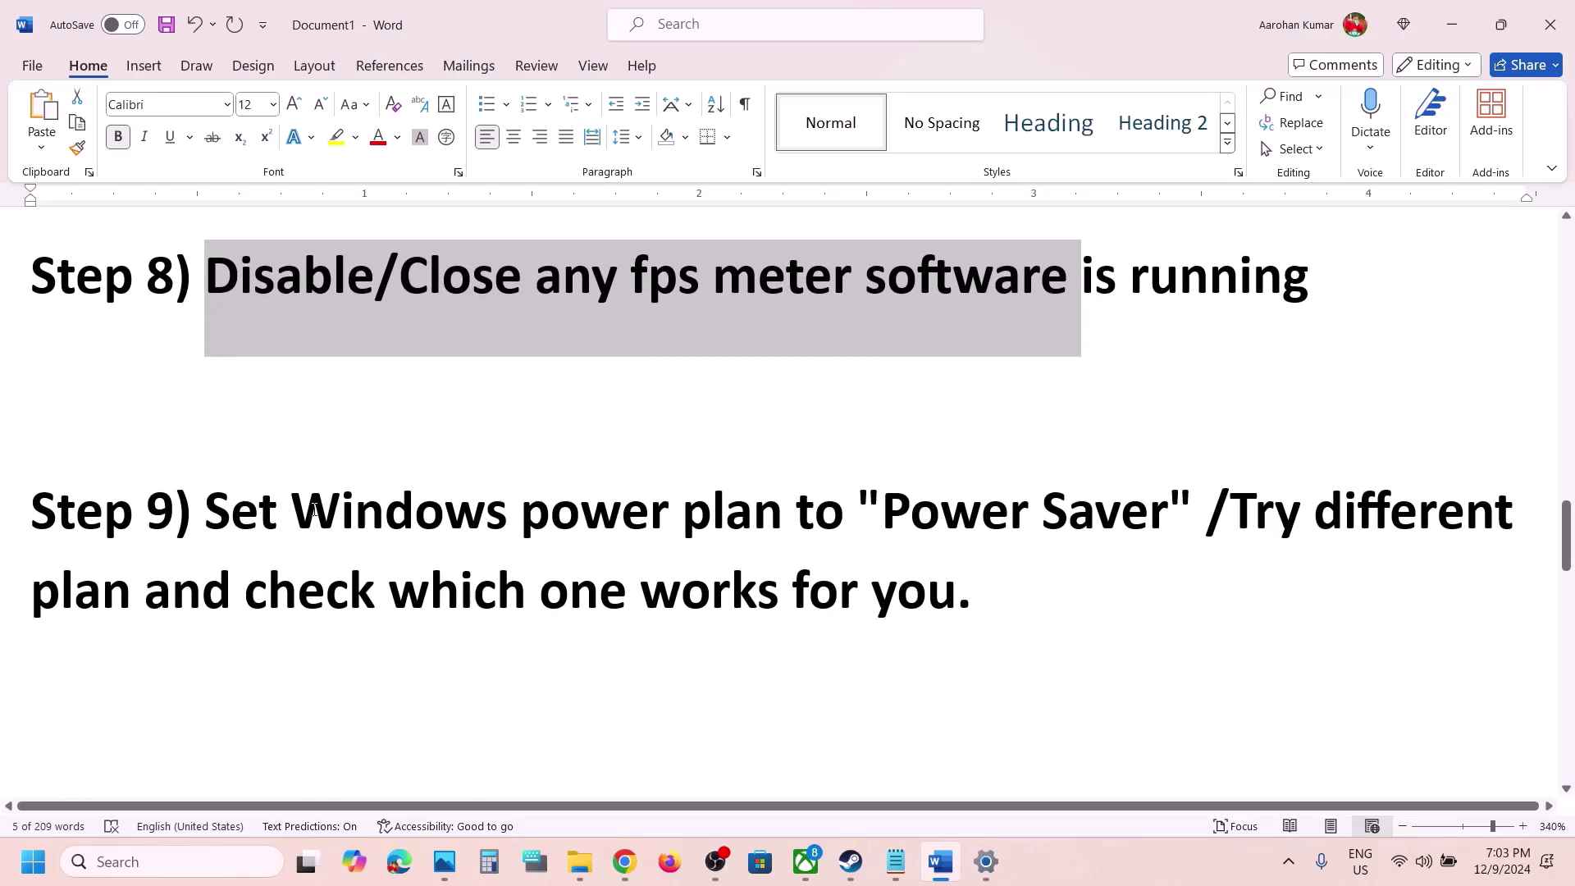
drag(412, 513, 850, 525)
click(1066, 518)
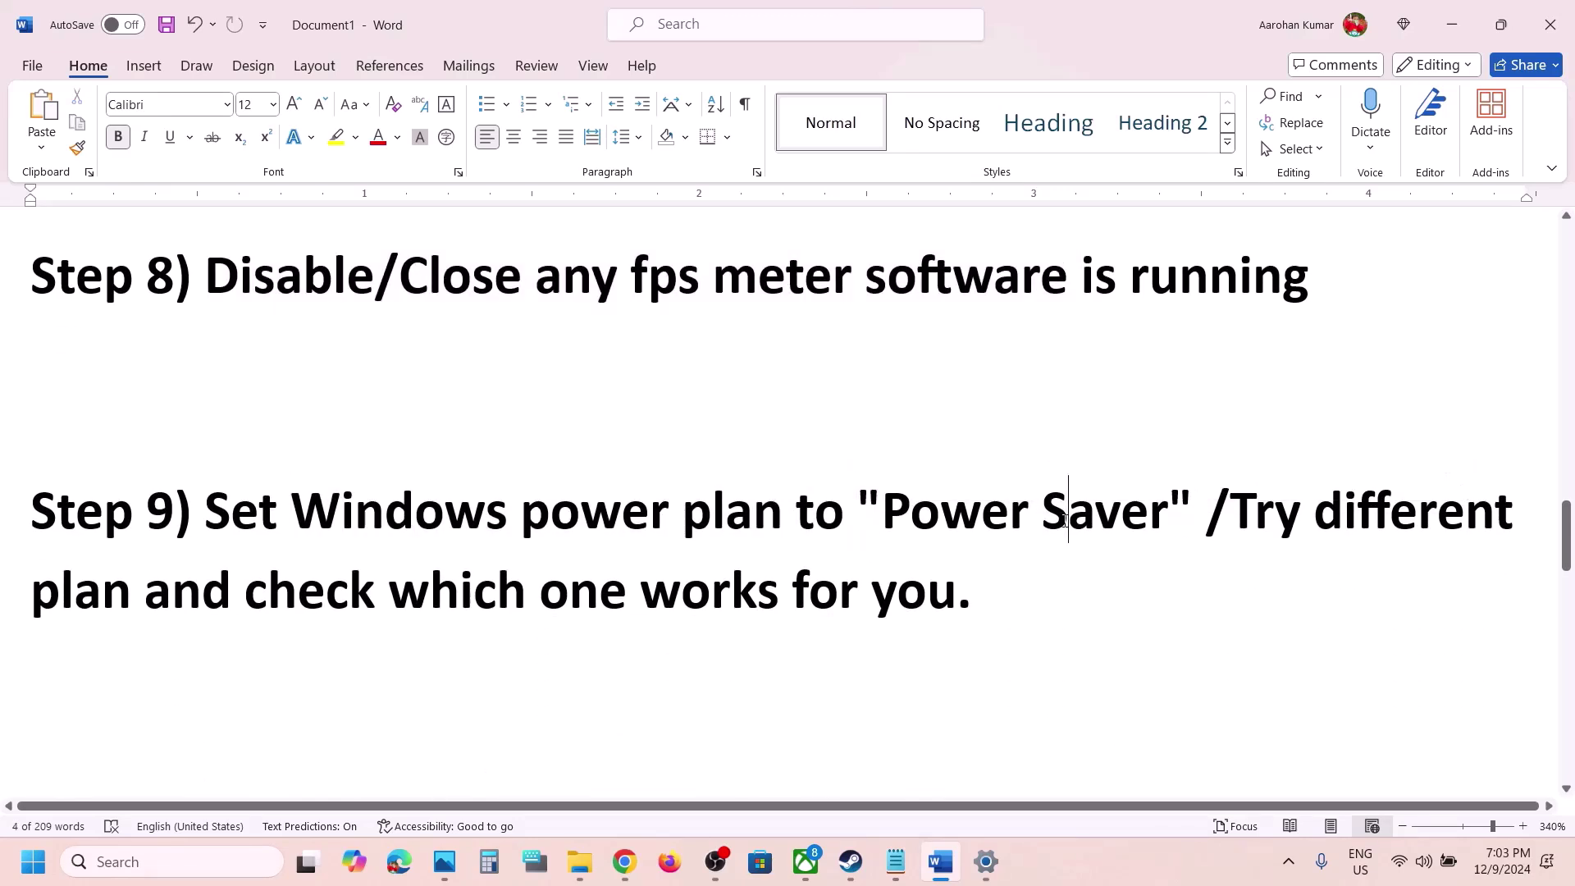
- Open Control Panel and display the Power Options page with the available power plans
click(183, 875)
text(control)
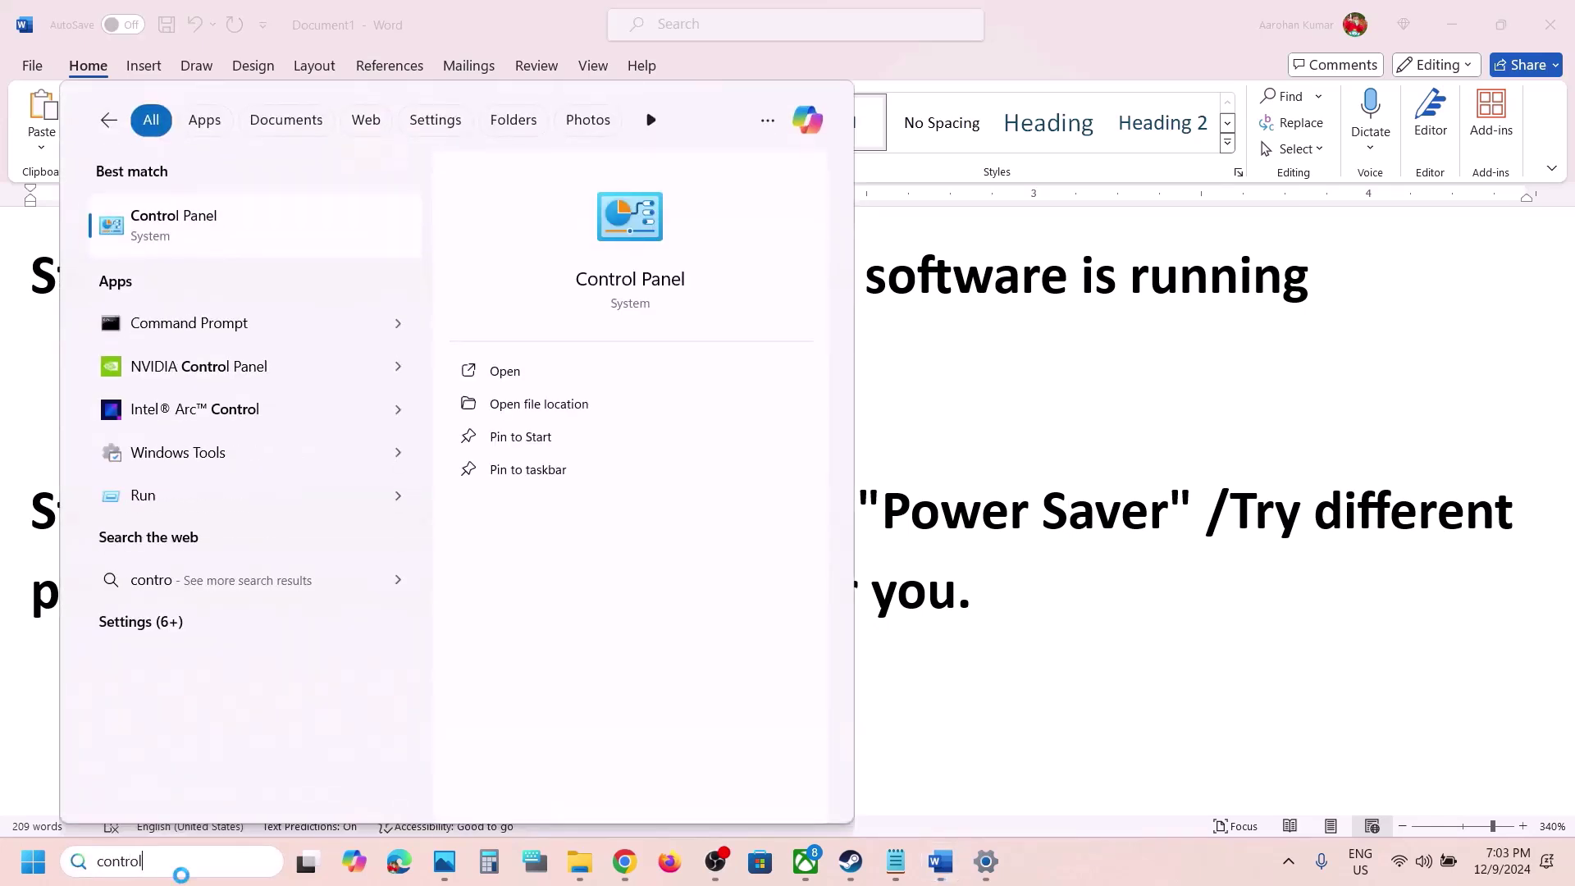
key(Return)
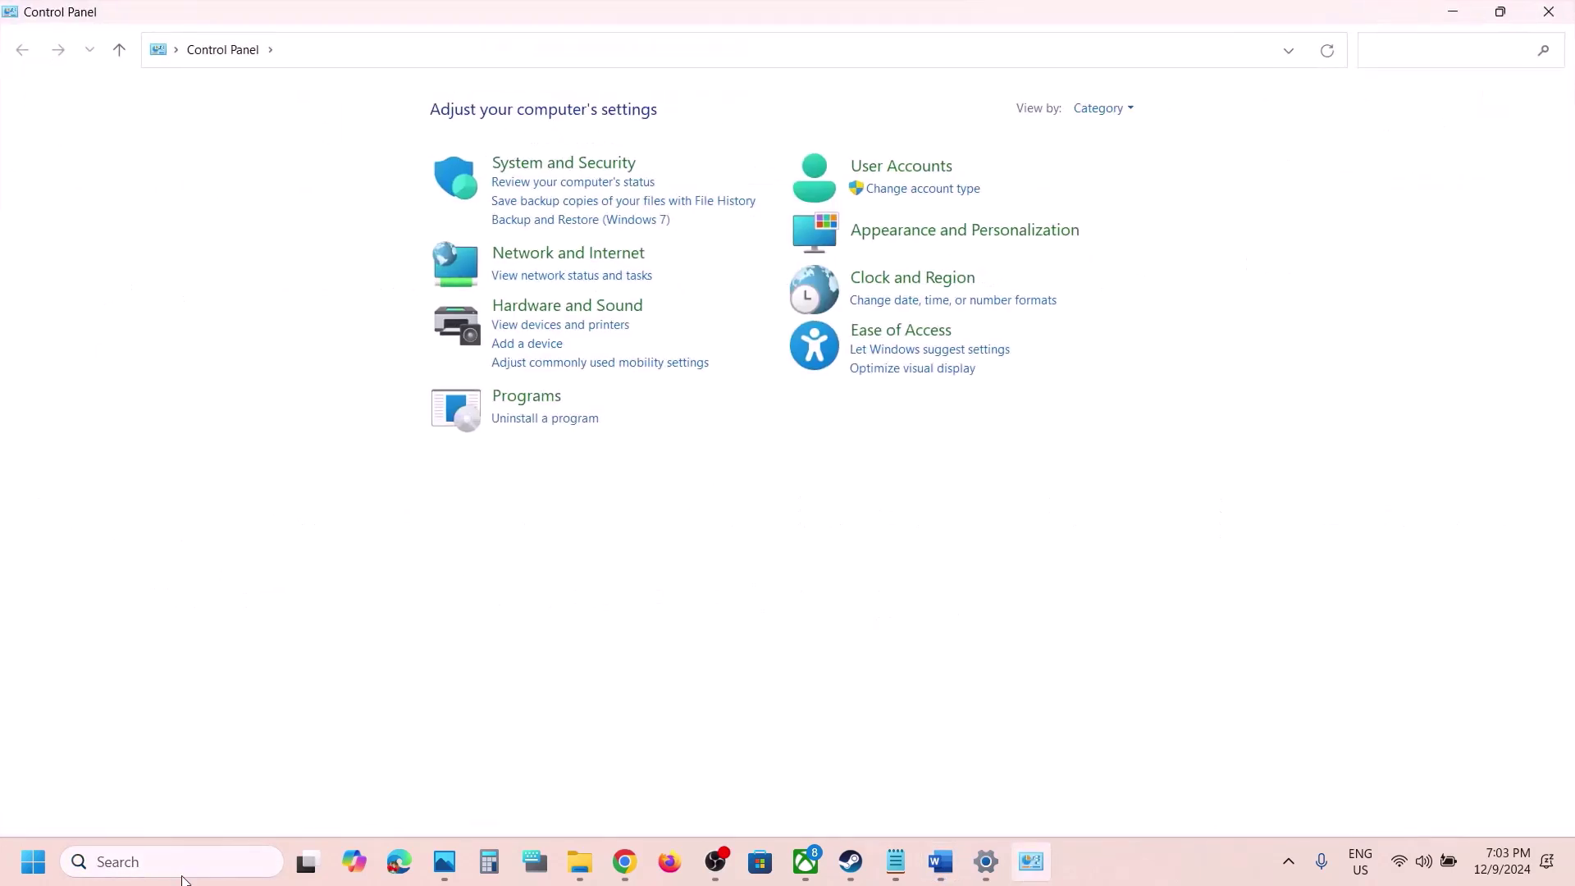
click(586, 305)
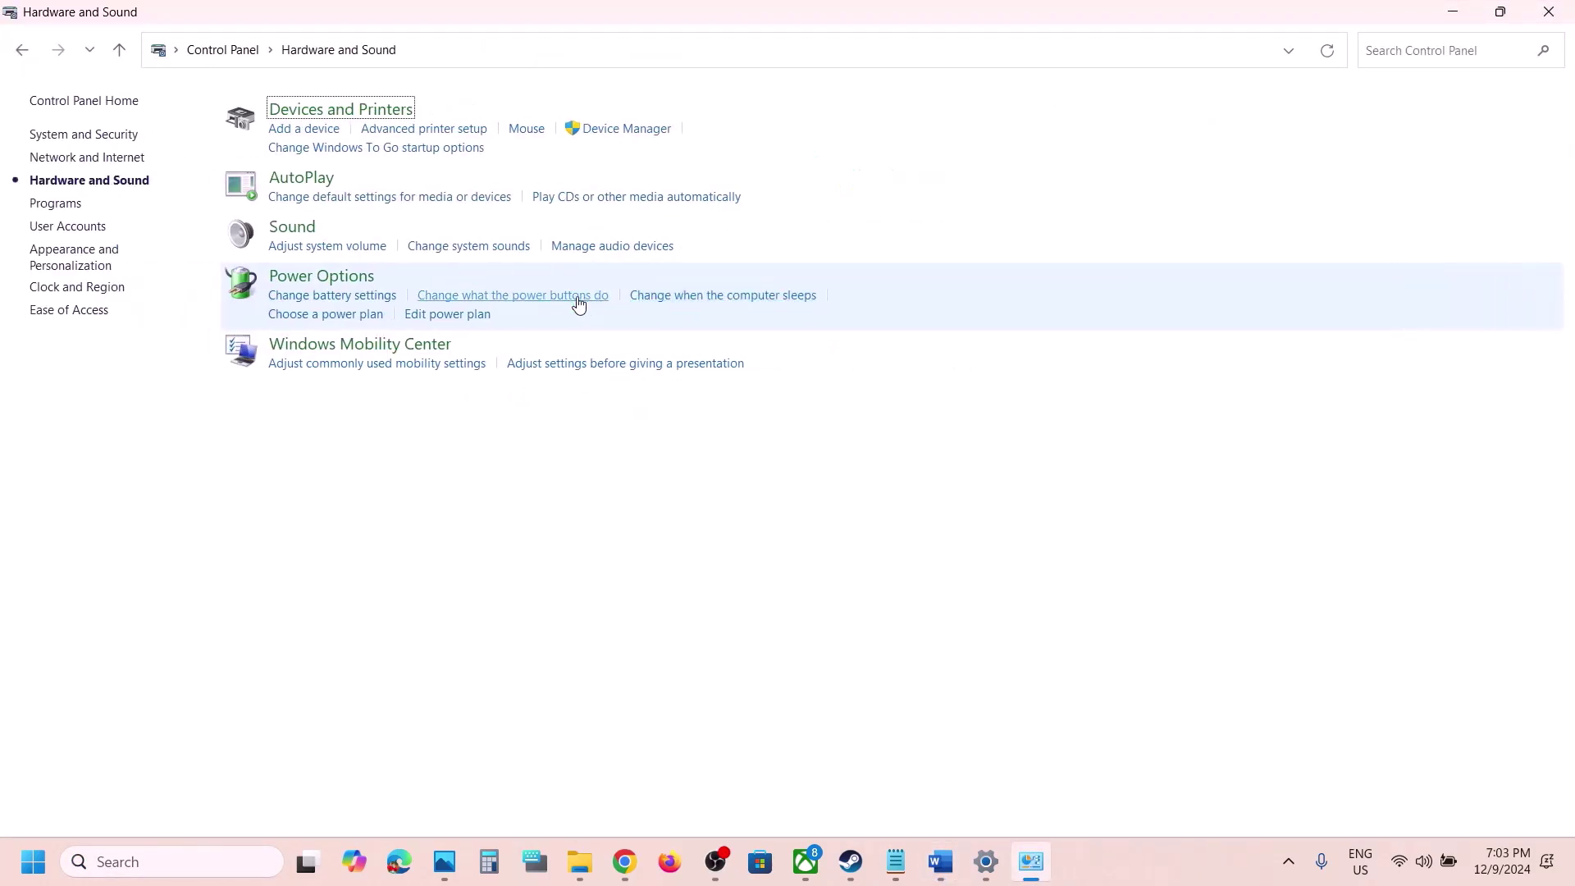
click(336, 275)
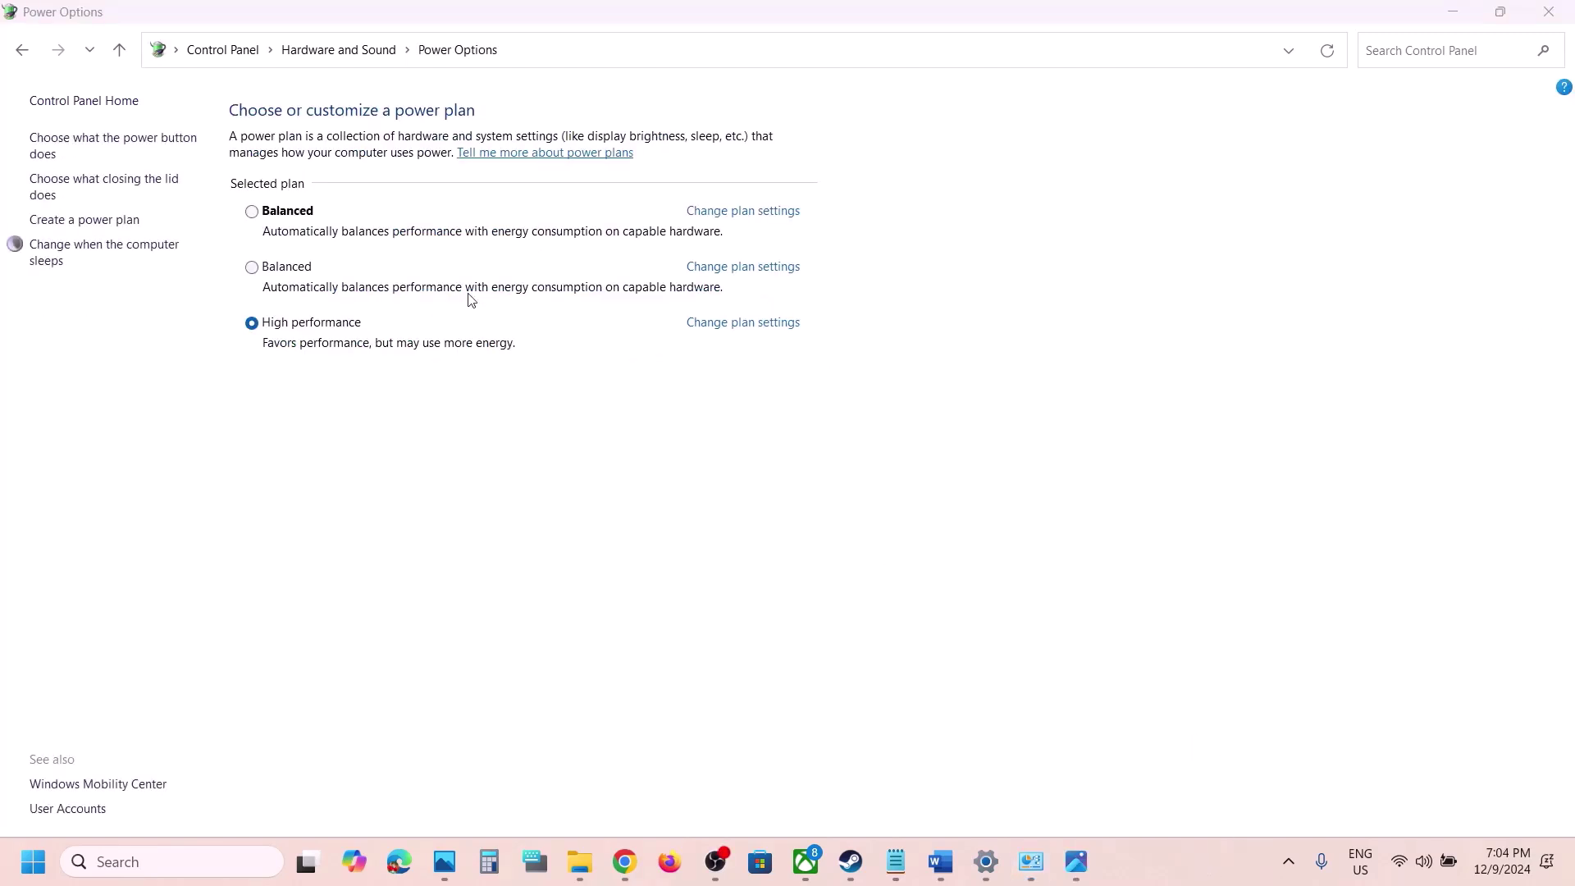
- Examine the power plan choices in the Power Saver.jpg picture, then close it and minimize Power Options
click(1076, 861)
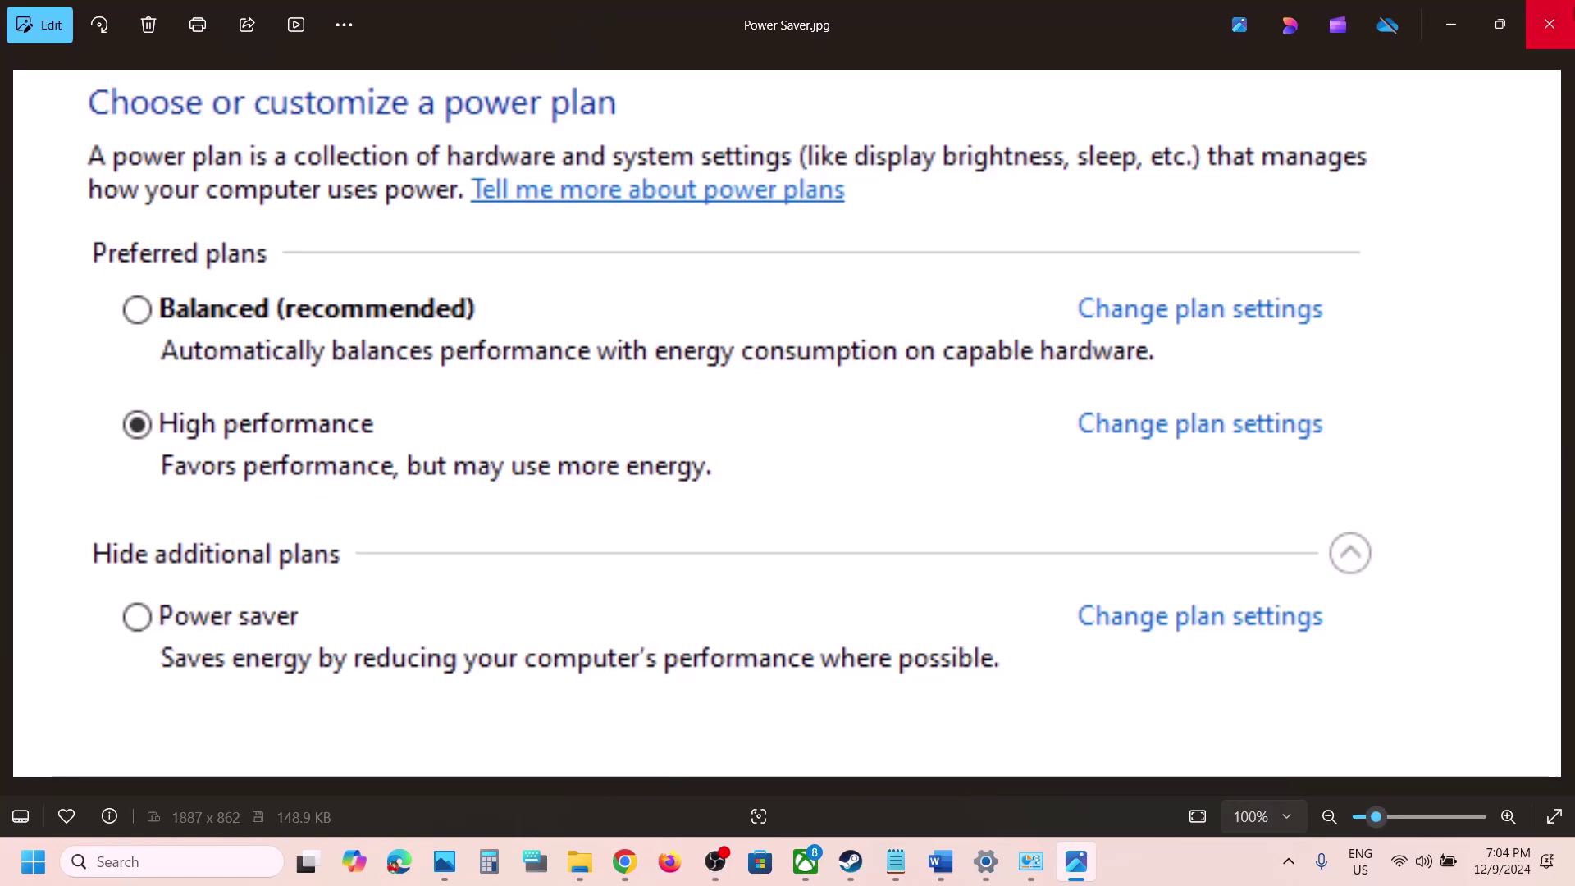
click(1549, 25)
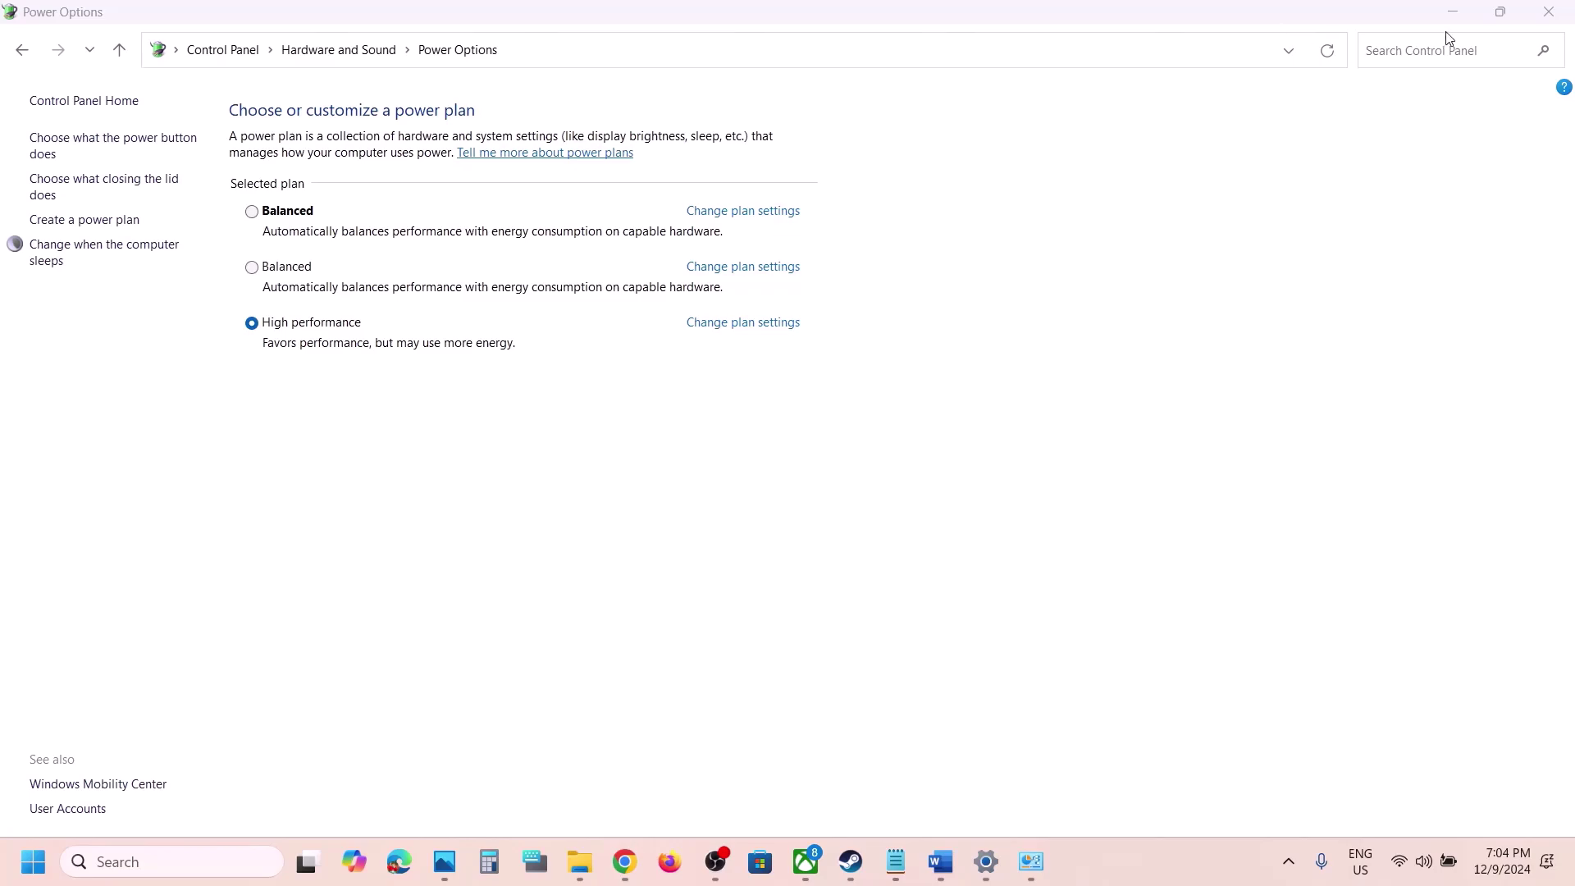
click(1453, 12)
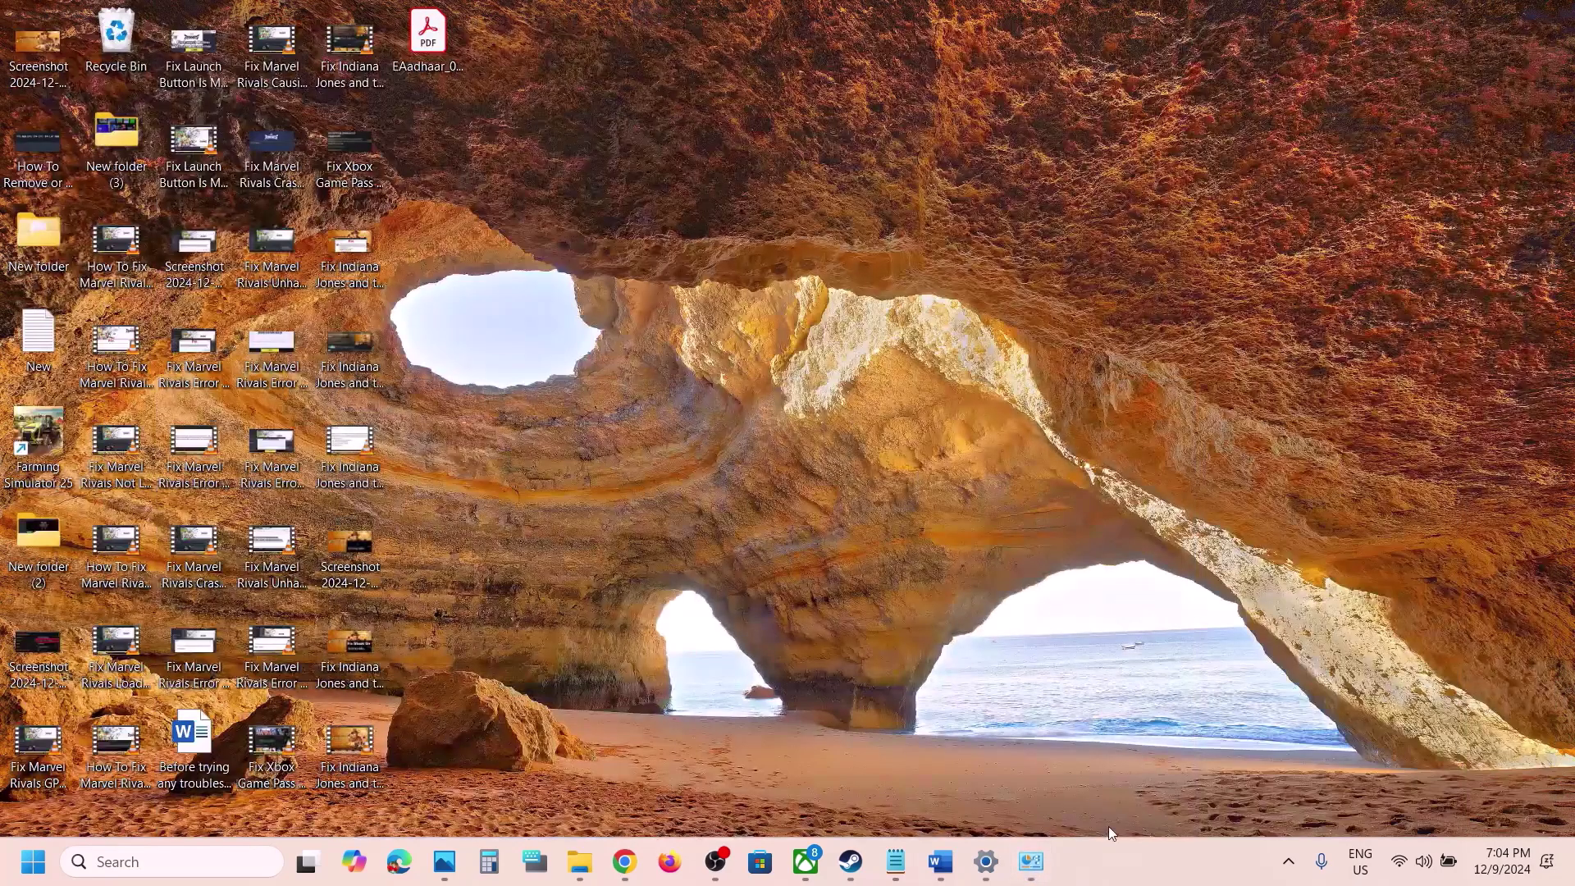
- Return to the Word notes and read Step 10 about allowing the game exe through antivirus and firewall
click(940, 861)
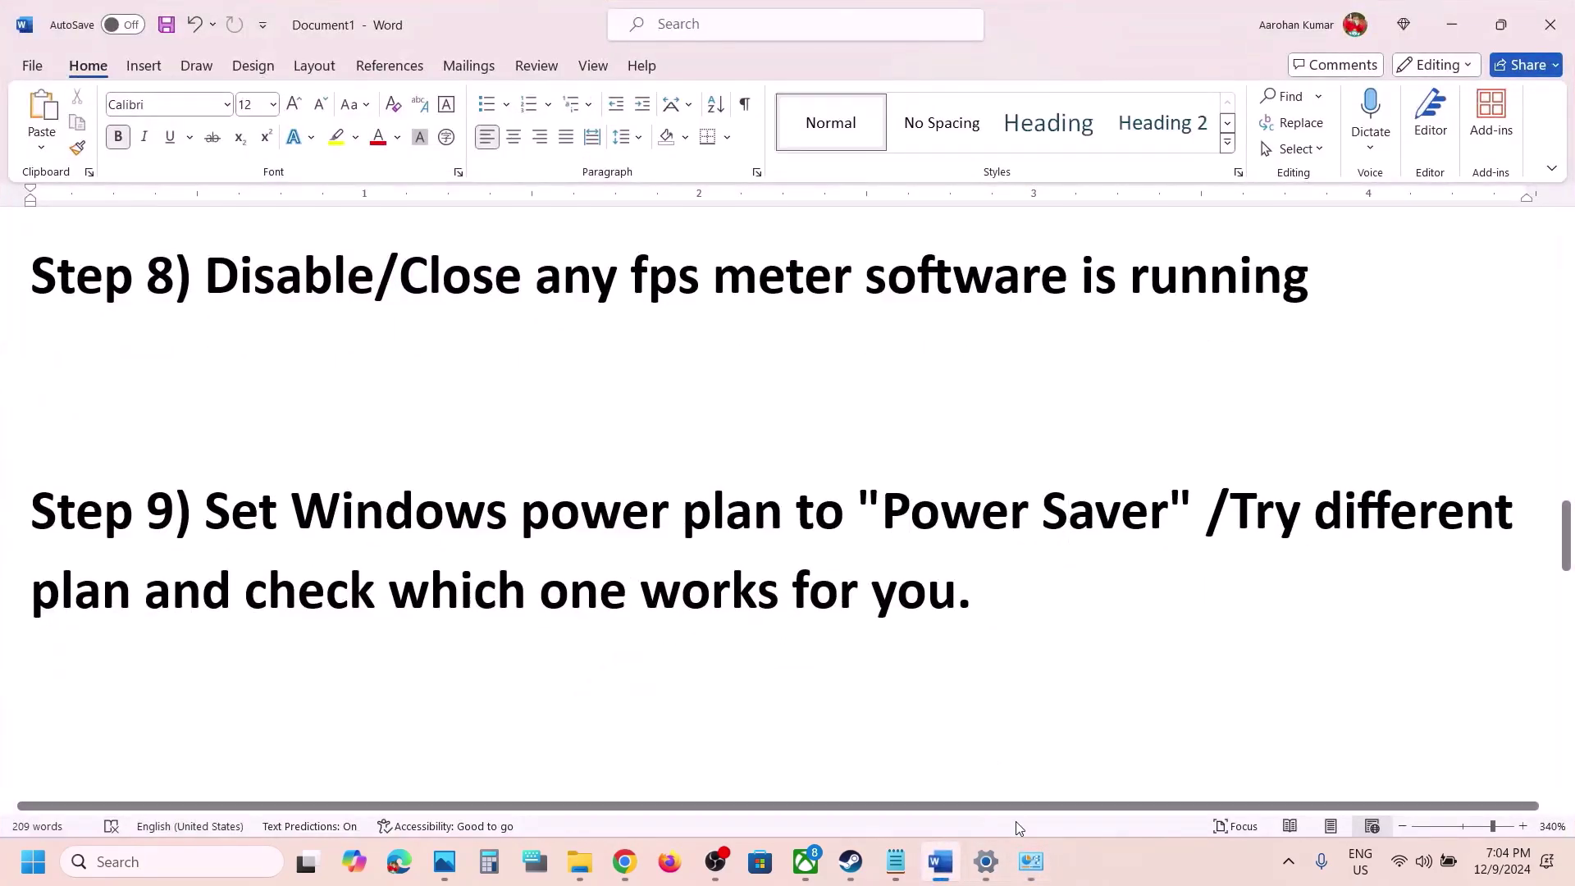
click(850, 861)
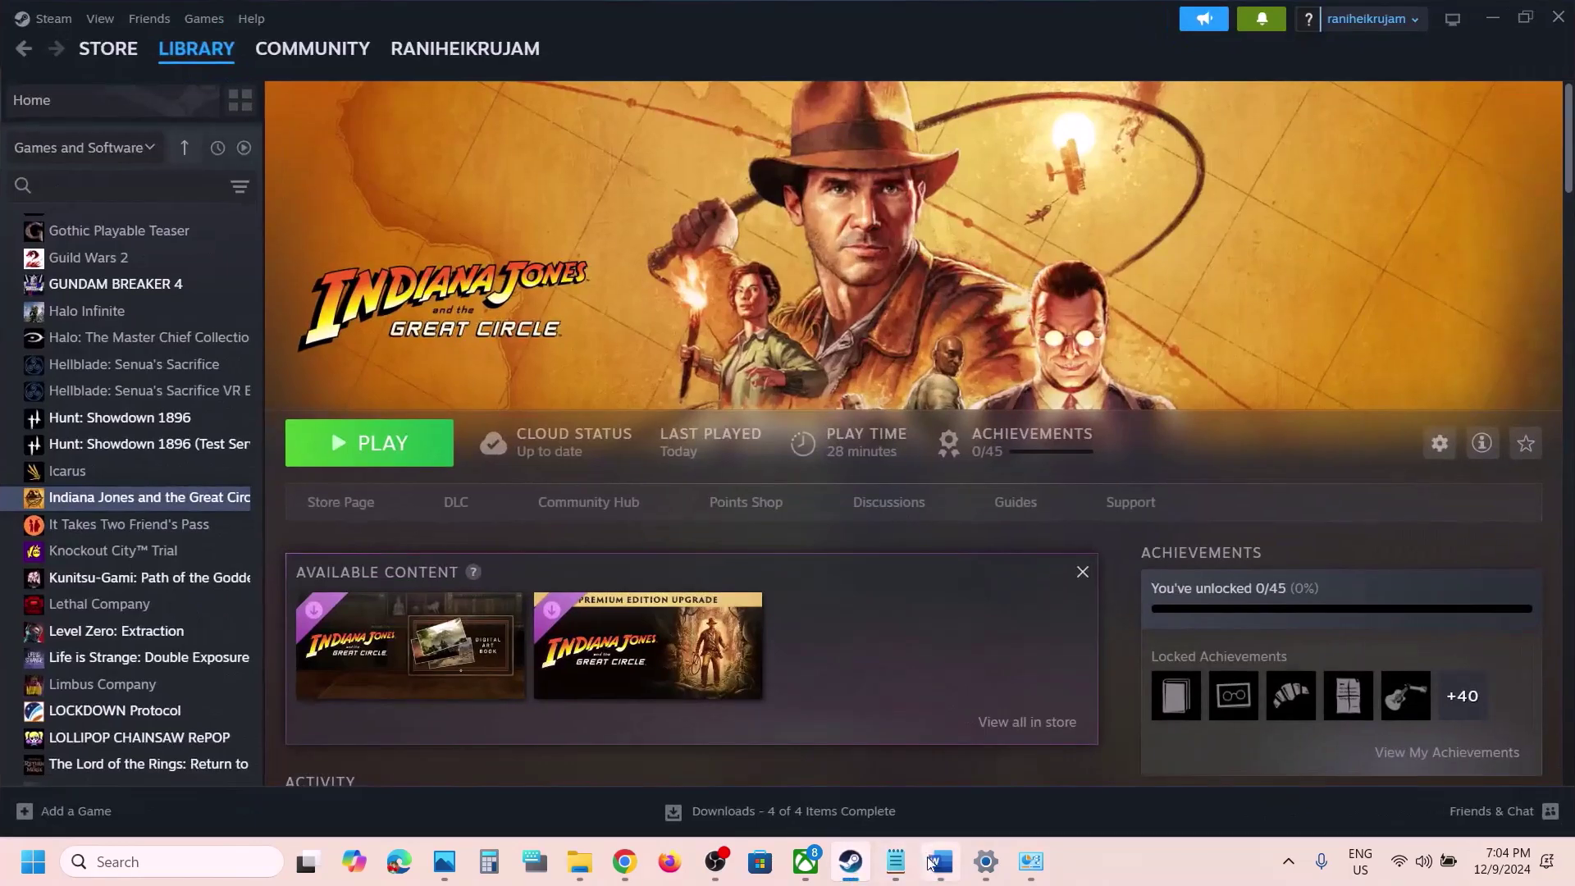
click(936, 861)
scroll(741, 505, down, 5)
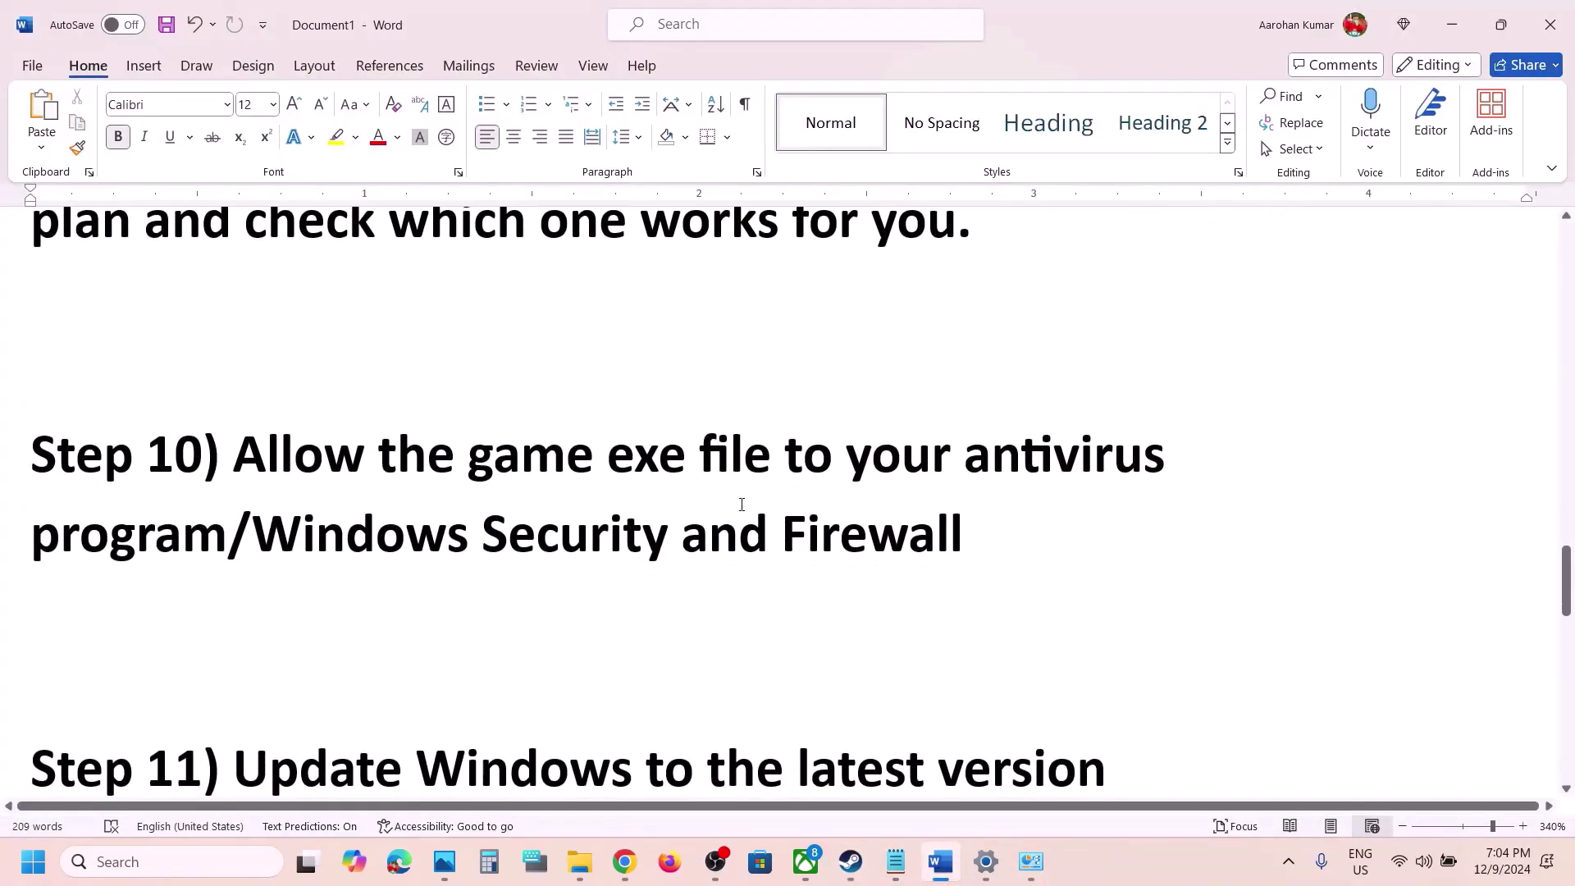
drag(248, 444, 232, 530)
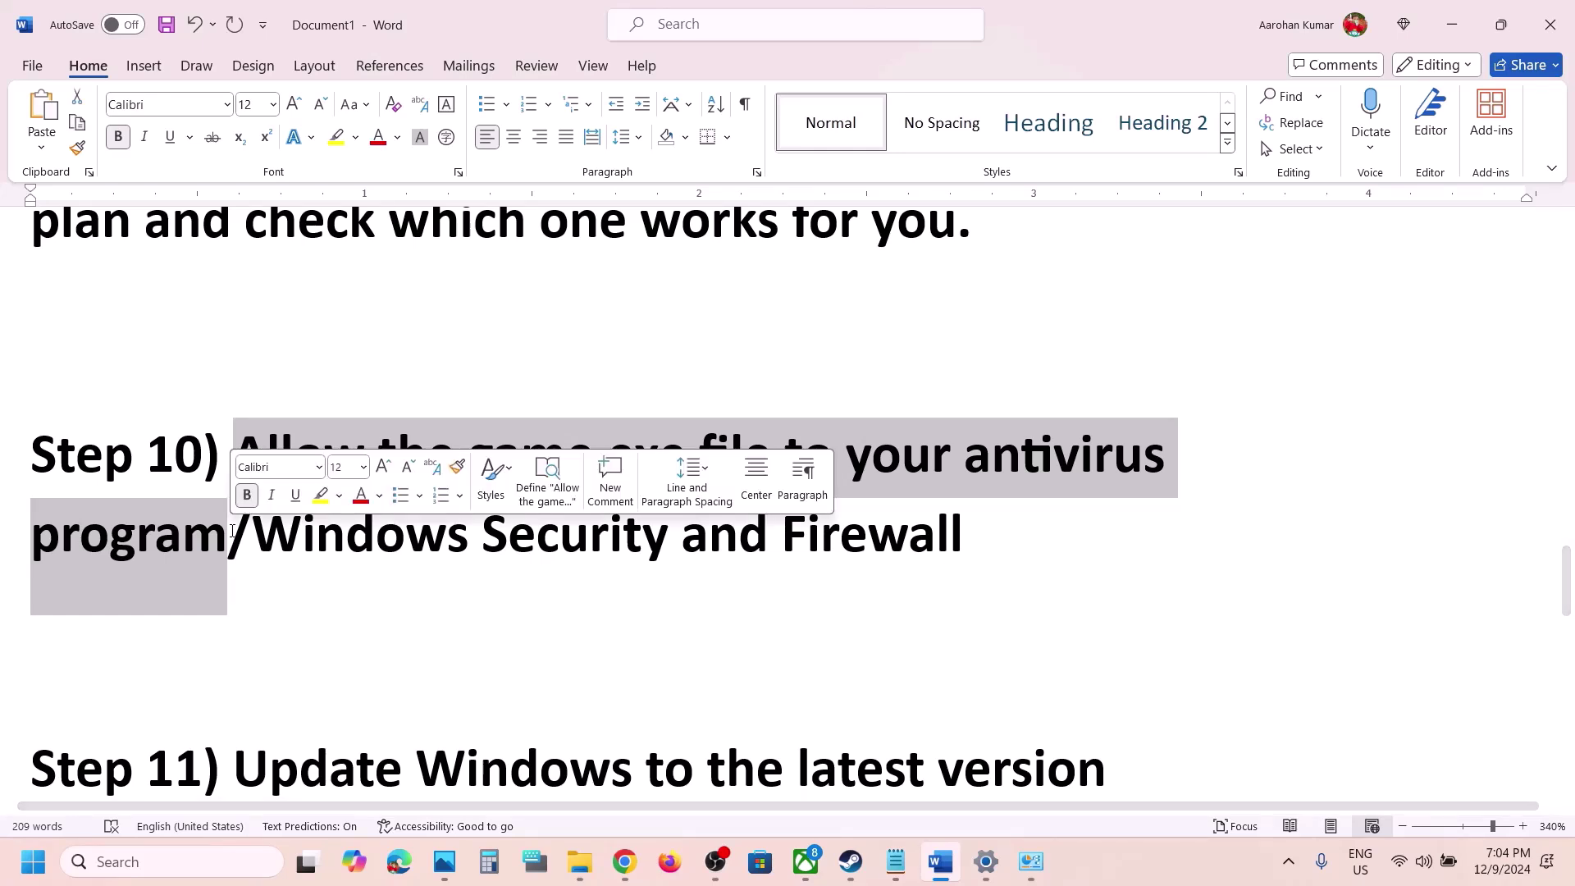
click(347, 570)
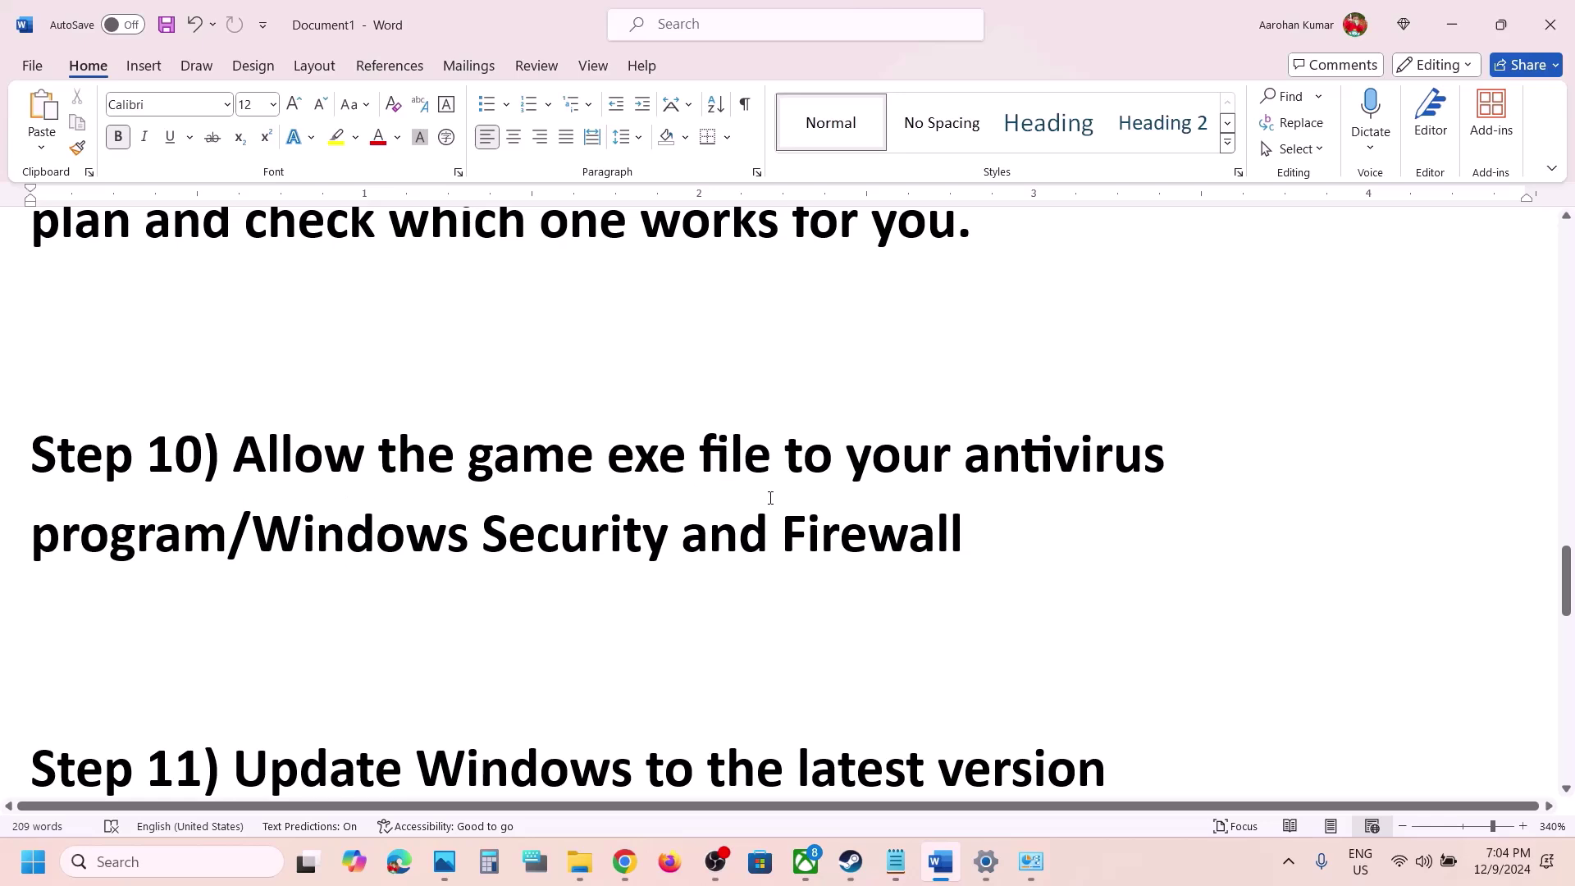
- Switch to Settings and open Windows Security's list of apps allowed through Controlled folder access under Ransomware protection
key(alt+Tab)
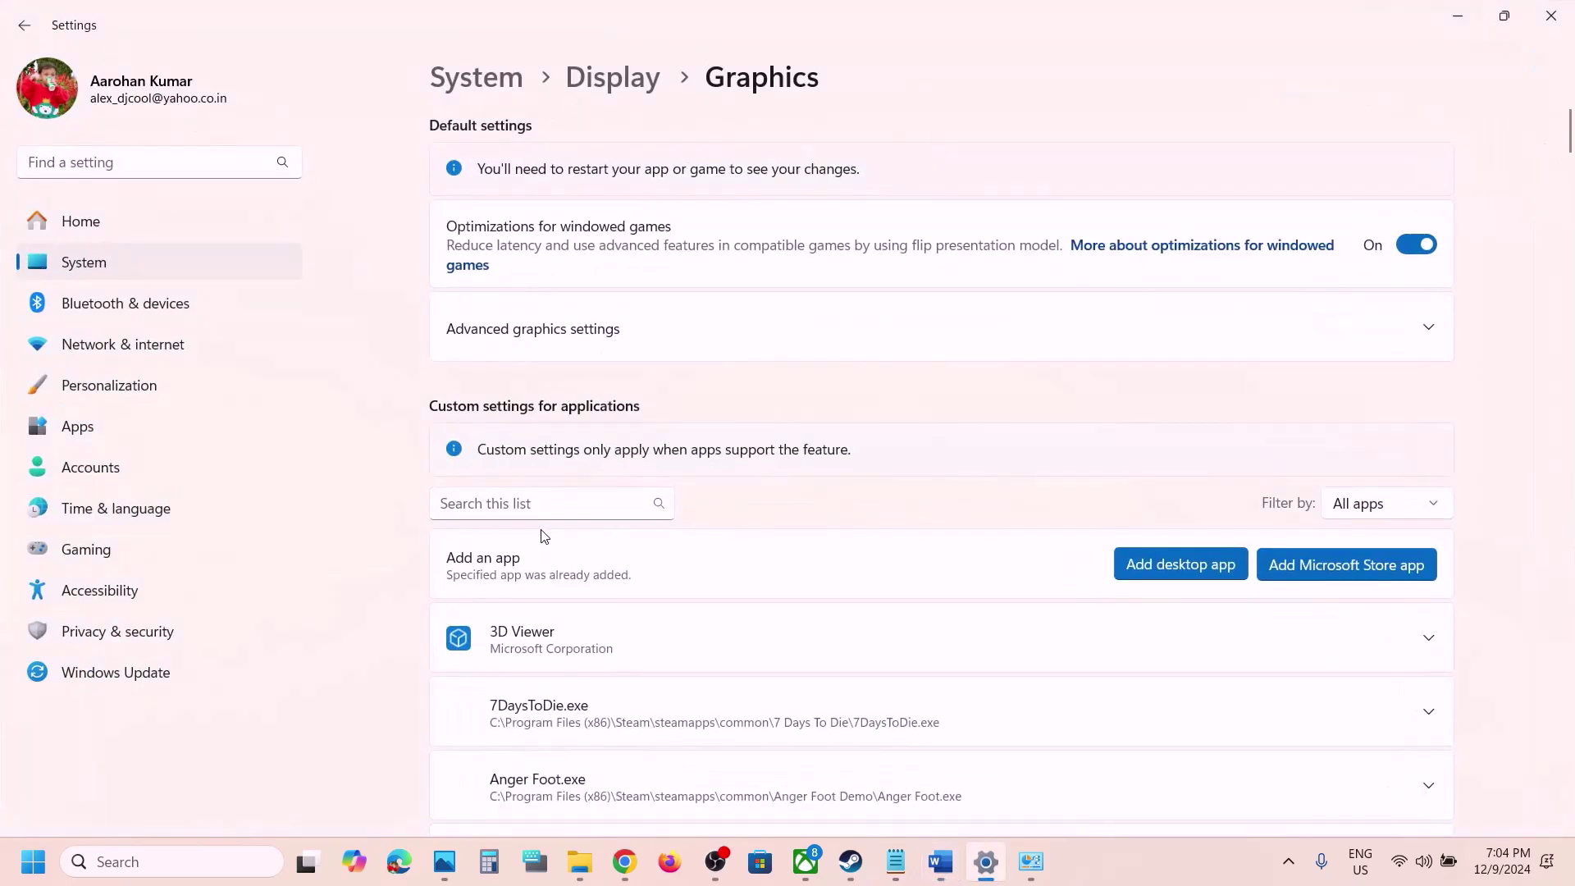
click(120, 637)
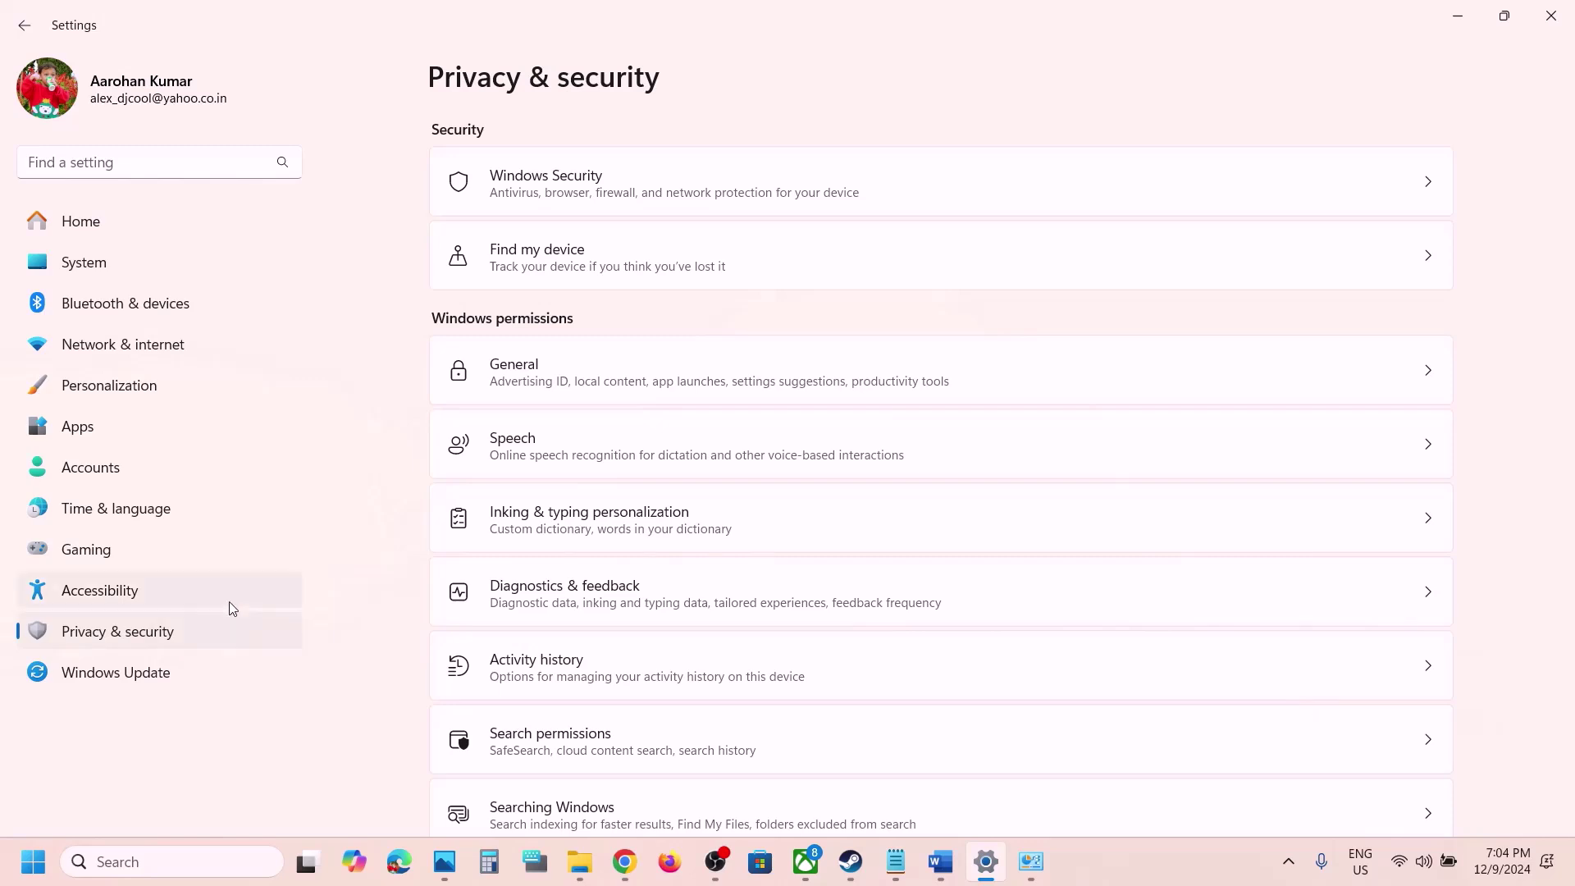
click(676, 196)
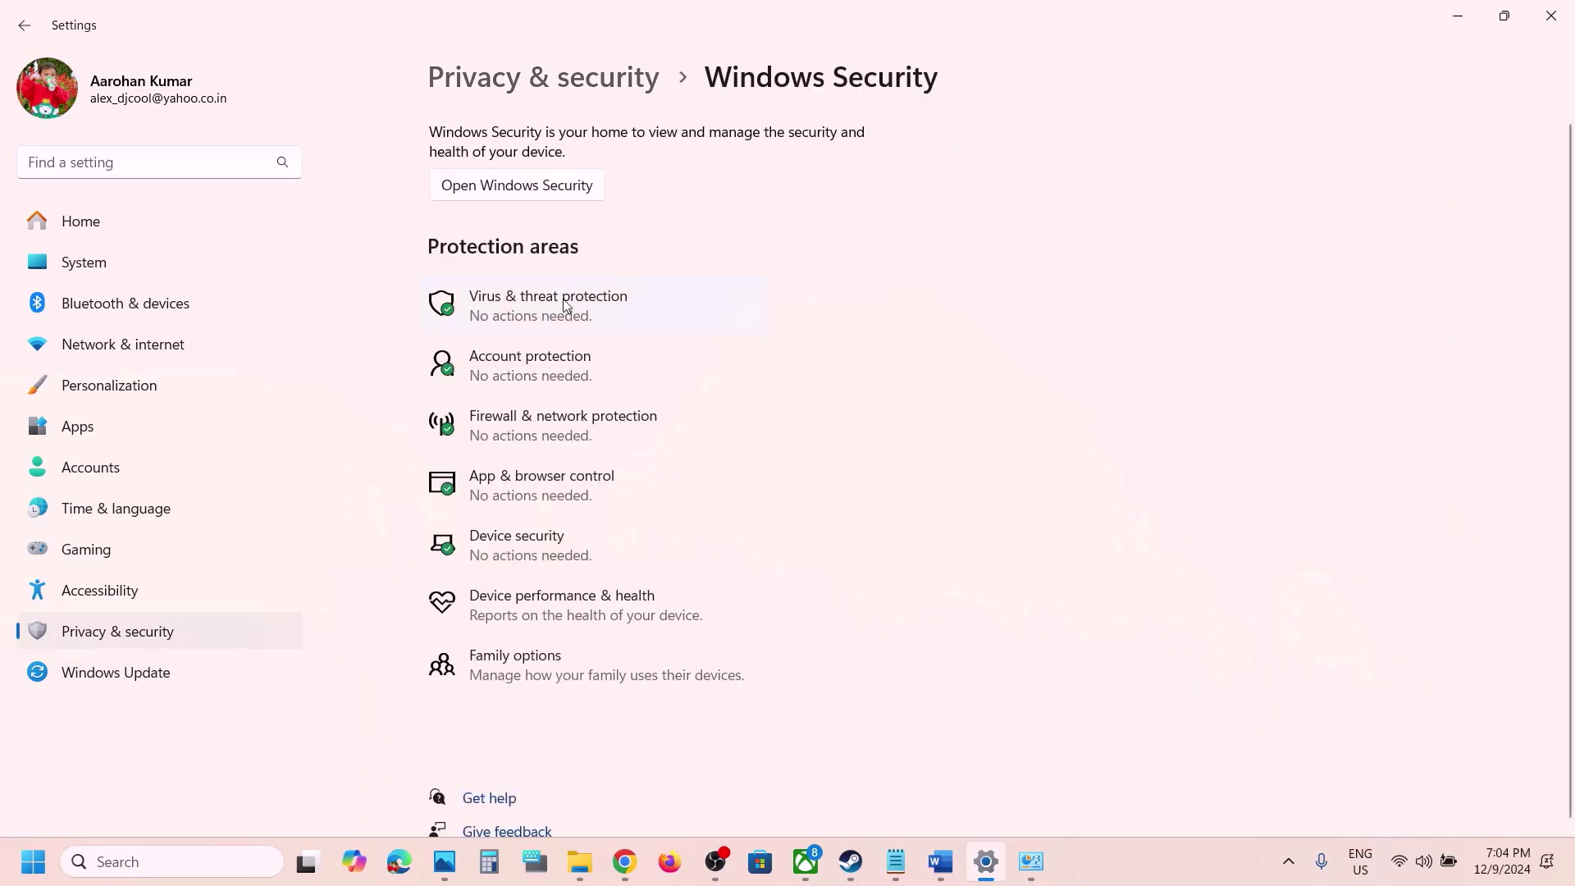
click(565, 305)
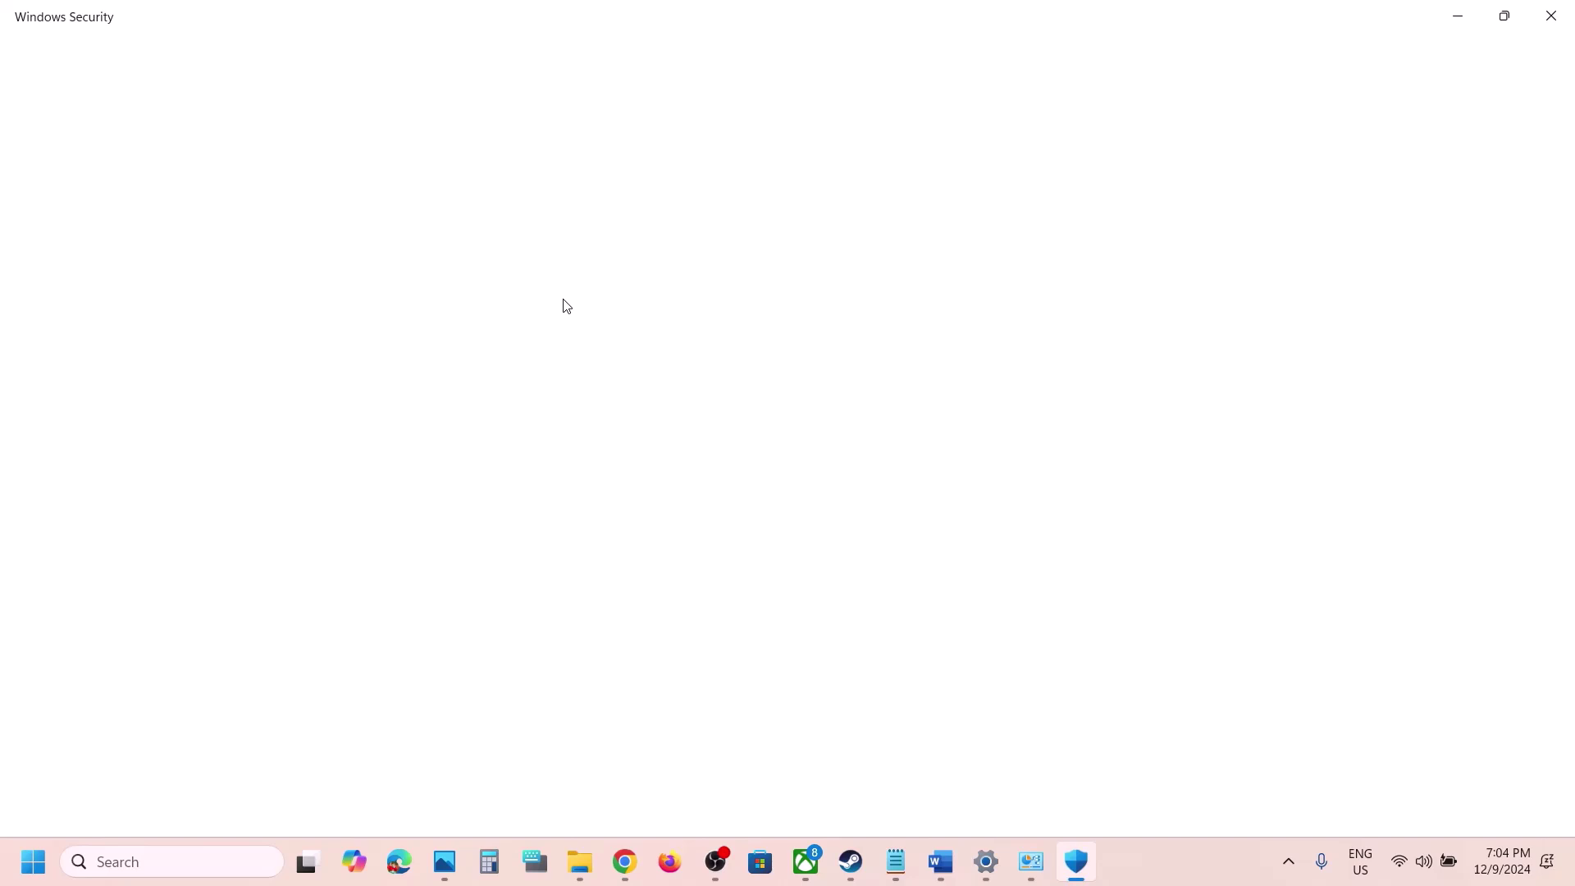
scroll(624, 459, down, 2)
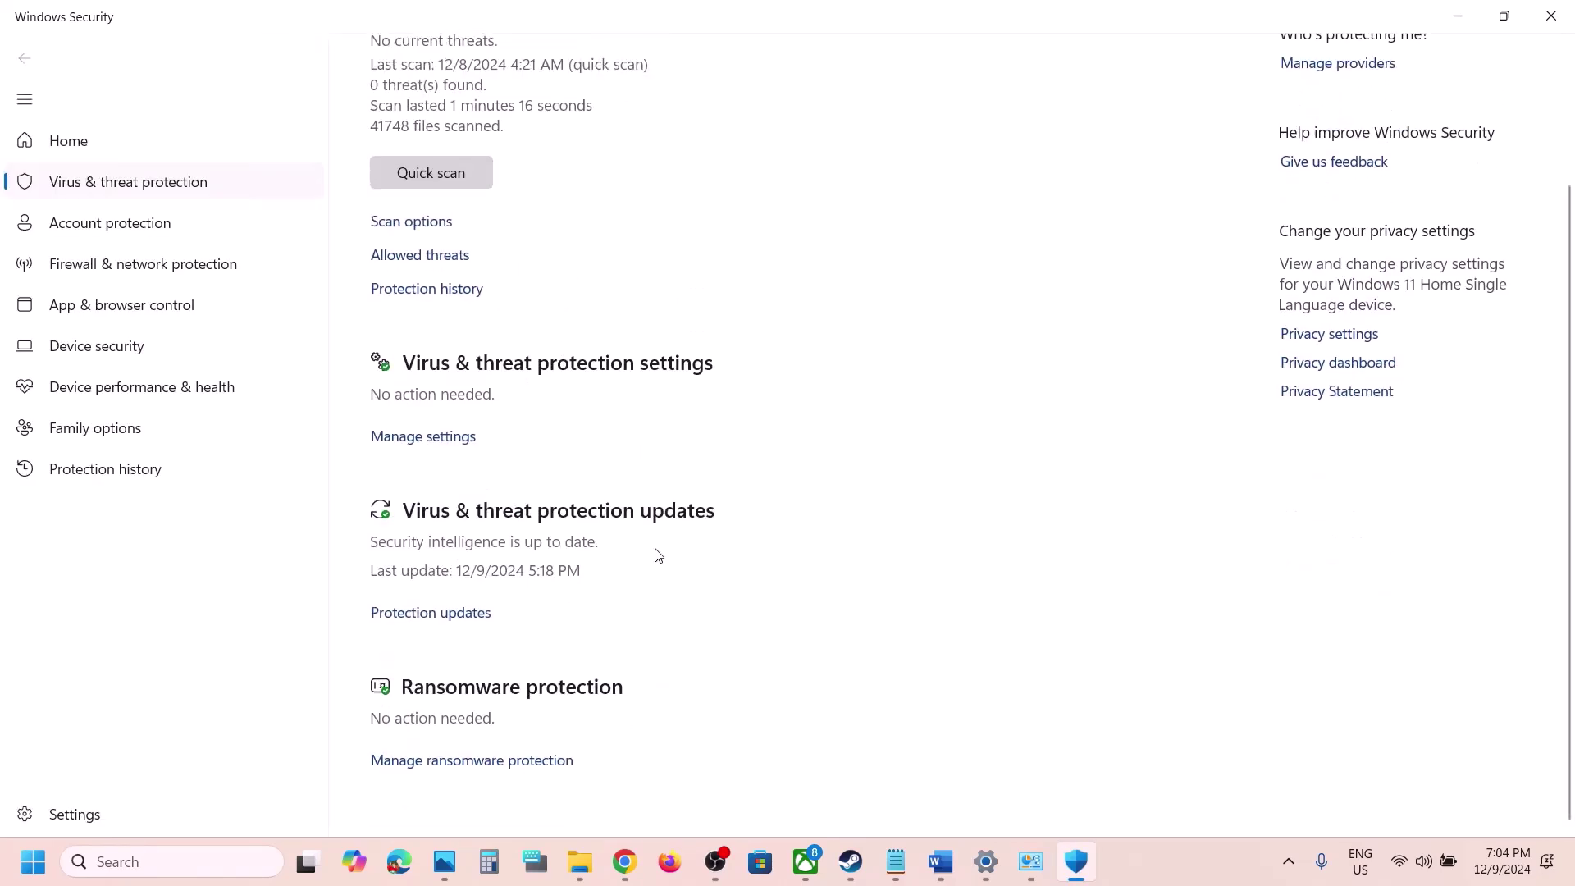
click(525, 755)
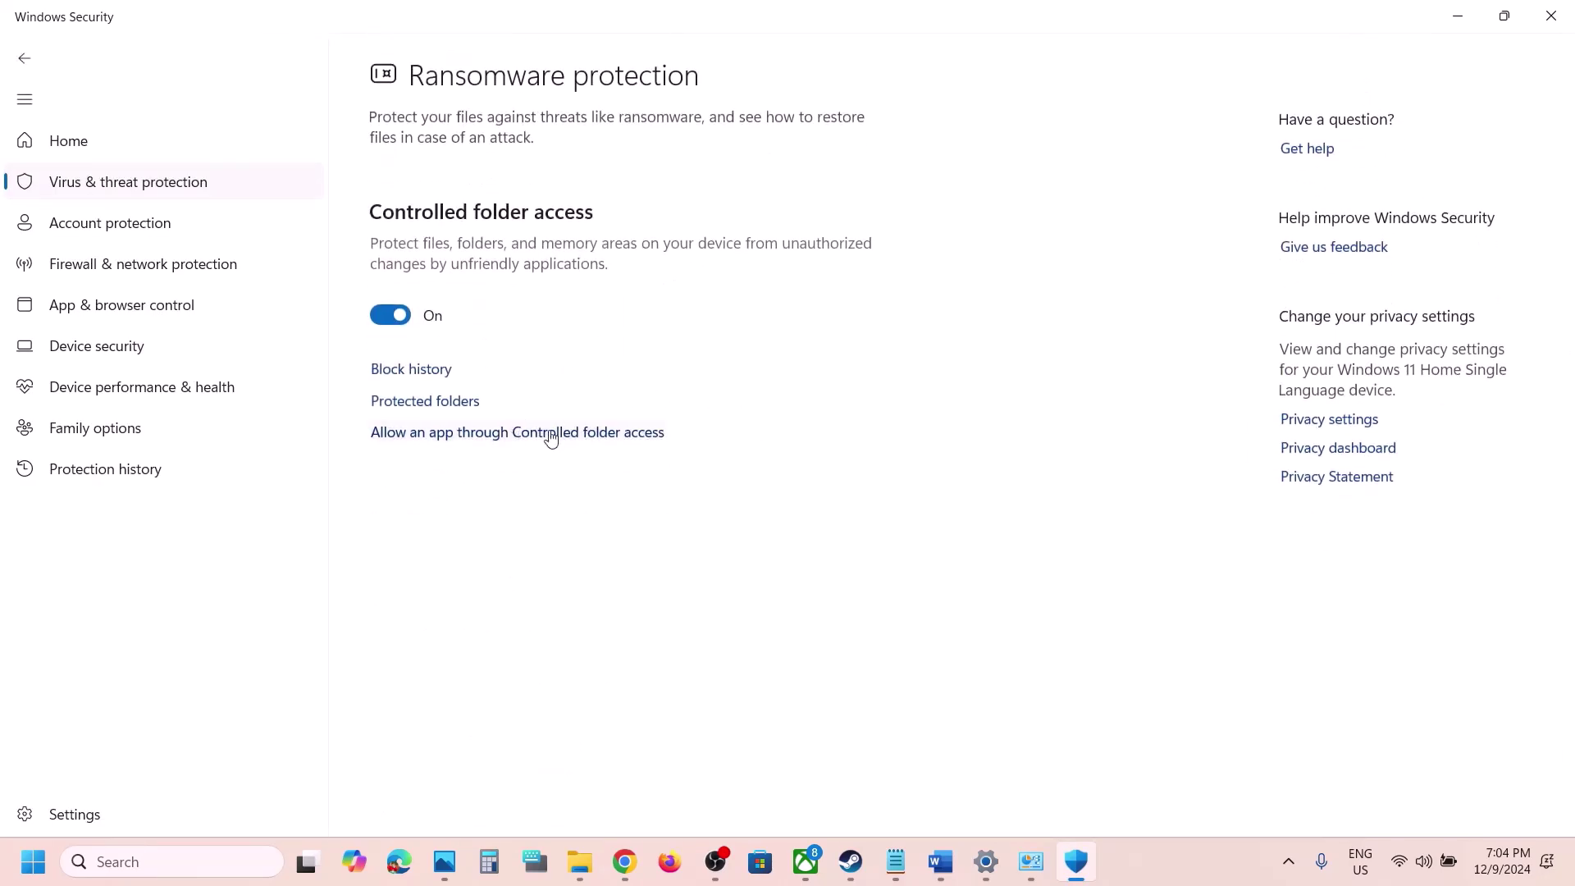
click(572, 435)
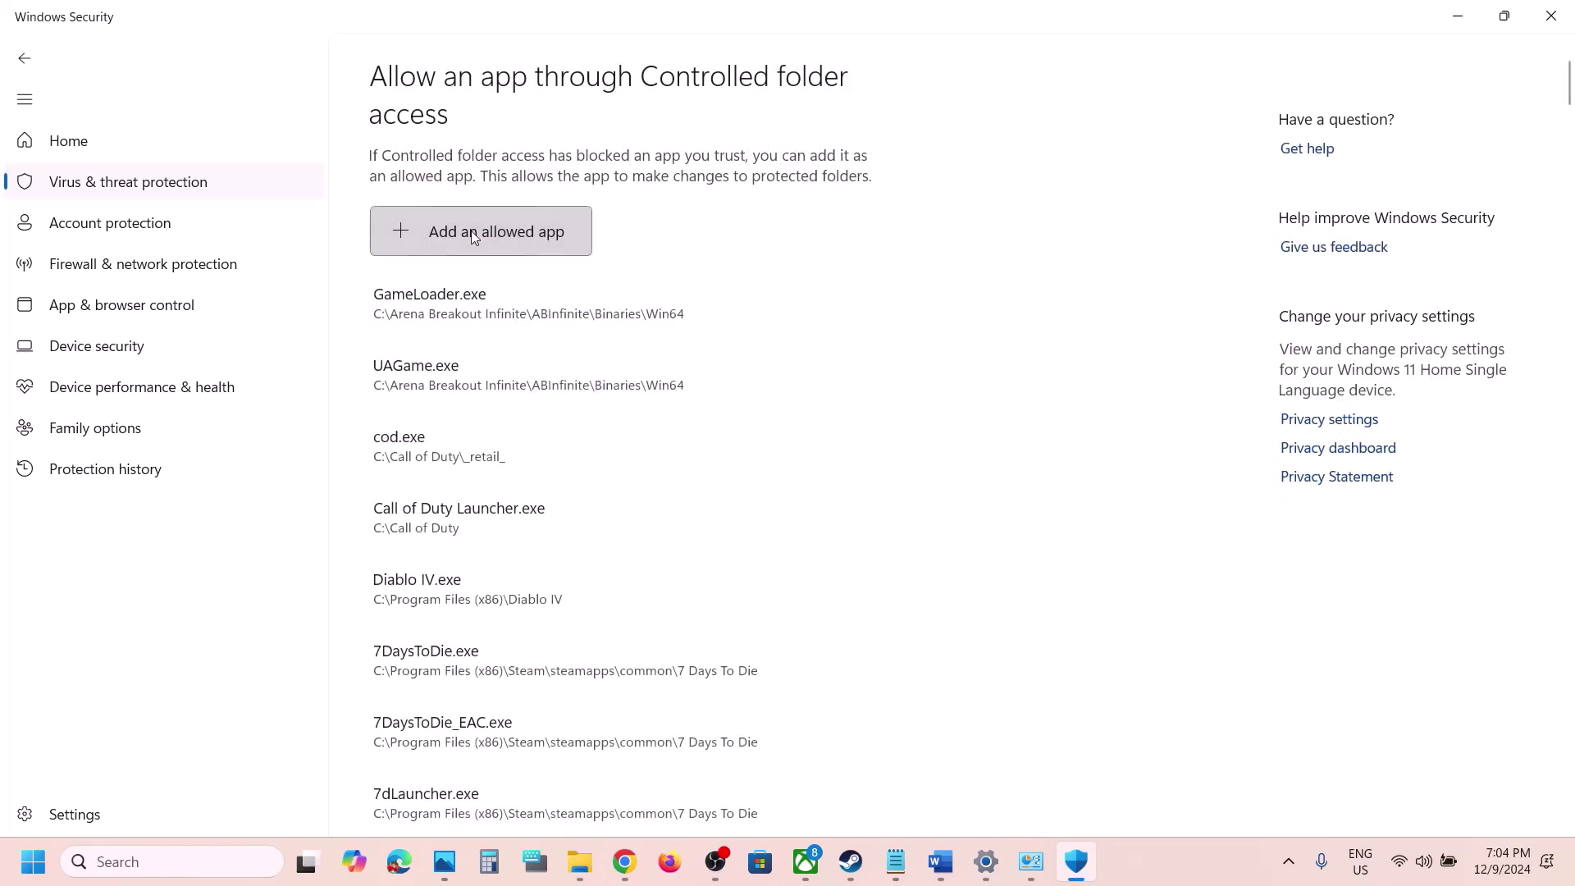
- Add the TheGreatCircle application from The Great Circle installation folder as an allowed app for Controlled folder access
click(473, 234)
click(460, 313)
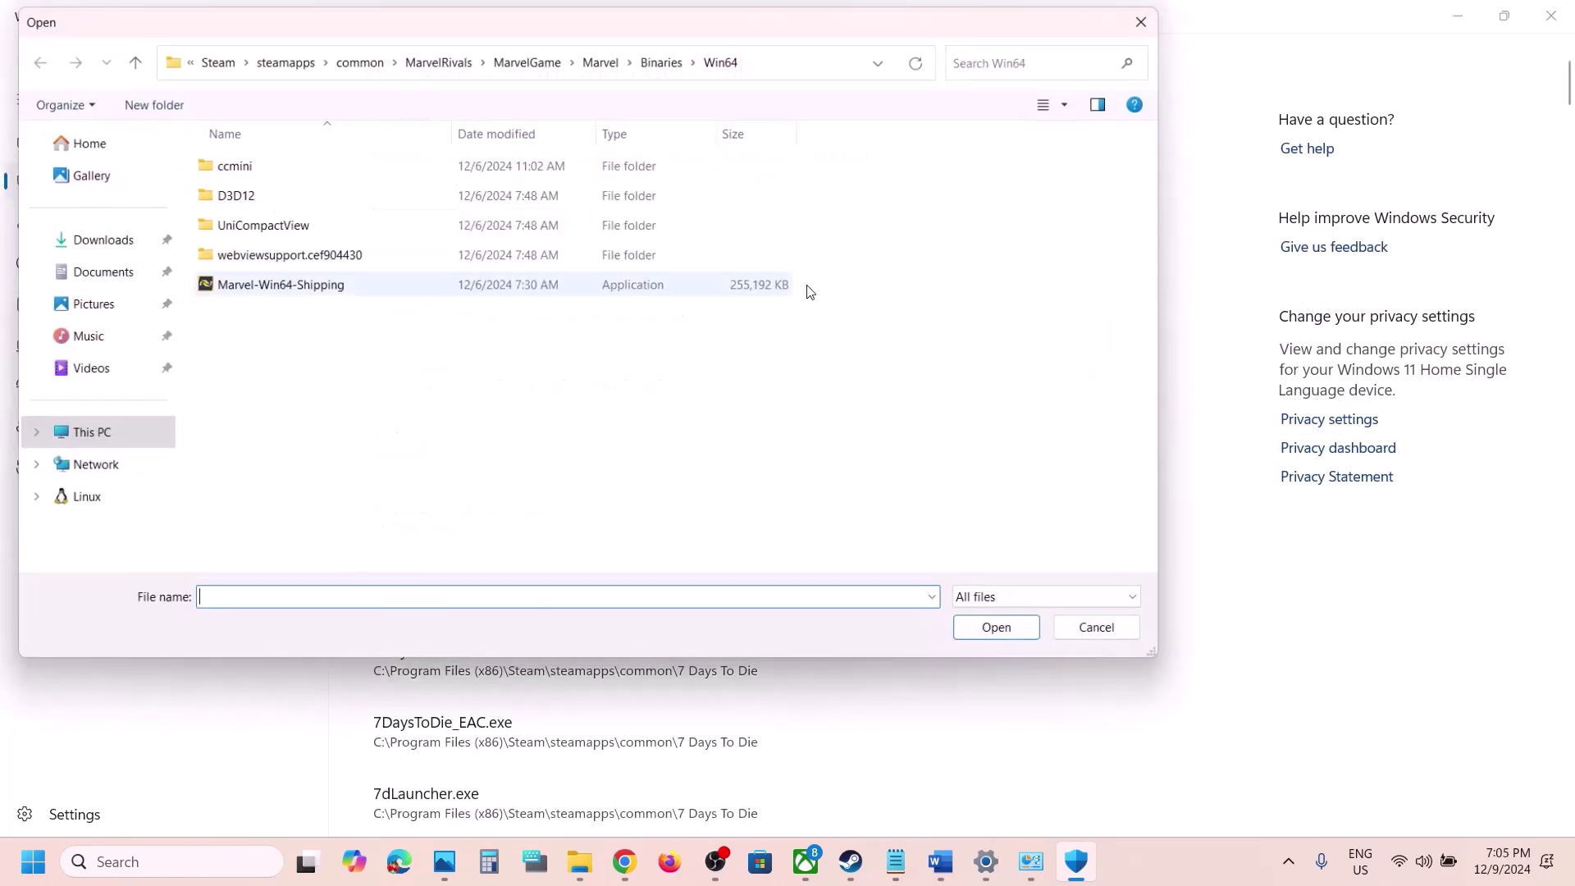
click(359, 73)
double_click(306, 292)
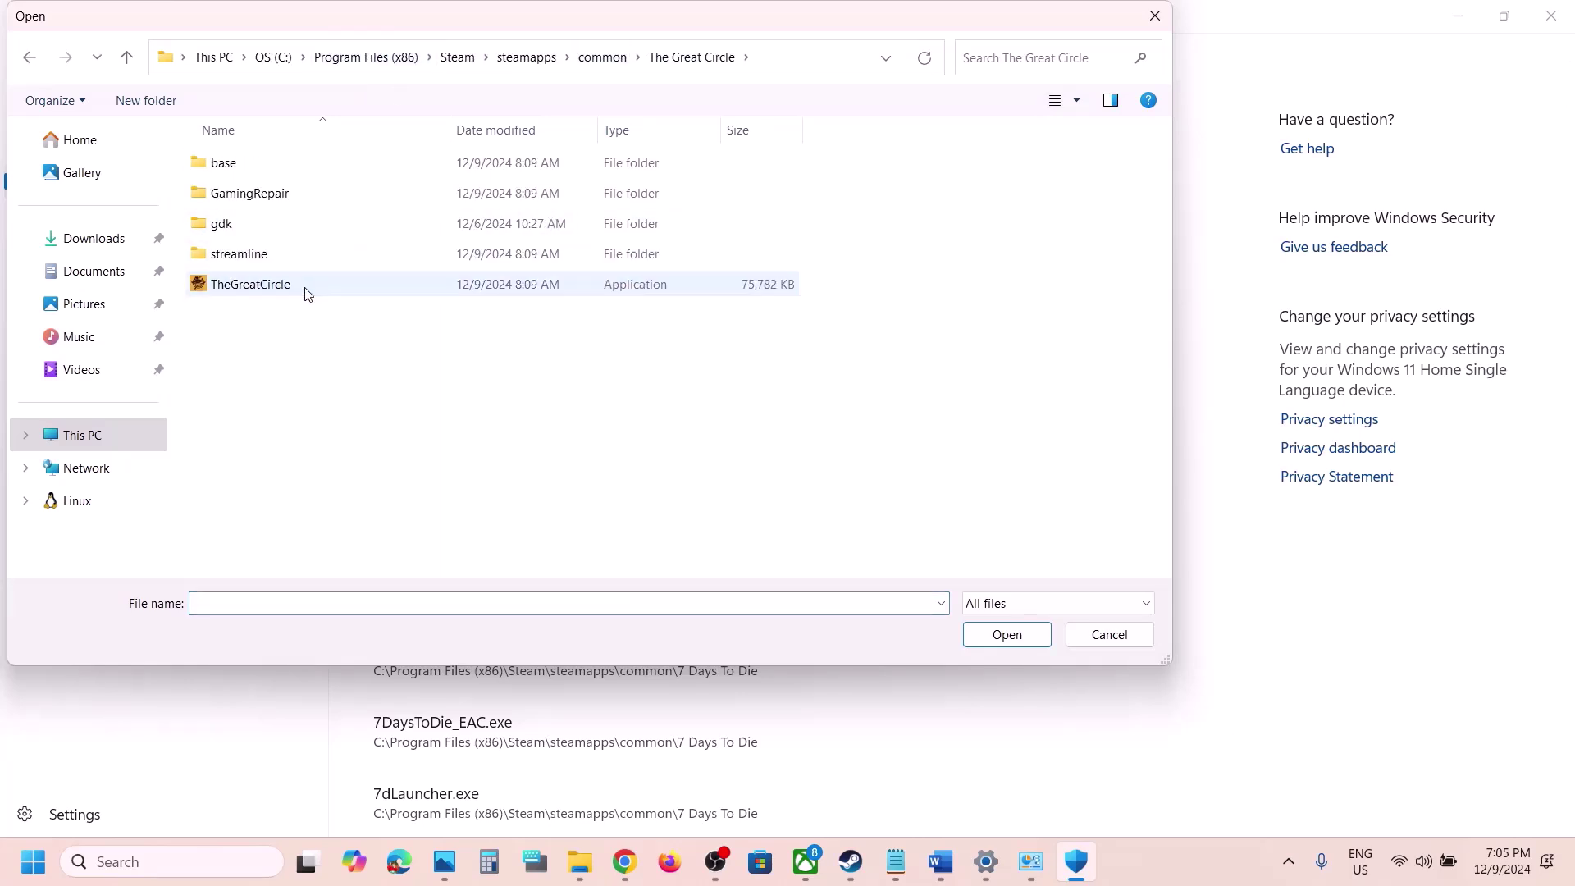
click(286, 294)
click(995, 637)
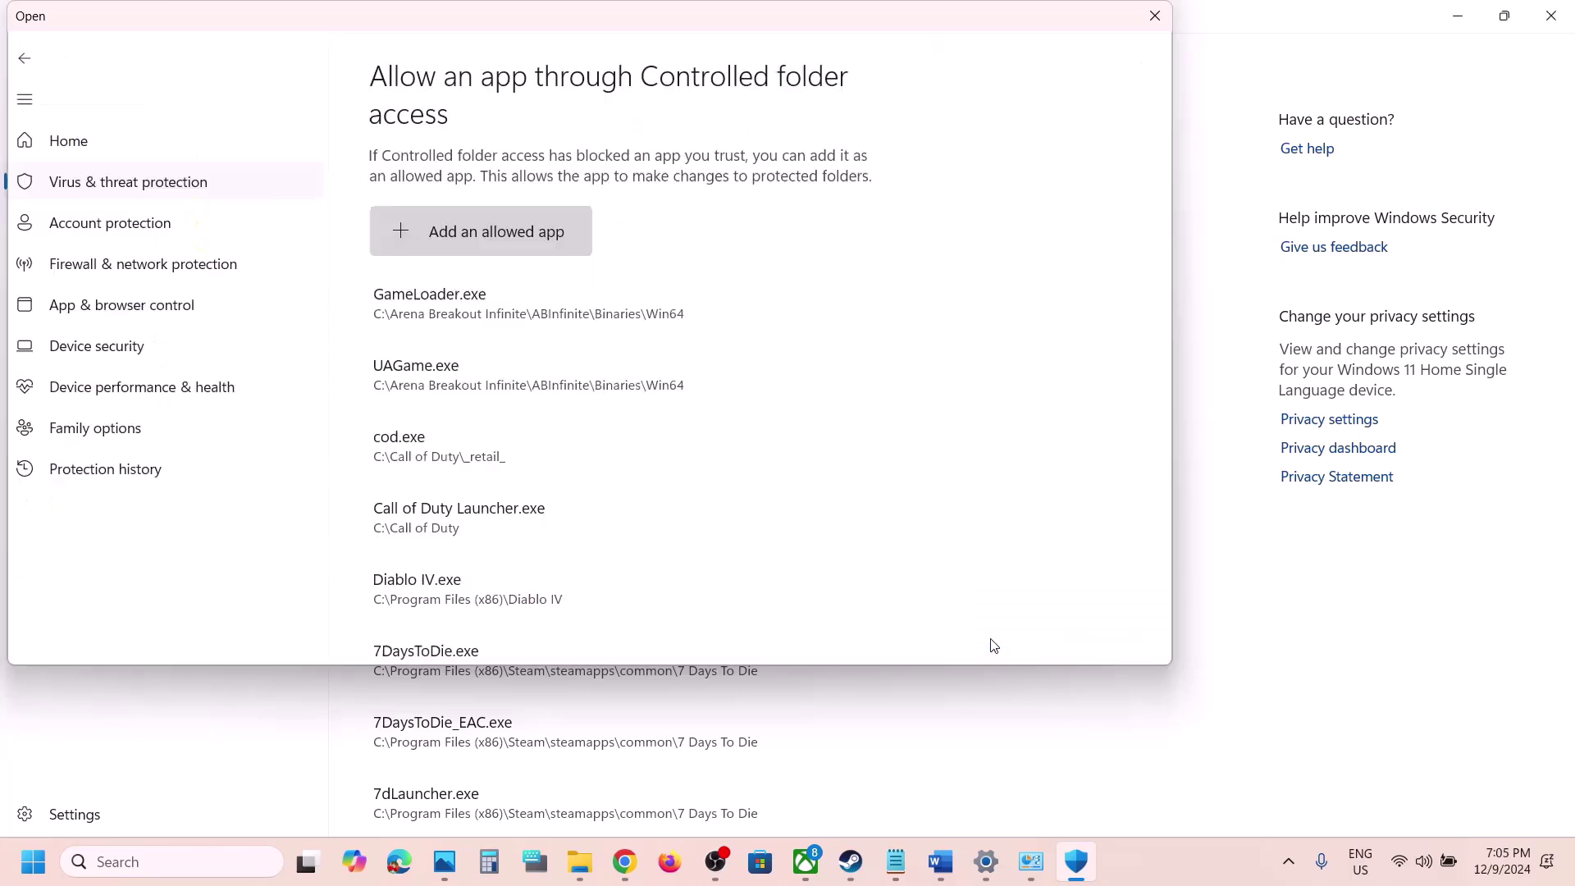